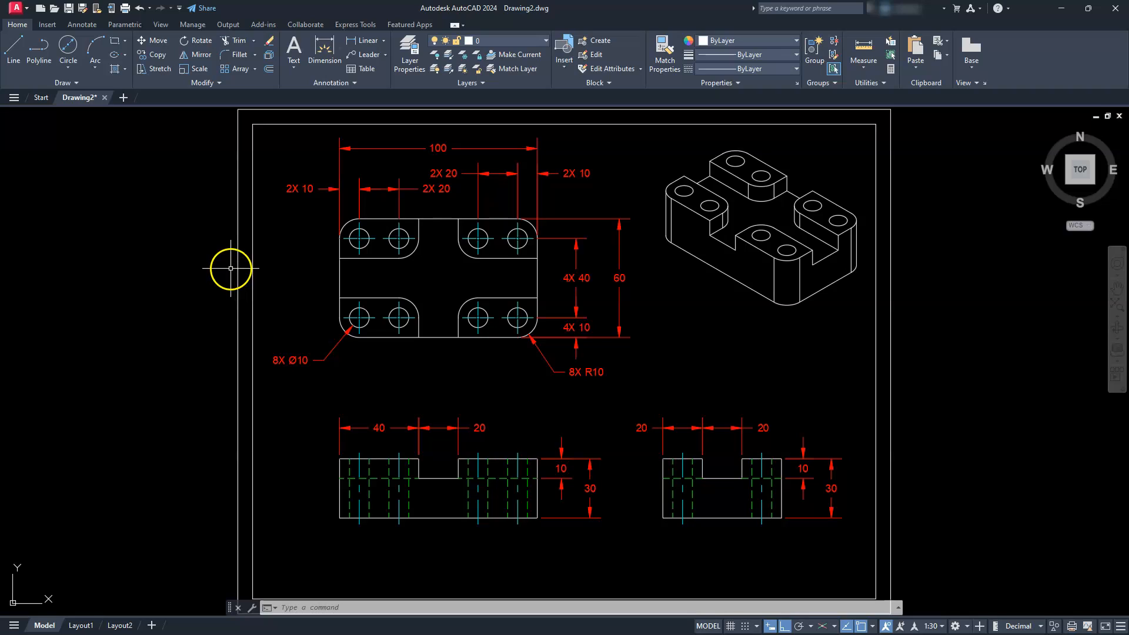
- Create a new drawing, switch it to the 3D Modeling workspace and close the Activity Insights palette
left_click(123, 99)
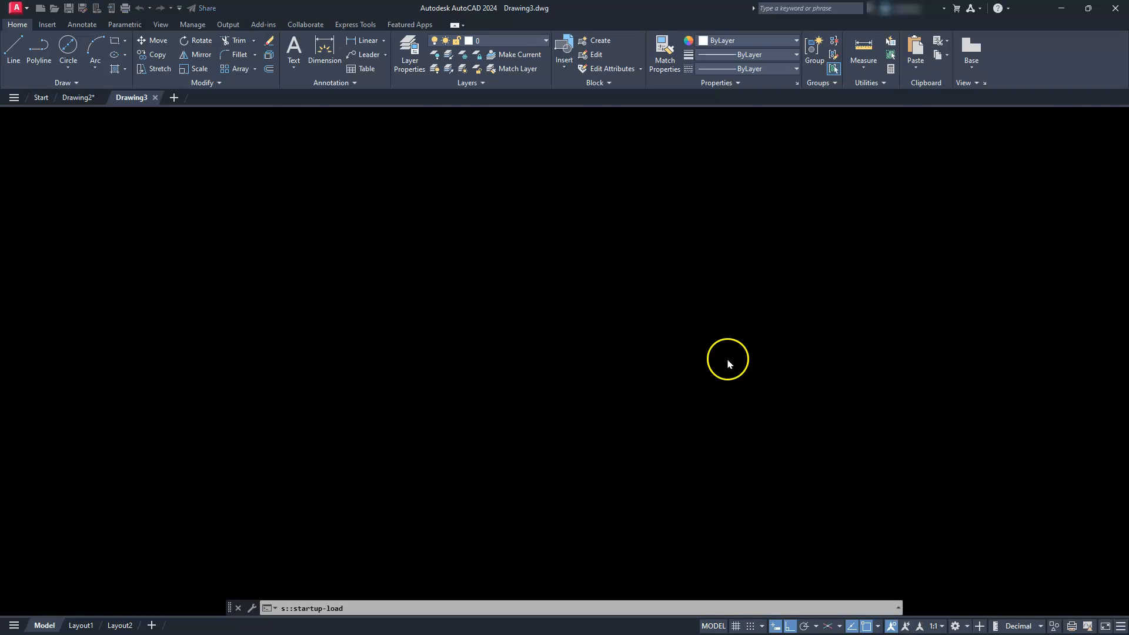
left_click(968, 626)
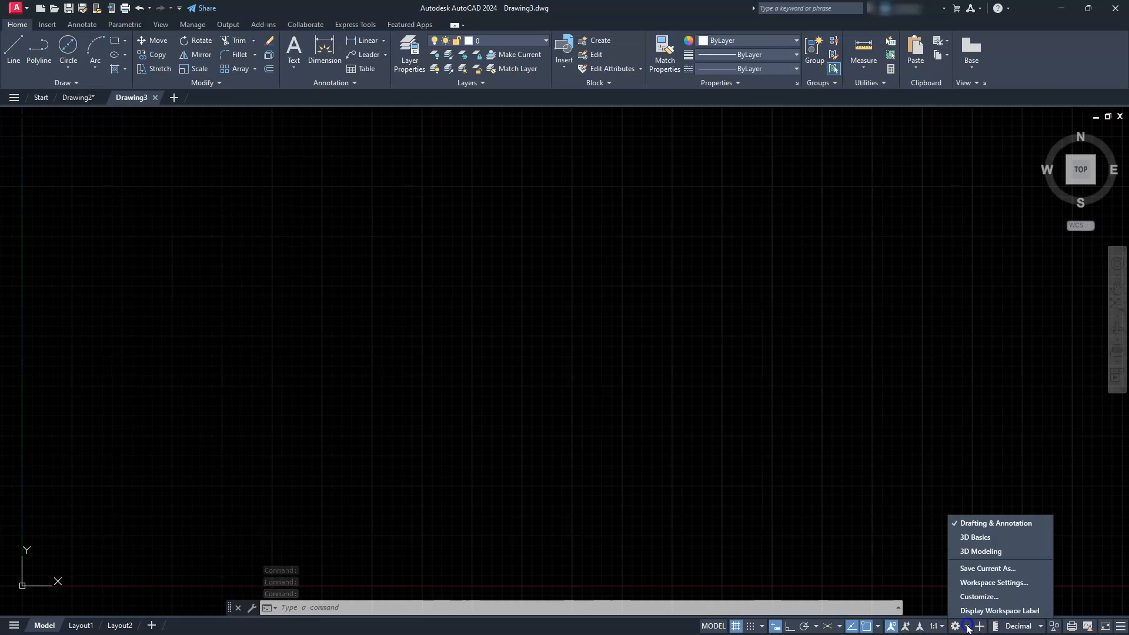
left_click(980, 552)
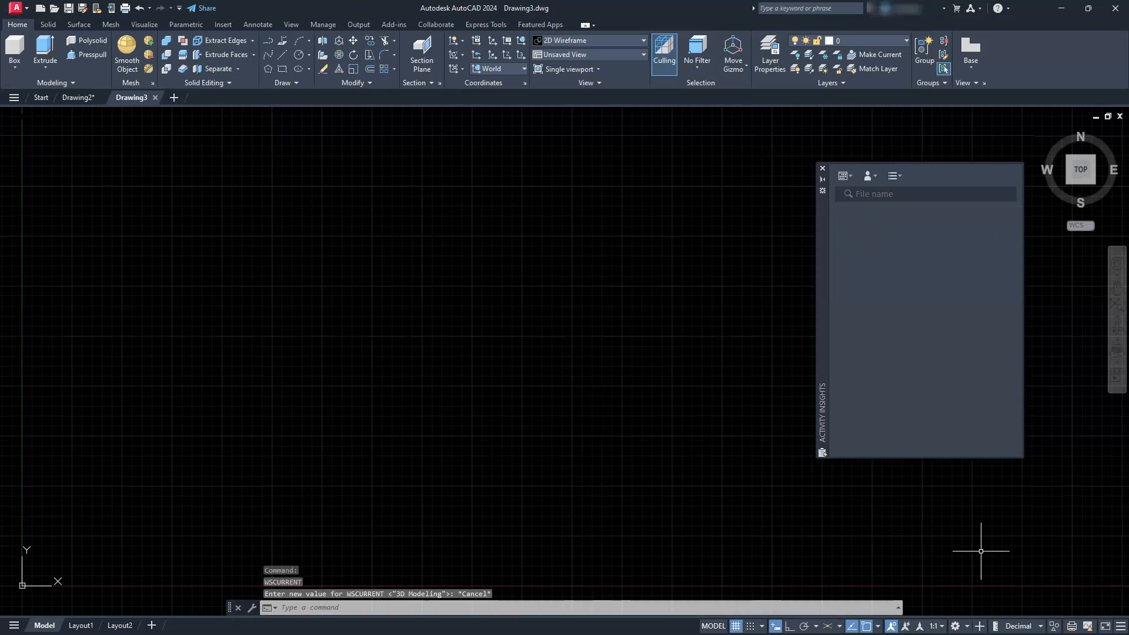
left_click(823, 168)
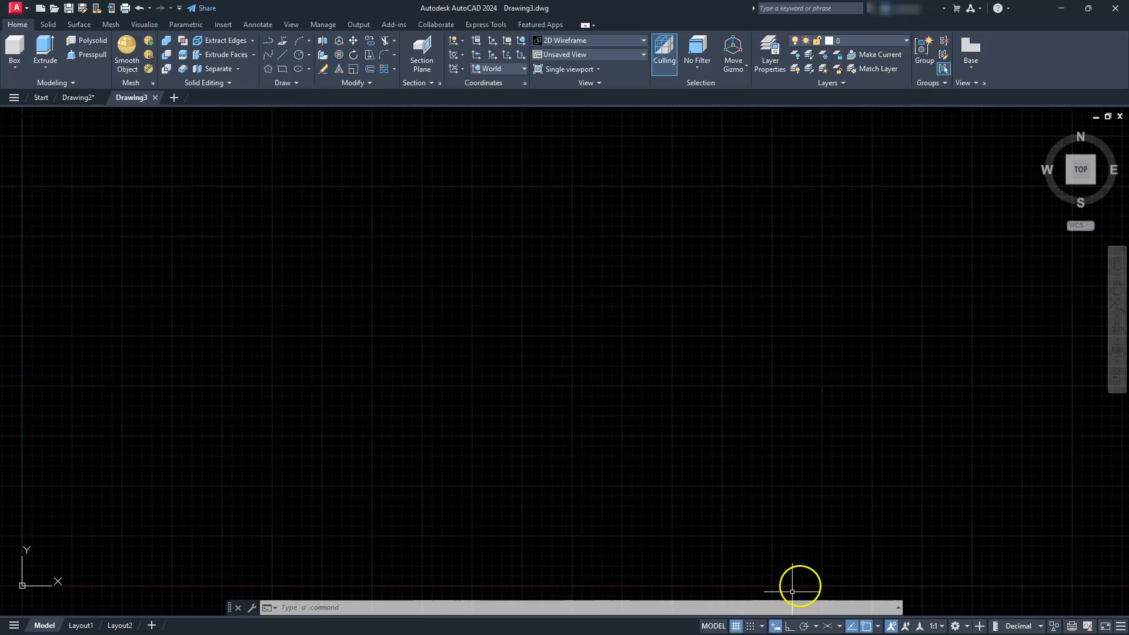
- Turn off the grid display, turn on Ortho mode and check which object snaps are enabled
left_click(736, 626)
left_click(735, 627)
left_click(735, 627)
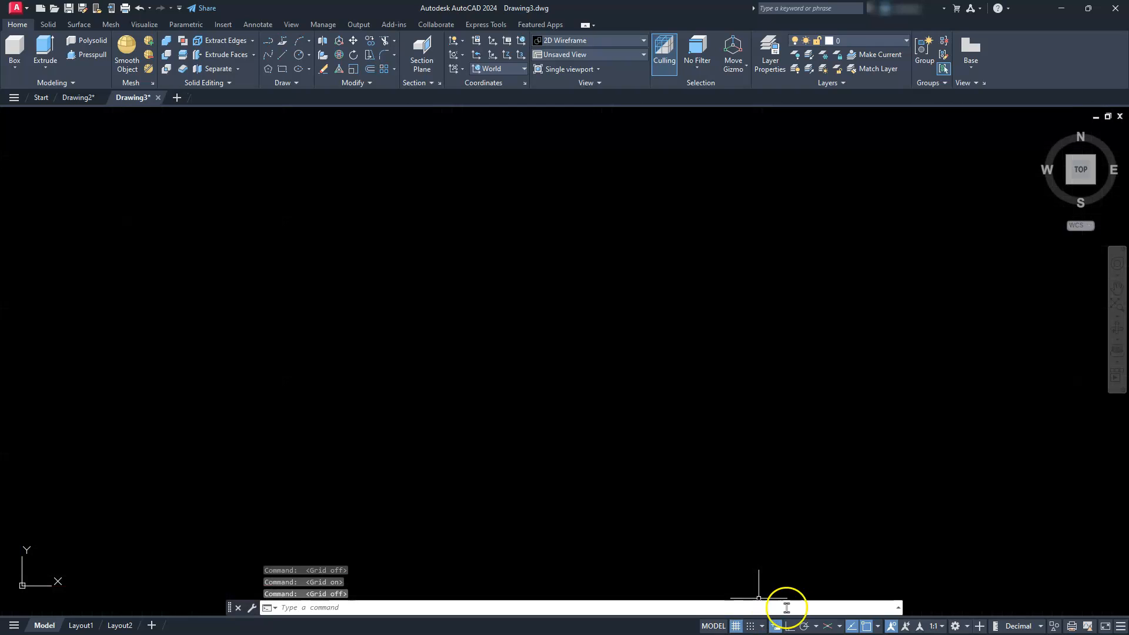
left_click(805, 627)
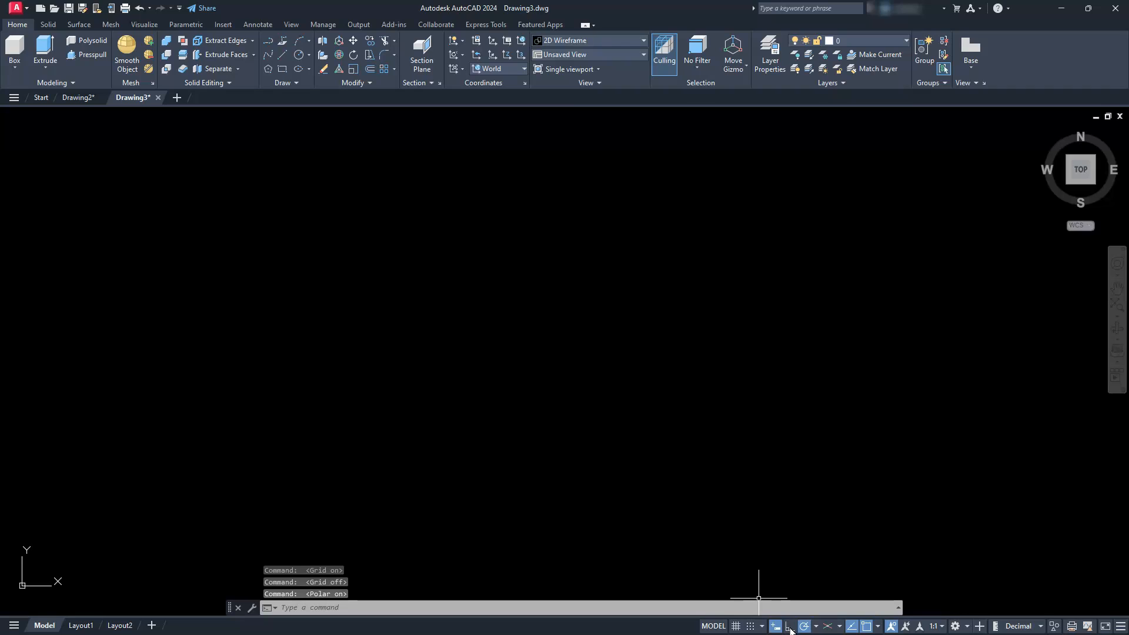
left_click(790, 627)
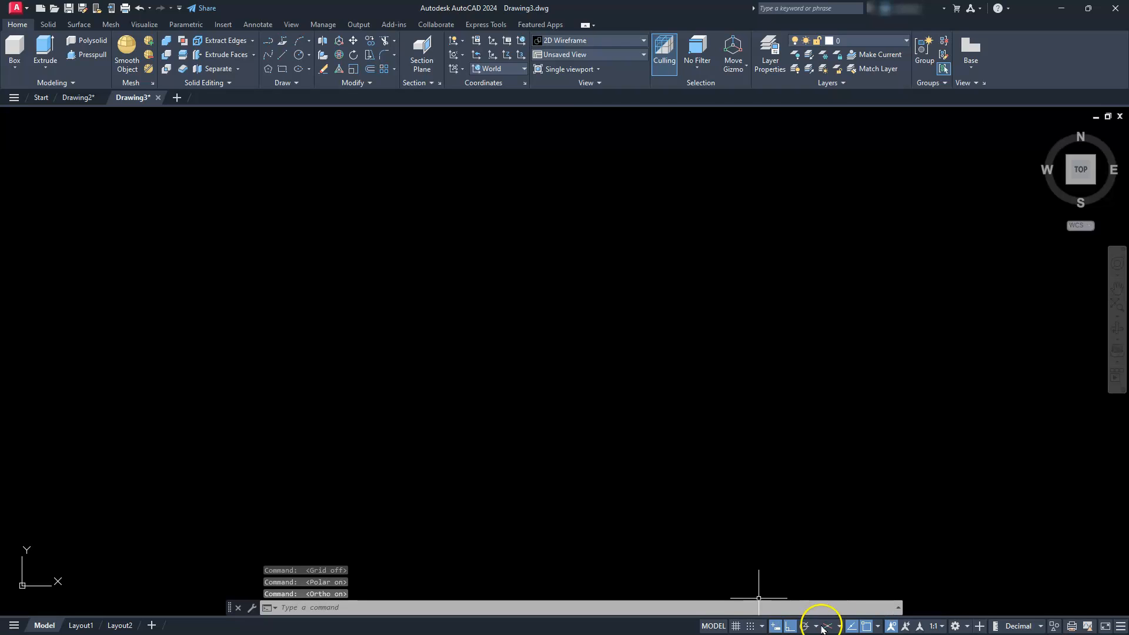
left_click(878, 626)
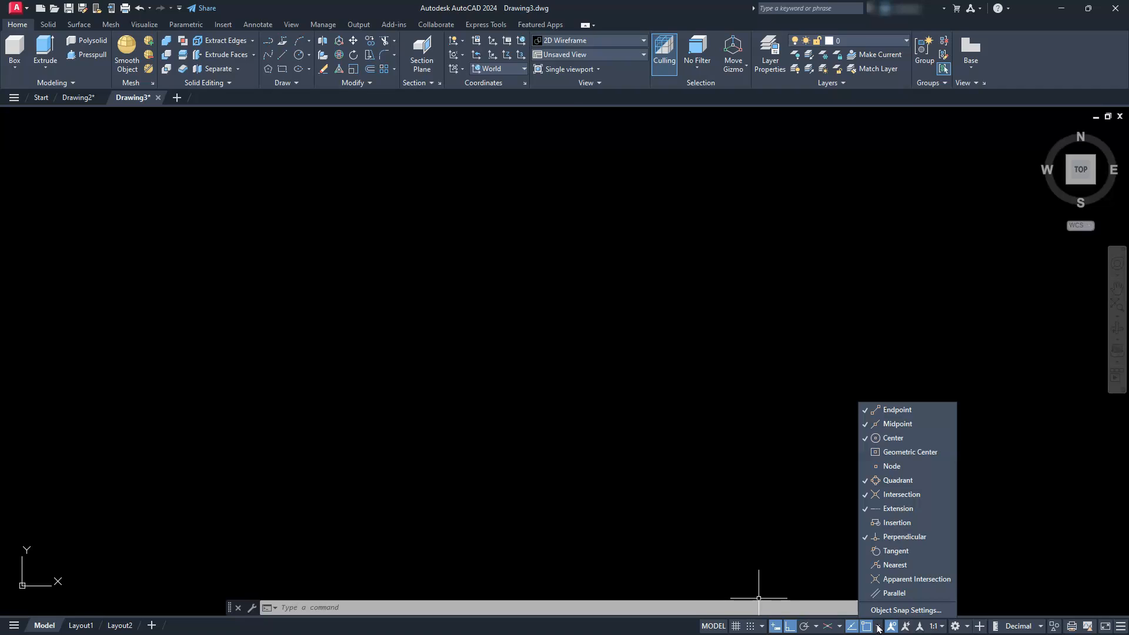
left_click(467, 348)
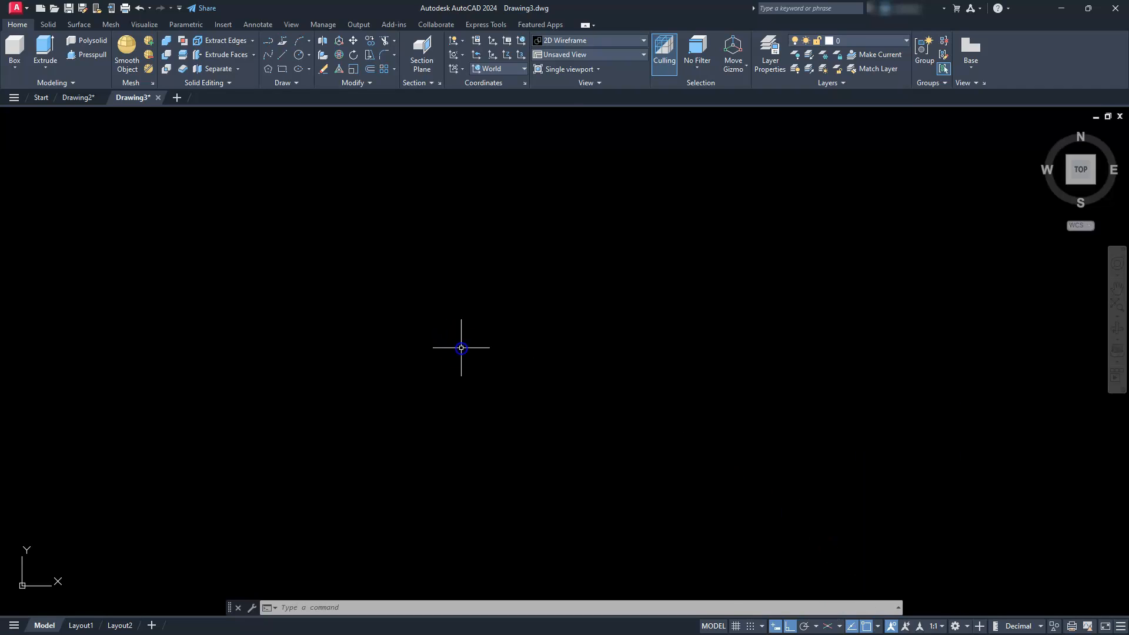
left_click(496, 354)
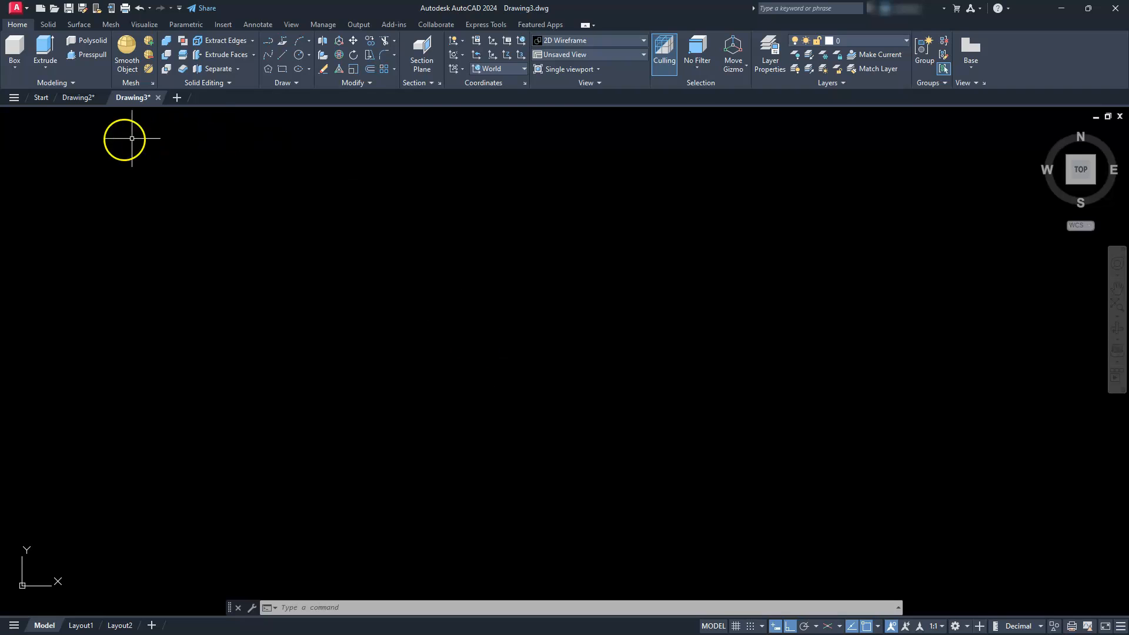
- Consult the dimensioned views in Drawing2, and draw a 100 by 60 rectangle in Drawing3 for the block's outline
left_click(75, 99)
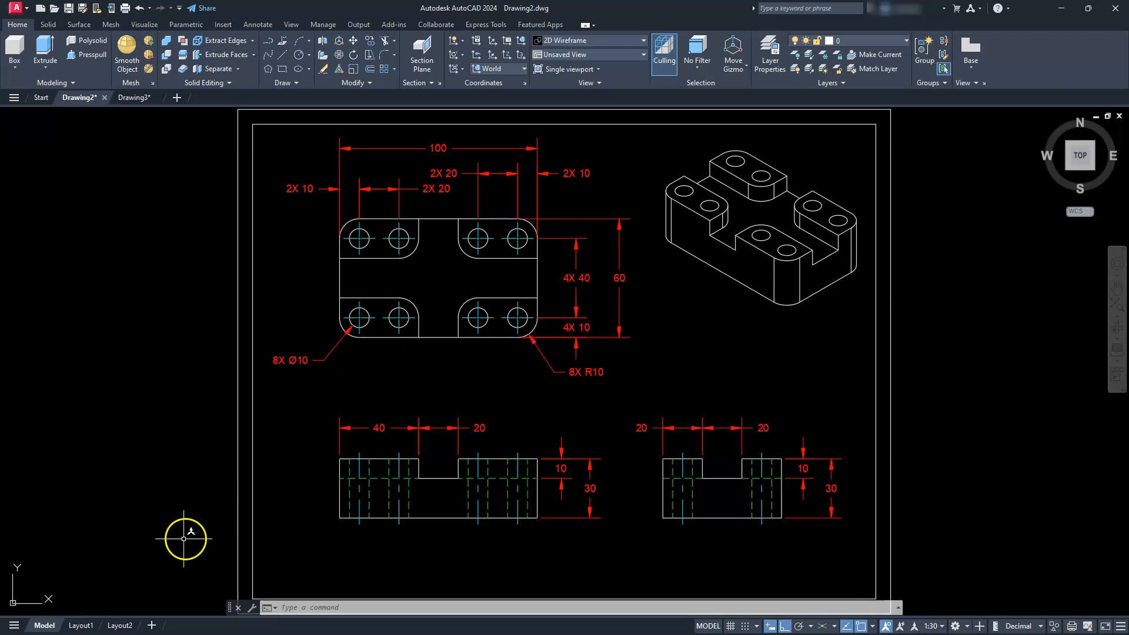
left_click(129, 98)
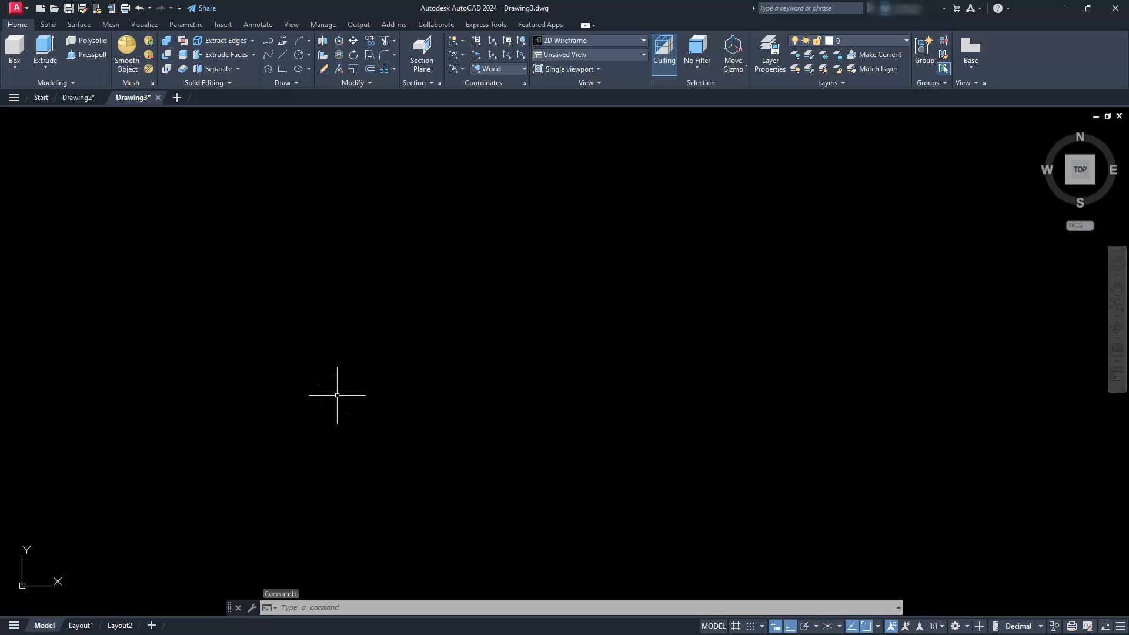
left_click(283, 69)
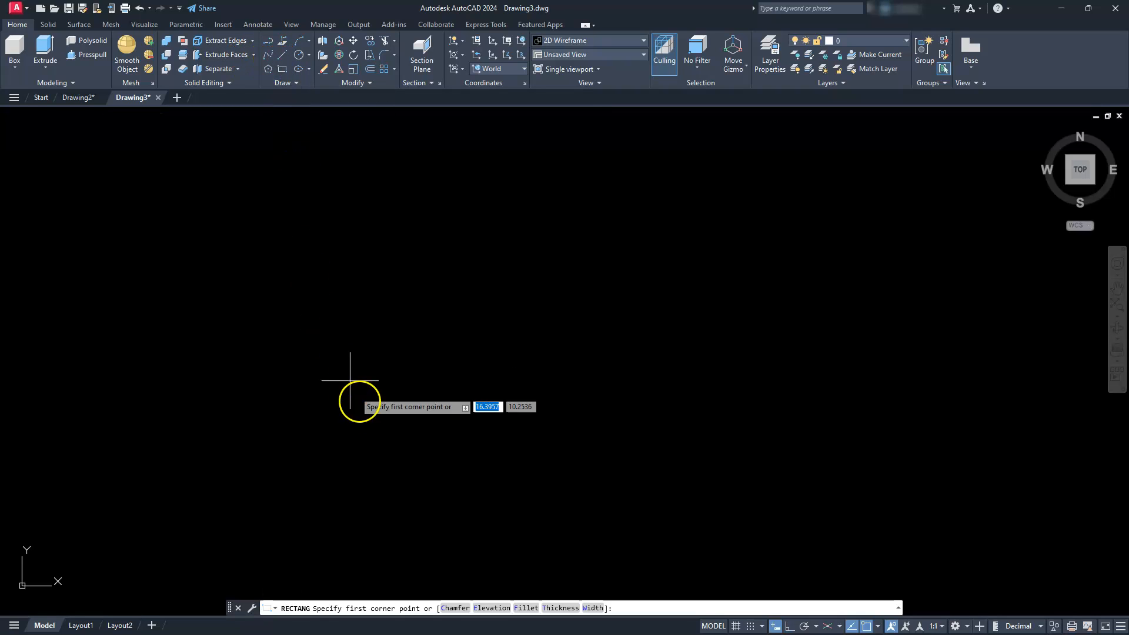
left_click(349, 459)
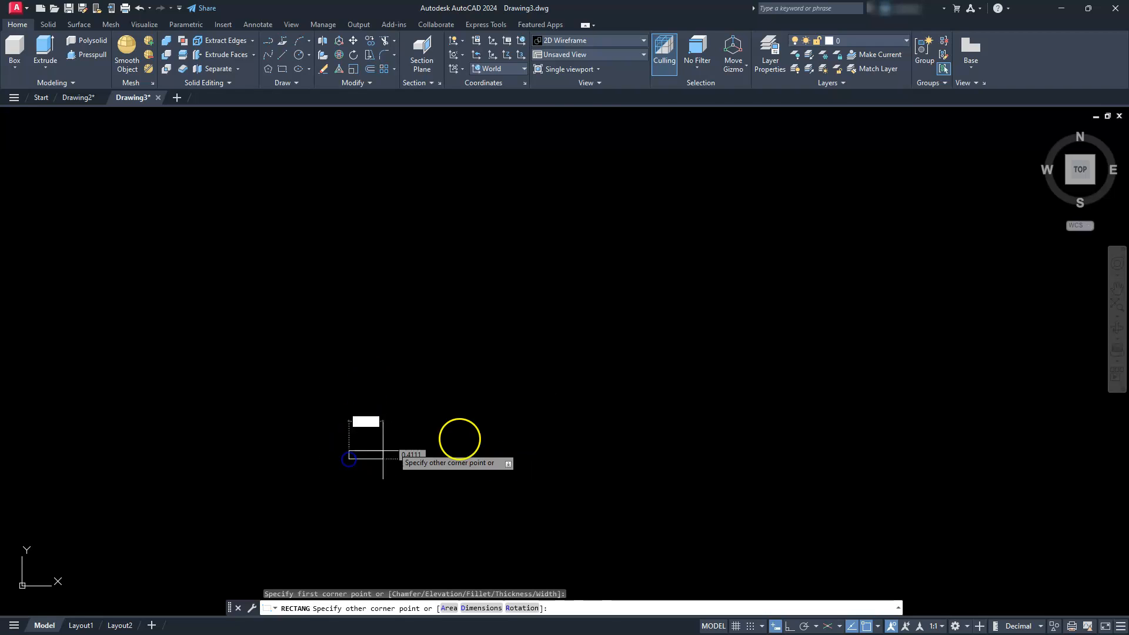
type("100")
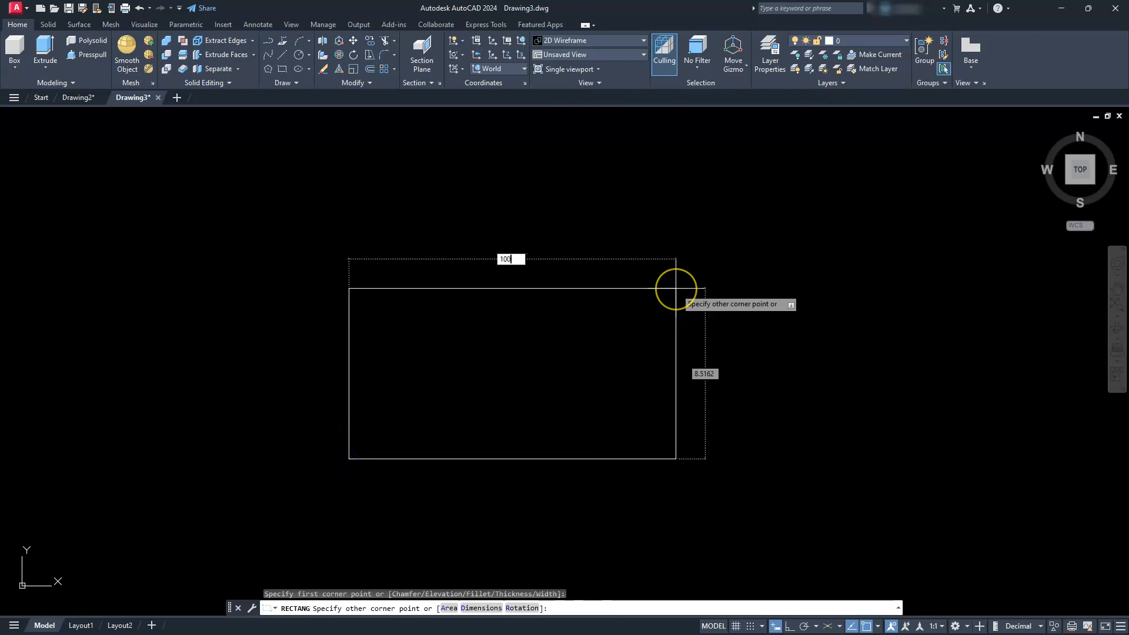
key("Tab")
type("60")
key("Return")
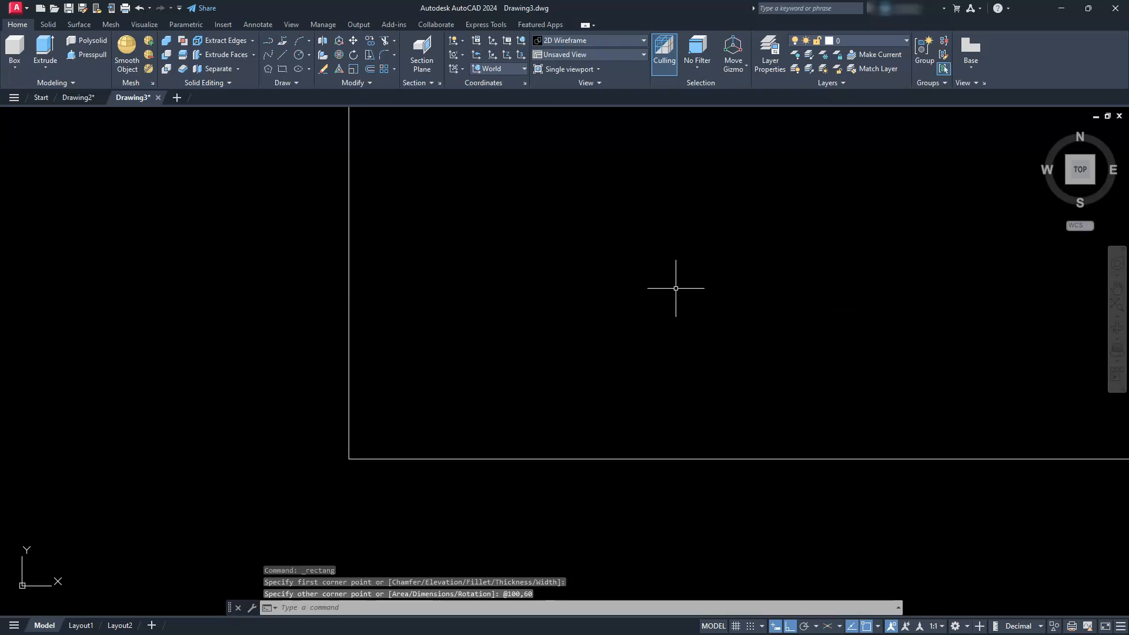
- Add a horizontal construction line offset 20 inward from the rectangle's lower edge
scroll(676, 288, "down", 5)
middle_click_drag(675, 290, 467, 453)
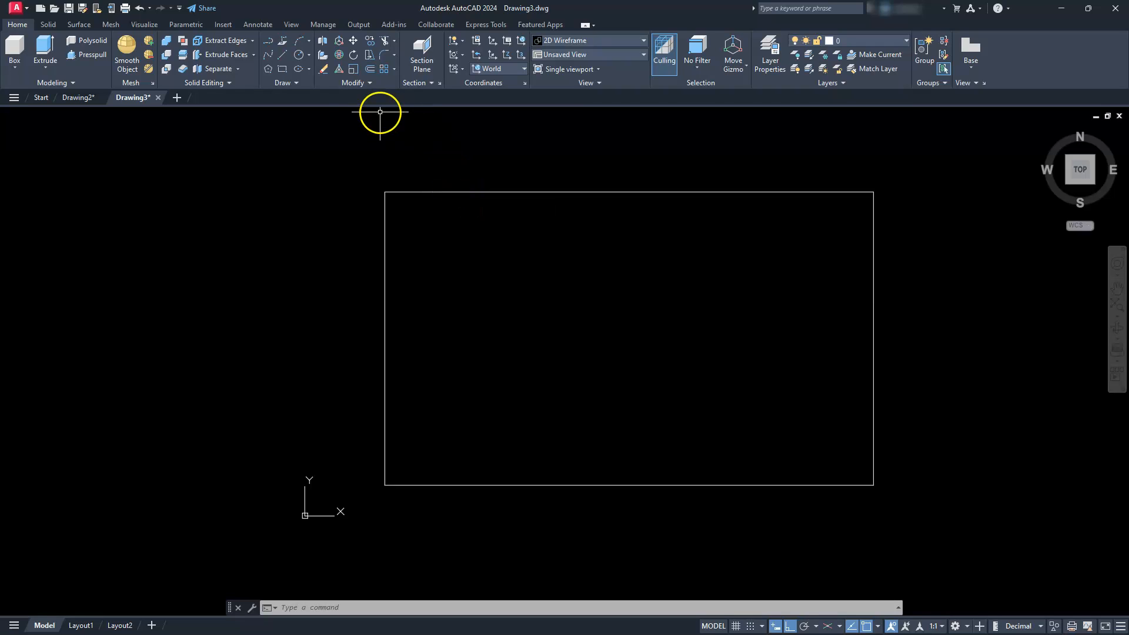
left_click(296, 83)
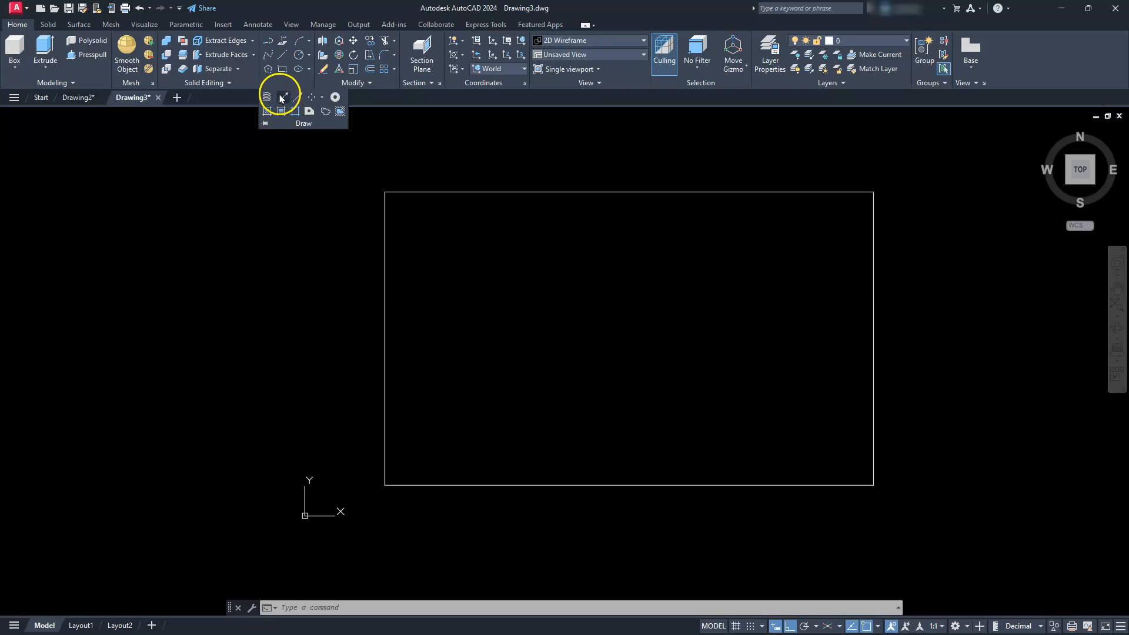
left_click(282, 98)
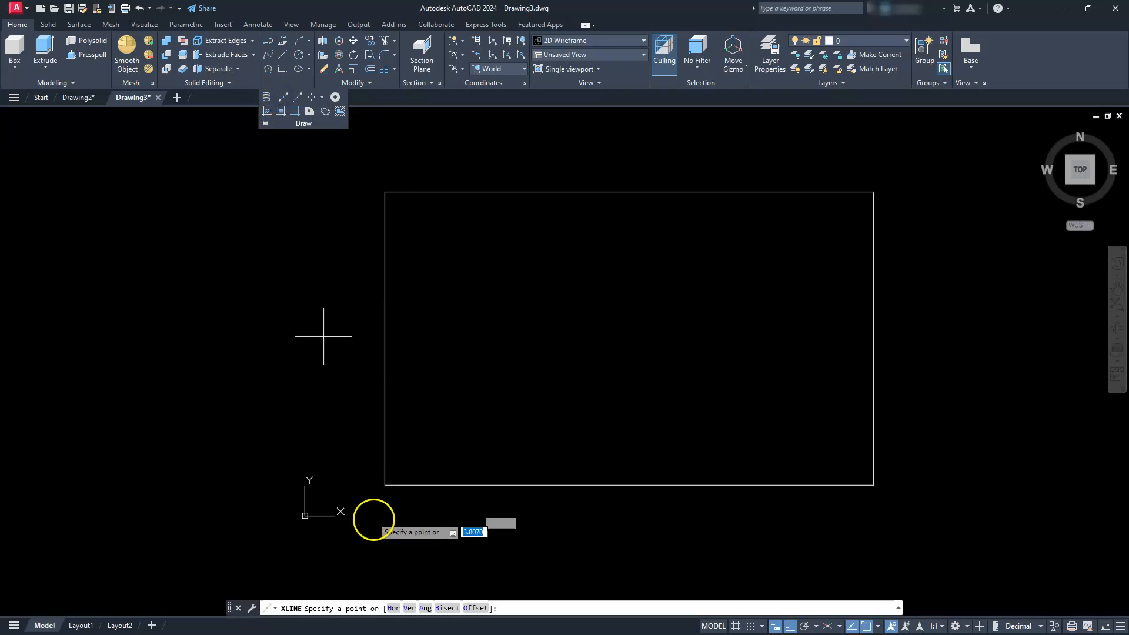
left_click(474, 607)
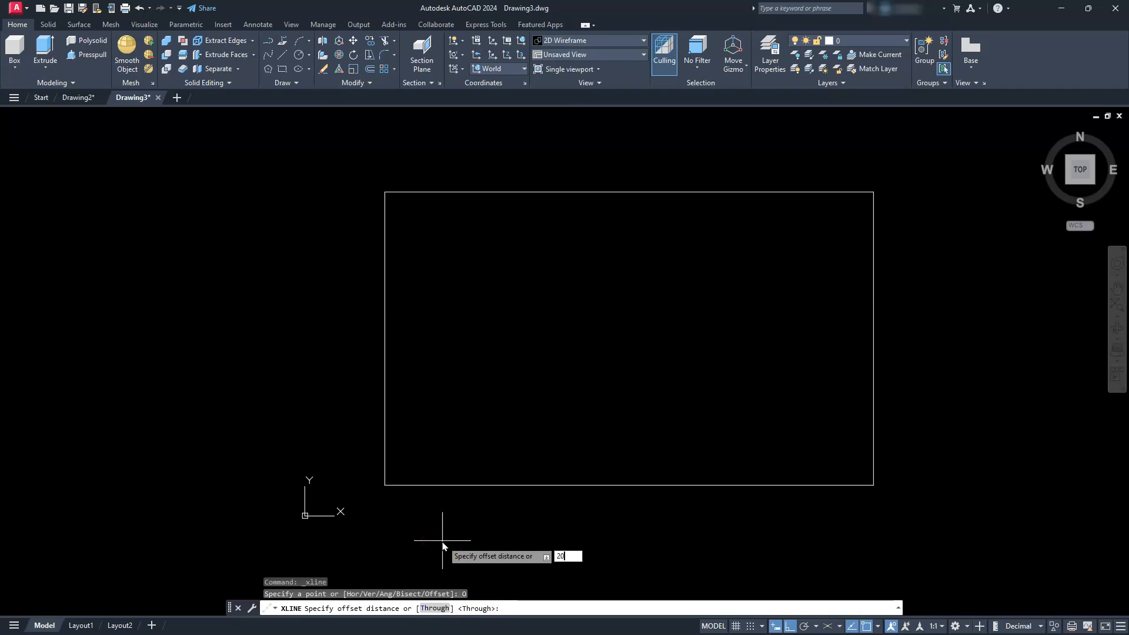
key("Return")
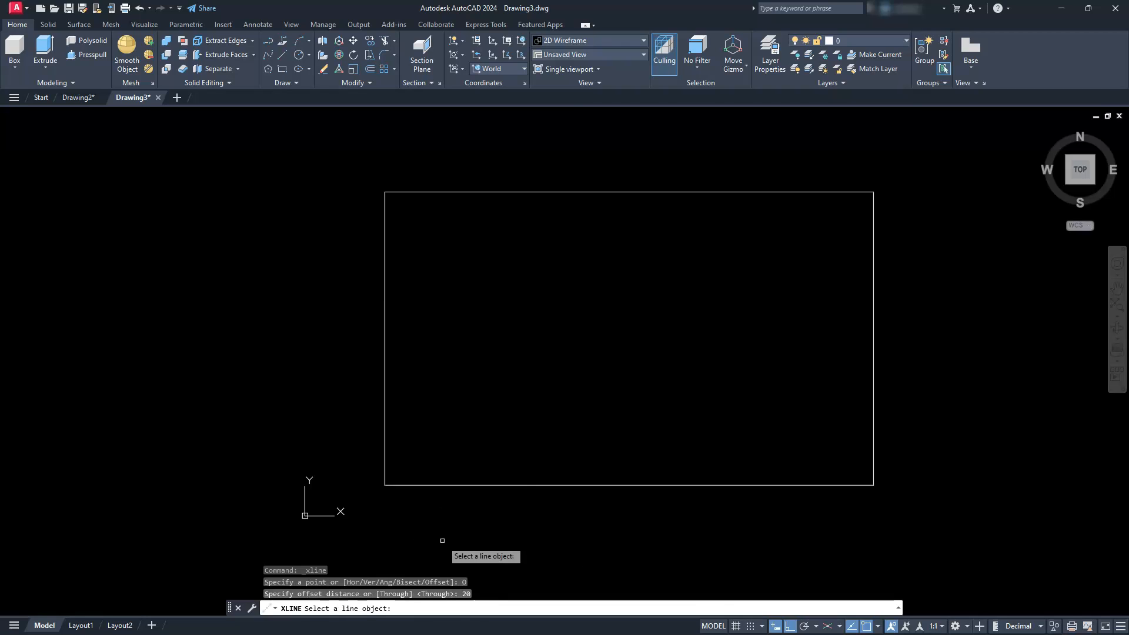
left_click(478, 485)
left_click(476, 421)
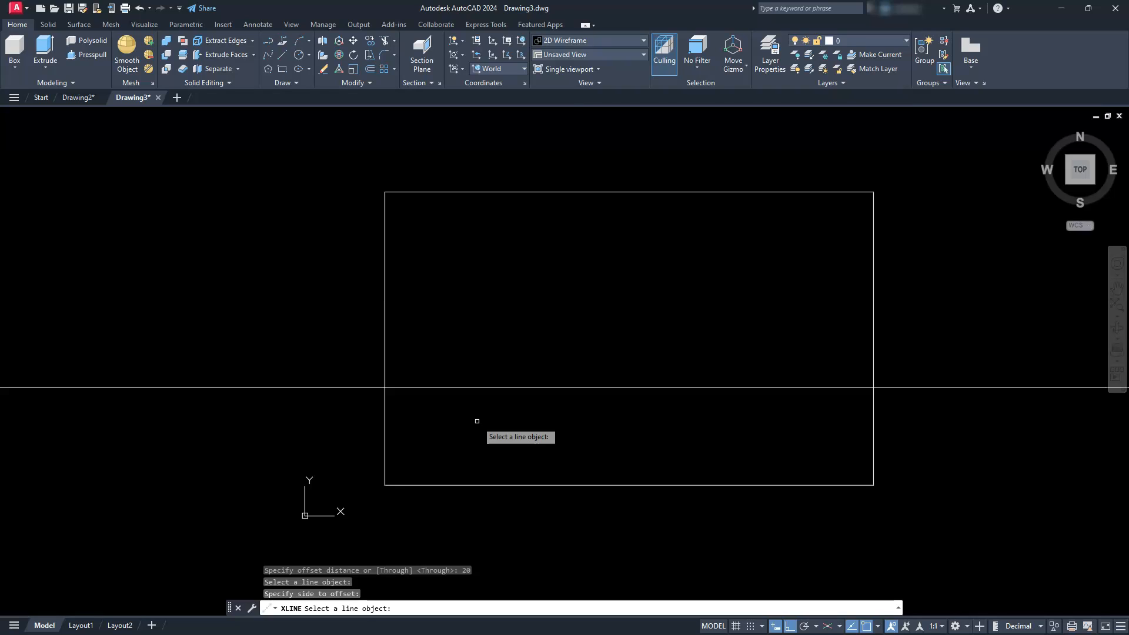
key("Escape")
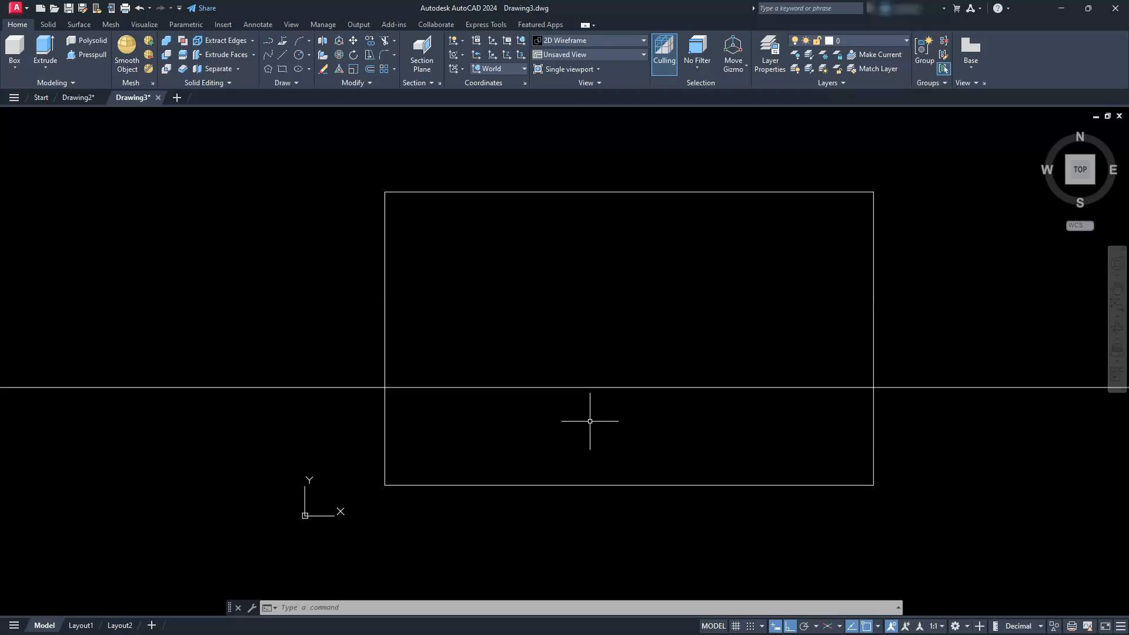
- Add a vertical construction line offset 40 inward from the rectangle's left edge
left_click(281, 83)
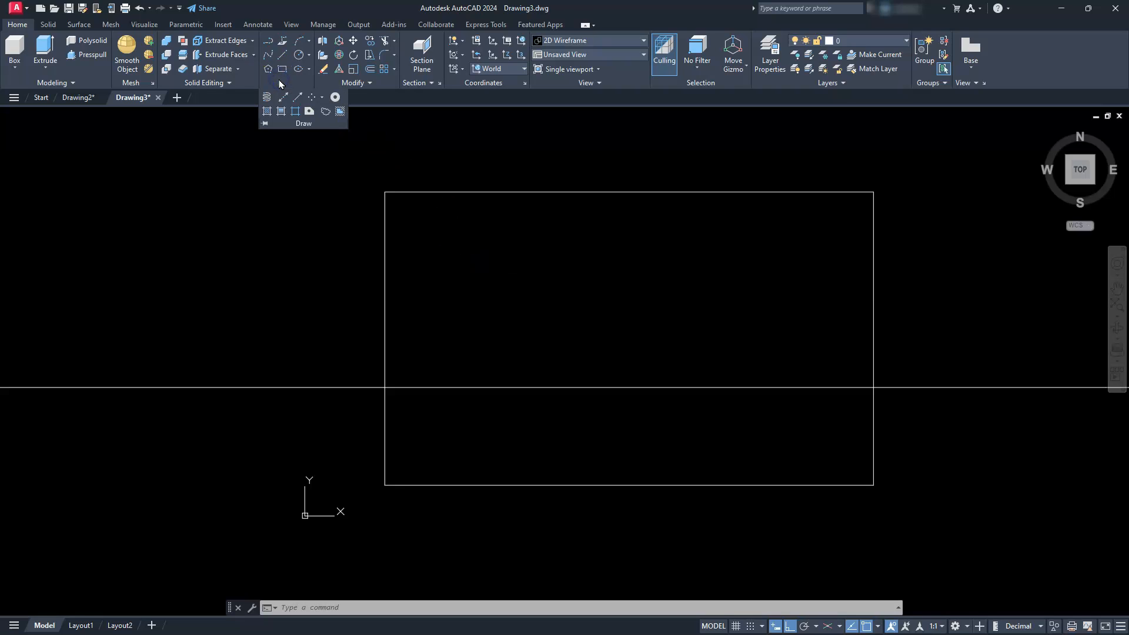
left_click(283, 98)
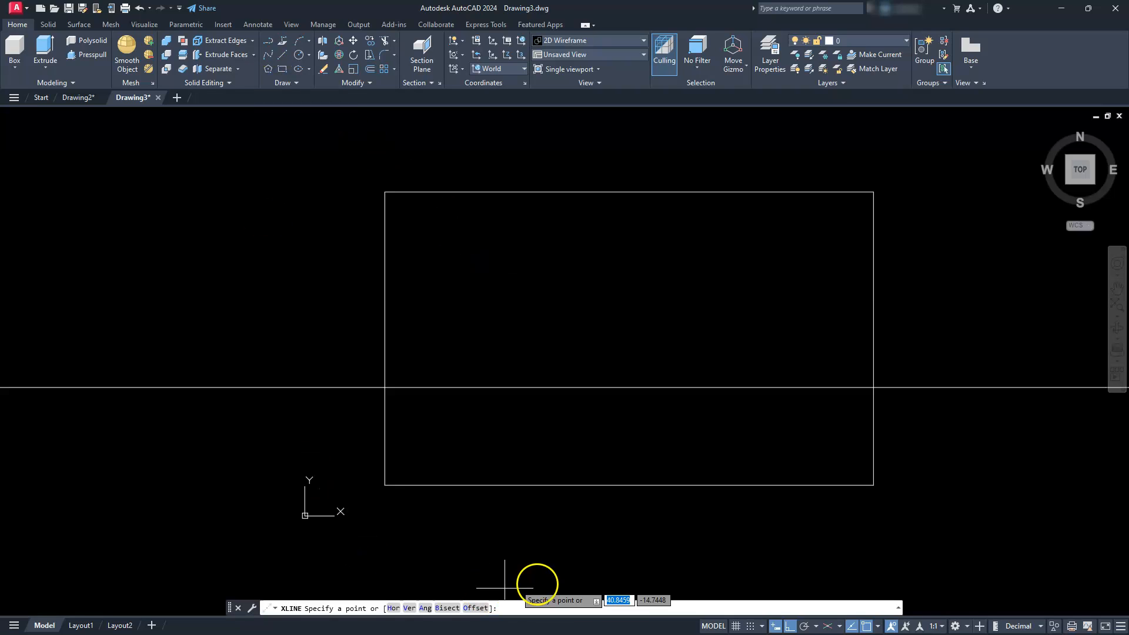
left_click(475, 608)
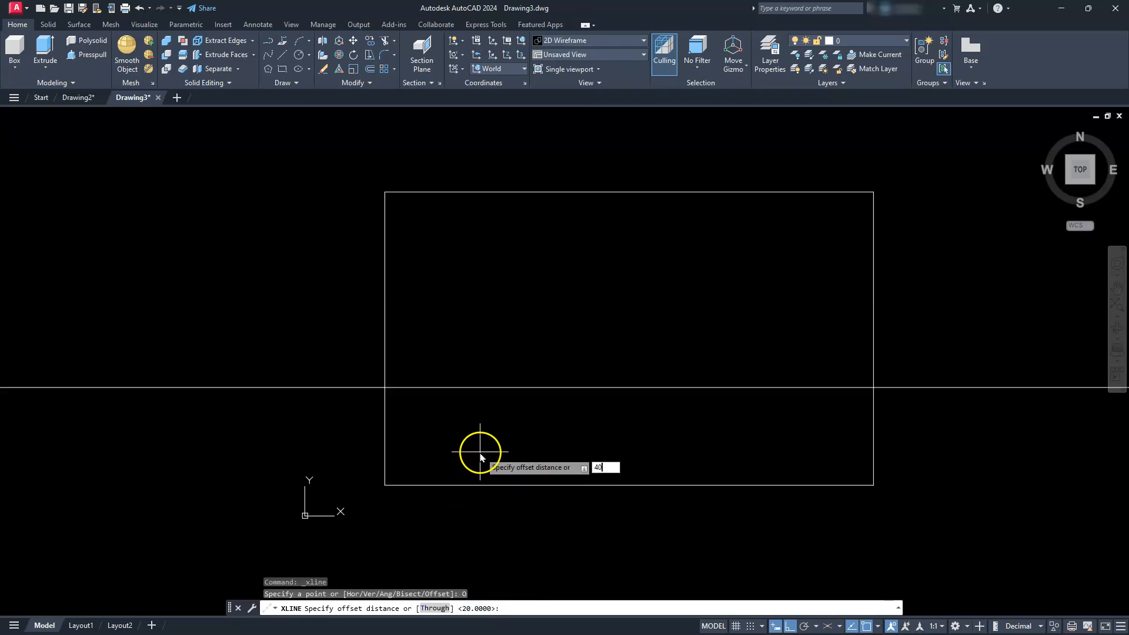
key("Return")
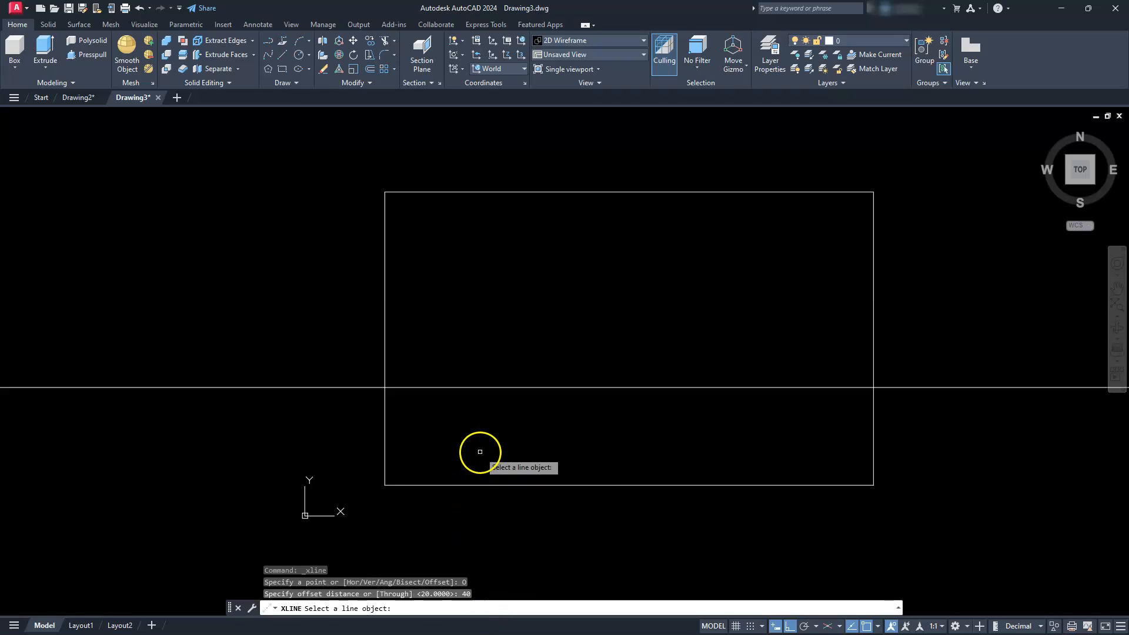
left_click(385, 431)
left_click(538, 429)
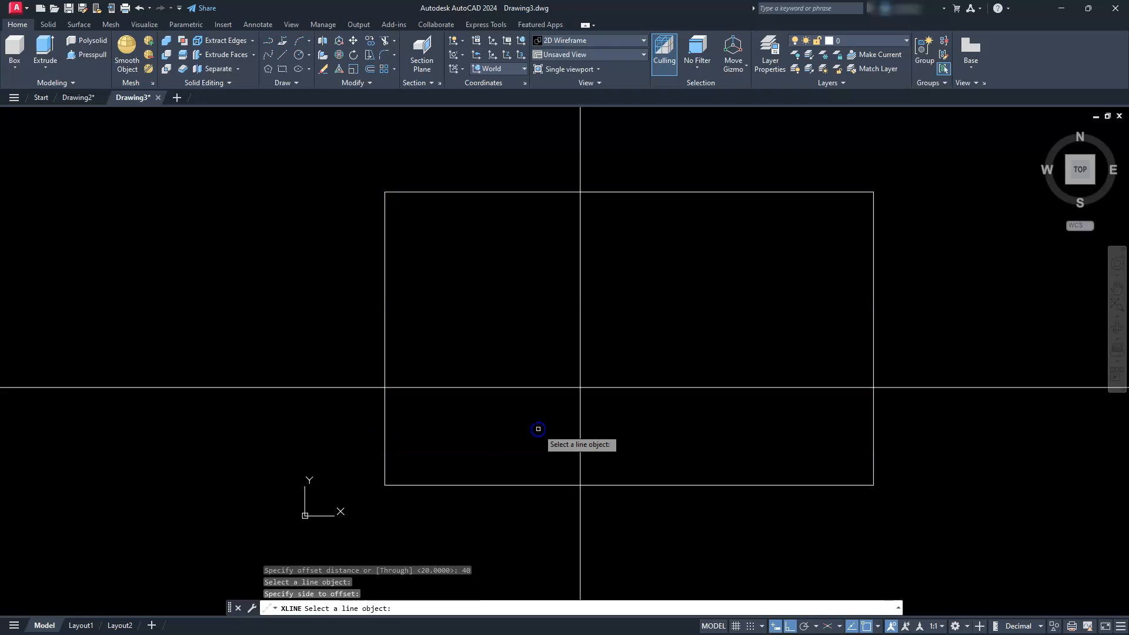
key("Escape")
key("Escape")
key("Escape")
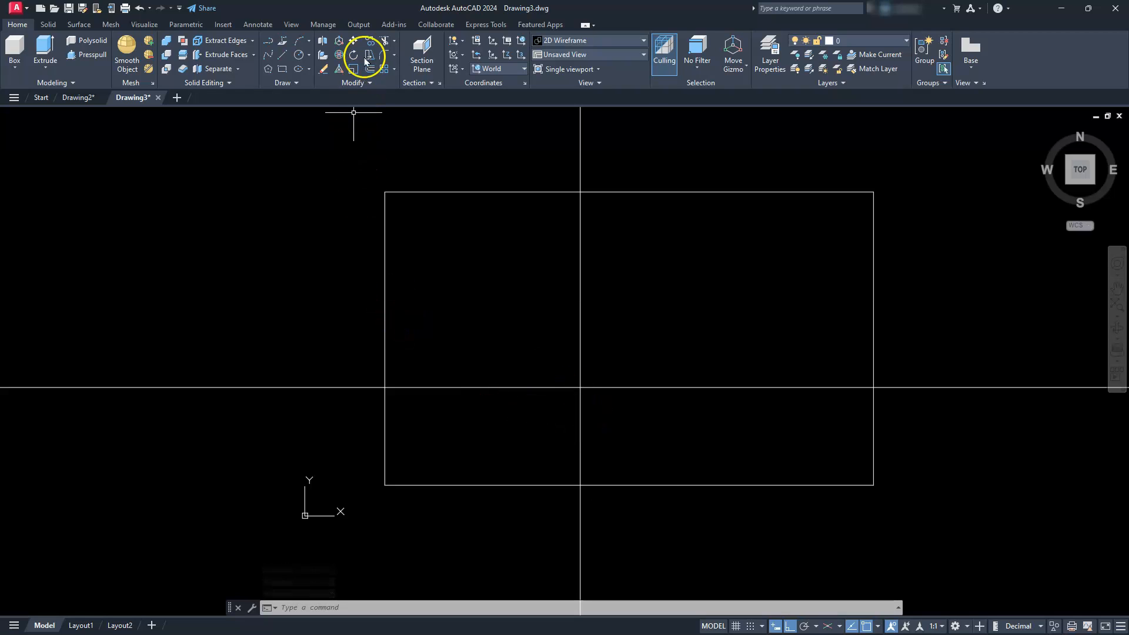
- Fillet the two construction lines with radius 10, keeping the part that encloses the rectangle's lower-left corner
left_click(386, 54)
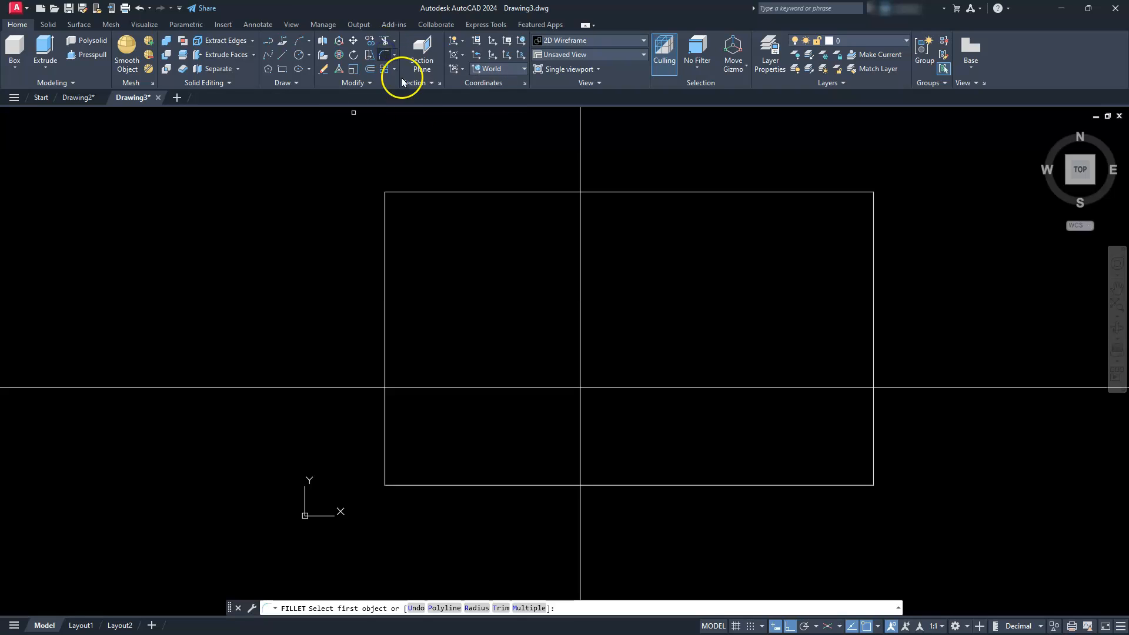
left_click(476, 609)
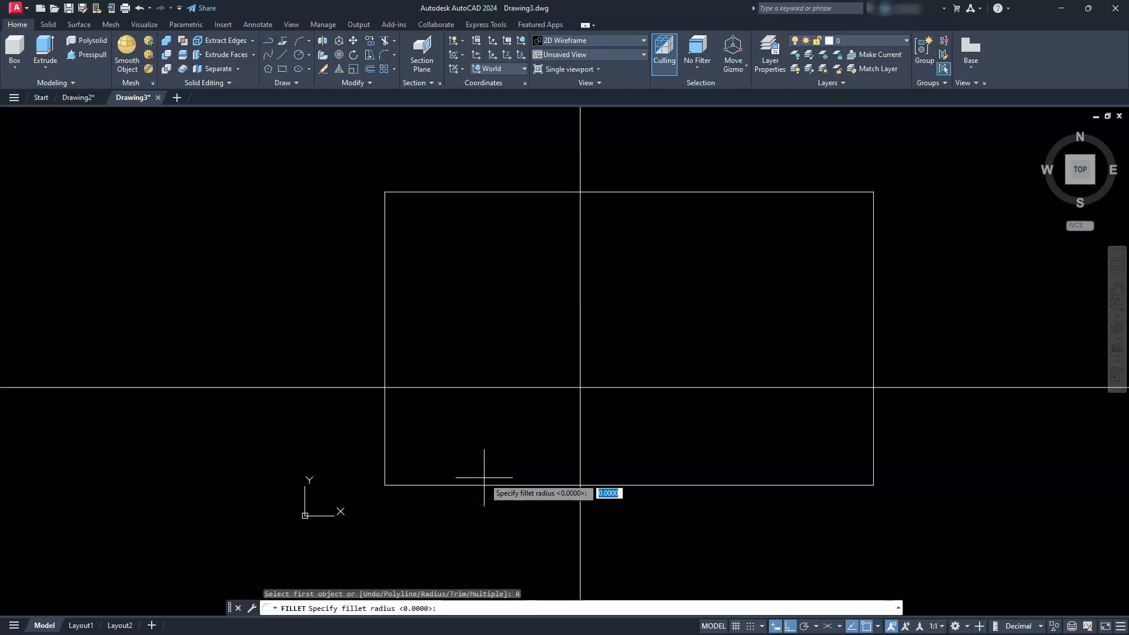
type("10")
key("Return")
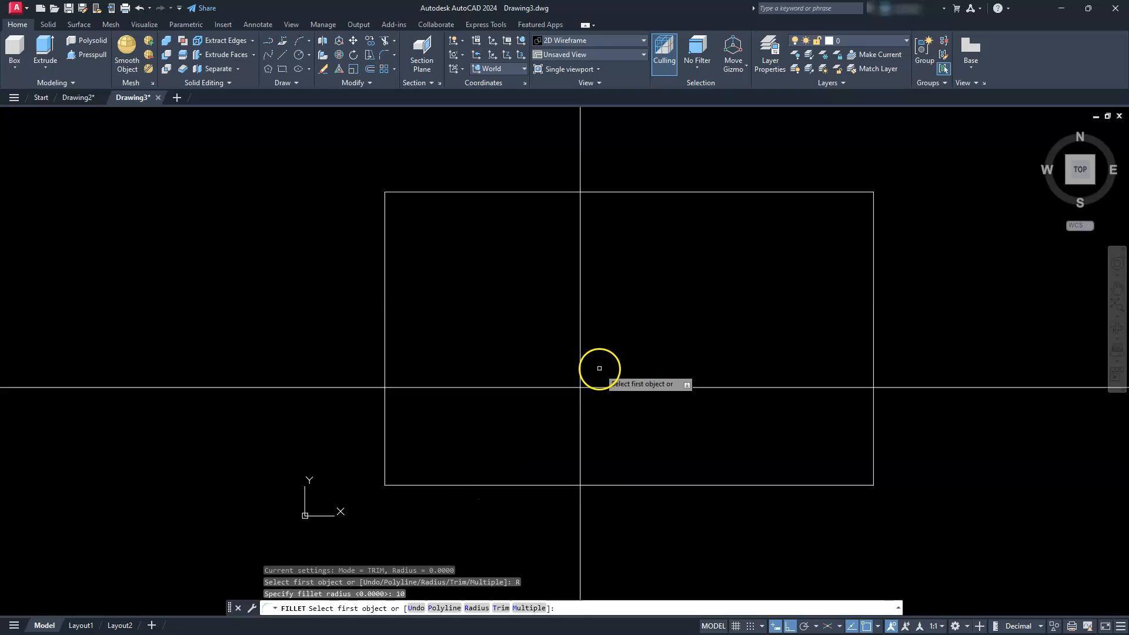
left_click(550, 387)
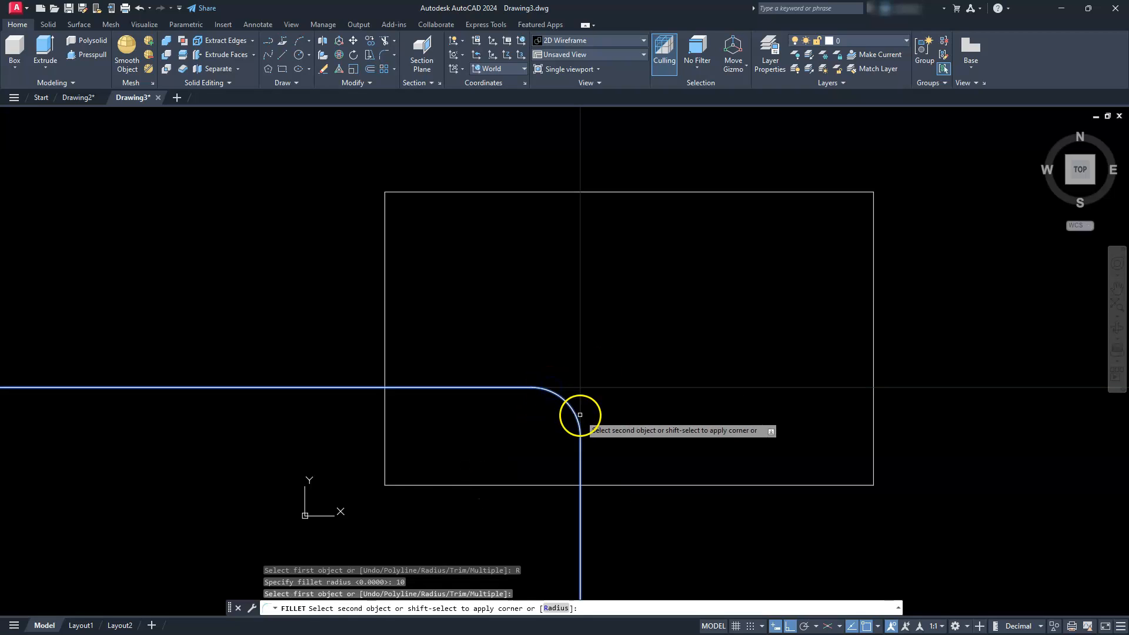
left_click(580, 412)
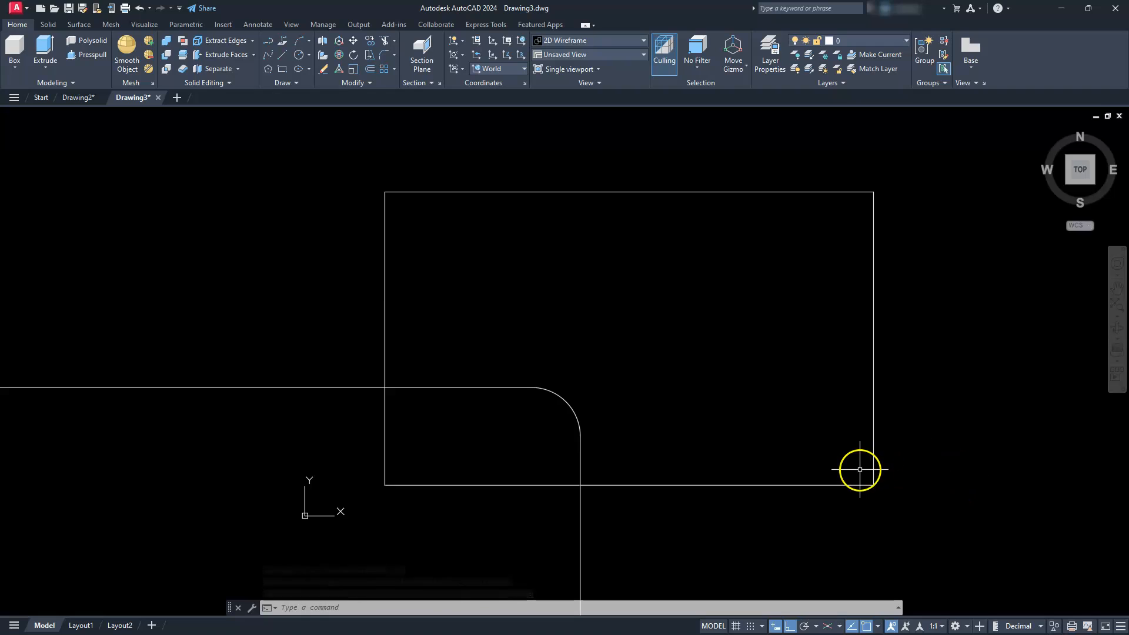
- Fillet all four corners of the rectangle as a polyline with radius 10
left_click(383, 57)
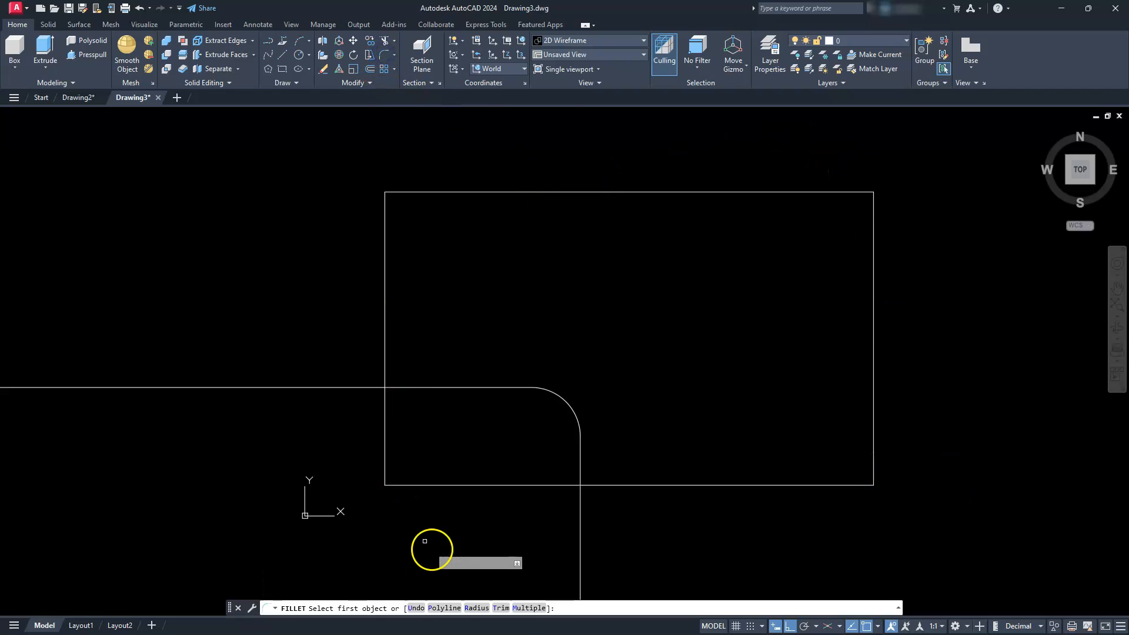
left_click(478, 608)
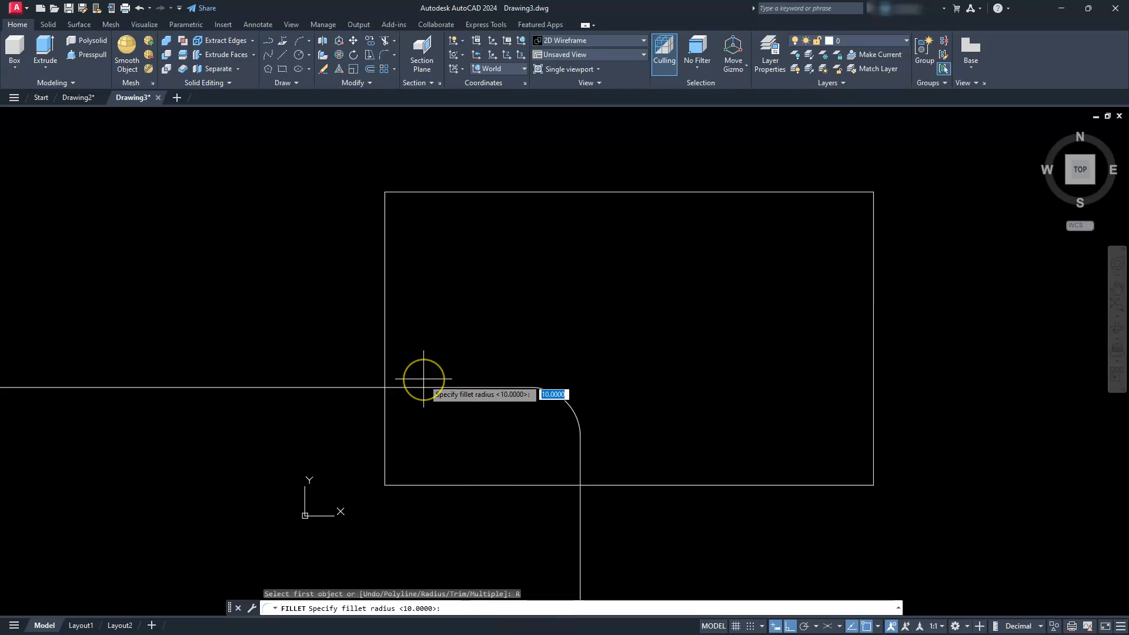
key("Return")
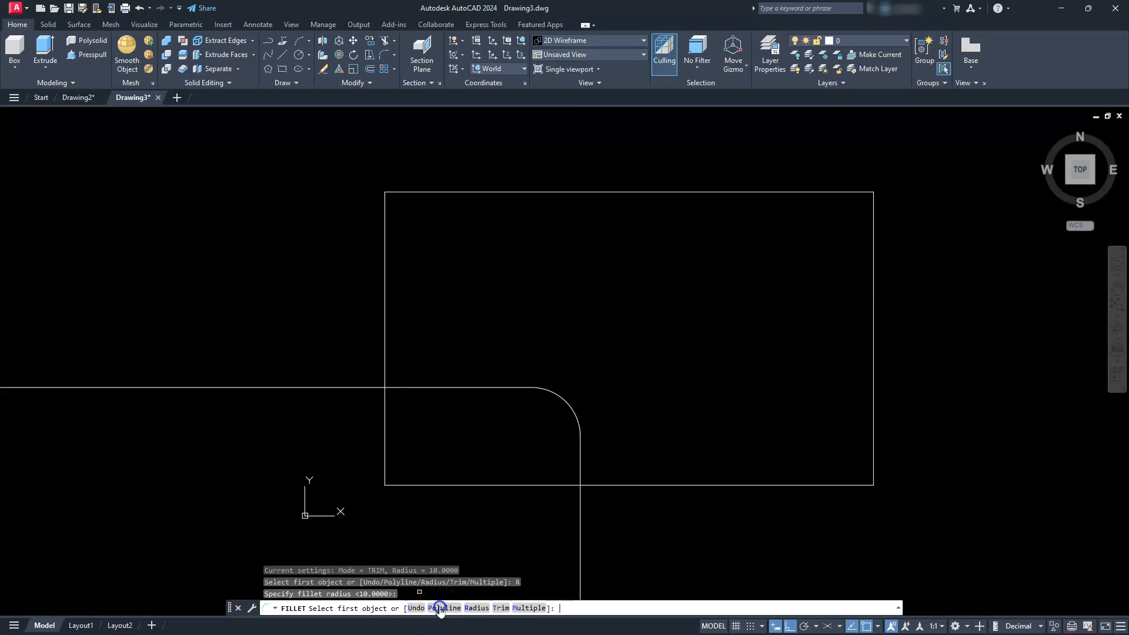
left_click(440, 609)
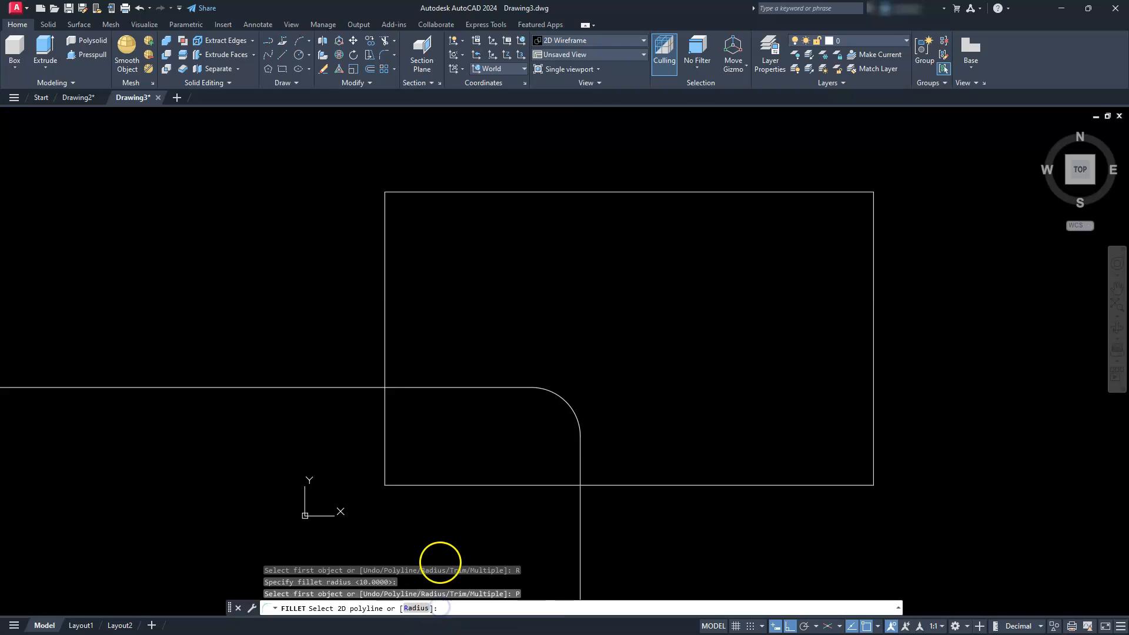
left_click(442, 486)
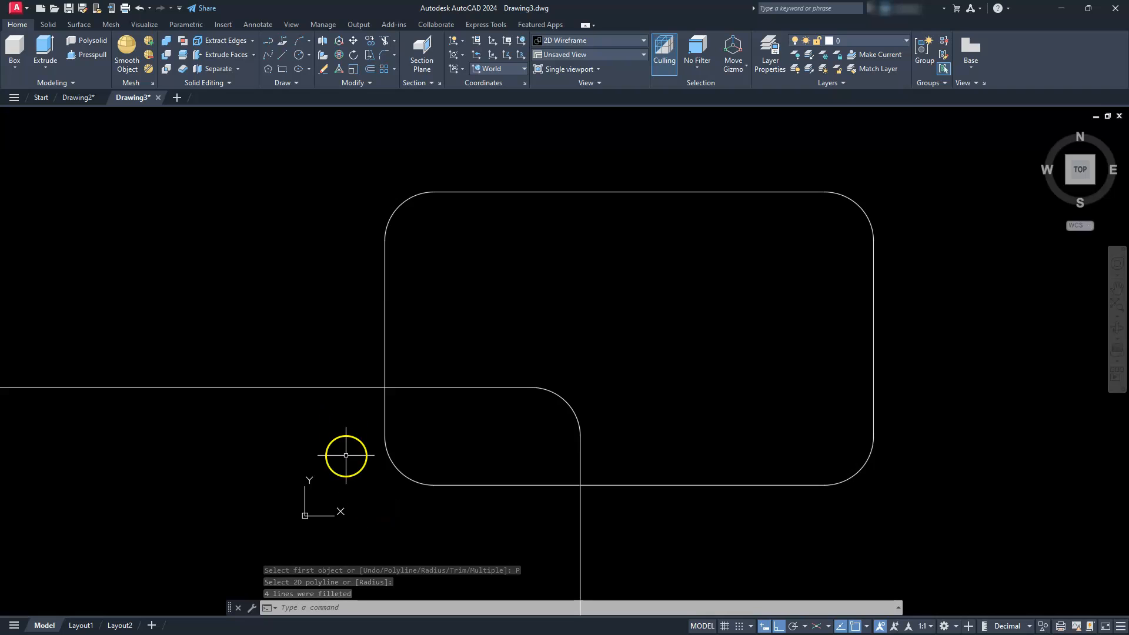
- Trim the two construction line ends that extend beyond the rounded rectangle's left and lower edges
left_click(384, 42)
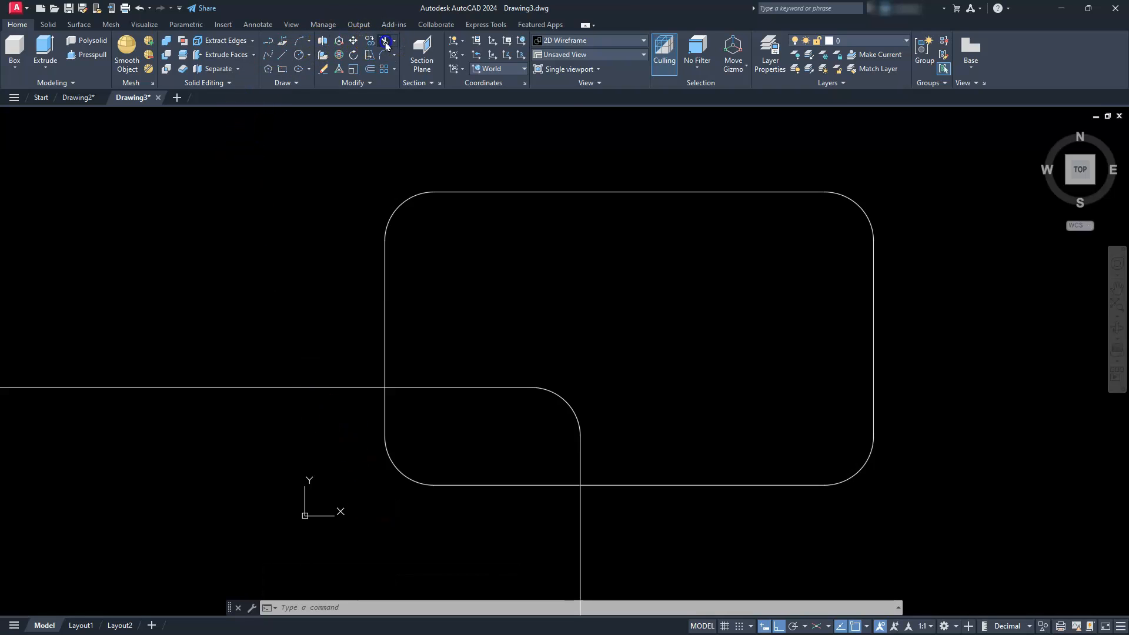
left_click(359, 389)
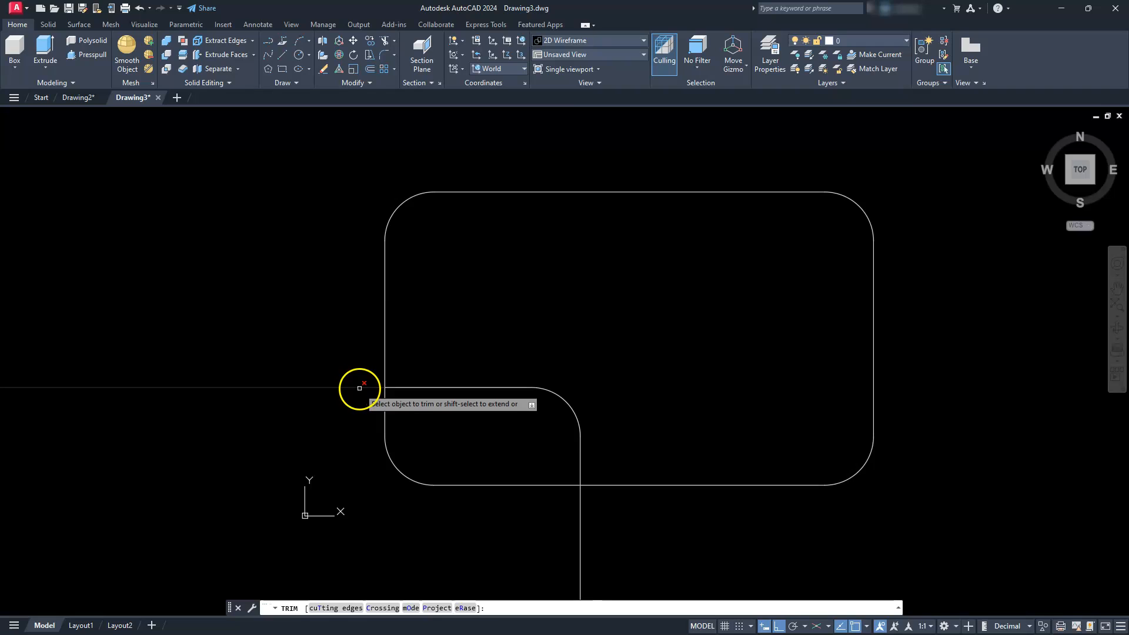
left_click(585, 515)
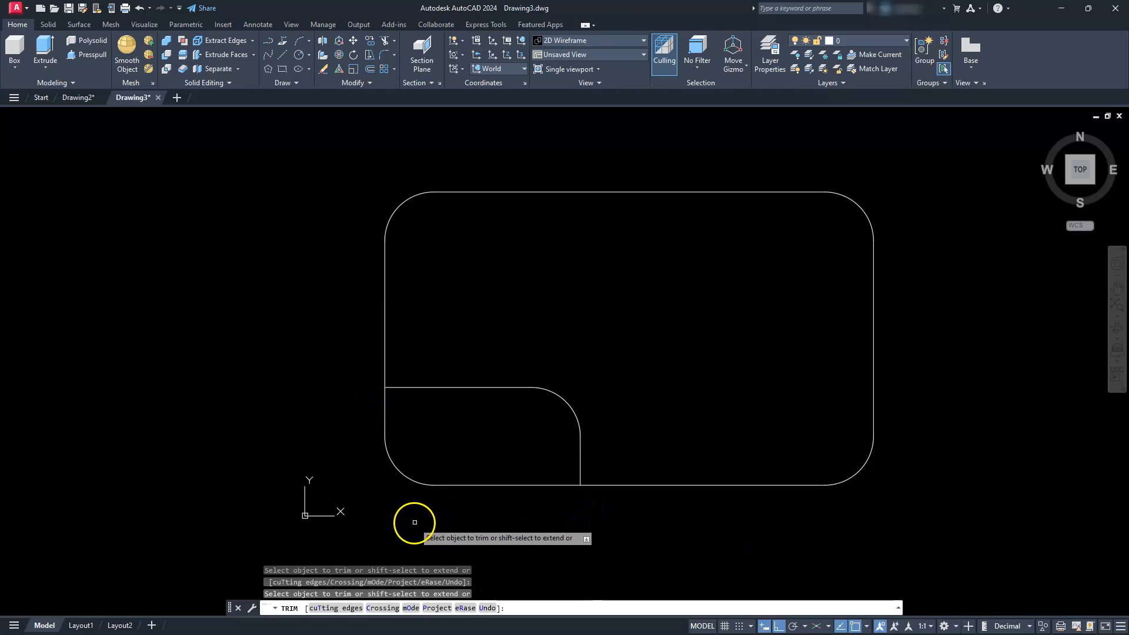
key("Escape")
key("Escape")
key("Escape")
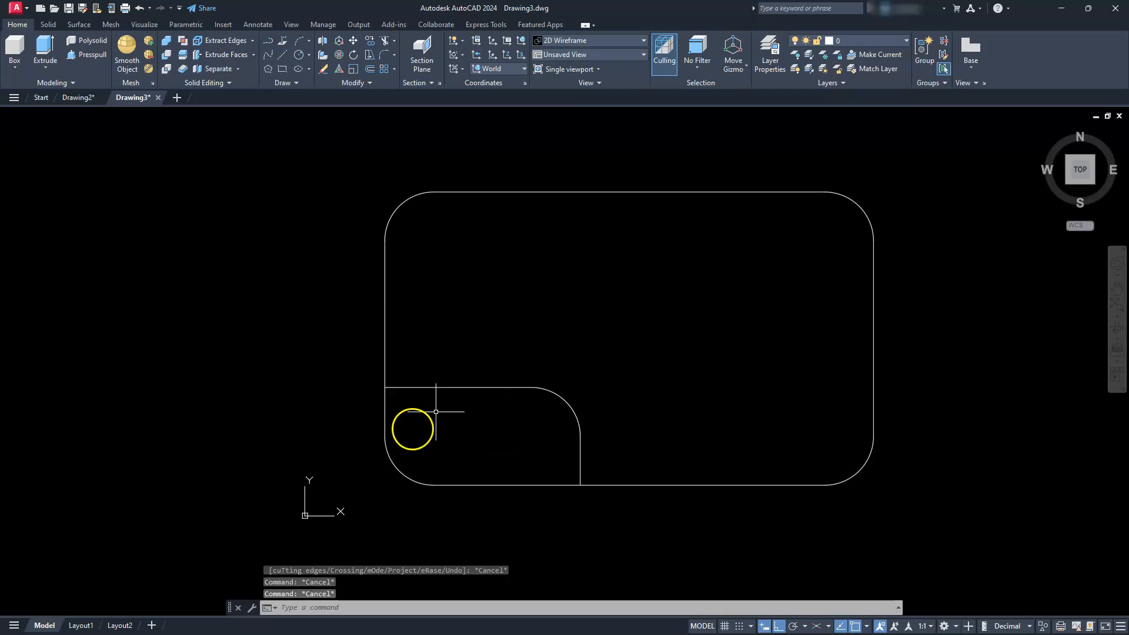
scroll(433, 441, "up", 2)
mouse_move(433, 443)
middle_mouse_down()
mouse_move(443, 459)
mouse_move(520, 393)
mouse_move(458, 434)
middle_mouse_up()
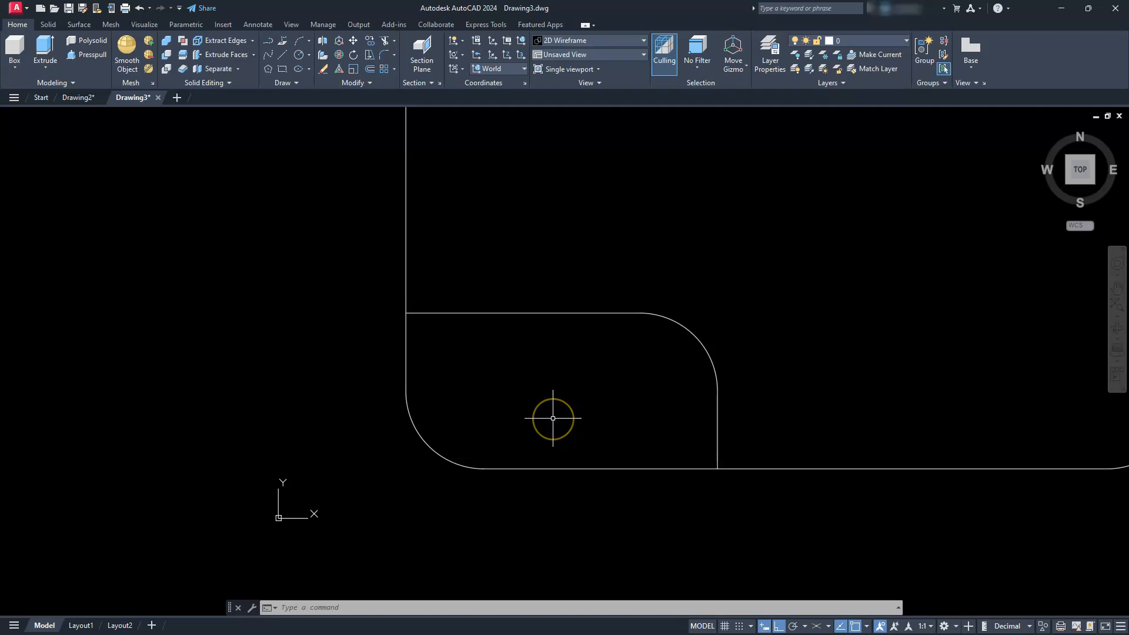
left_click(310, 56)
left_click(314, 98)
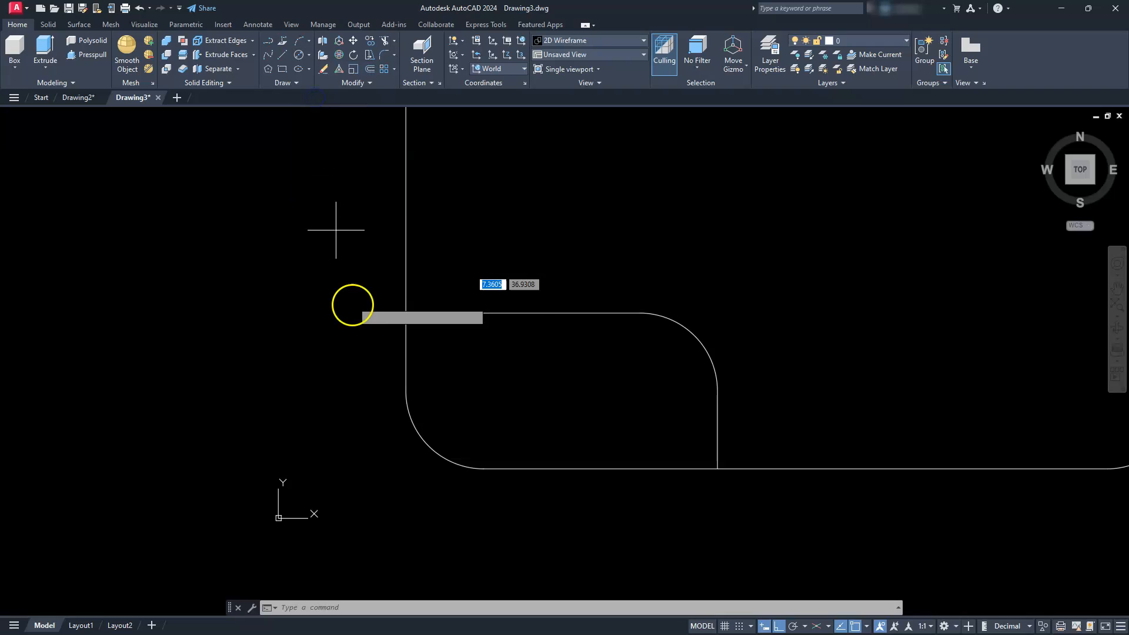
right_click(314, 340, "shift")
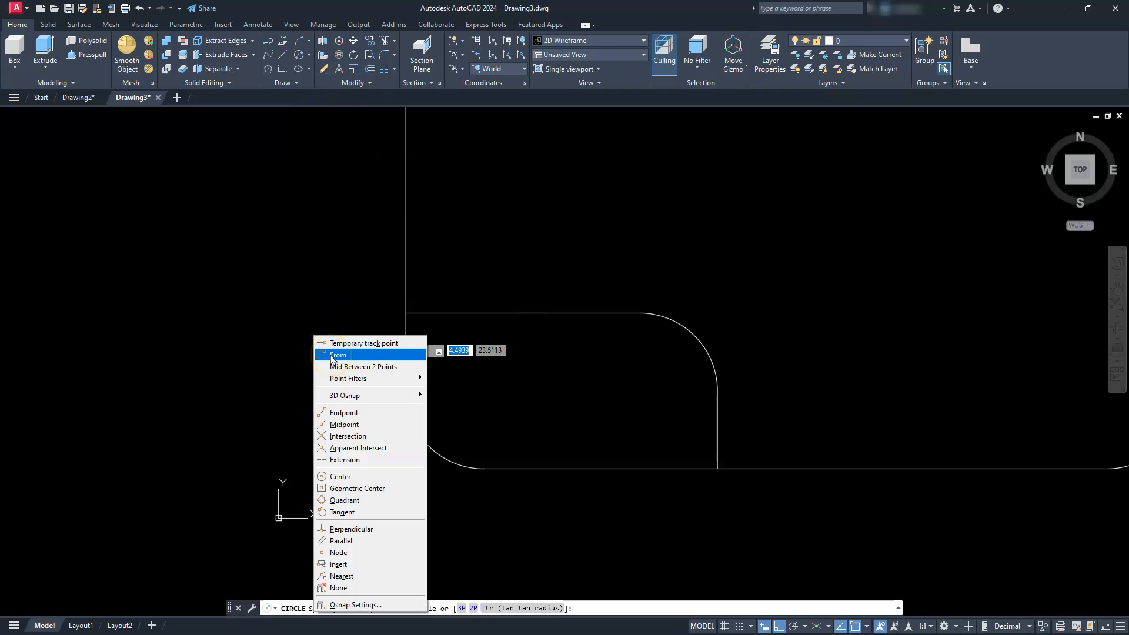
left_click(332, 356)
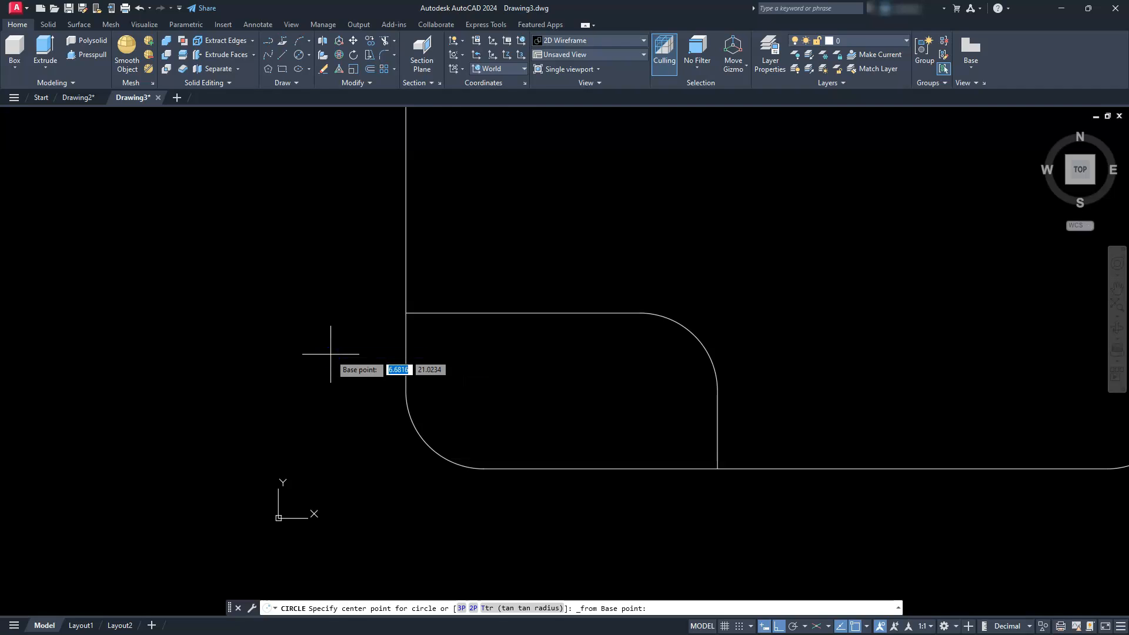
right_click(516, 420, "shift")
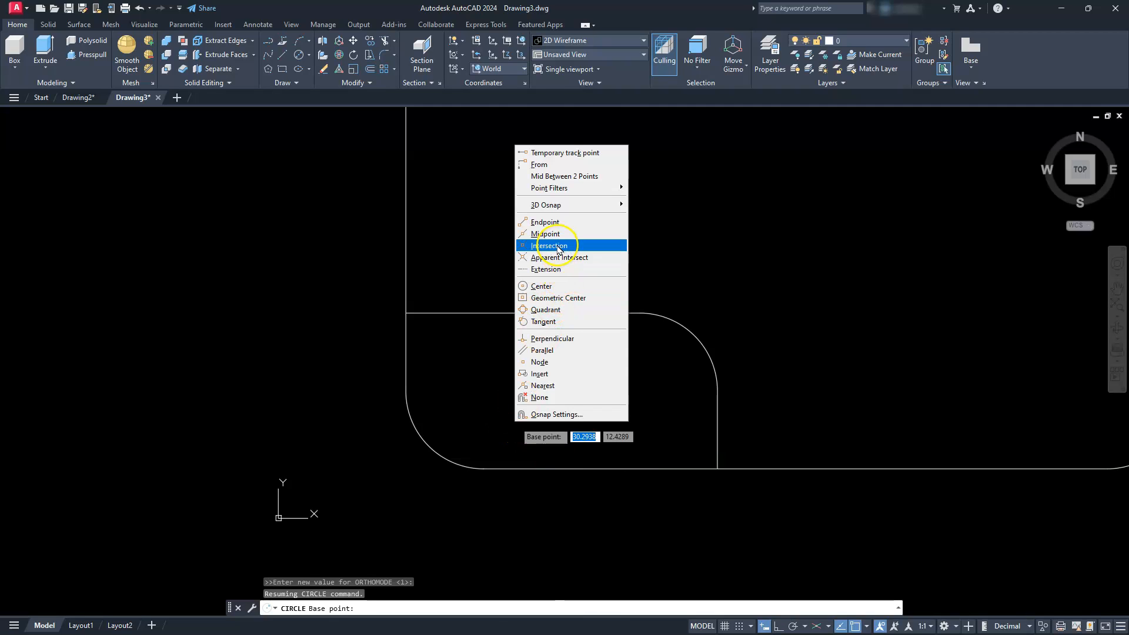
left_click(549, 246)
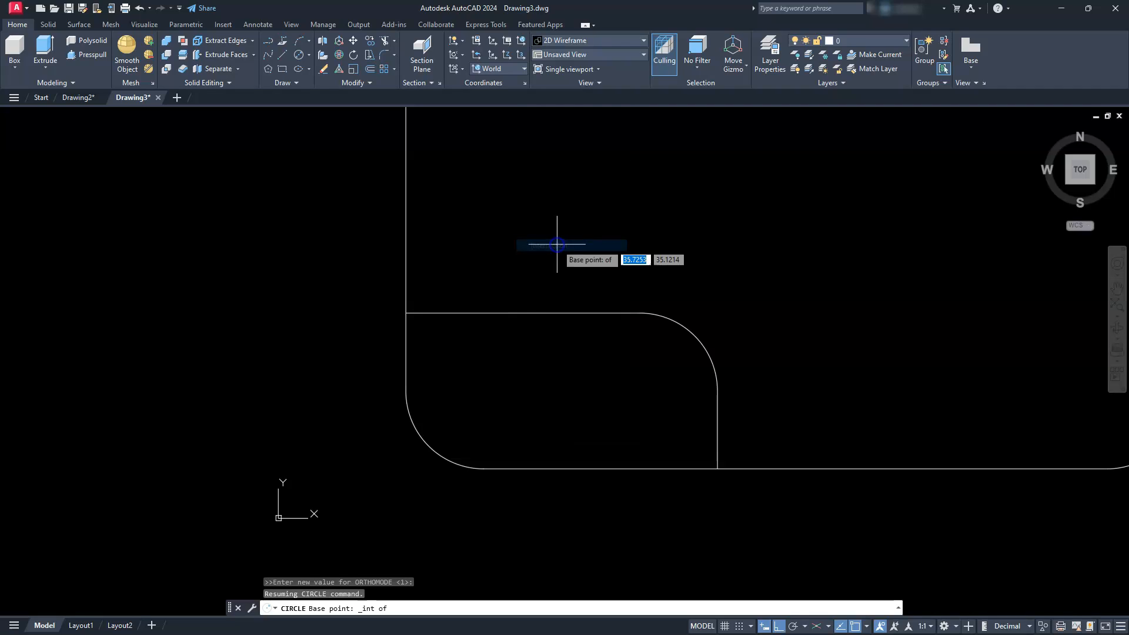
left_click(406, 215)
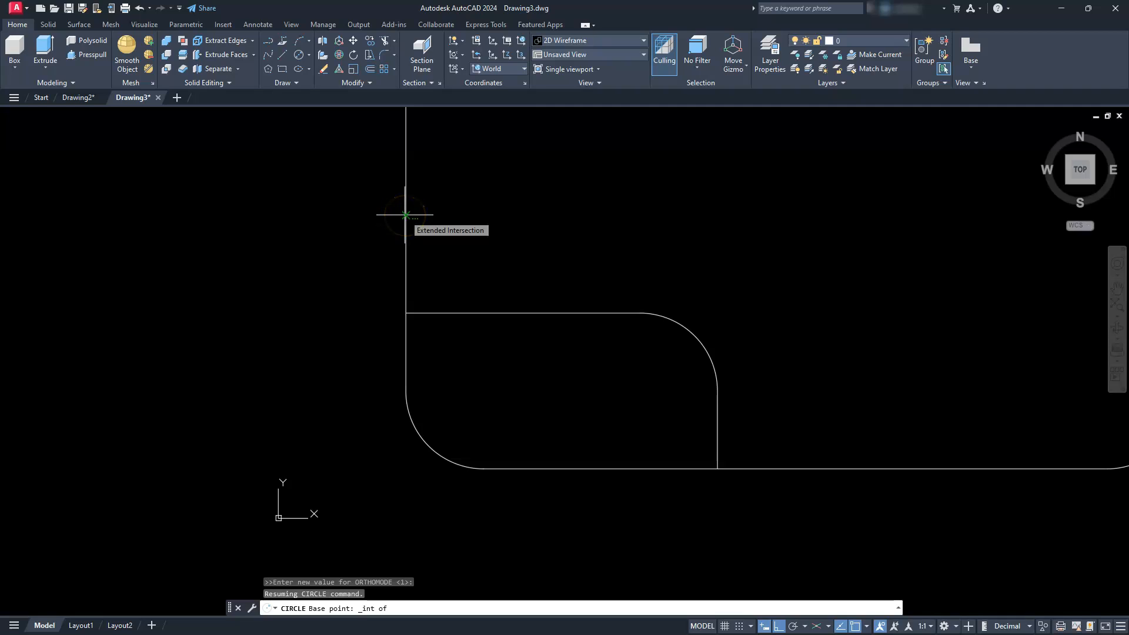
left_click(594, 467)
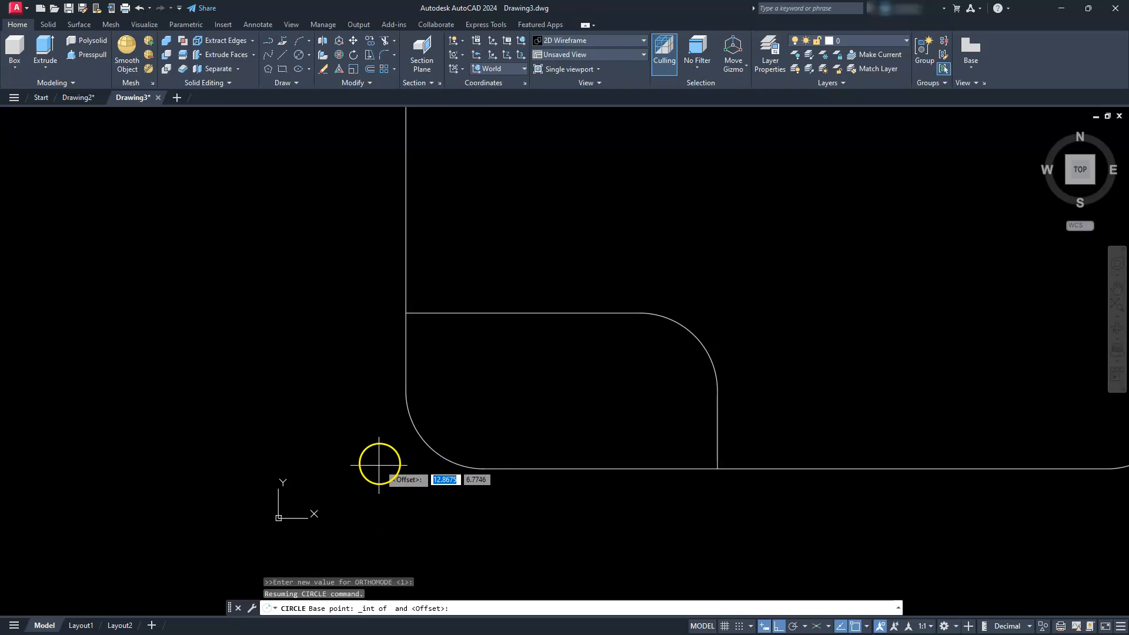
type("@10")
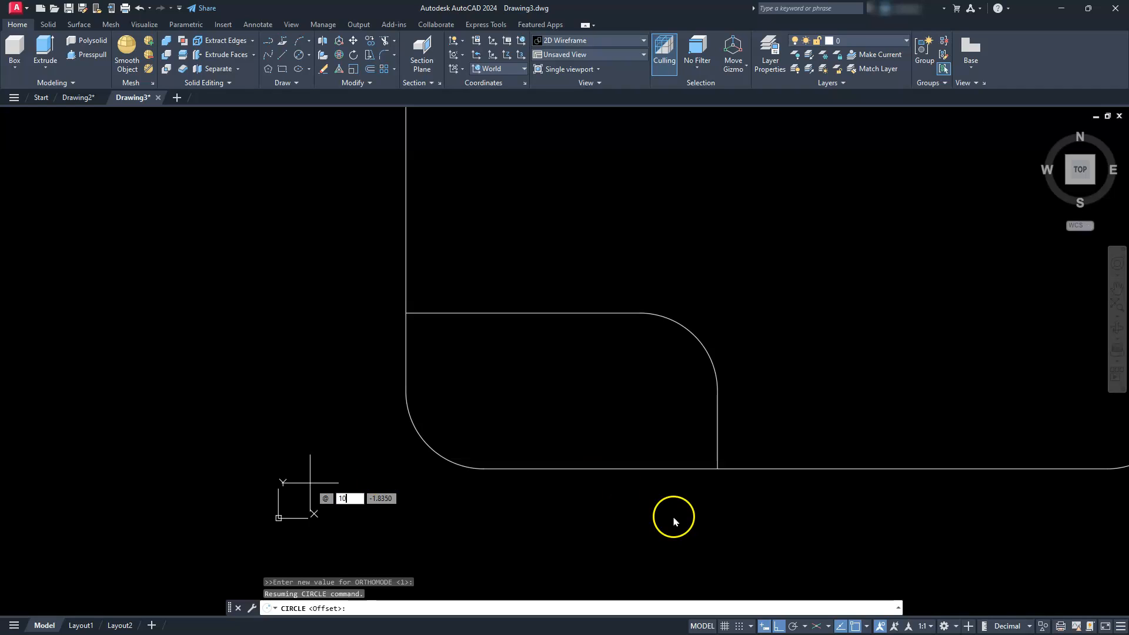
key("Tab")
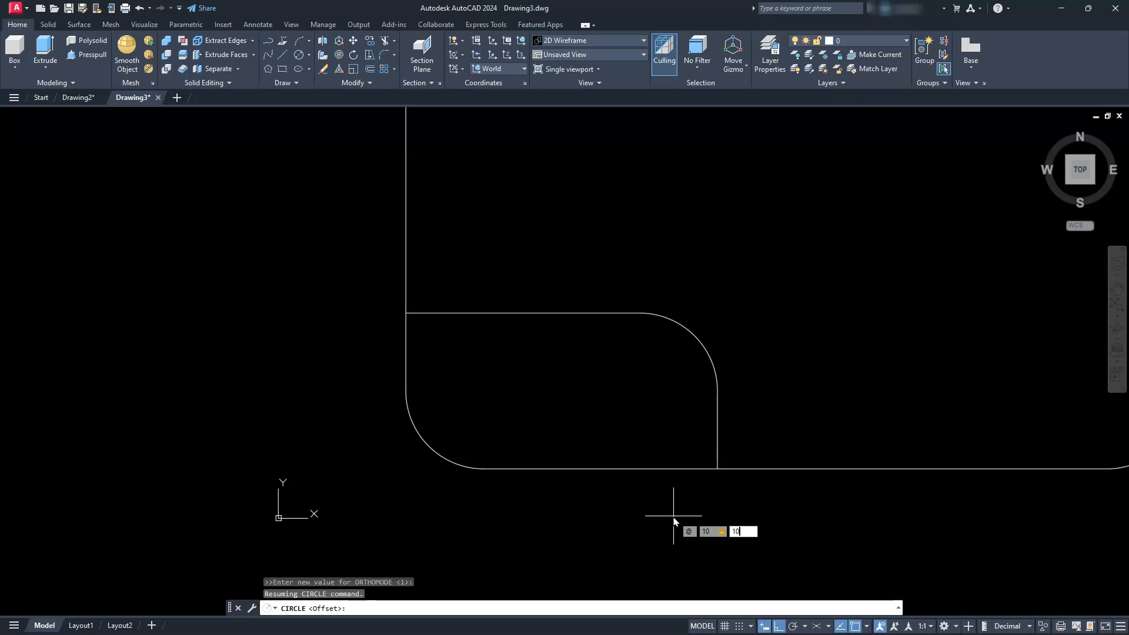
key("Return")
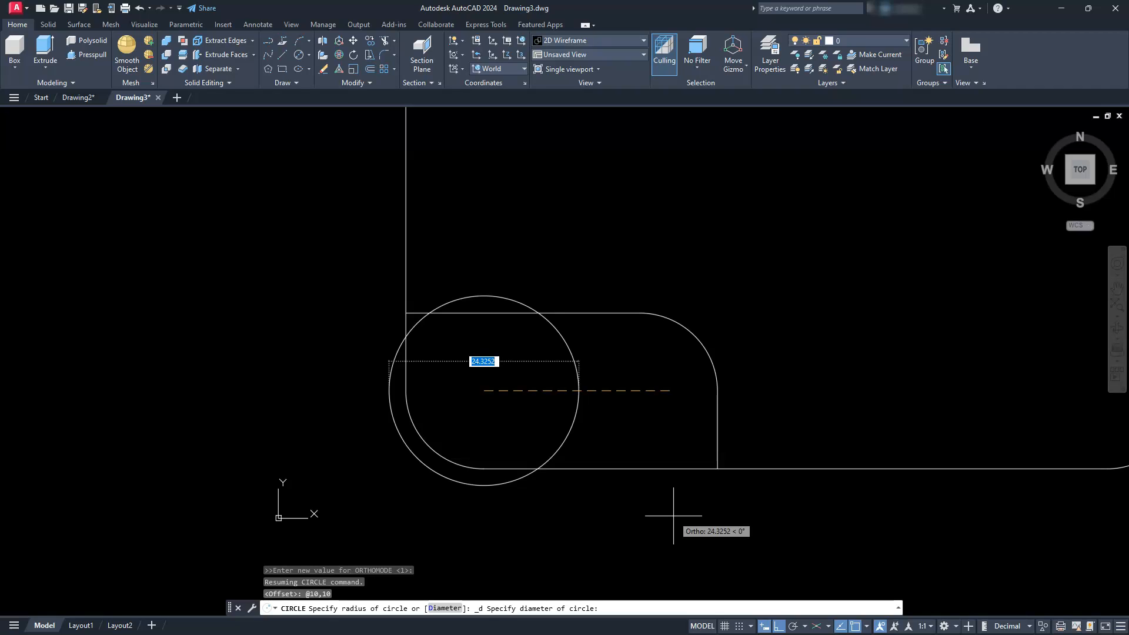
type("10")
key("Return")
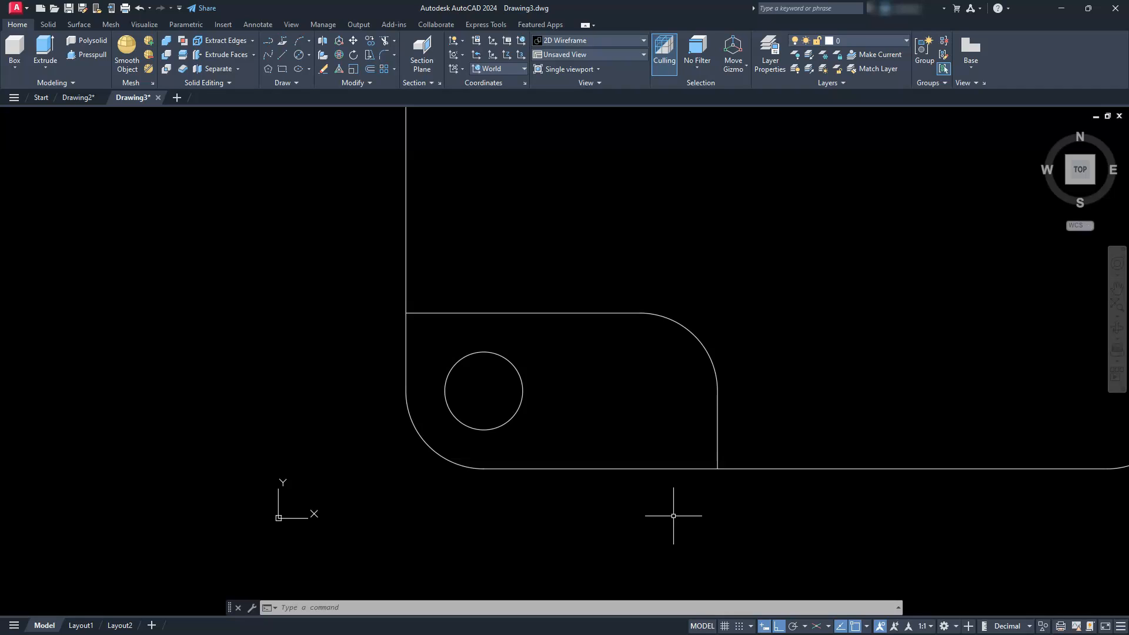
- Delete the circle inside the lower-left pocket profile
left_click(554, 426)
left_click(476, 402)
key("Delete")
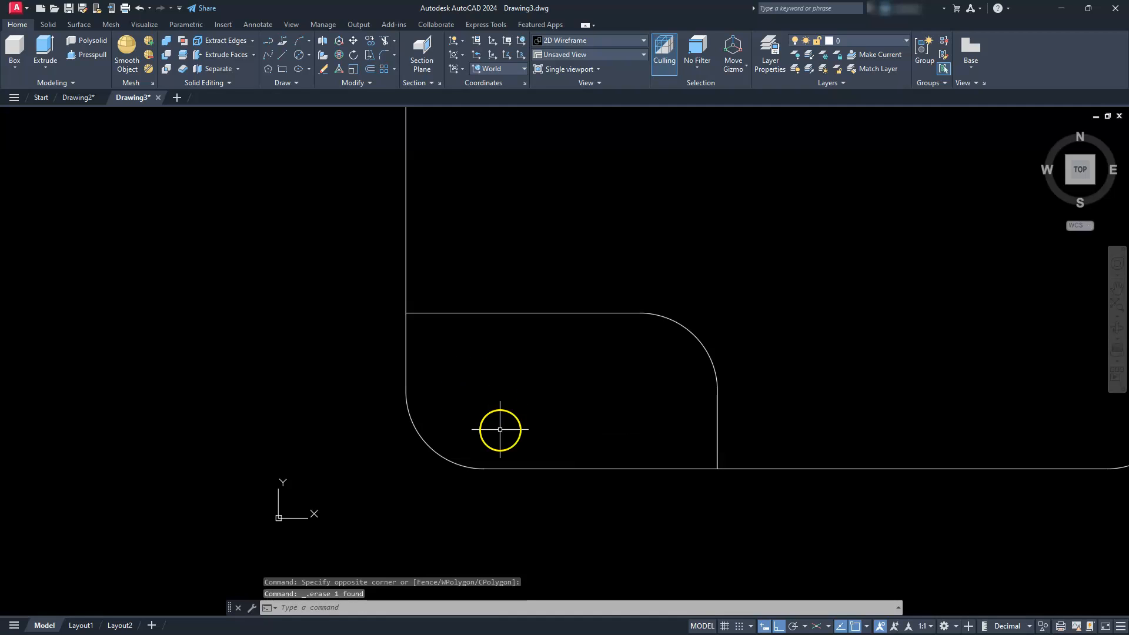
left_click(307, 56)
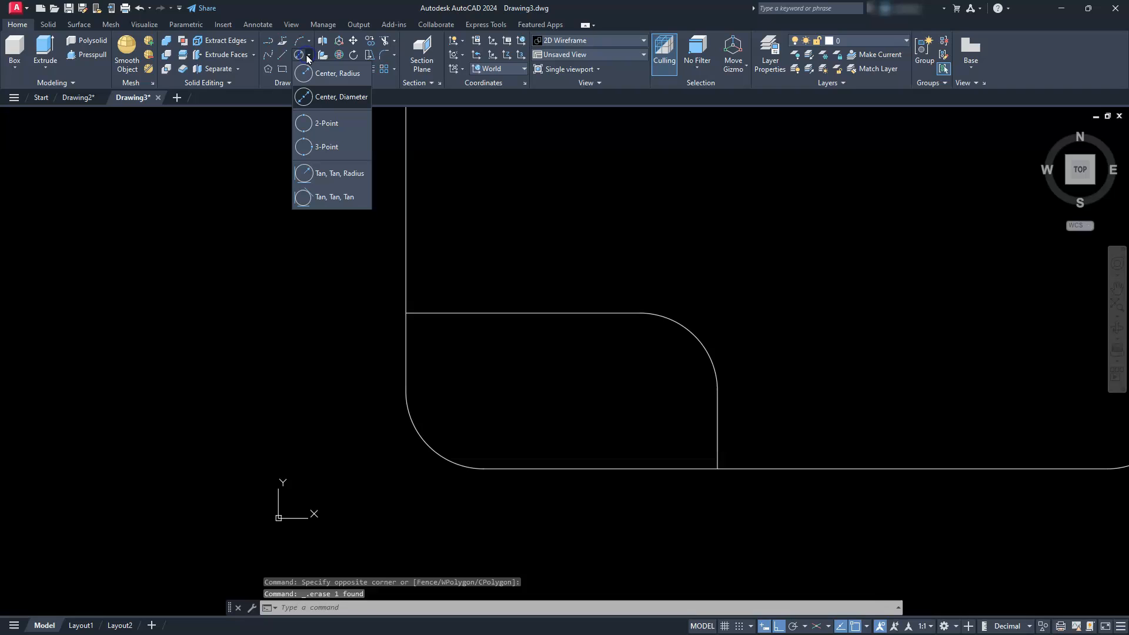
left_click(326, 97)
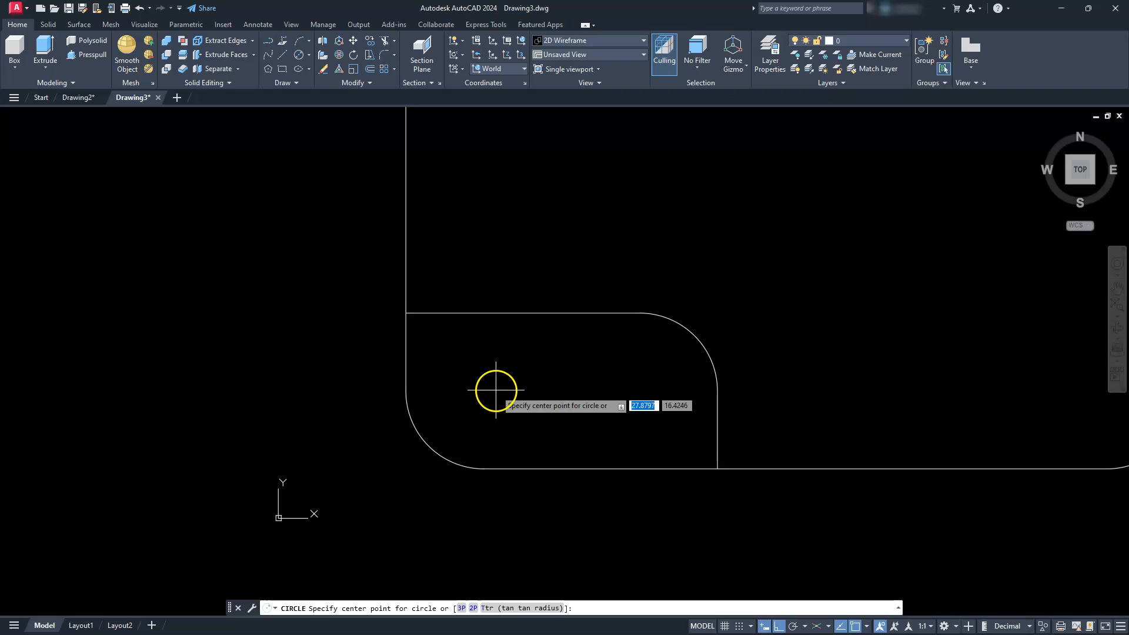
right_click(435, 383, "shift")
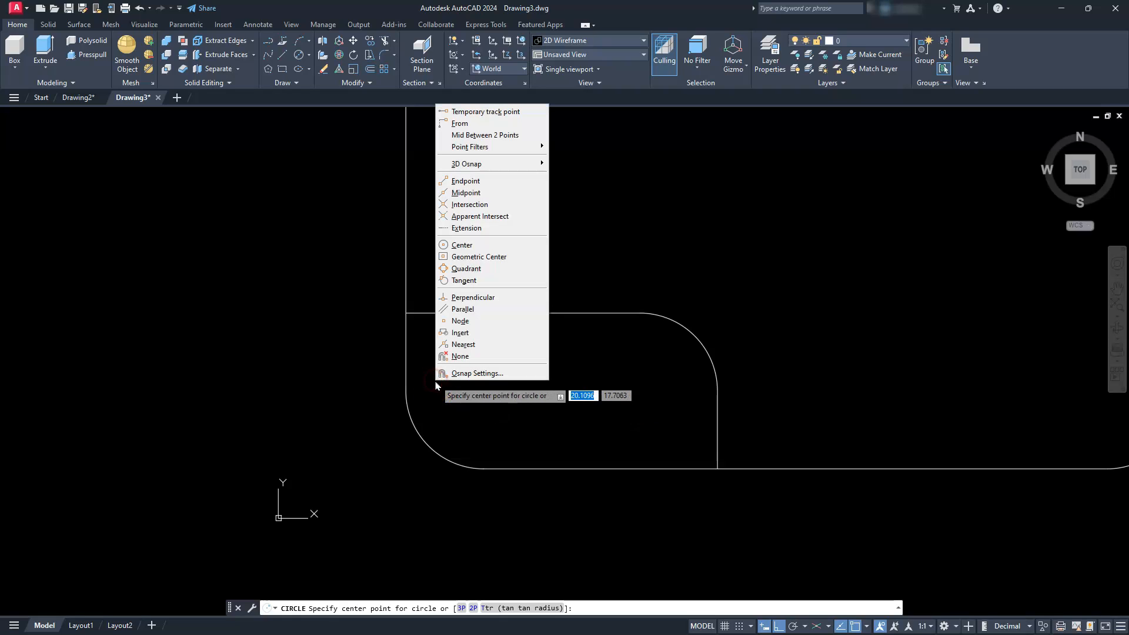
left_click(466, 125)
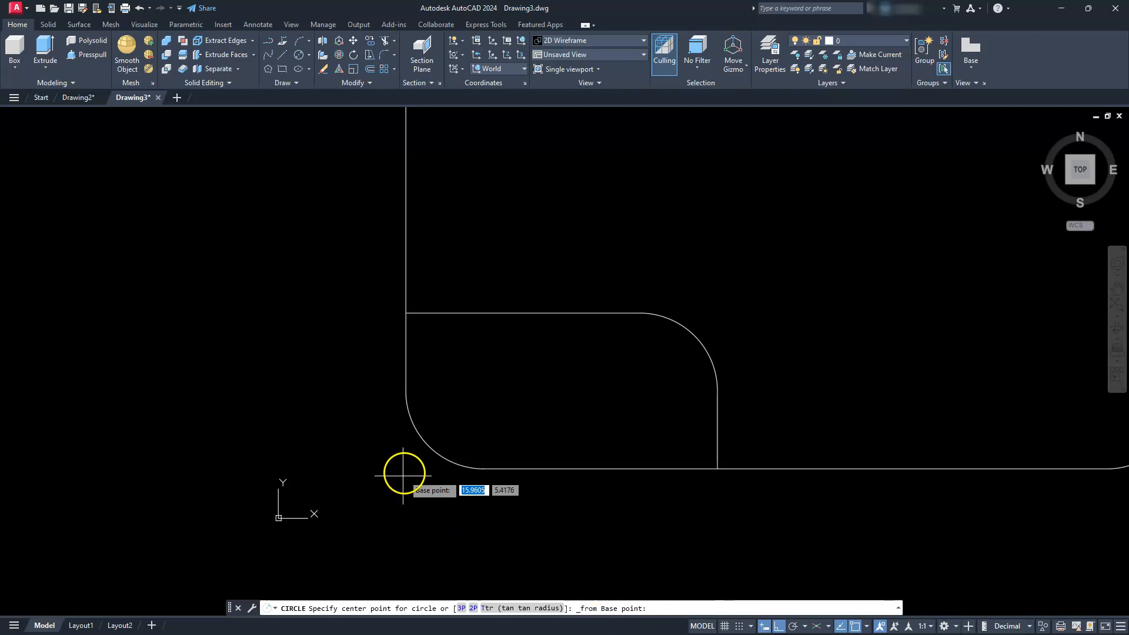
right_click(343, 381, "shift")
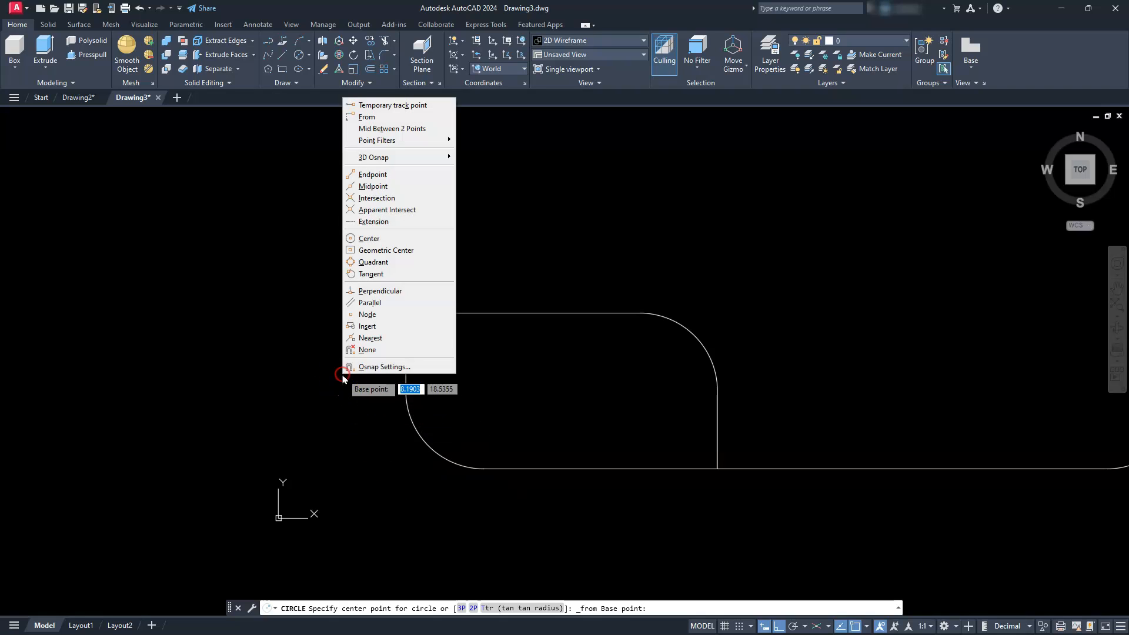
left_click(391, 201)
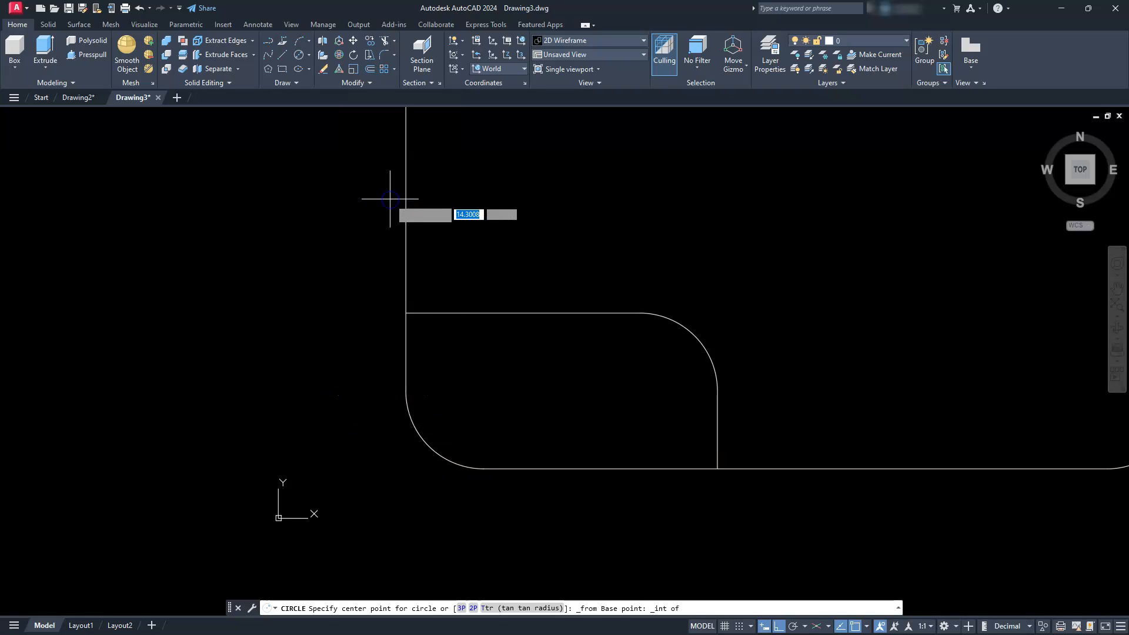
left_click(405, 233)
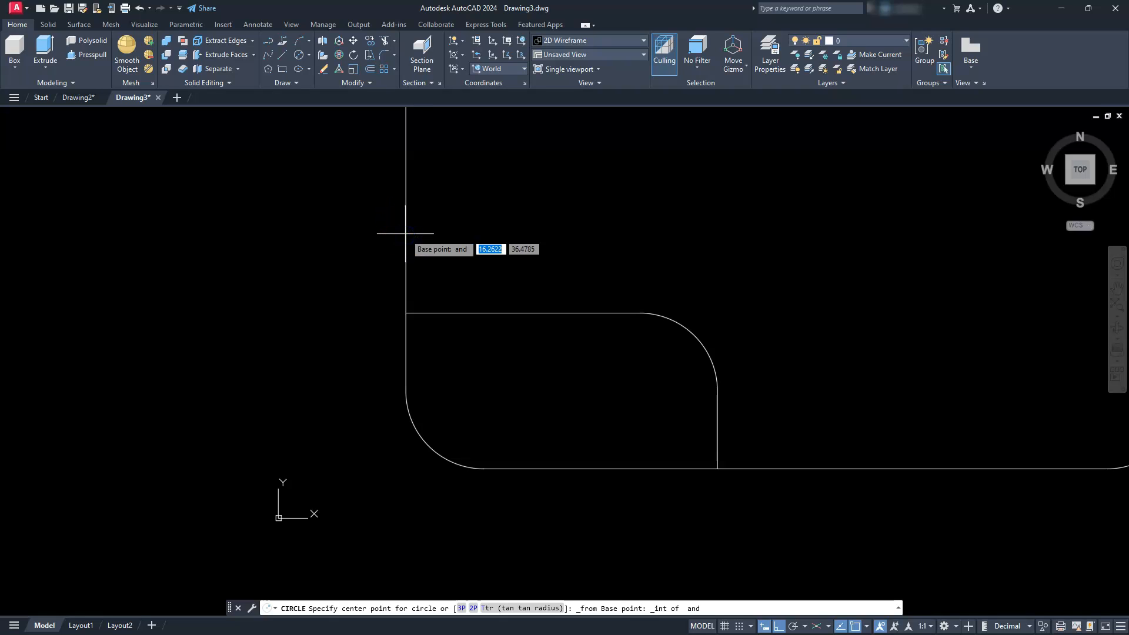
left_click(626, 468)
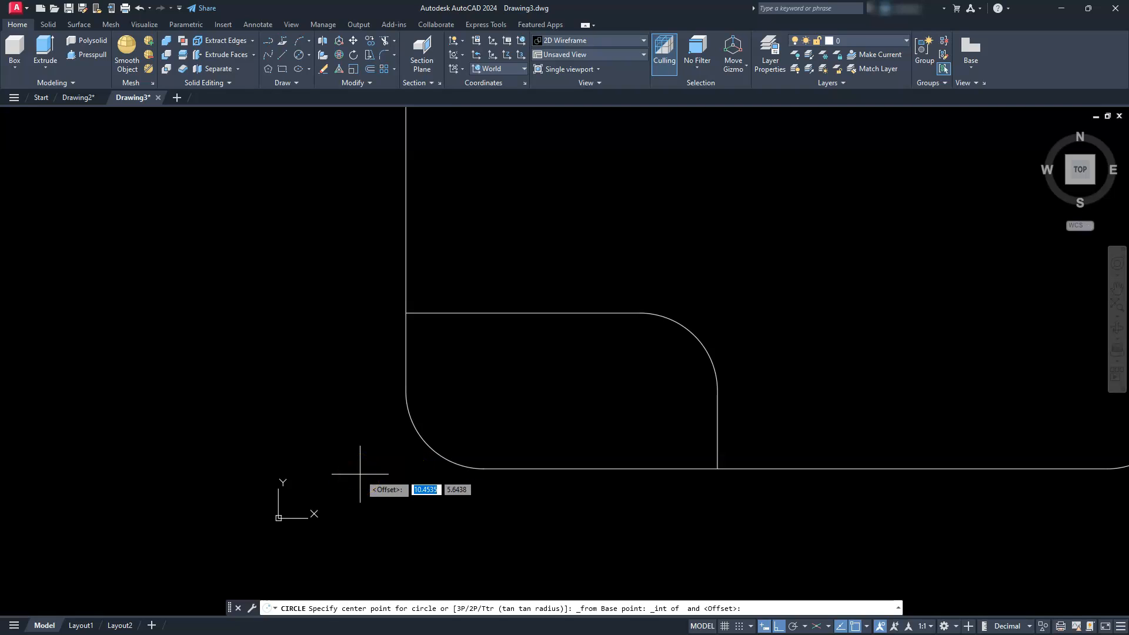
key("F8")
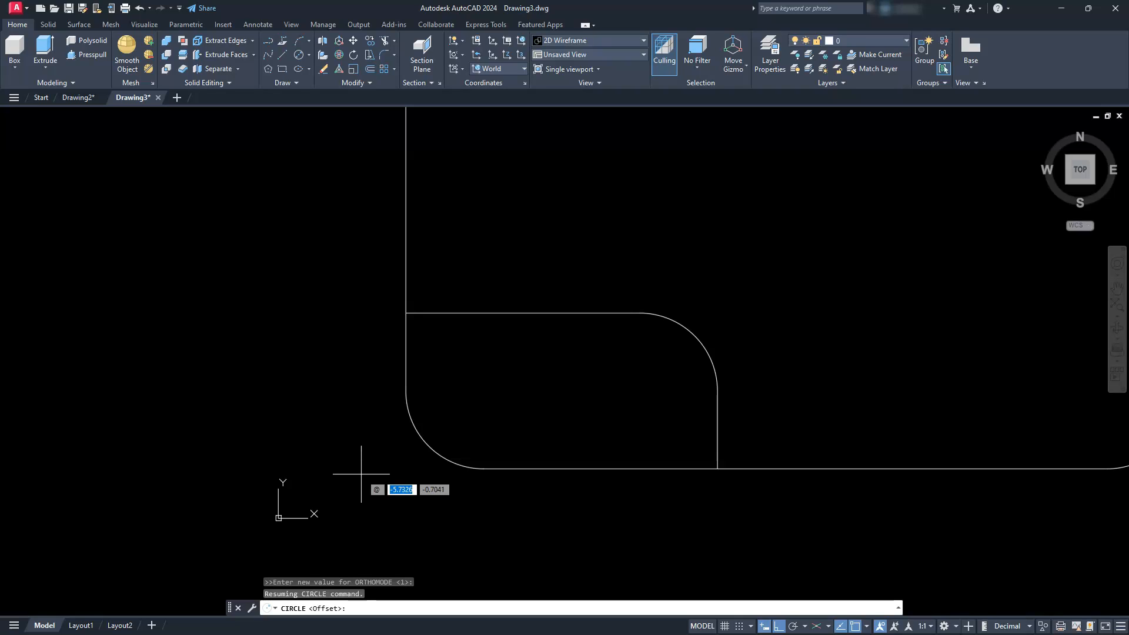
left_click(436, 480)
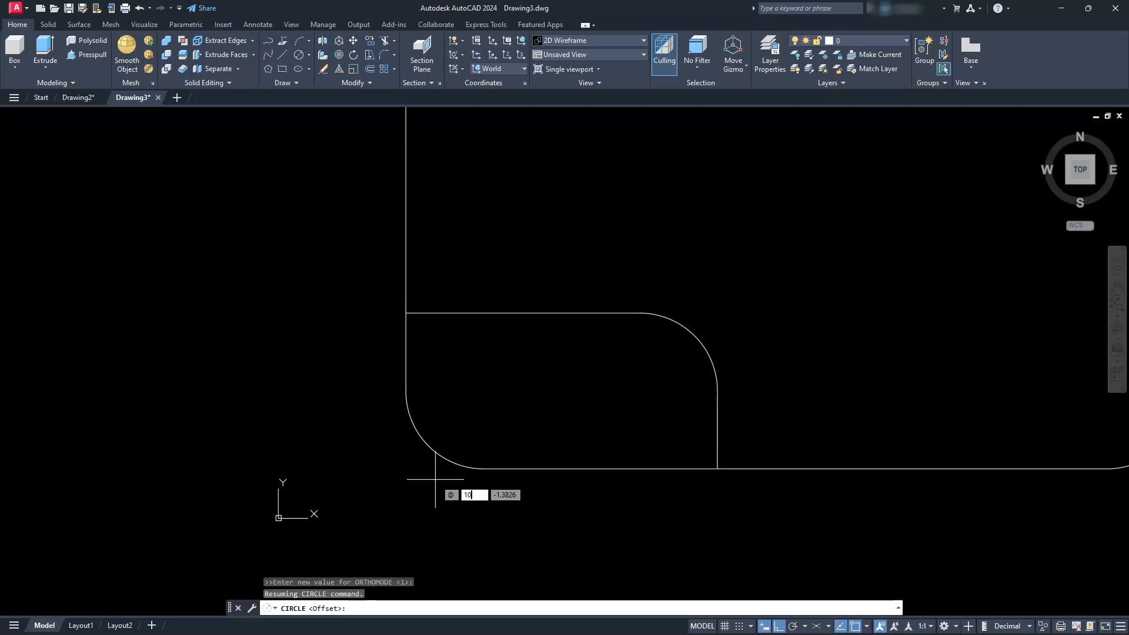
key("Tab")
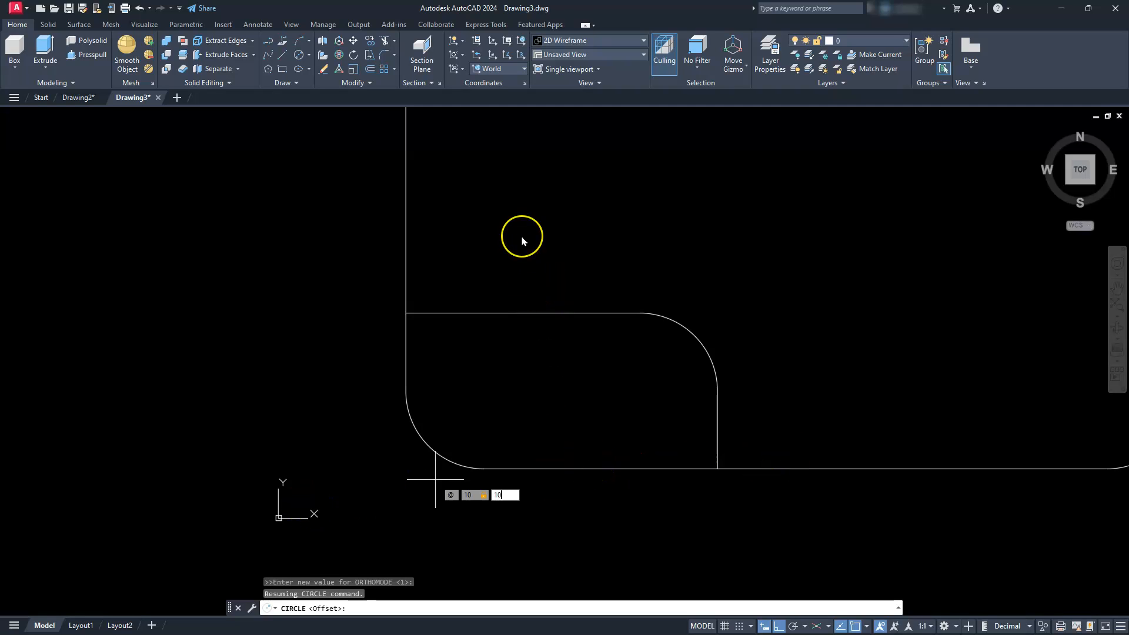
key("Return")
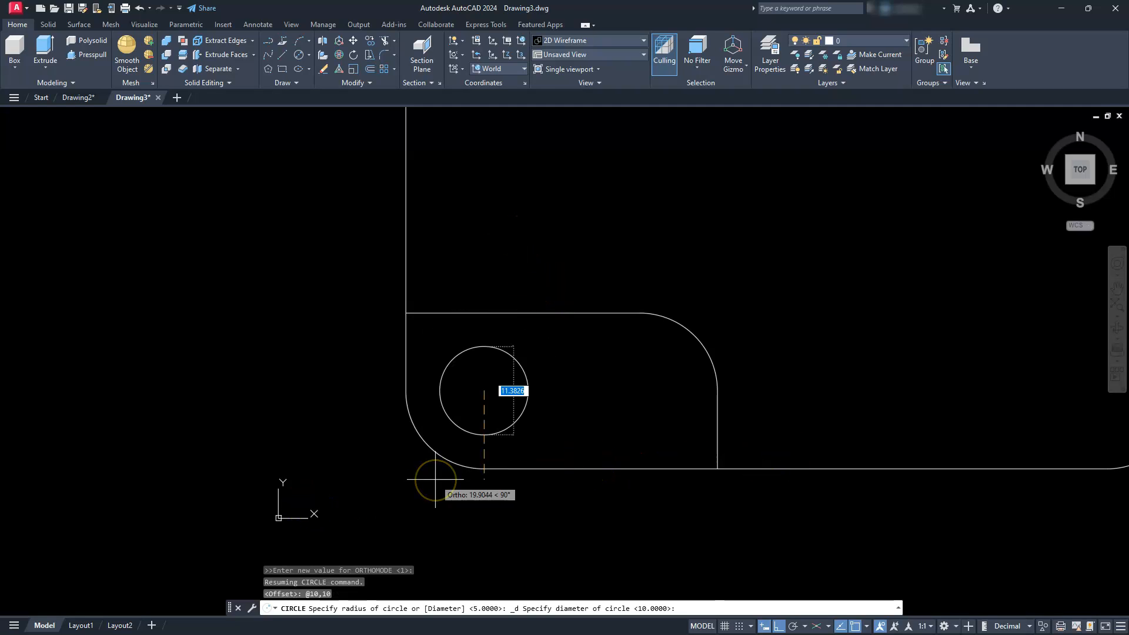
type("10")
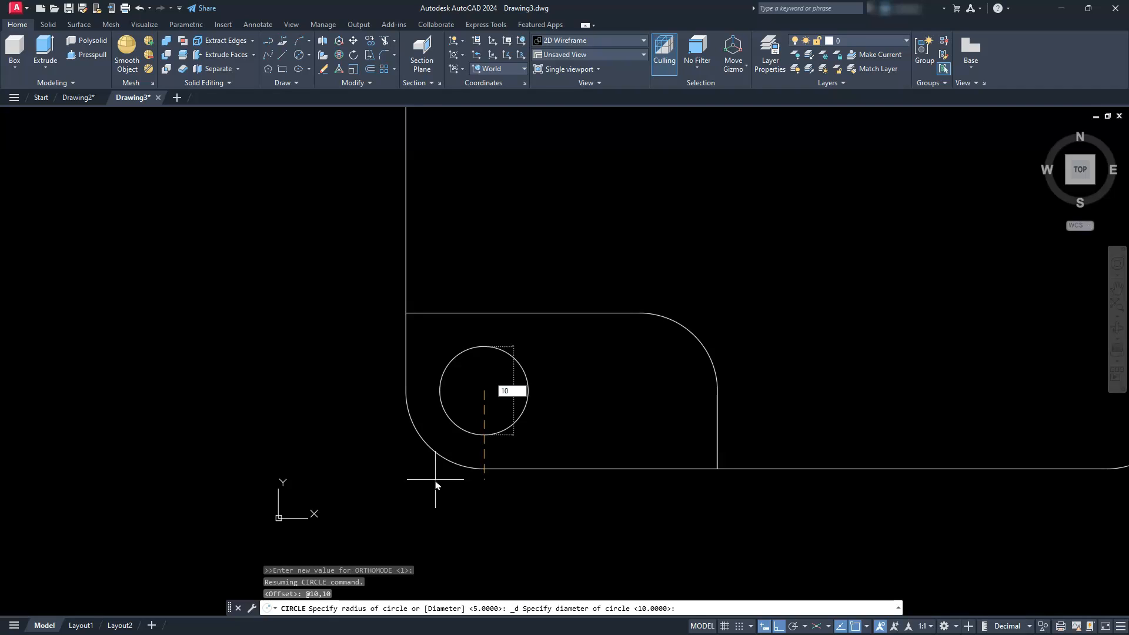
key("Return")
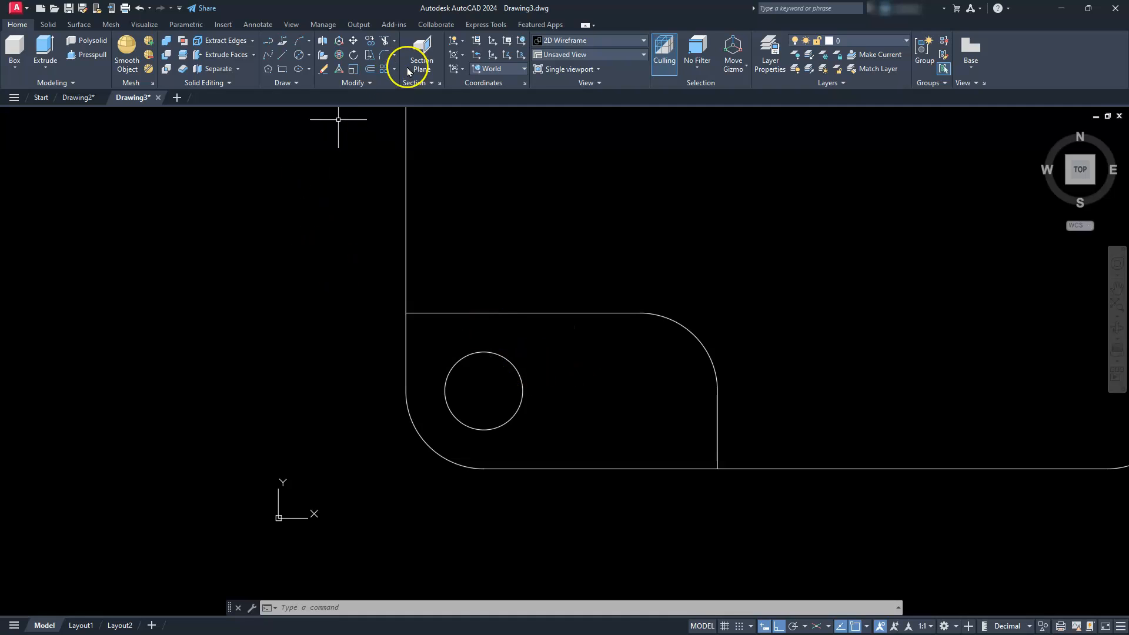
- Copy the circle 20 units horizontally to the right within the lower-left pocket profile
left_click(370, 40)
left_click(519, 354)
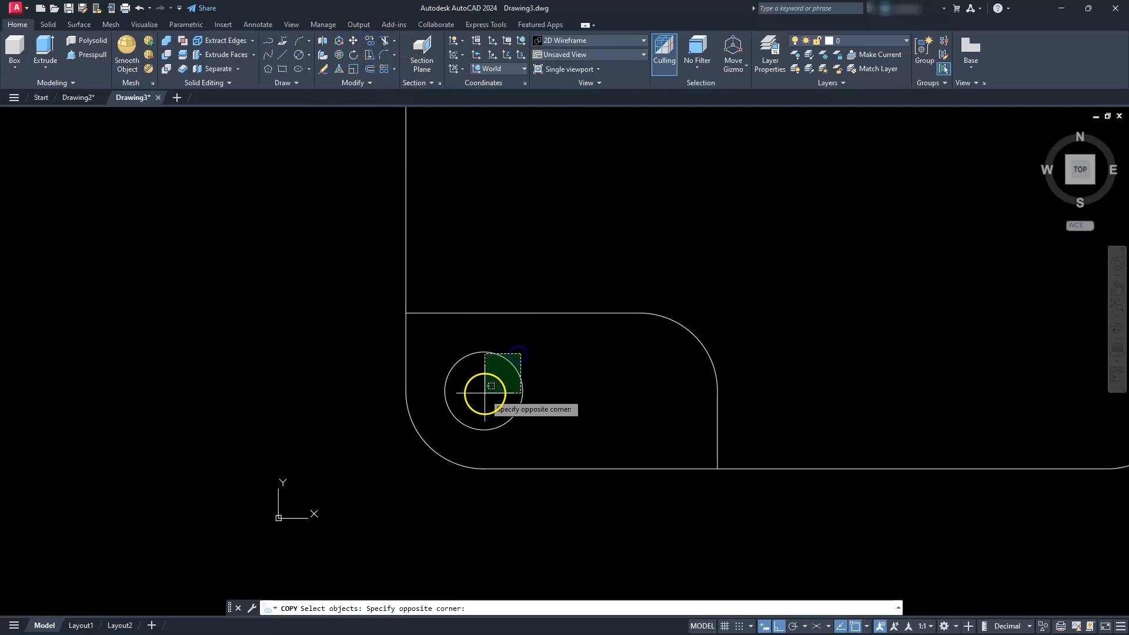
left_click(484, 395)
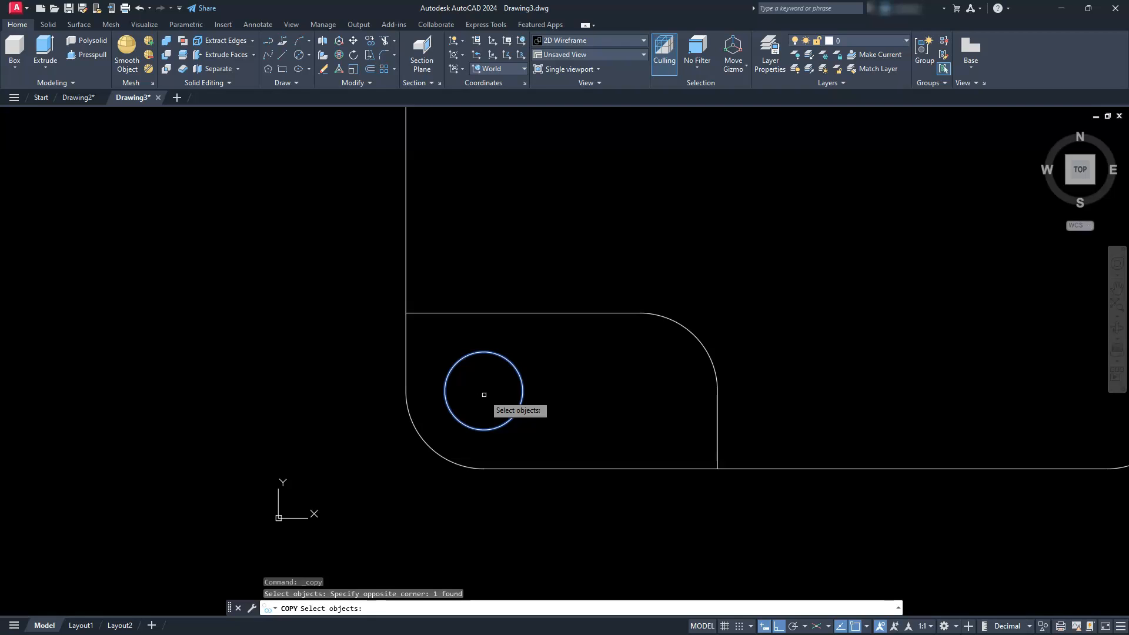
key("Return")
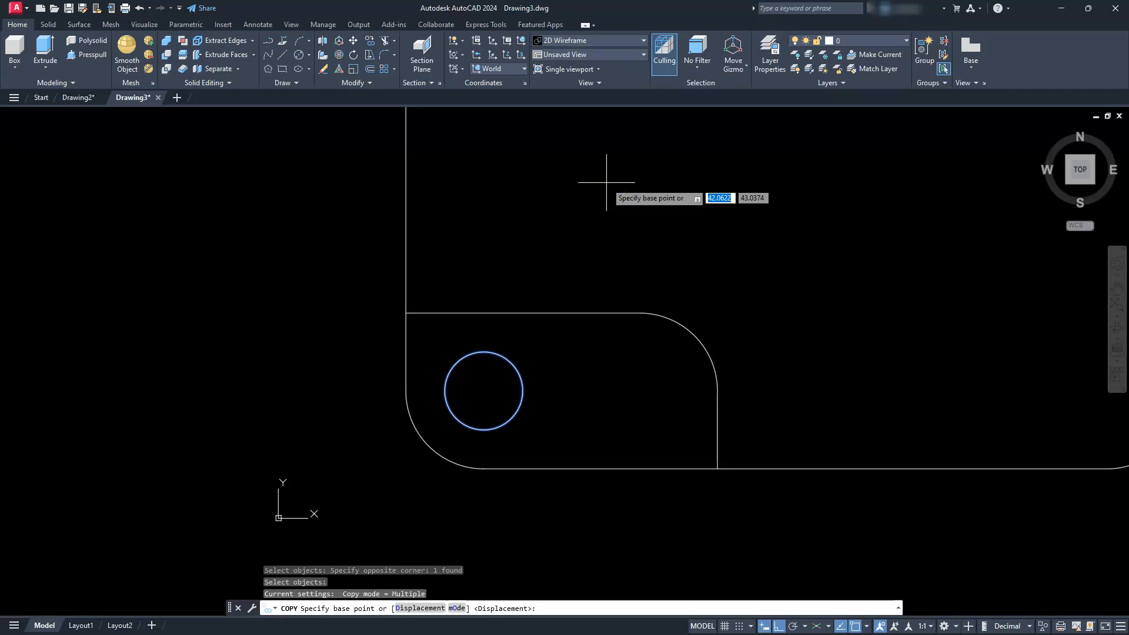
left_click(533, 206)
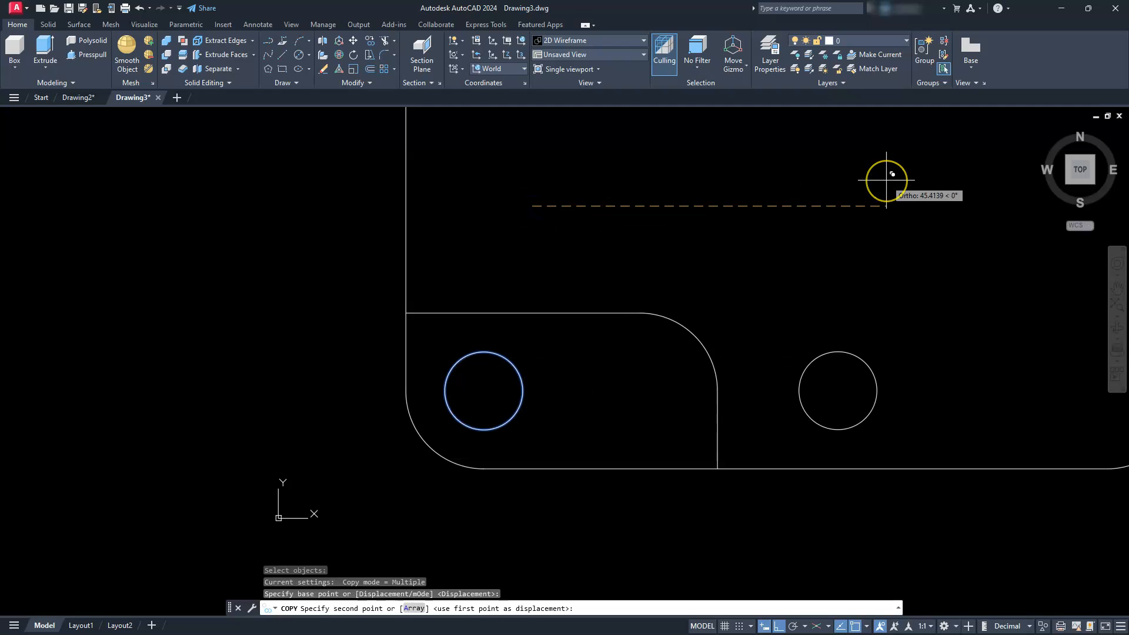
type("1")
type("20")
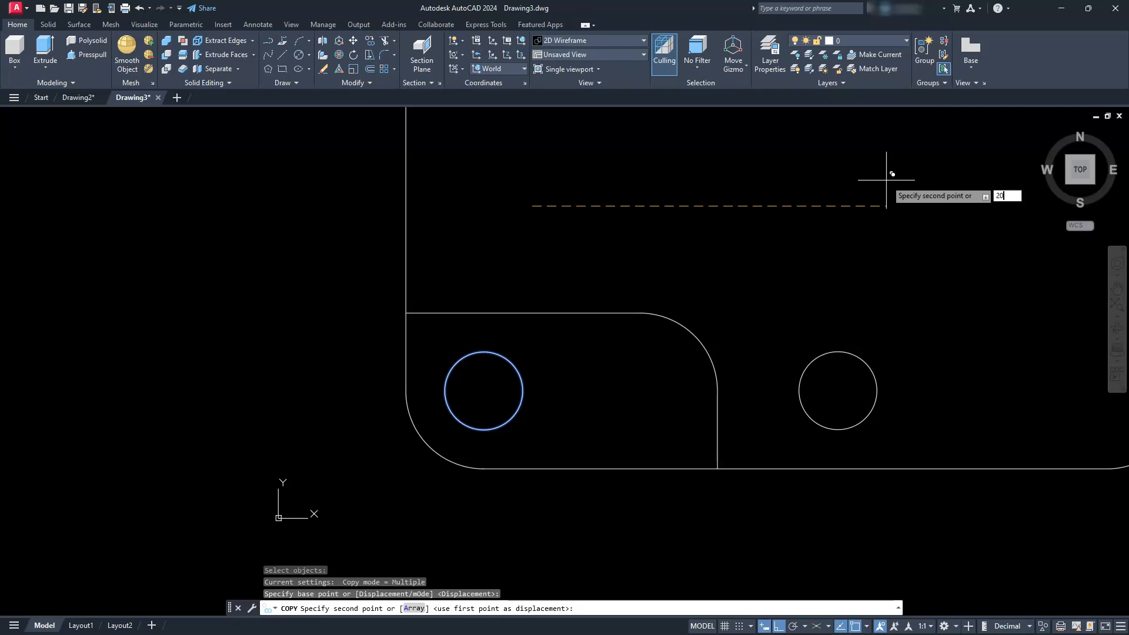
key("Return")
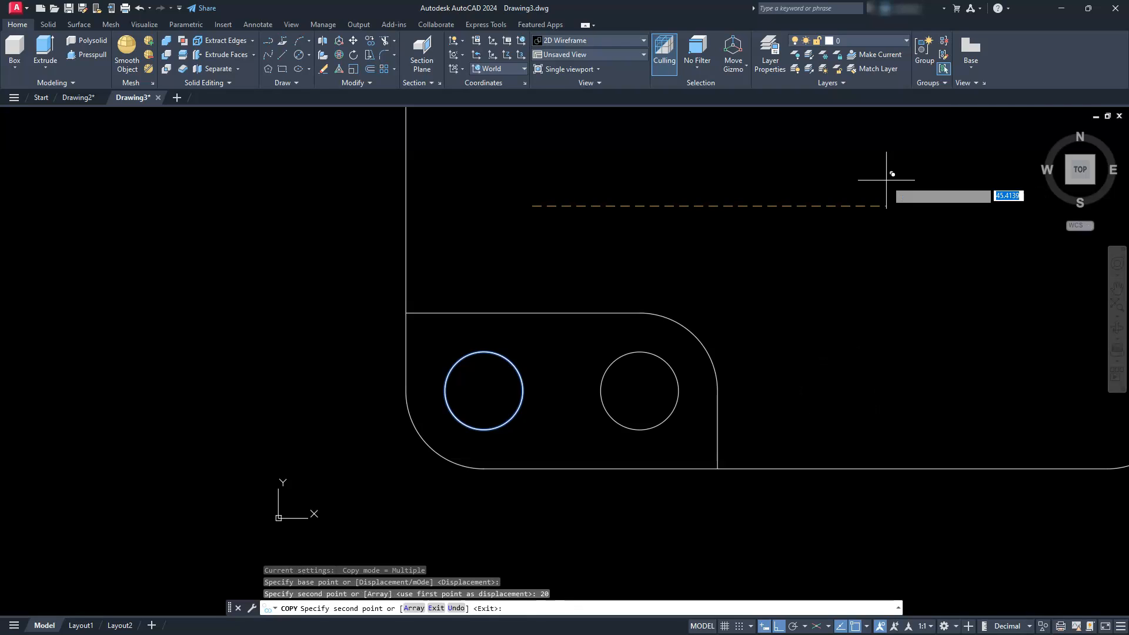
key("Escape")
key("Escape")
key("Escape")
- Mirror the lower-left pocket profile and its two circles about the vertical line through the outline's lower and upper edge midpoints, keeping the originals
scroll(606, 360, "down", 6)
middle_click_drag(604, 361, 421, 418)
scroll(420, 418, "up", 2)
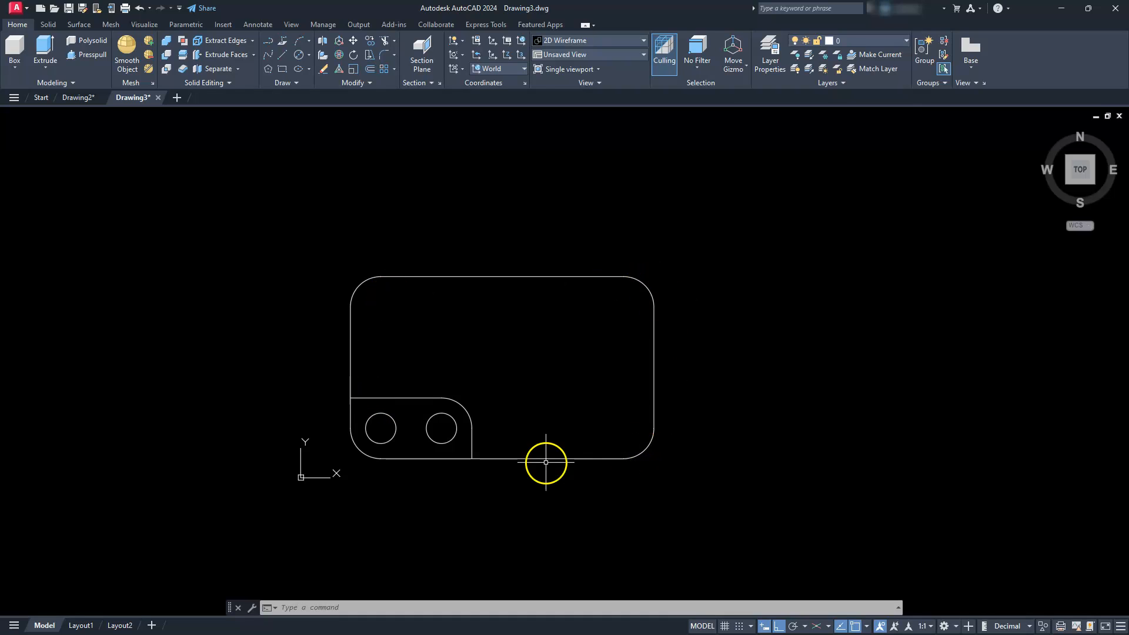
key("Escape")
key("Escape")
key("Escape")
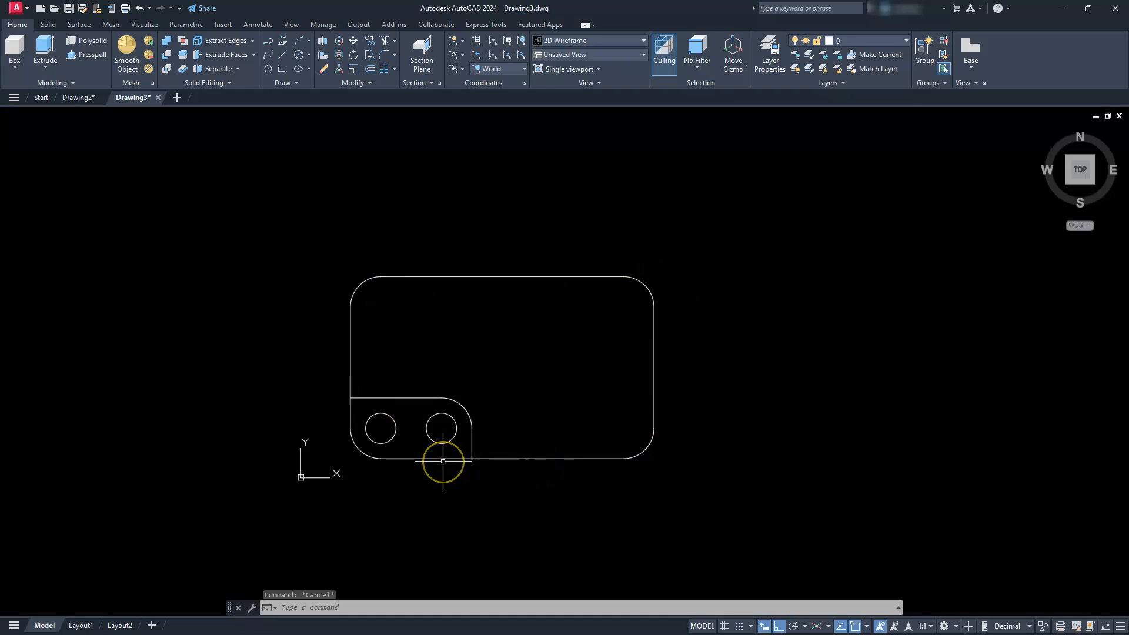
left_click(366, 83)
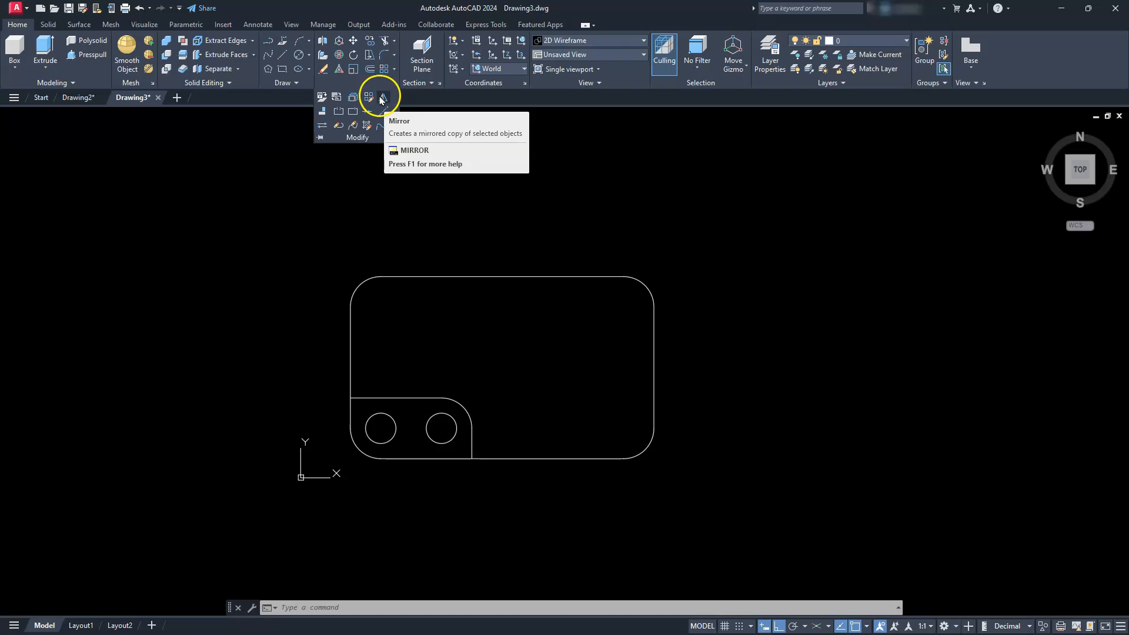
left_click(384, 100)
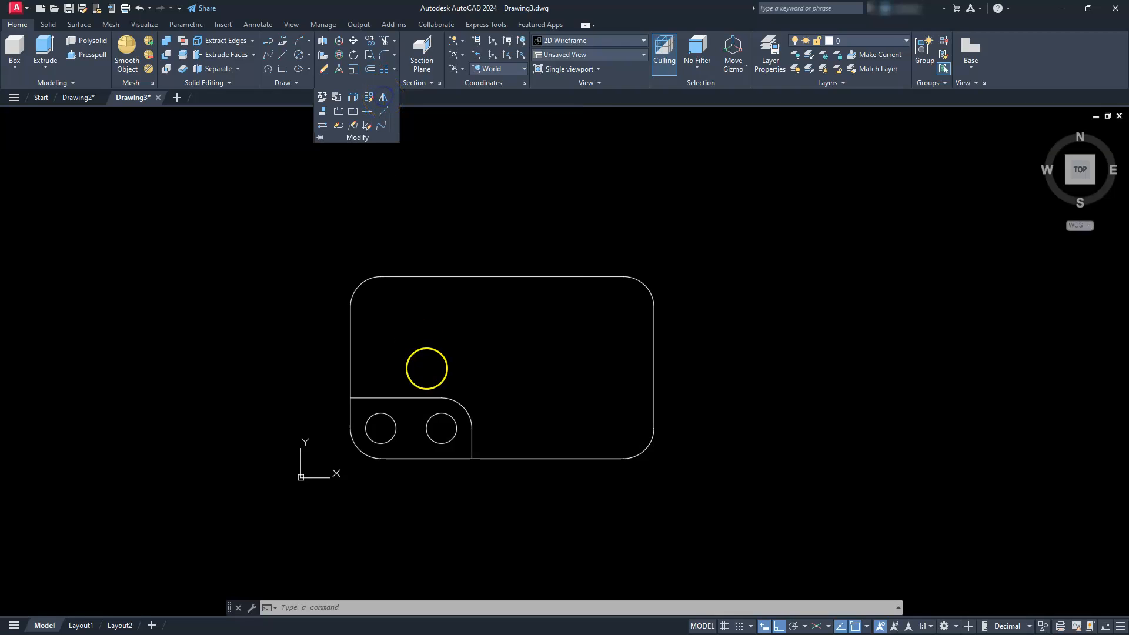
left_click(309, 356)
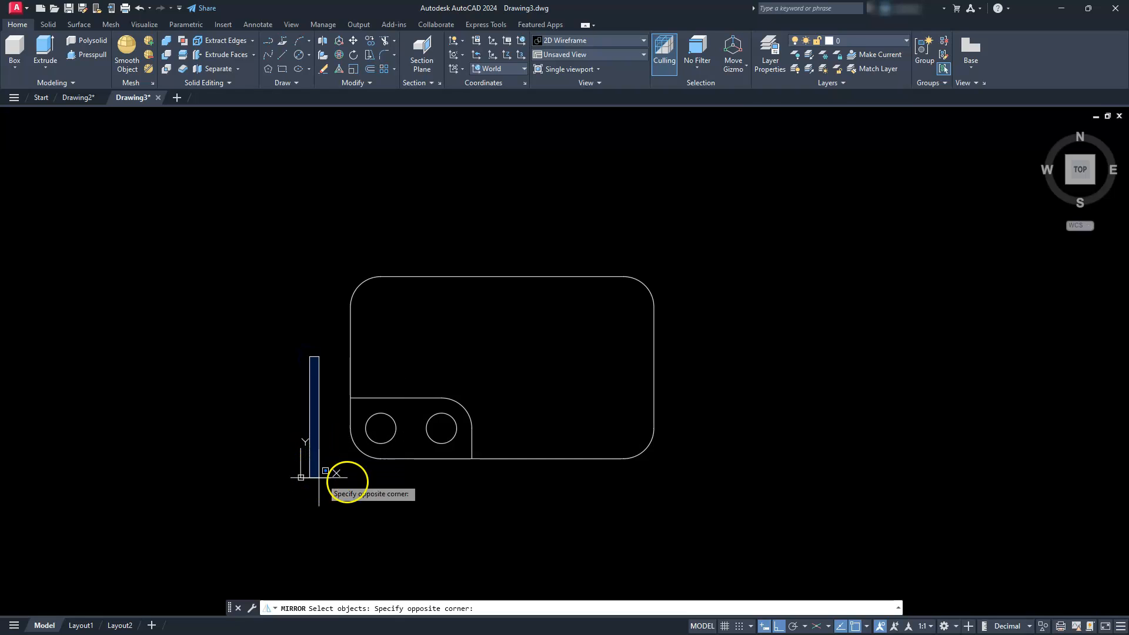
left_click(503, 495)
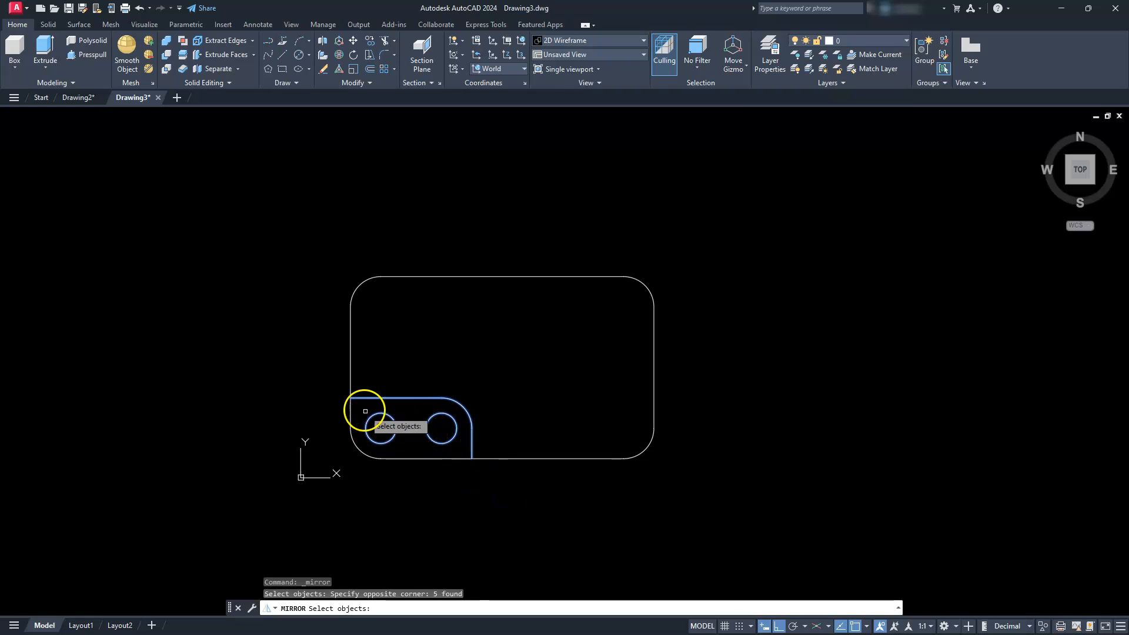
right_click(494, 486)
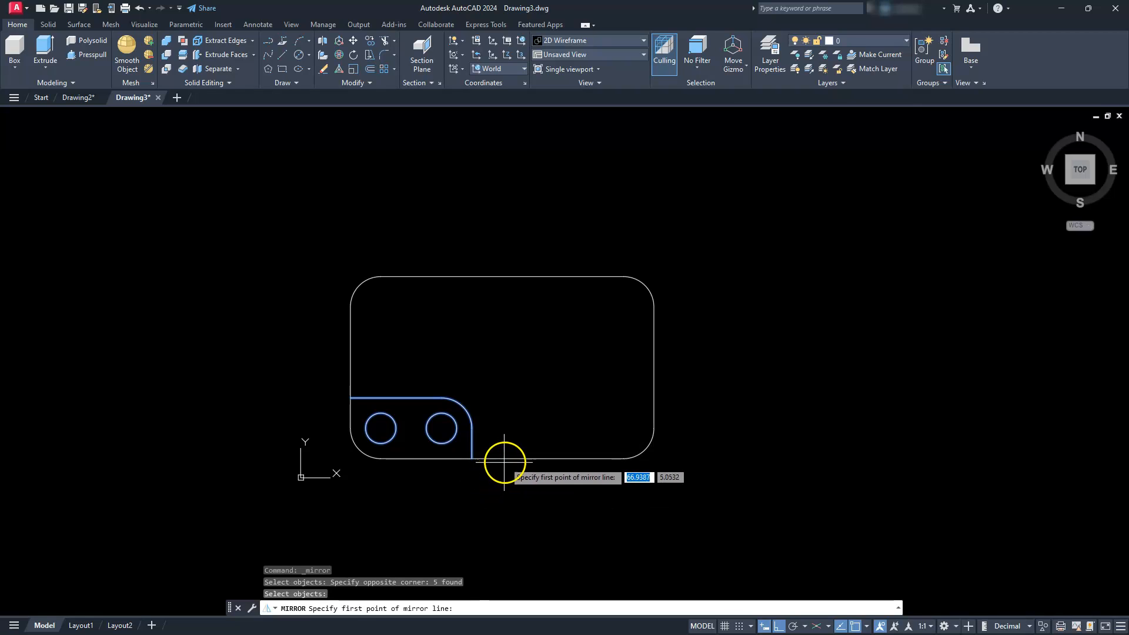
left_click(502, 458)
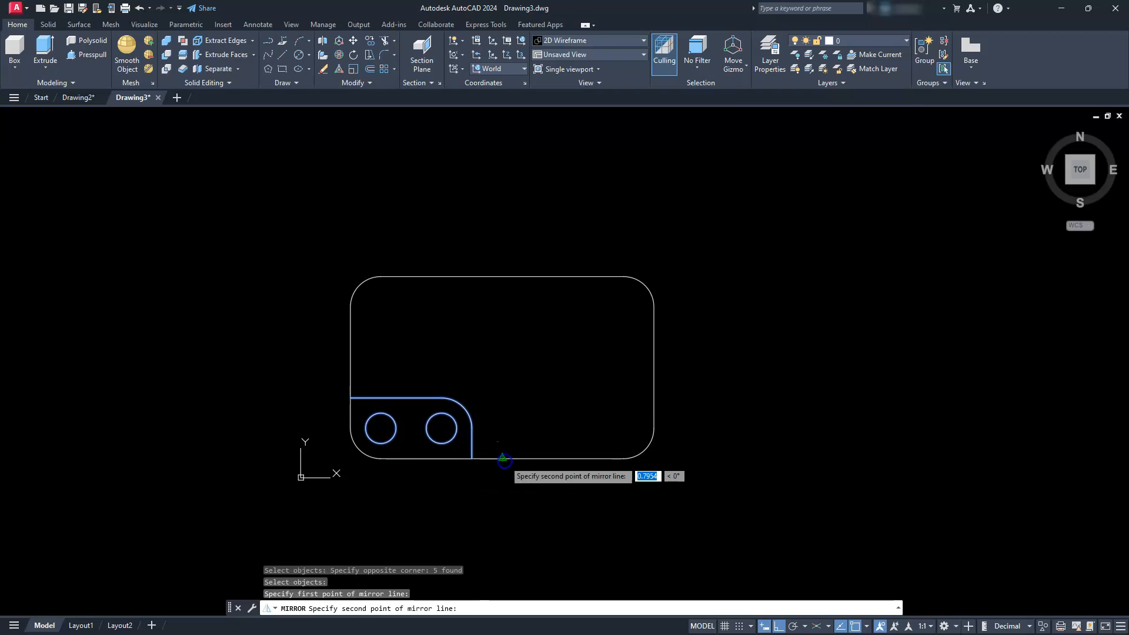
left_click(502, 276)
key("Return")
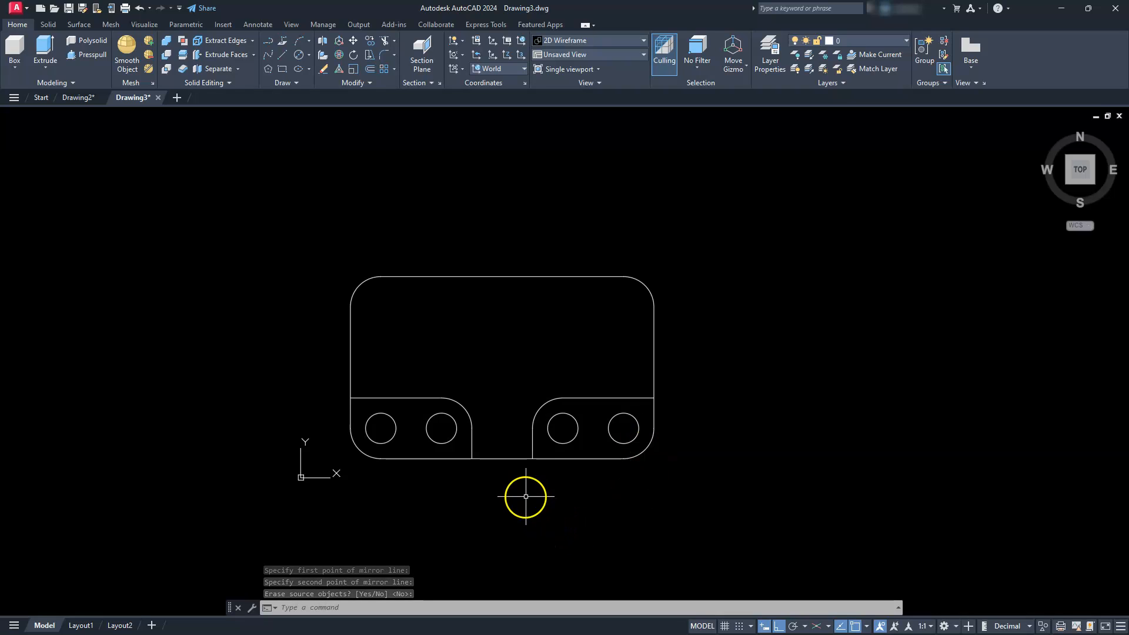
- Mirror both lower pocket profiles and their four circles about the horizontal line through the outline's side midpoints, keeping the originals
key("Return")
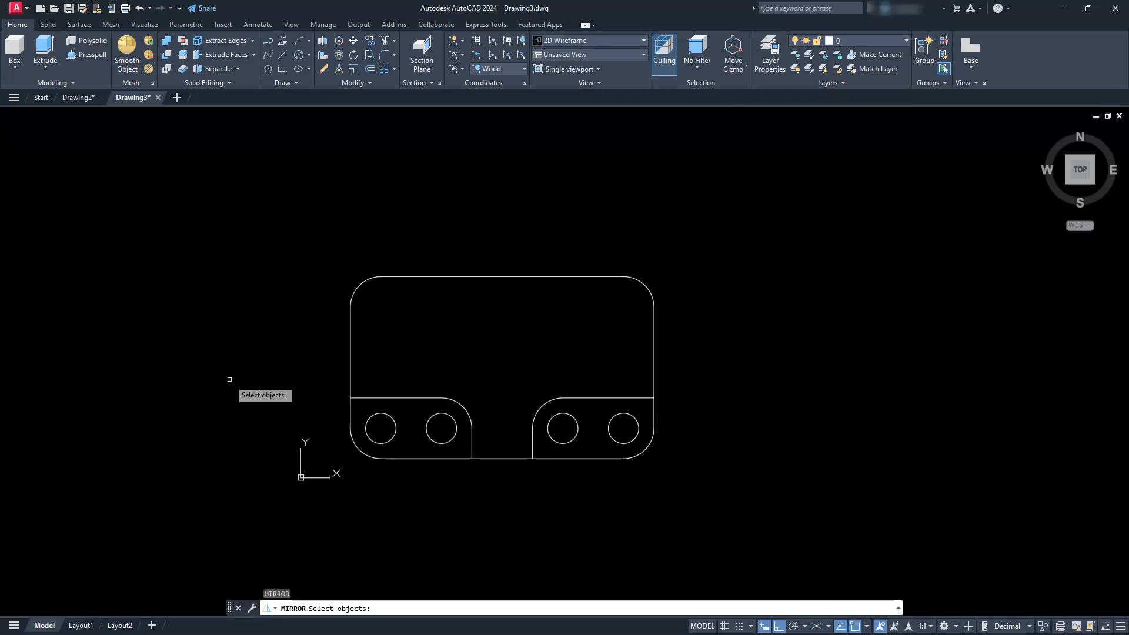
key("Return")
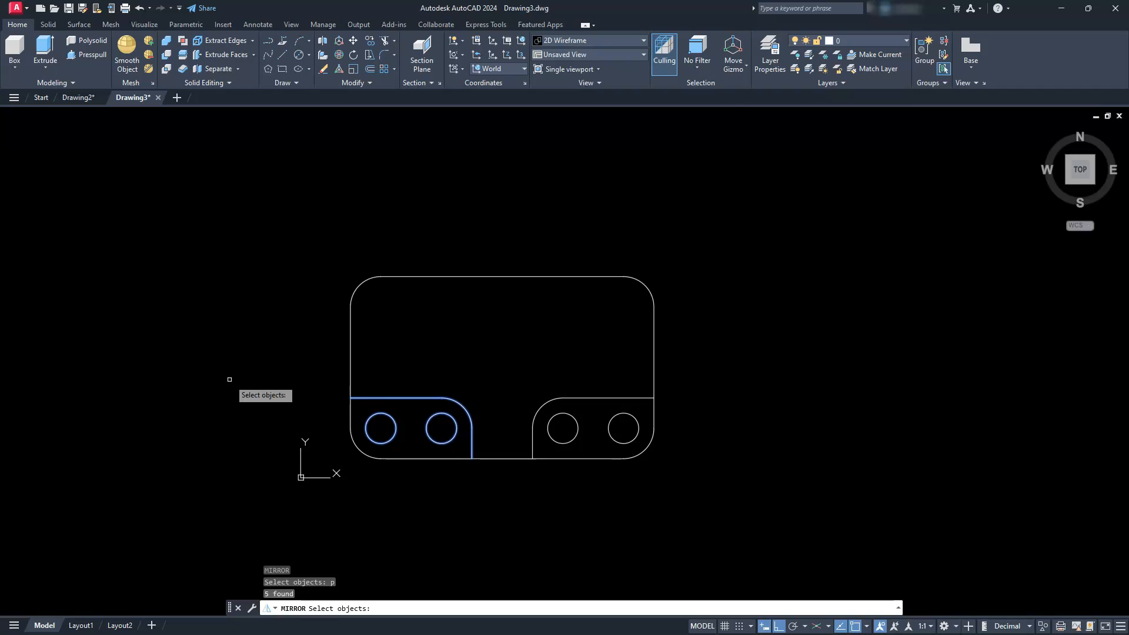
key("Return")
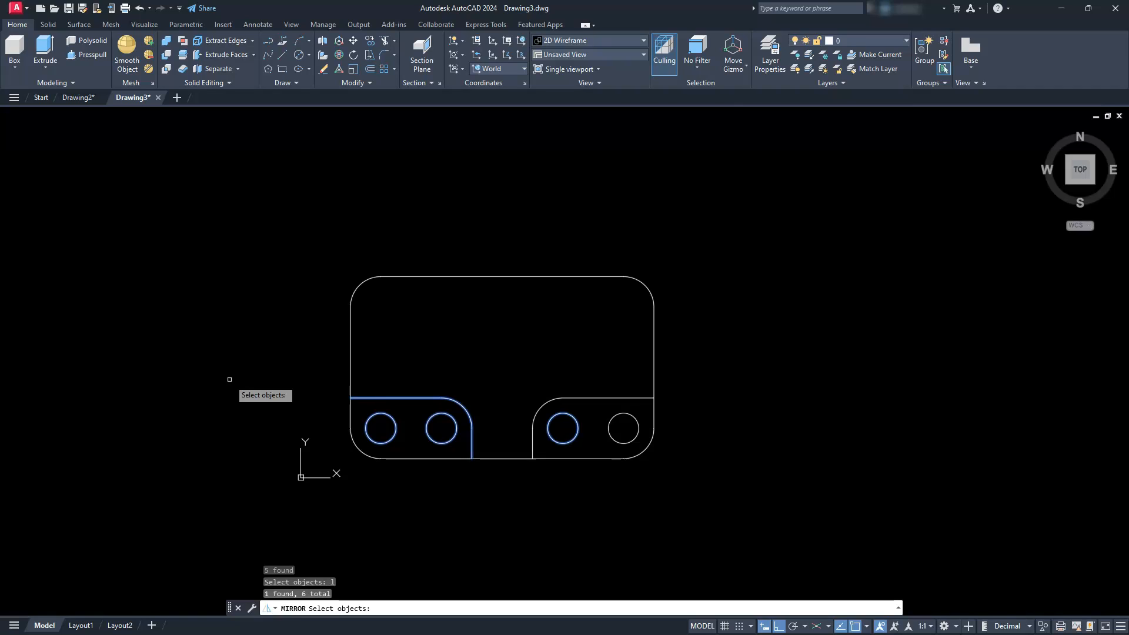
type("l")
key("Return")
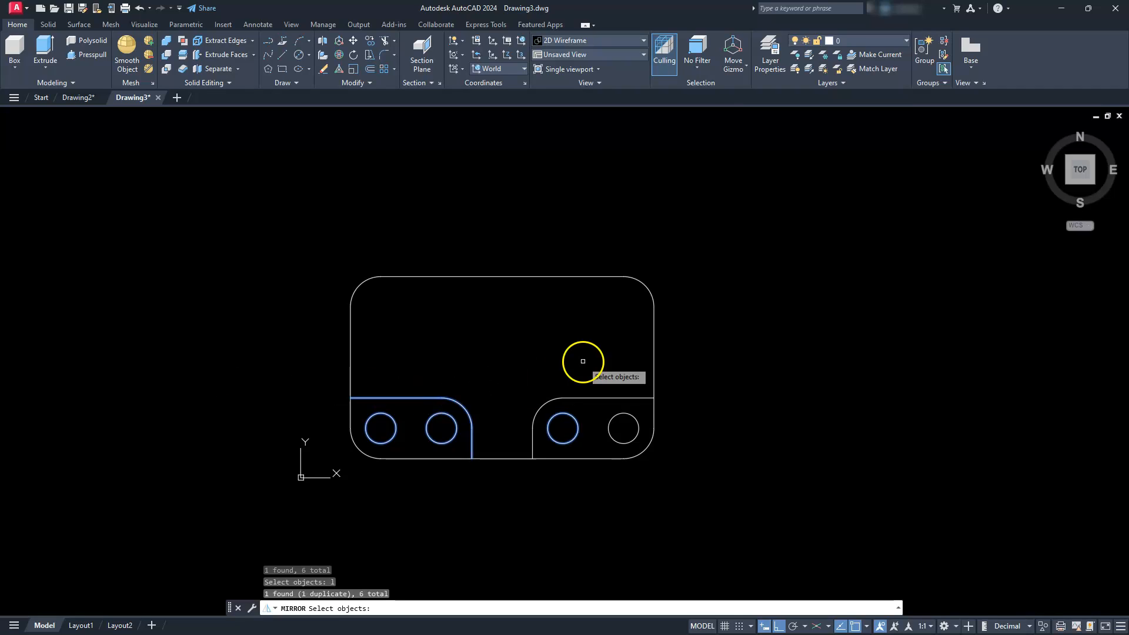
left_click(505, 361)
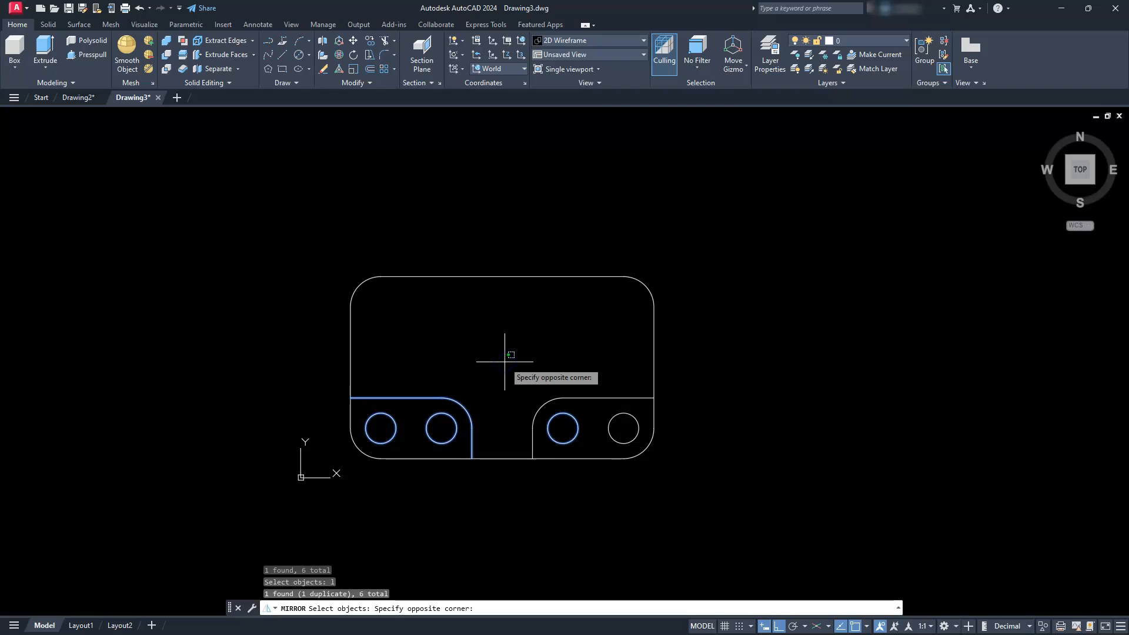
left_click(734, 515)
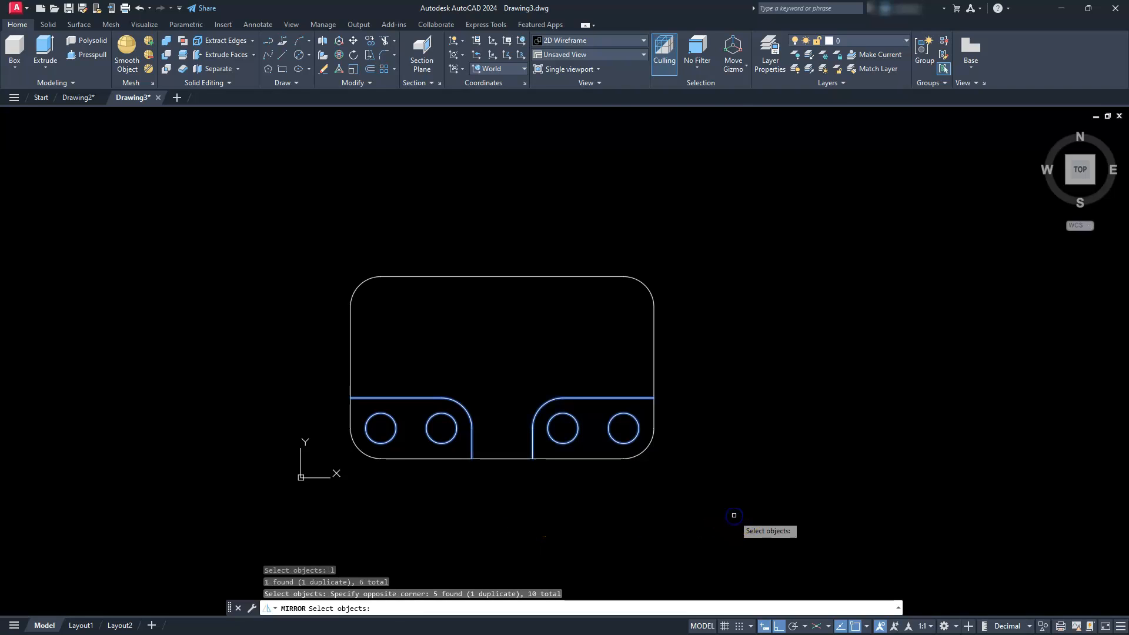
key("Return")
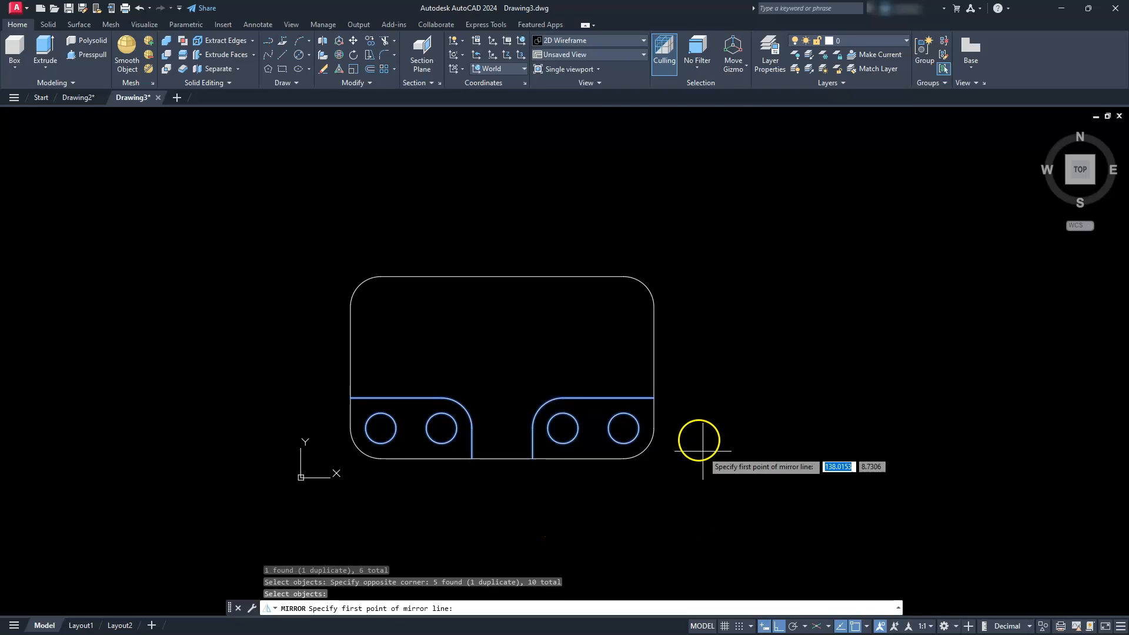
left_click(653, 367)
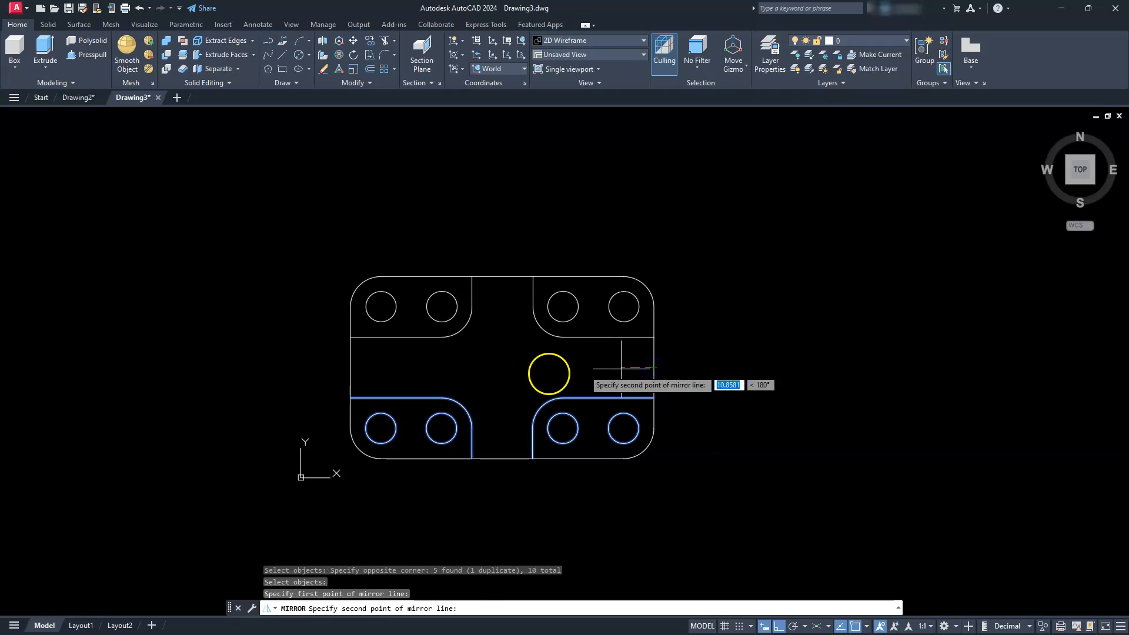
left_click(350, 368)
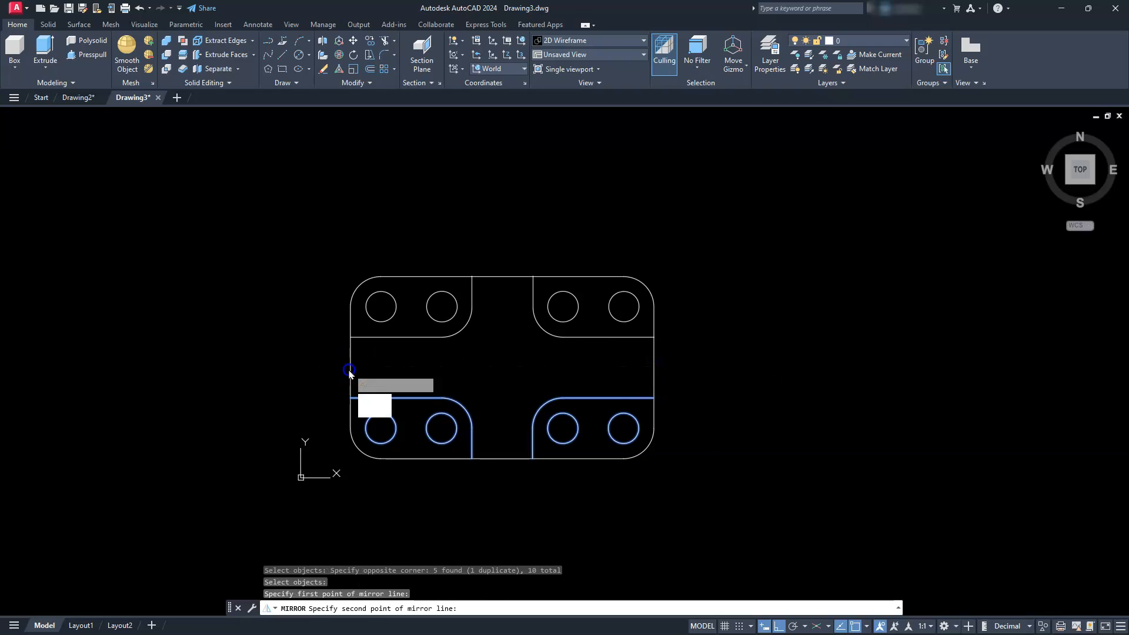
key("Return")
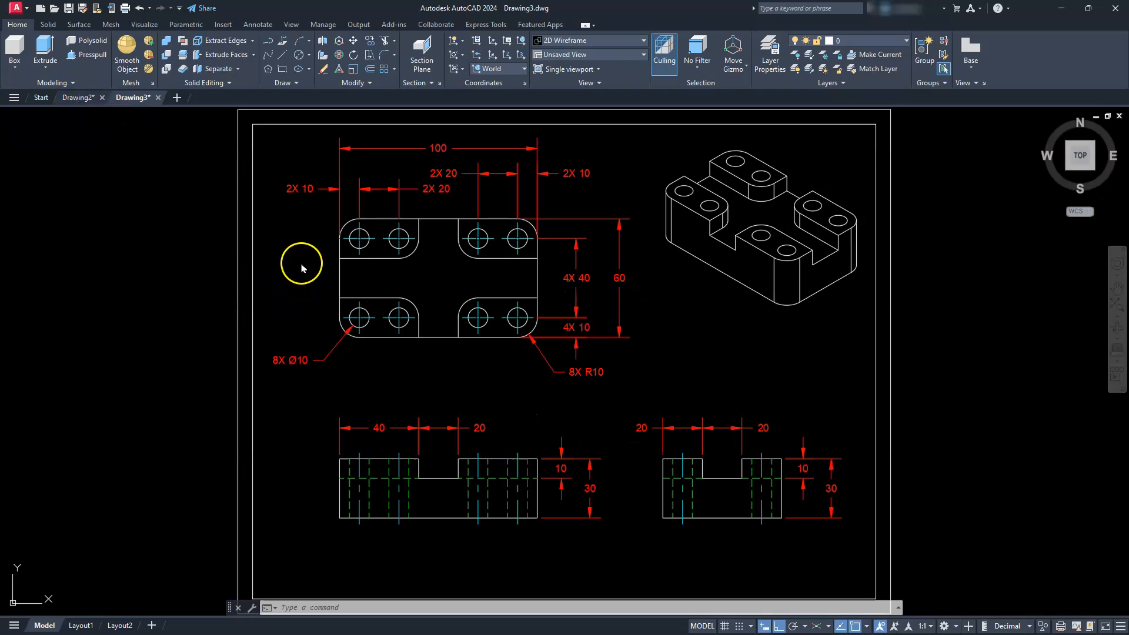
- Copy the plan view's outline, pockets, holes and centre marks from Drawing2 to the clipboard, without the dimensions
left_click(312, 232)
left_click(312, 226)
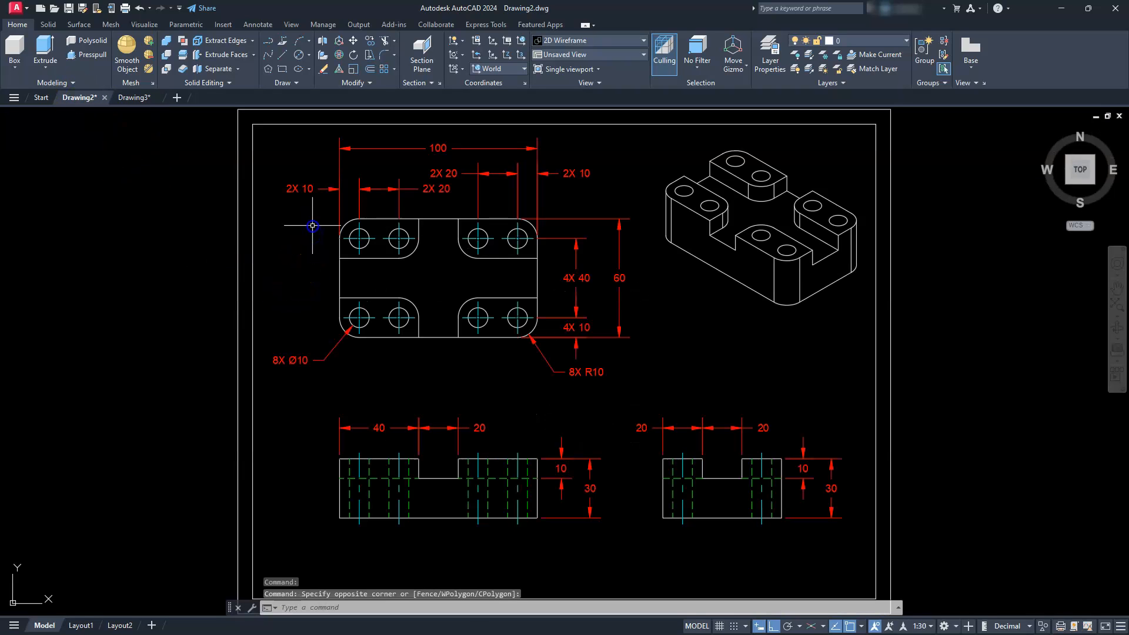
left_click(321, 205)
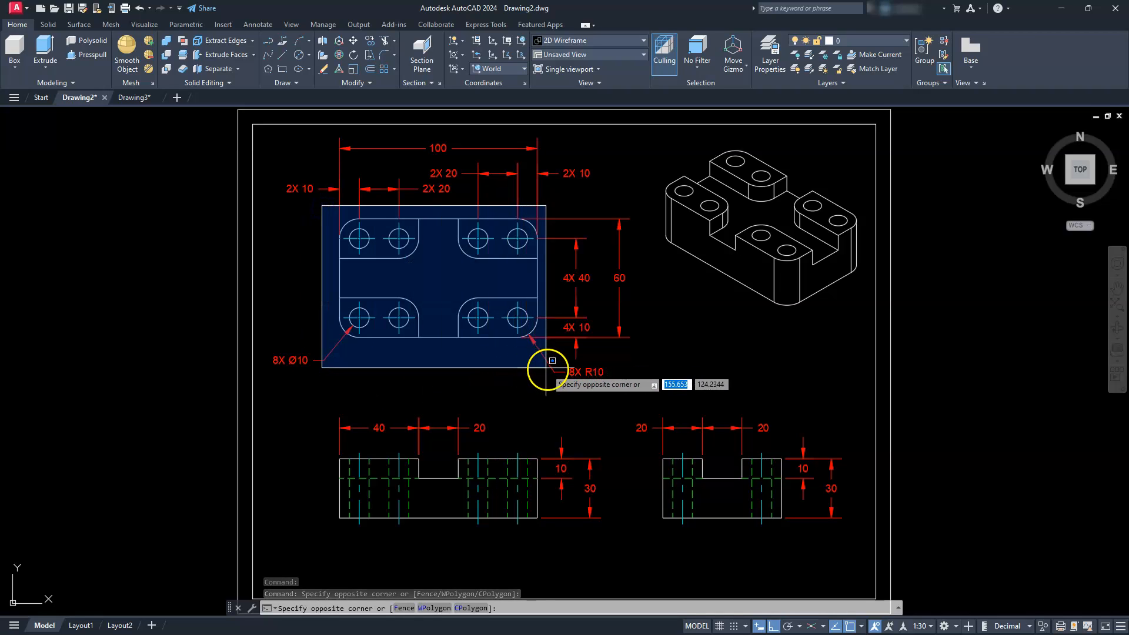
left_click(545, 372)
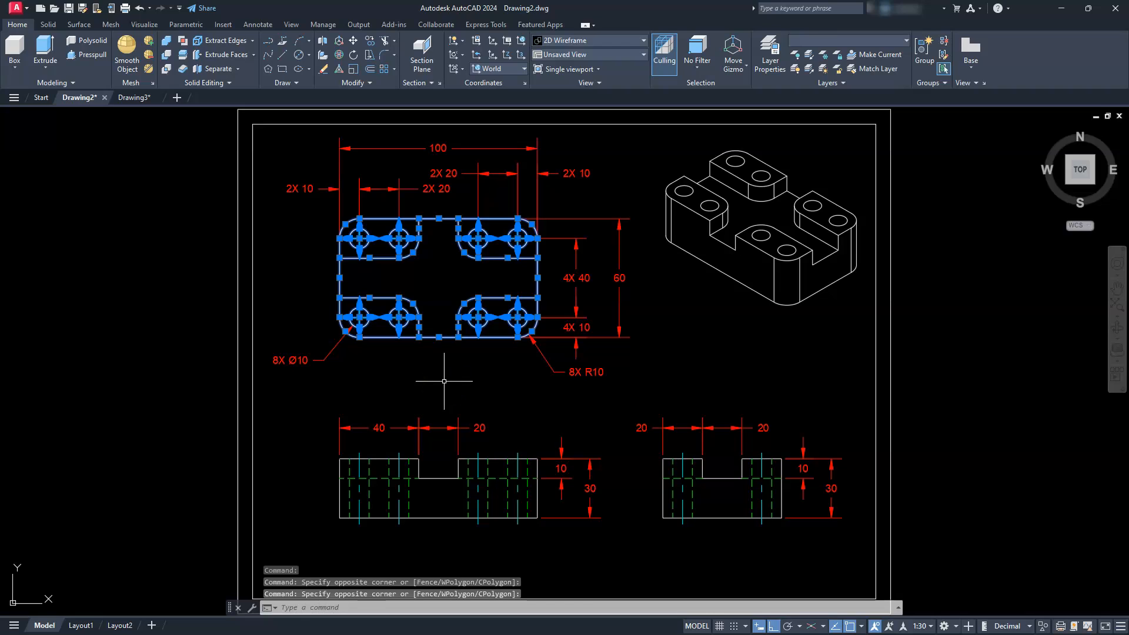
key("ctrl+c")
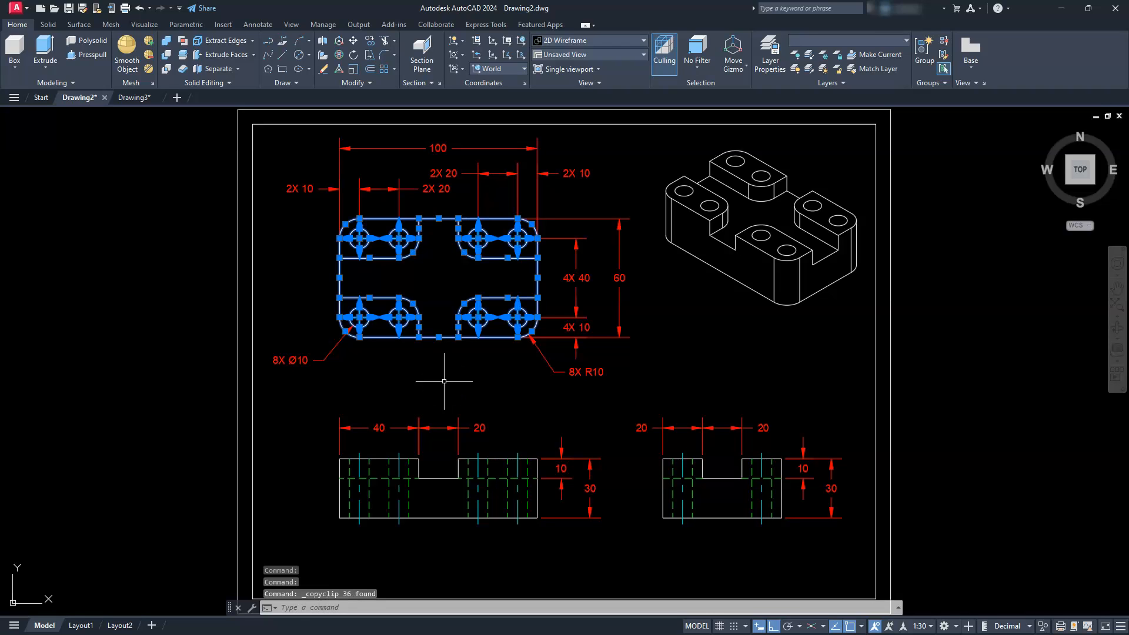
- Paste the copied plan view into Drawing3 in the empty space to the right of the existing plan
left_click(136, 97)
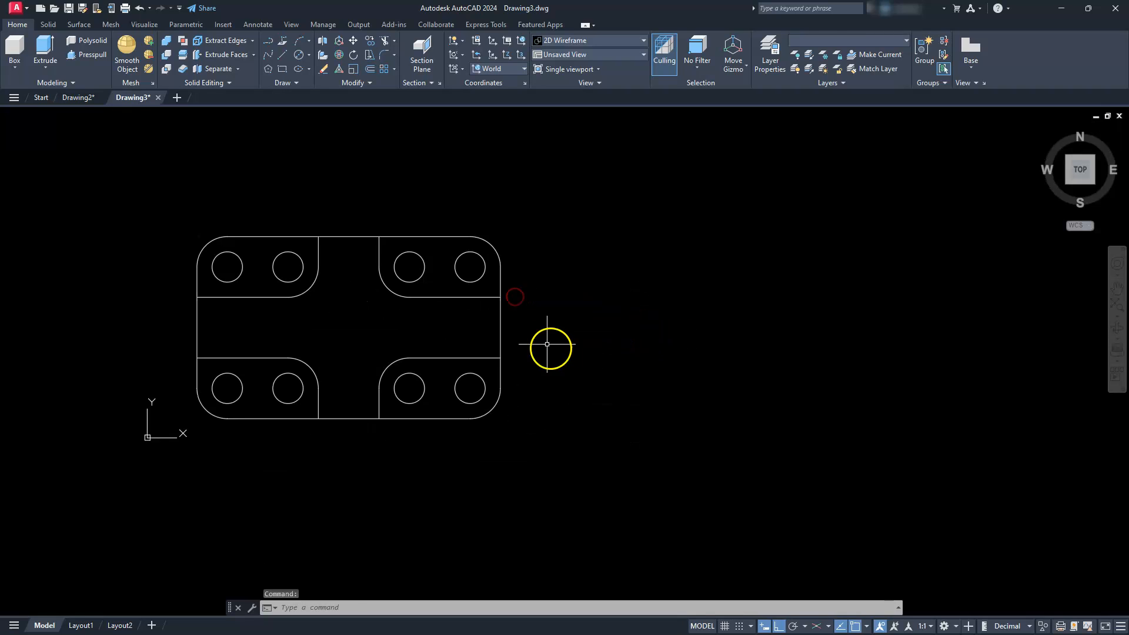
middle_click_drag(550, 349, 459, 361)
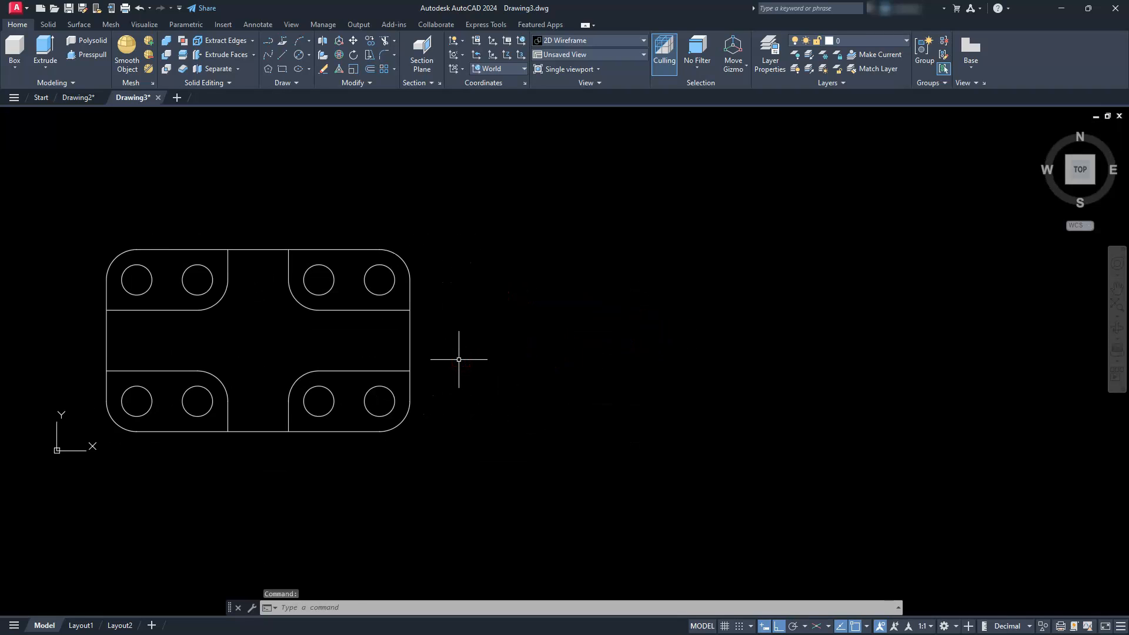
key("ctrl+v")
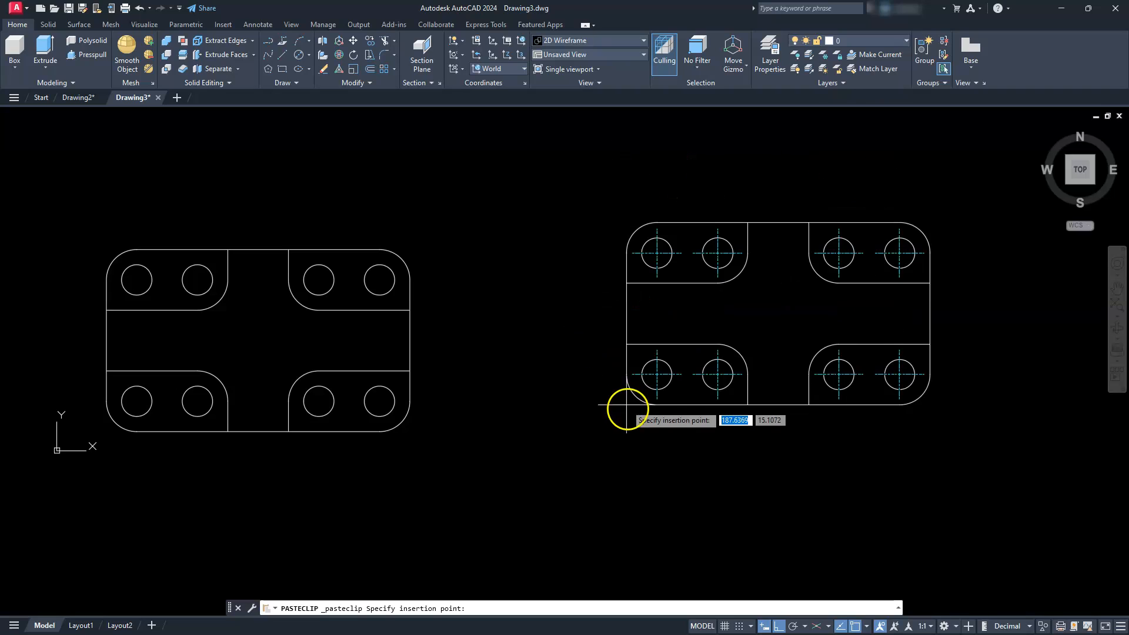
left_click(629, 412)
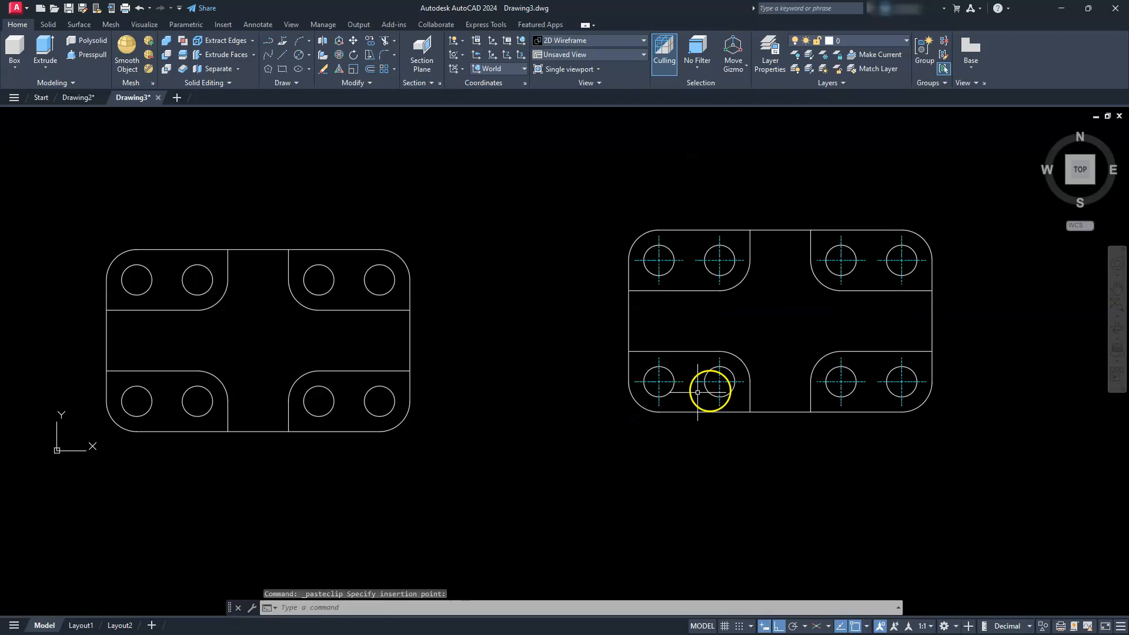
- Delete the centre marks of the four lower holes in the pasted plan view
key("Escape")
left_click(721, 377)
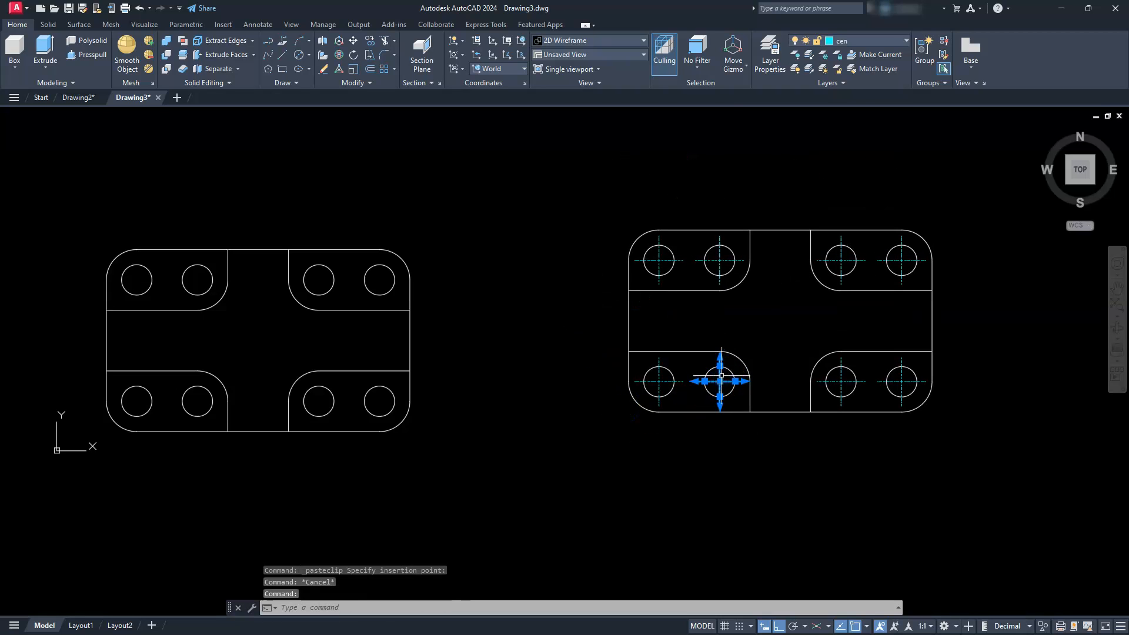
left_click(729, 362)
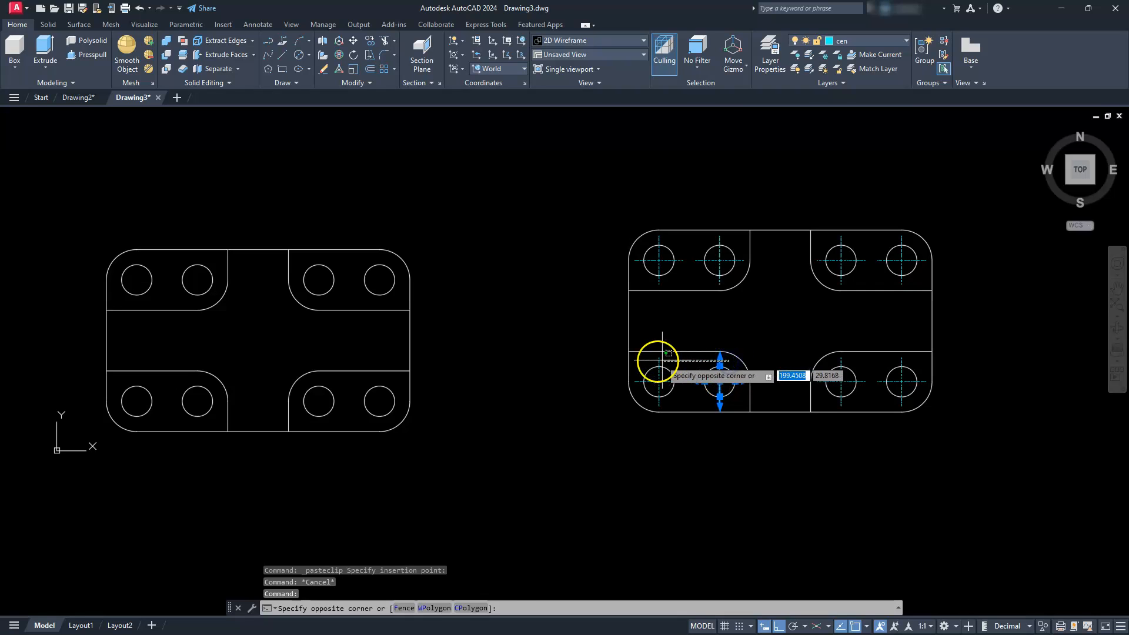
left_click(650, 361)
key("Delete")
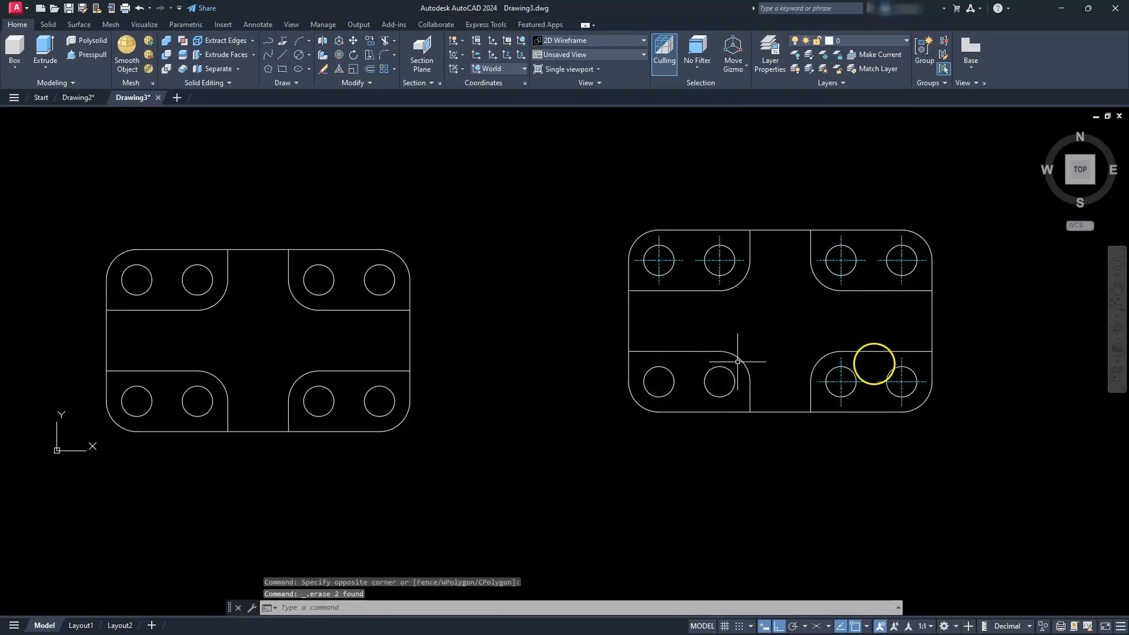
left_click(913, 360)
left_click(830, 368)
key("Delete")
- Delete the centre marks of the four upper holes in the pasted plan view
left_click(914, 276)
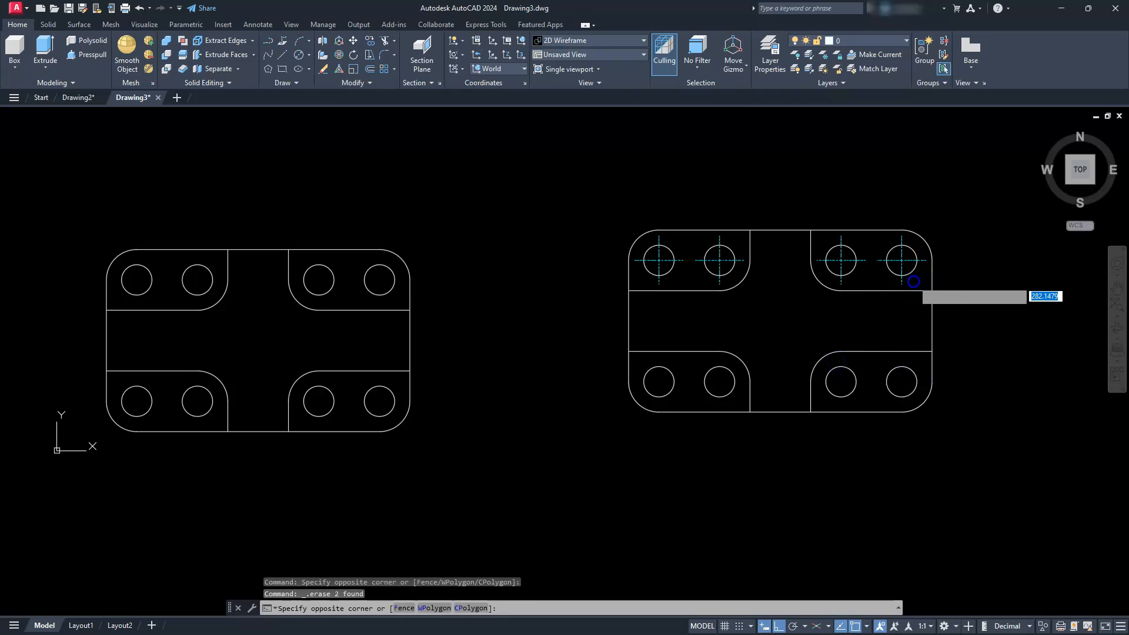
left_click(838, 281)
key("Delete")
left_click(744, 276)
left_click(651, 277)
key("Delete")
key("Escape")
key("Escape")
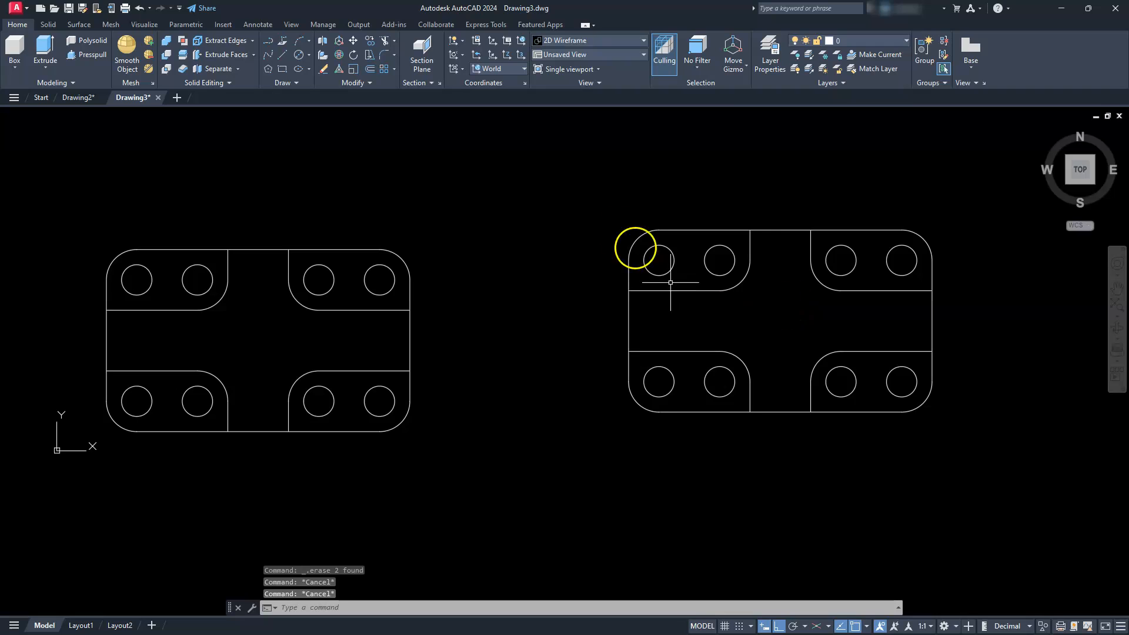
- Compare the lower-left pocket's horizontal line and the outline's left edge between the pasted view and the original plan
middle_click_drag(627, 404, 694, 425)
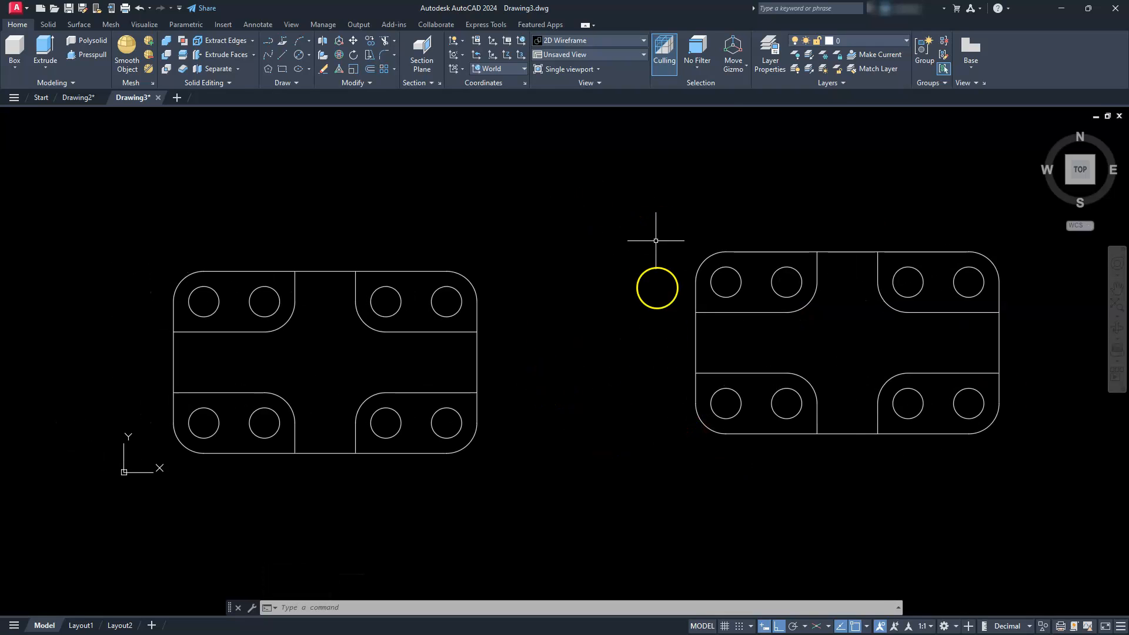
left_click(718, 373)
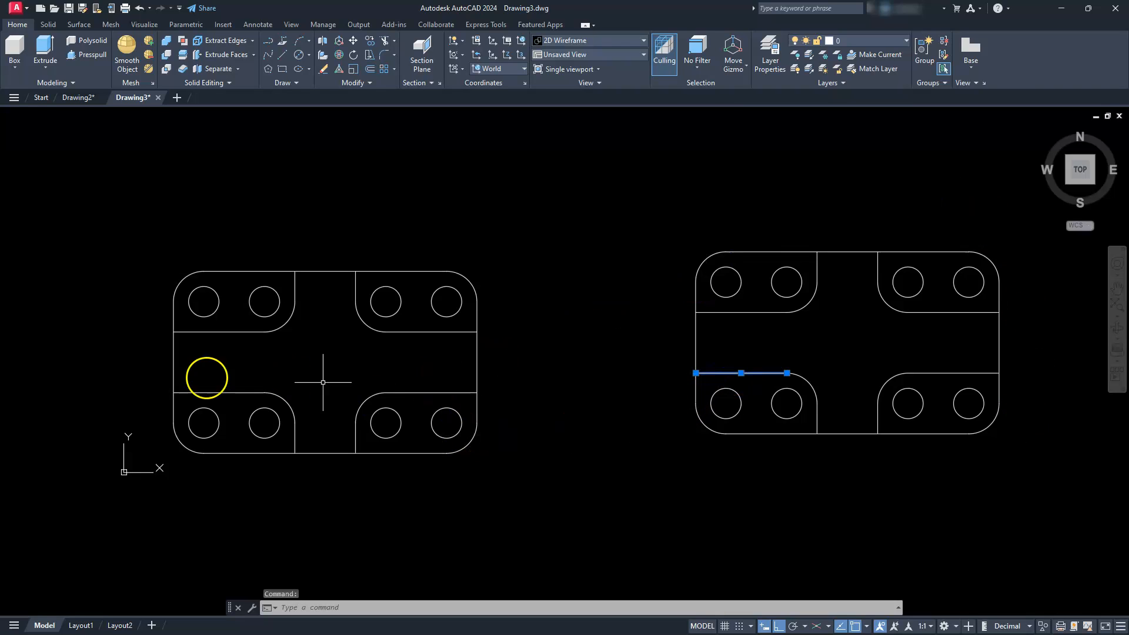
left_click(200, 393)
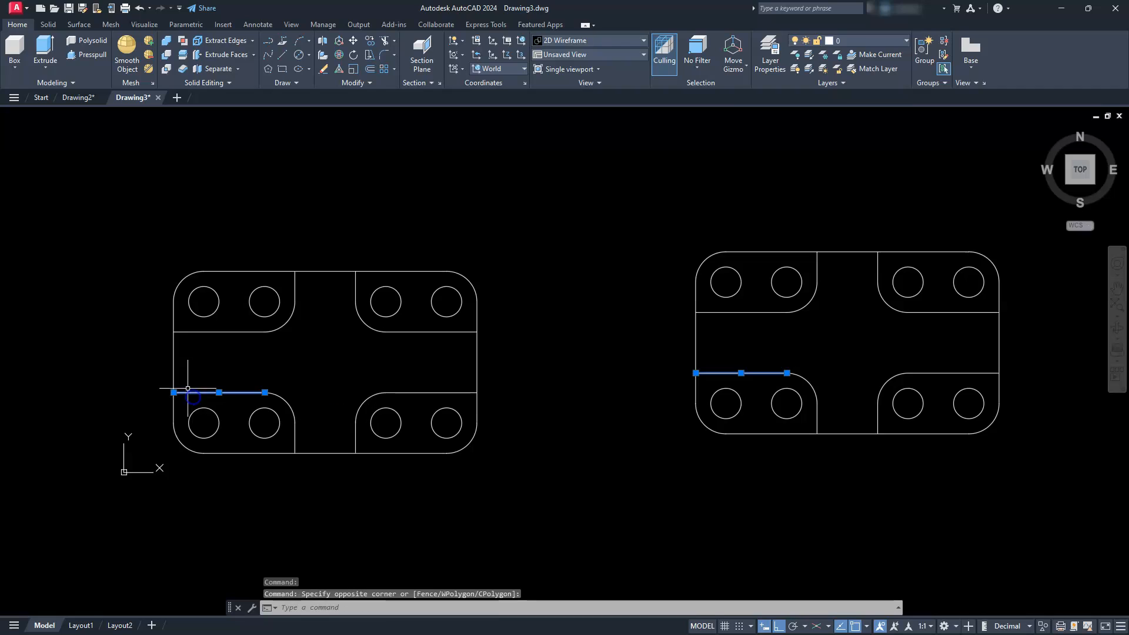
left_click(175, 370)
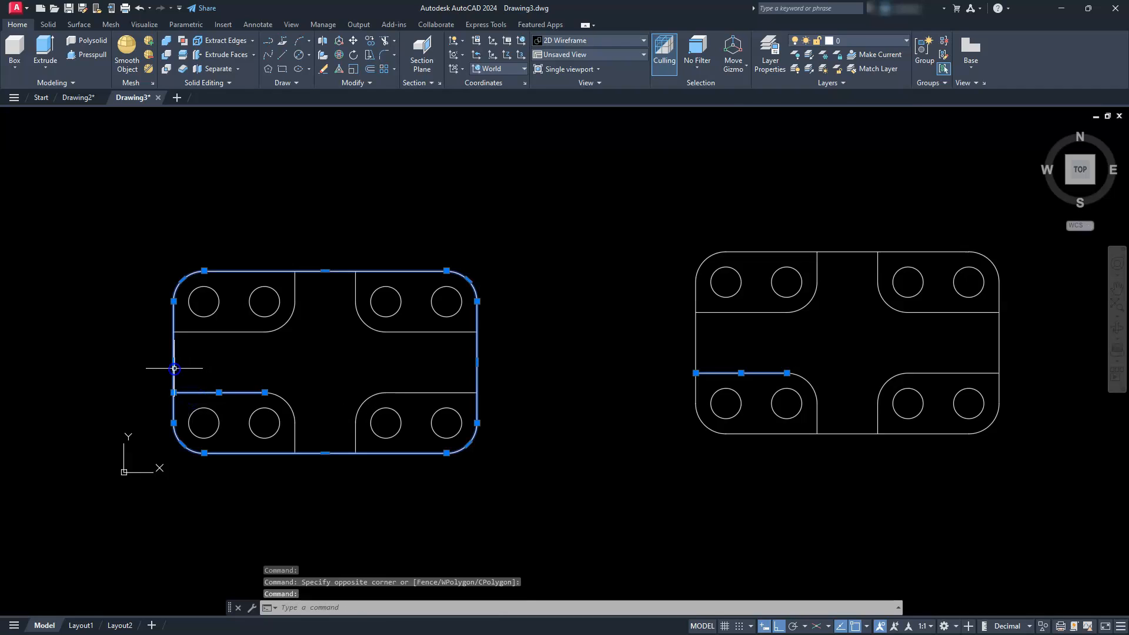
left_click(696, 347)
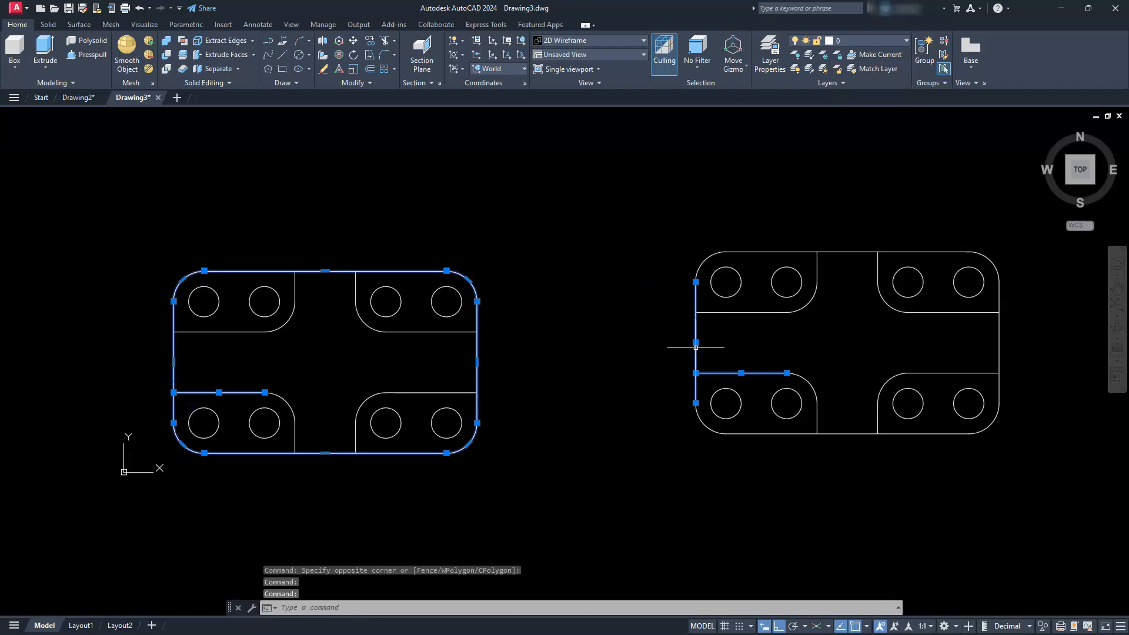
key("Escape")
key("Escape")
key("Escape")
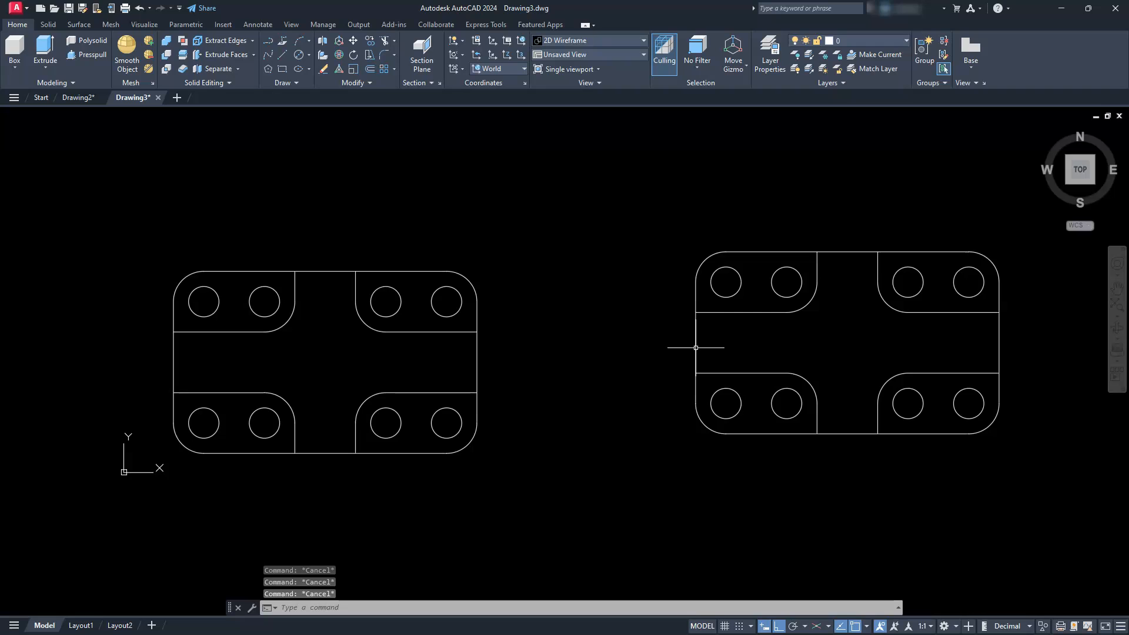
- Delete the entire pasted plan view, keeping only the original plan
left_click(1021, 197)
left_click(669, 460)
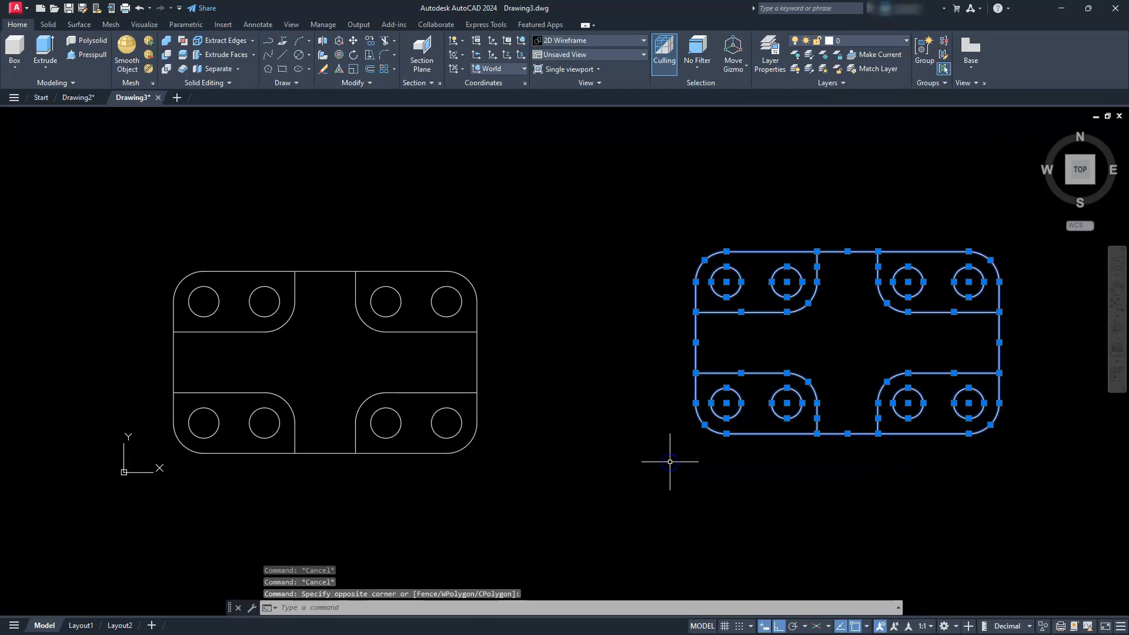
key("Delete")
- Check whether the remaining plan's outer outline is one joined object, and inspect the lower-left pocket's right circle
mouse_move(385, 386)
middle_mouse_down()
mouse_move(587, 391)
mouse_move(644, 374)
middle_mouse_up()
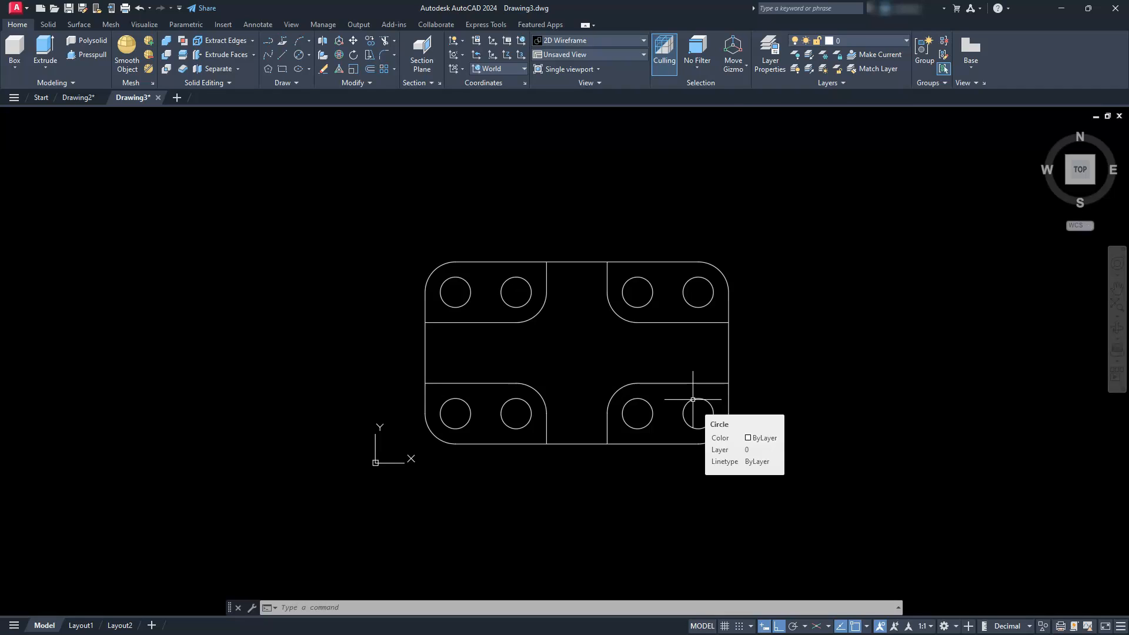
left_click(581, 446)
left_click(555, 421)
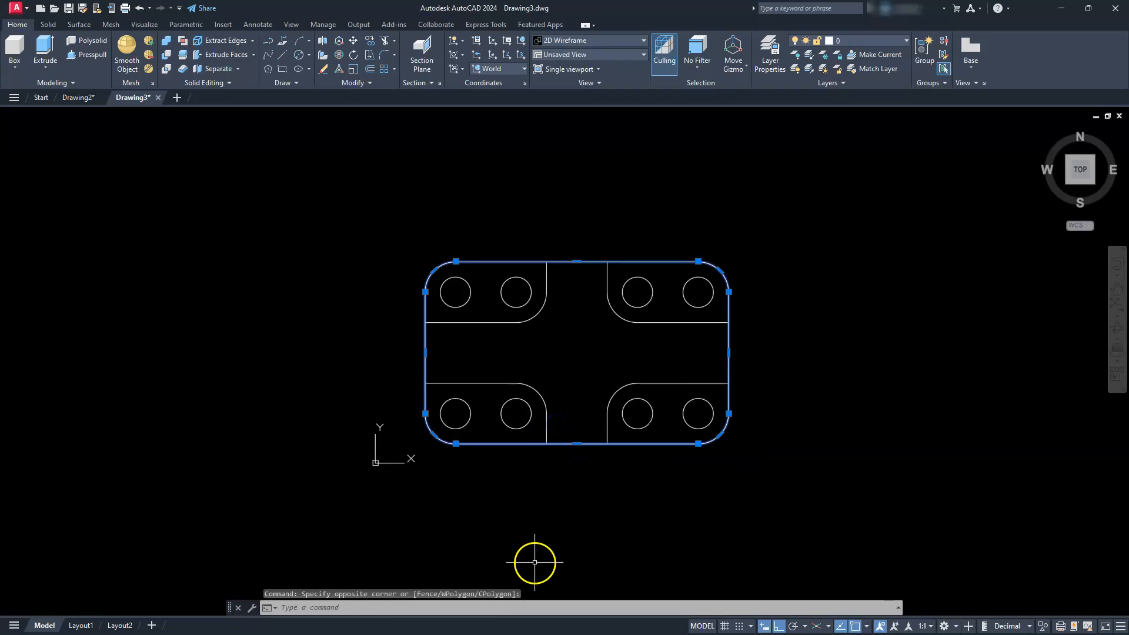
key("Escape")
key("Escape")
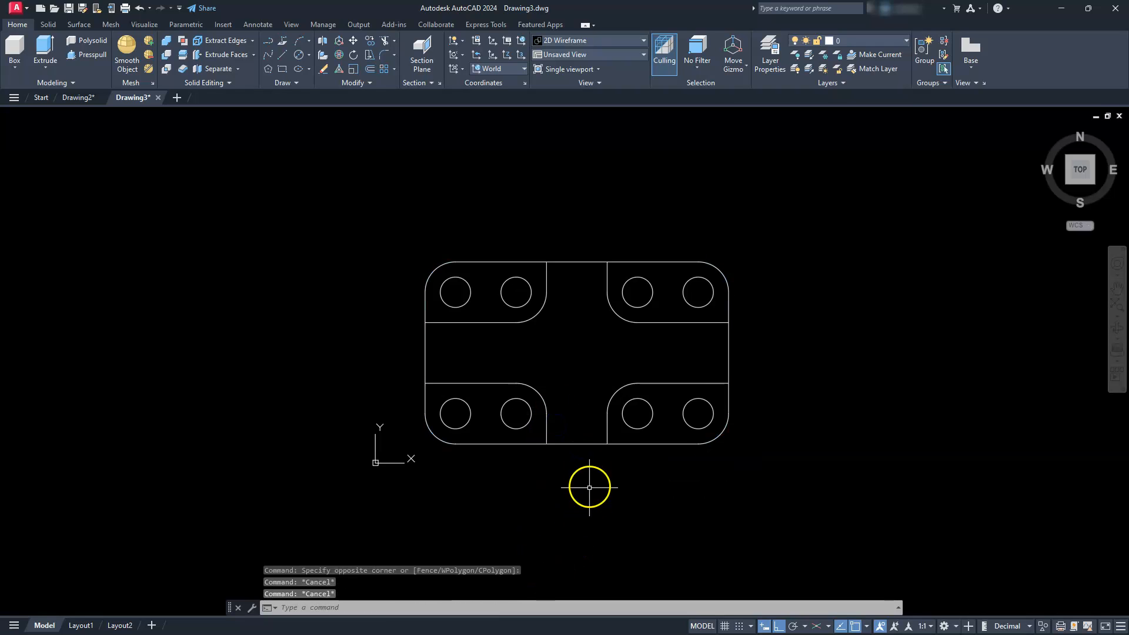
left_click(527, 423)
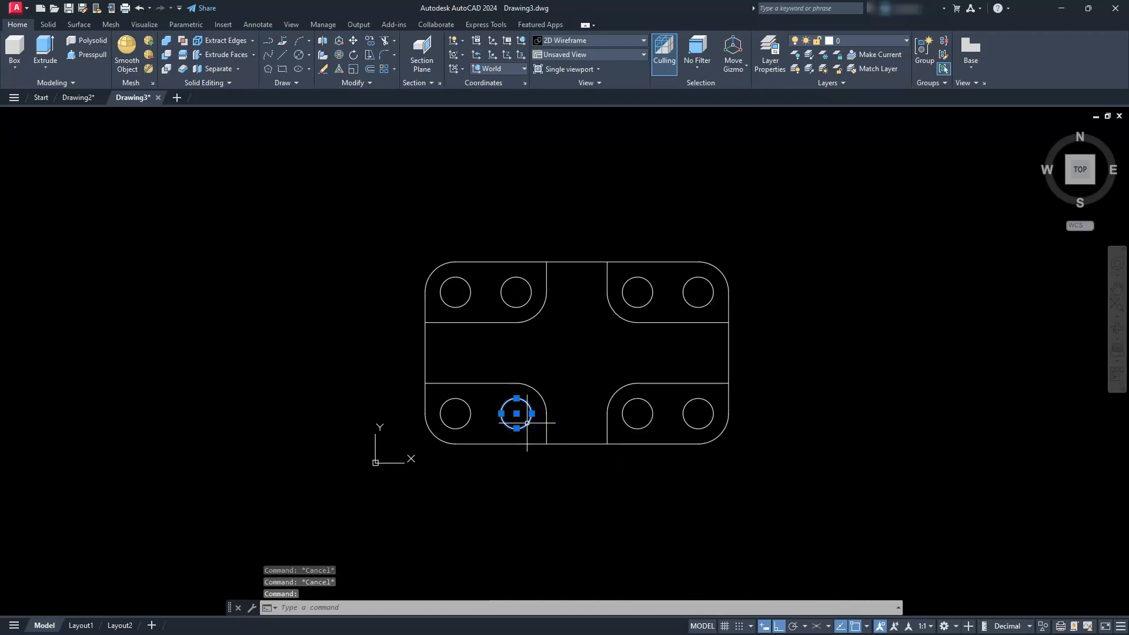
key("Escape")
key("Escape")
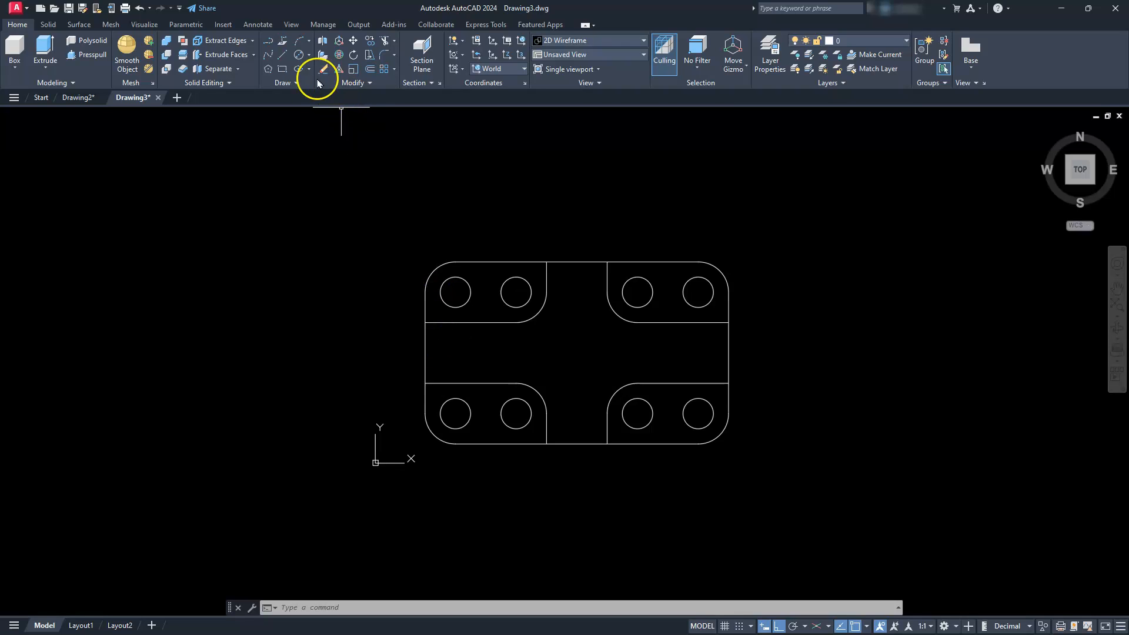
- Create closed boundary polylines around the four corner pockets, using the Polyline object type with island detection turned off
left_click(288, 83)
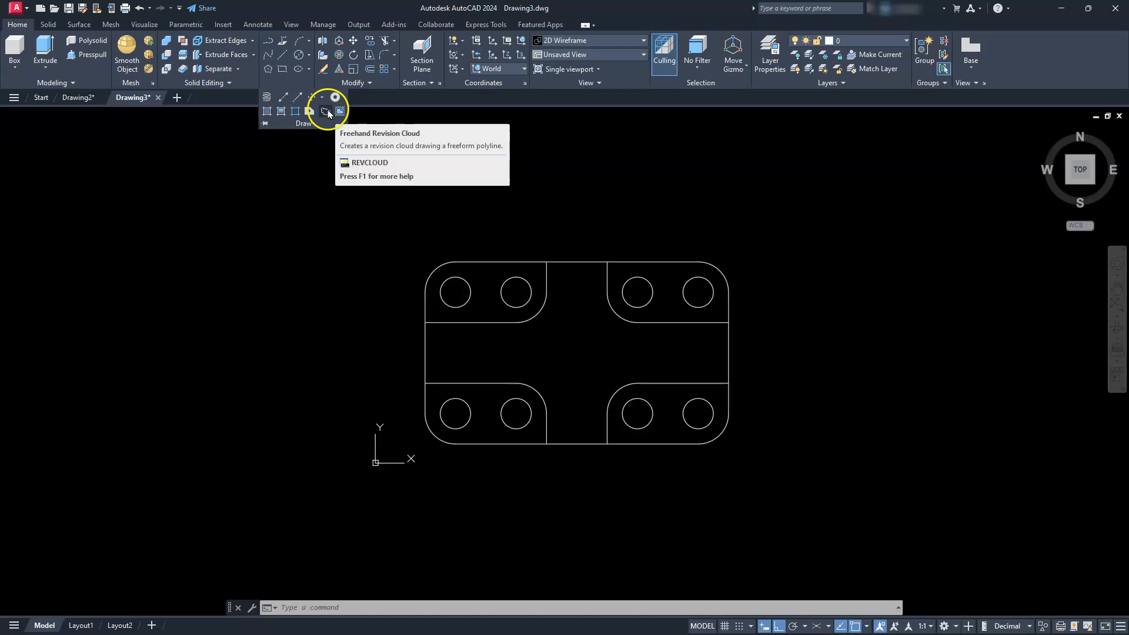
left_click(295, 111)
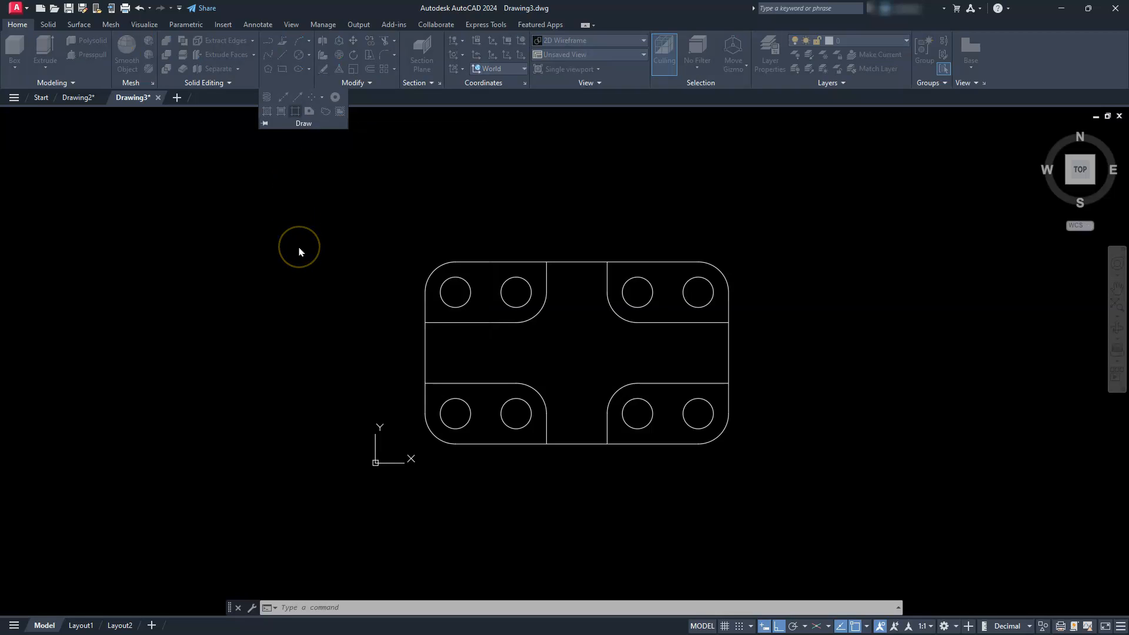
left_click_drag(553, 237, 302, 222)
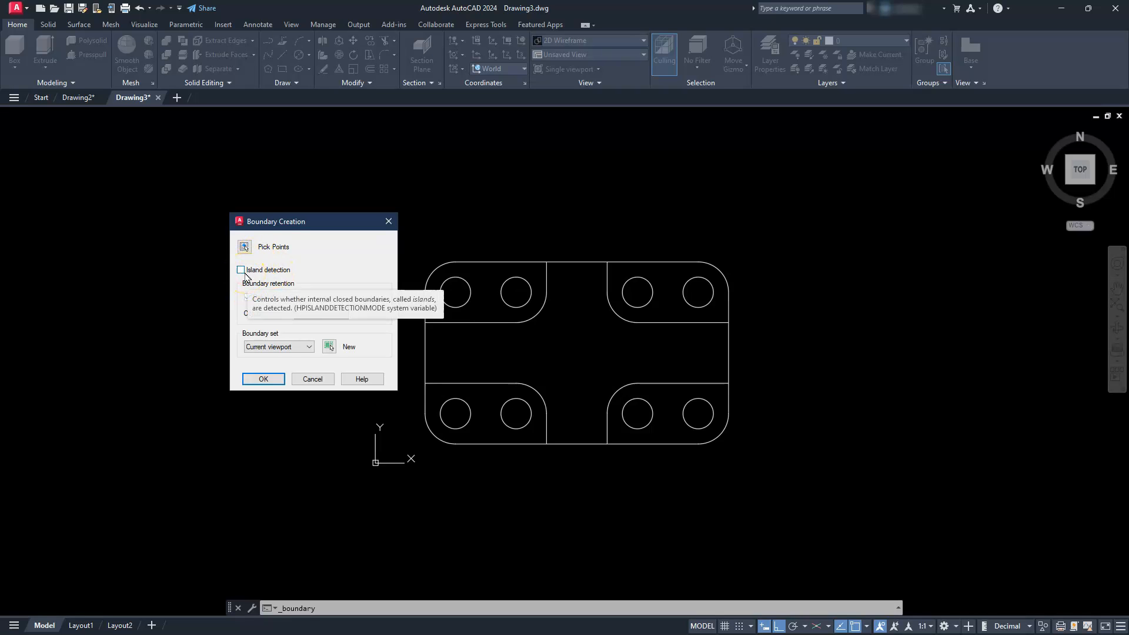
left_click(247, 250)
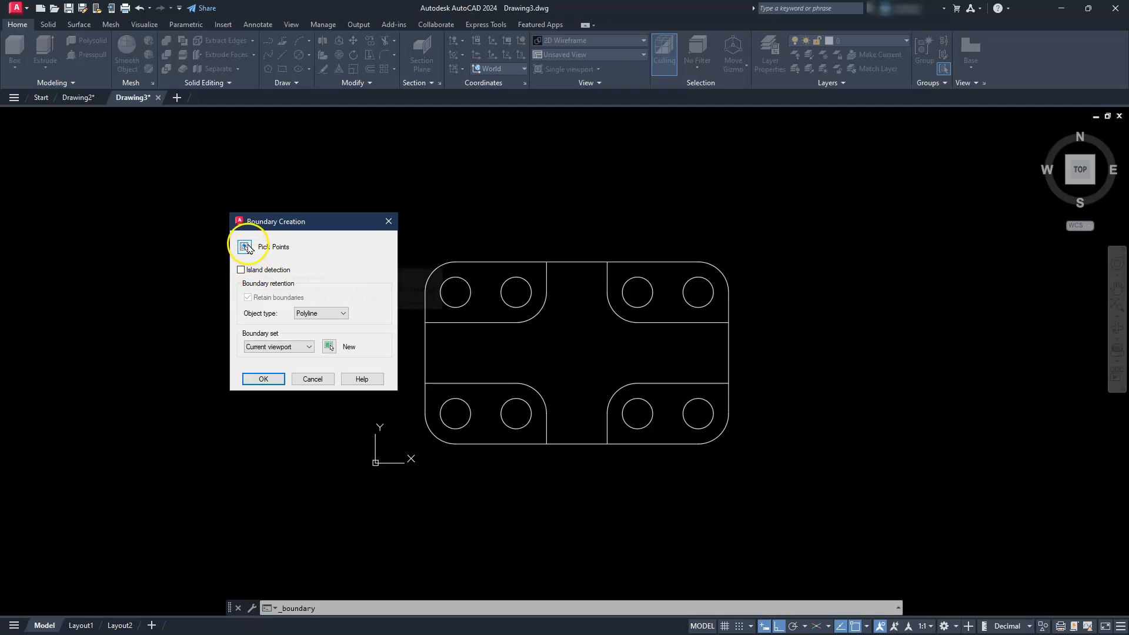
left_click(246, 249)
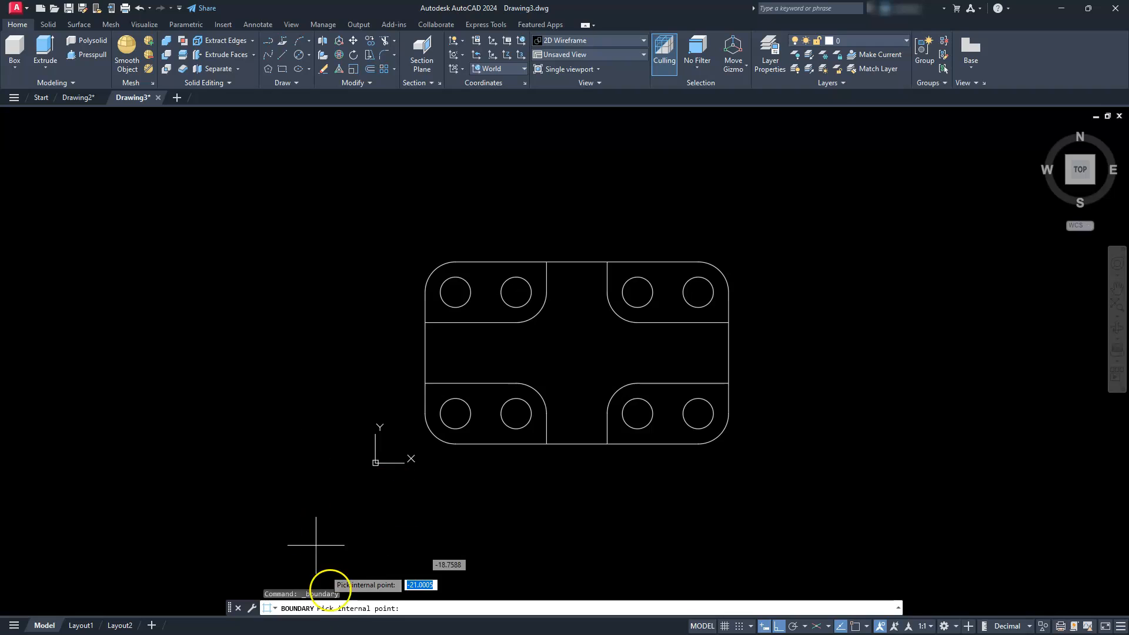
left_click(484, 410)
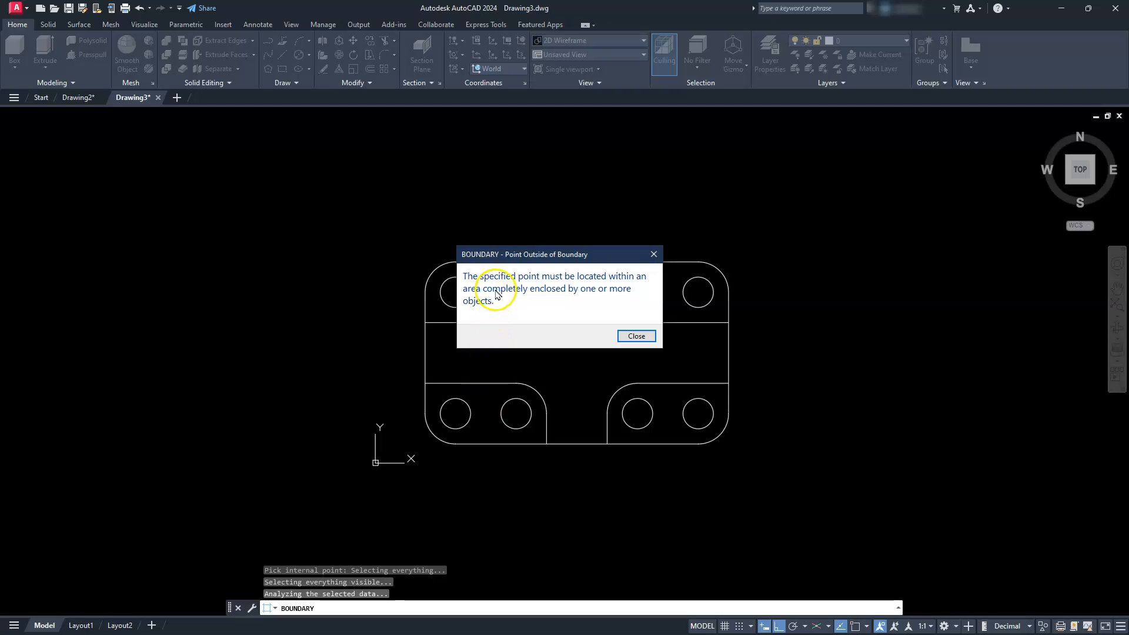
left_click(637, 340)
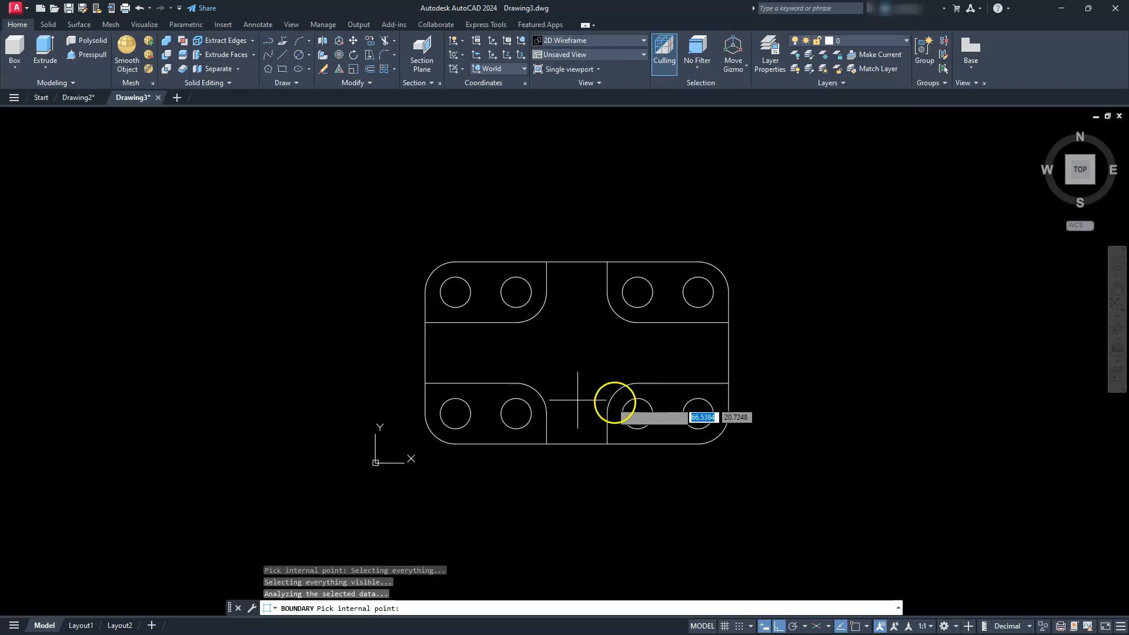
left_click(660, 398)
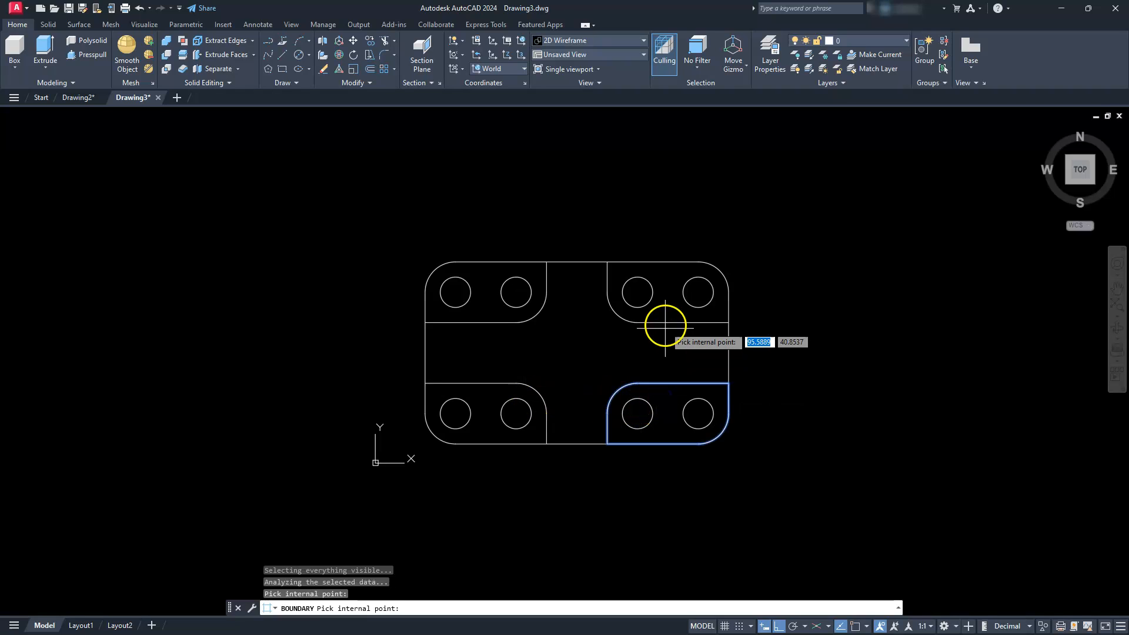
left_click(667, 299)
left_click(502, 304)
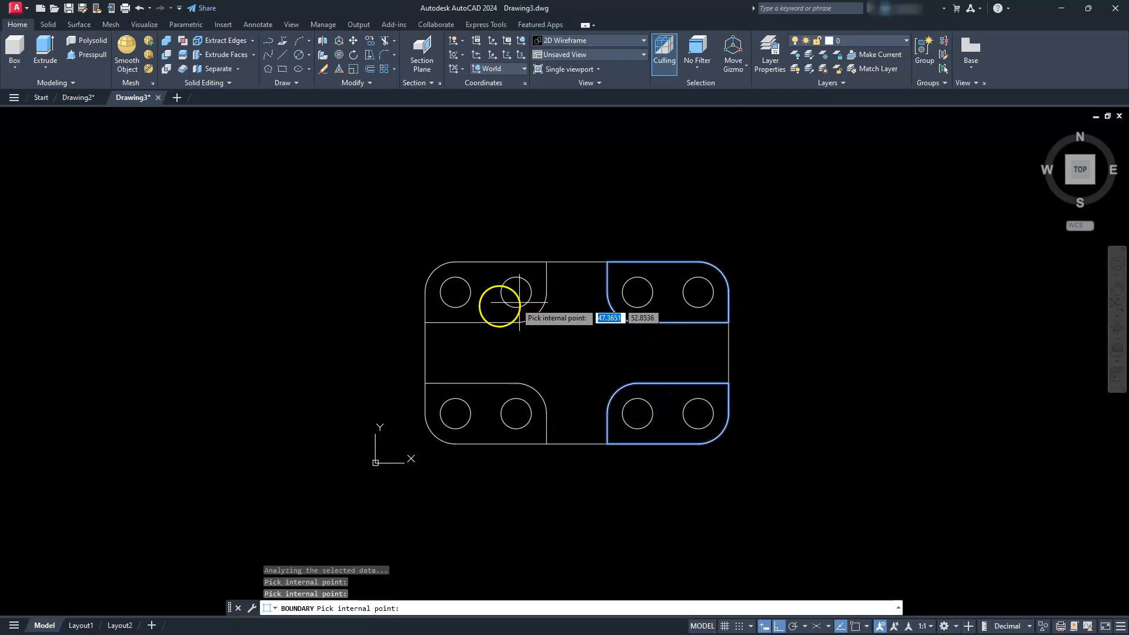
left_click(528, 434)
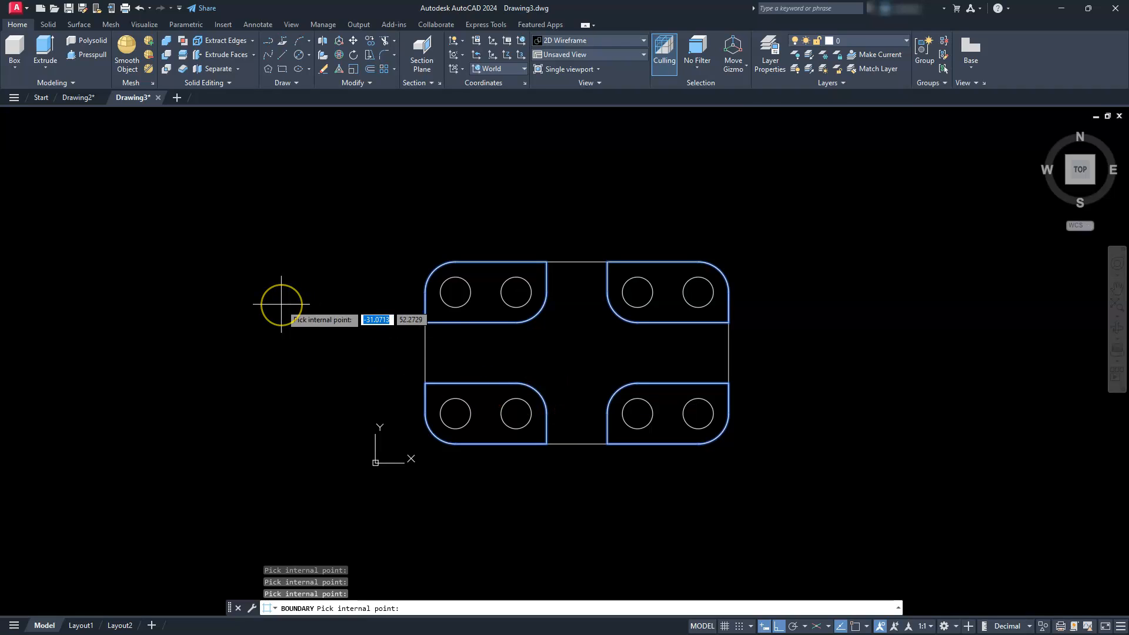
key("Return")
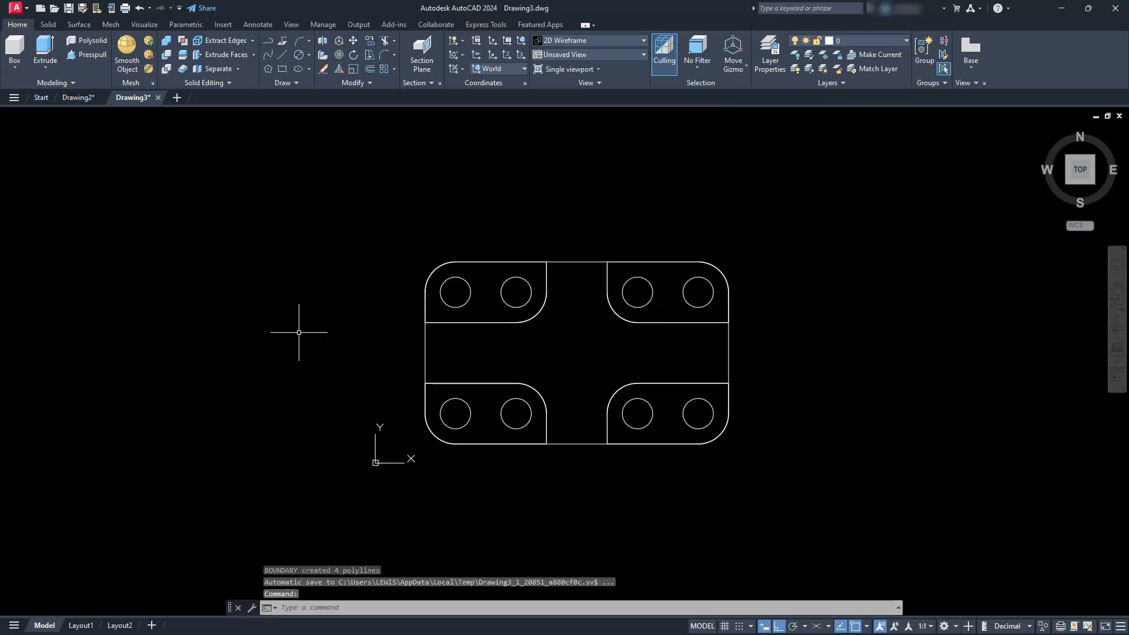
- Move the outer outline, the four new pocket polylines and the eight circles straight up, clear of the original pocket lines and arcs
scroll(377, 368, "down", 2)
mouse_move(380, 373)
middle_mouse_down()
mouse_move(391, 390)
mouse_move(383, 413)
middle_mouse_up()
scroll(382, 416, "up", 2)
left_click(405, 391)
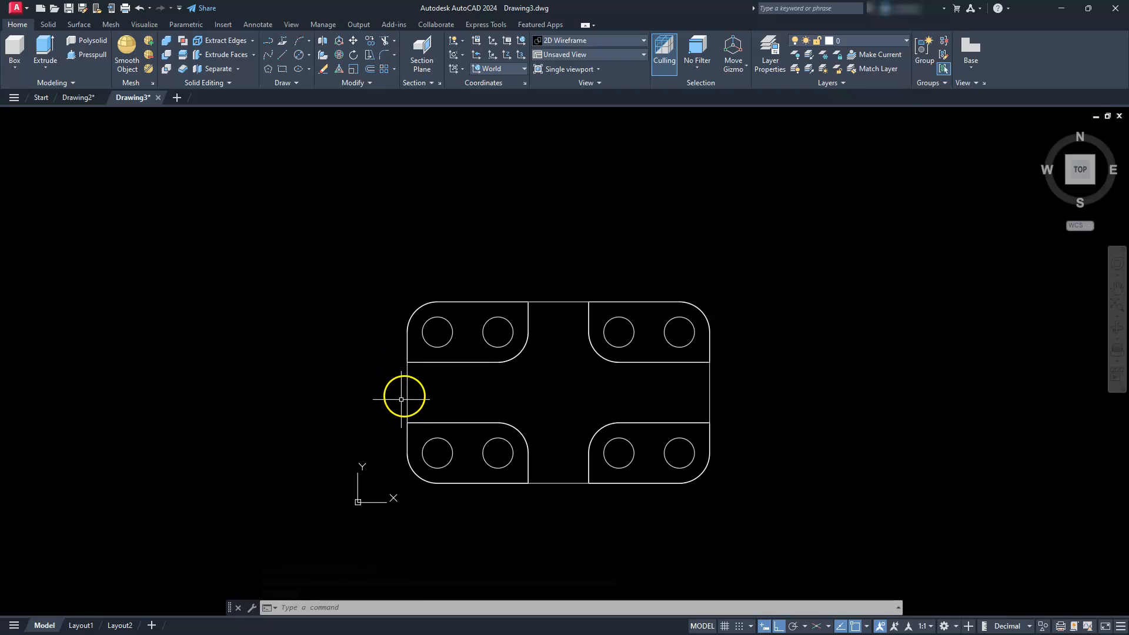
left_click(390, 391)
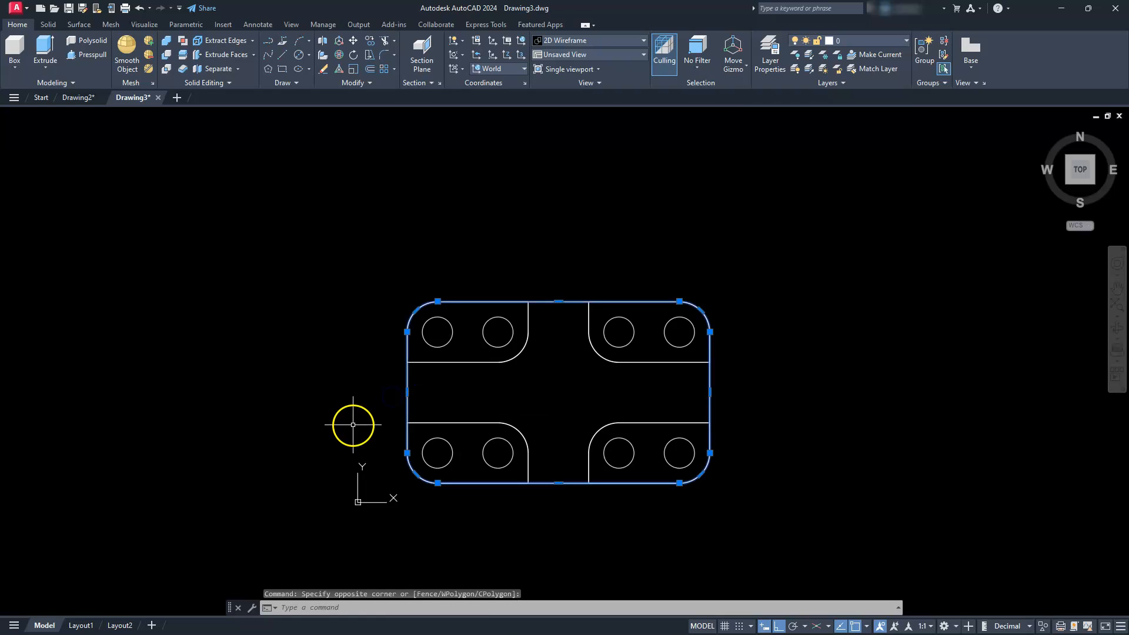
left_click(439, 364)
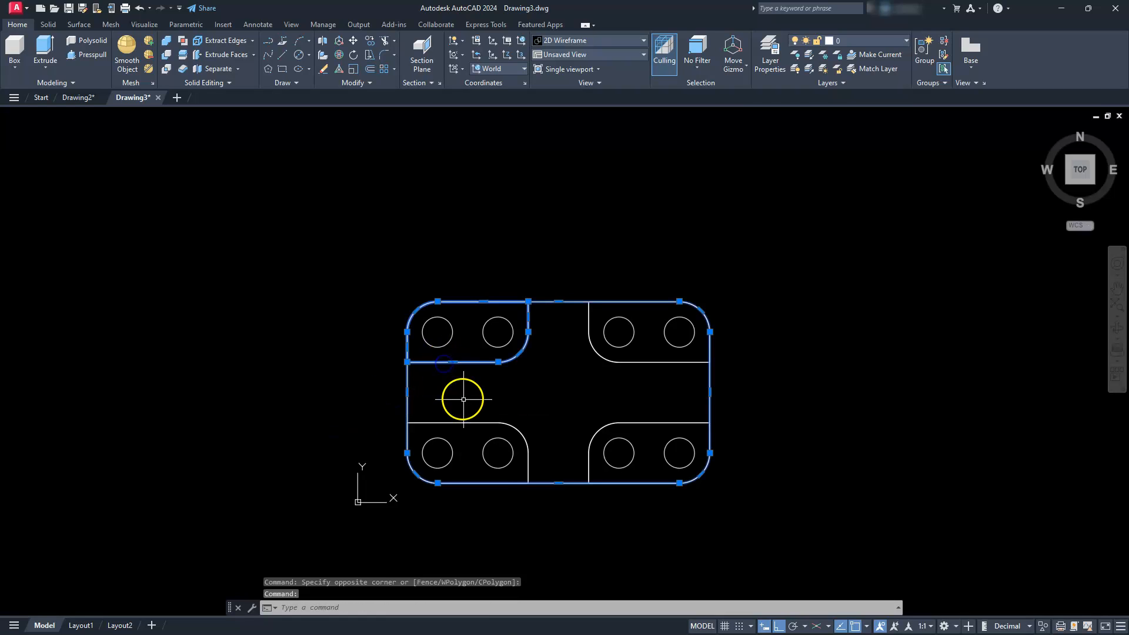
left_click(479, 423)
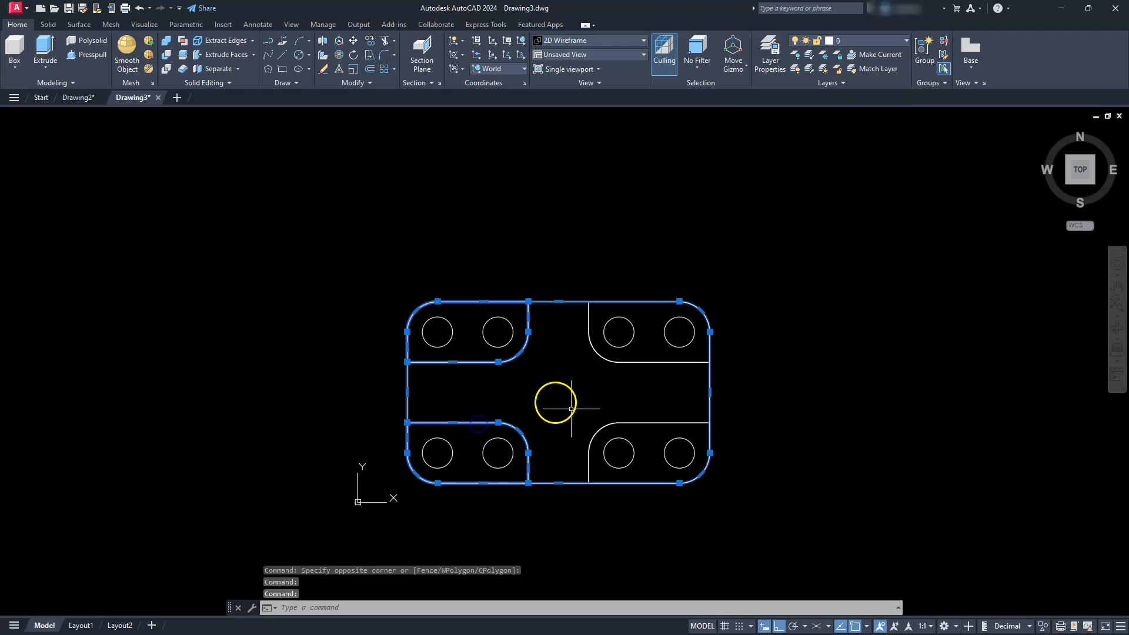
left_click(612, 420)
left_click(651, 362)
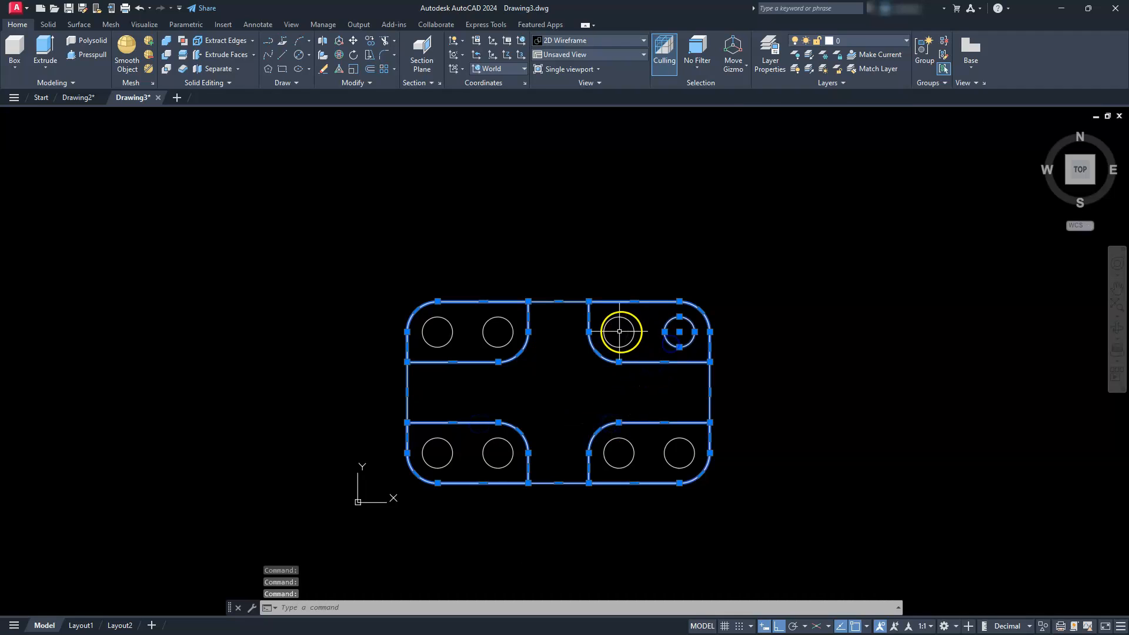
left_click(676, 459)
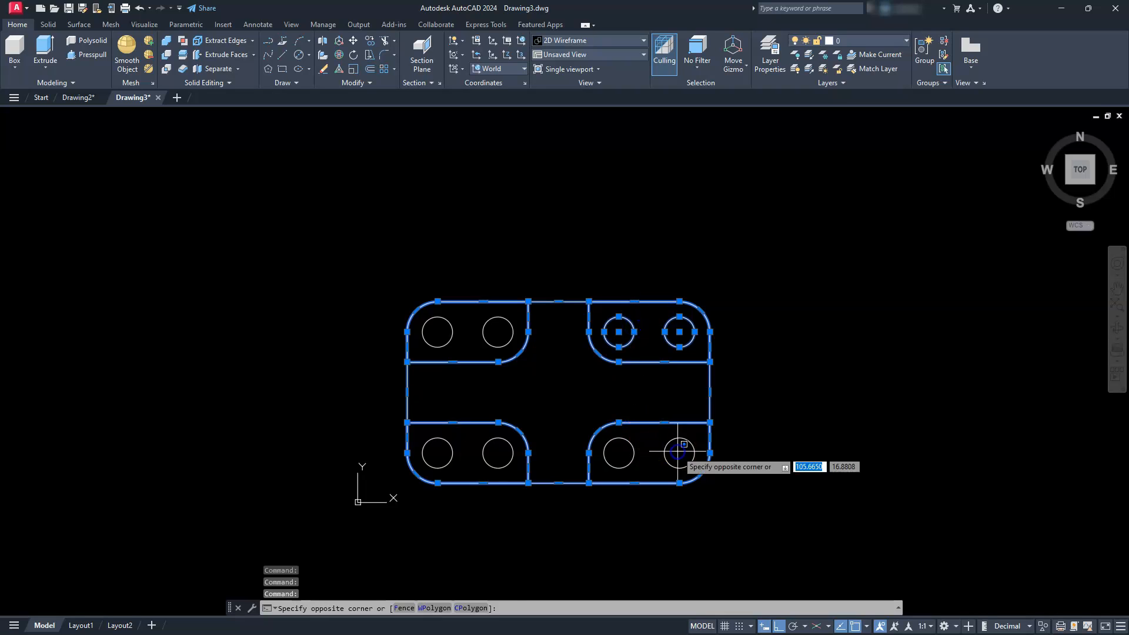
left_click(613, 456)
left_click(527, 434)
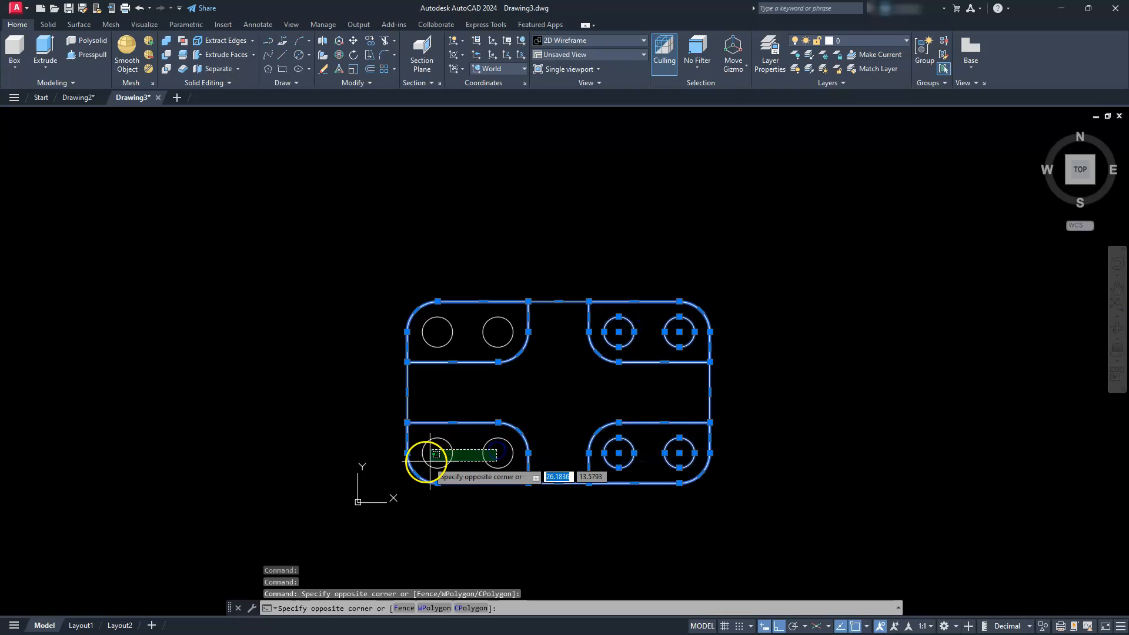
left_click(428, 457)
left_click(536, 360)
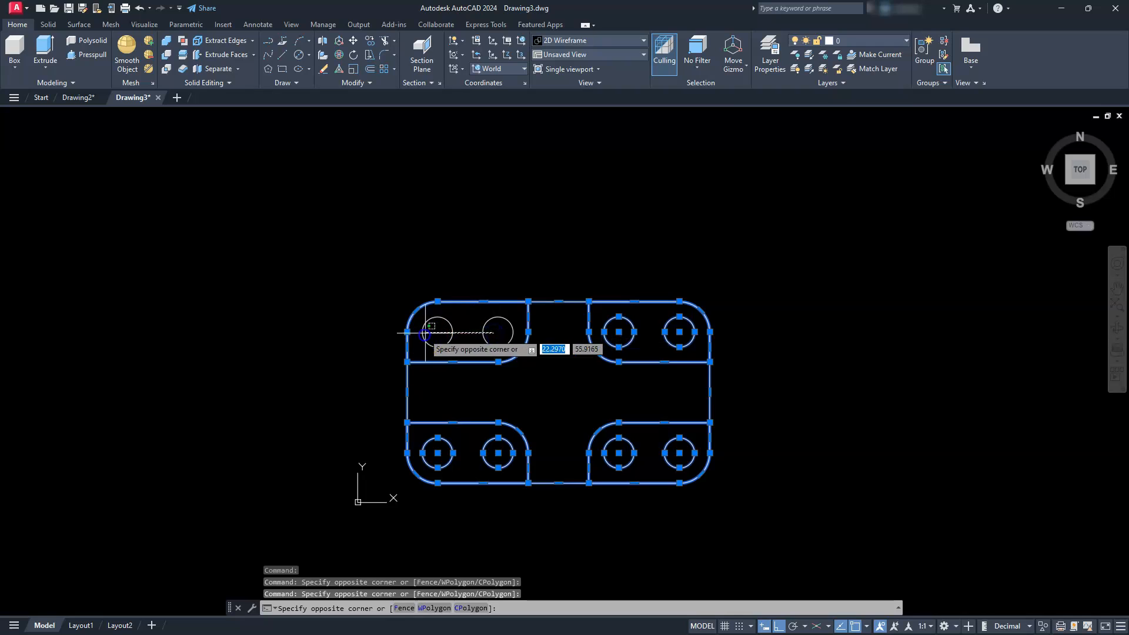
left_click(418, 306)
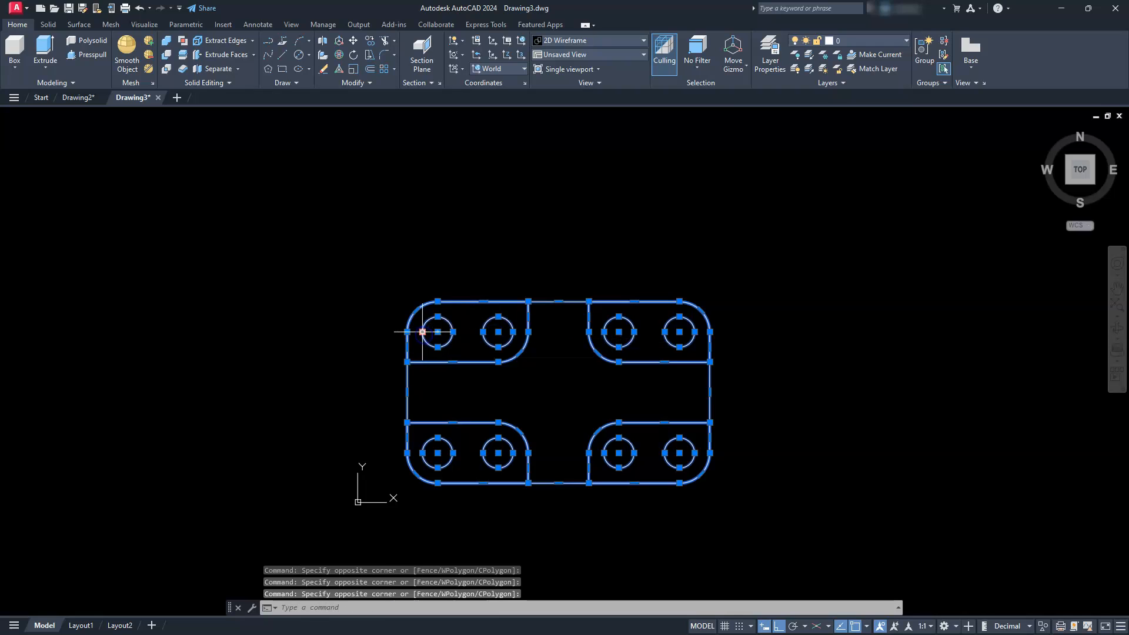
left_click(354, 41)
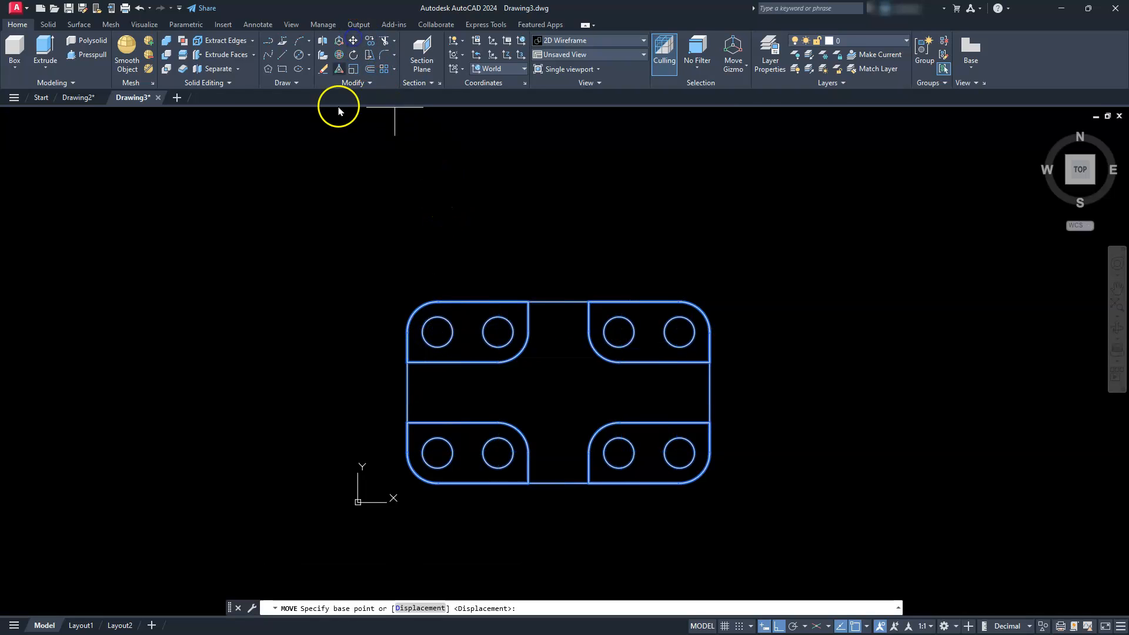
left_click(350, 453)
left_click(359, 220)
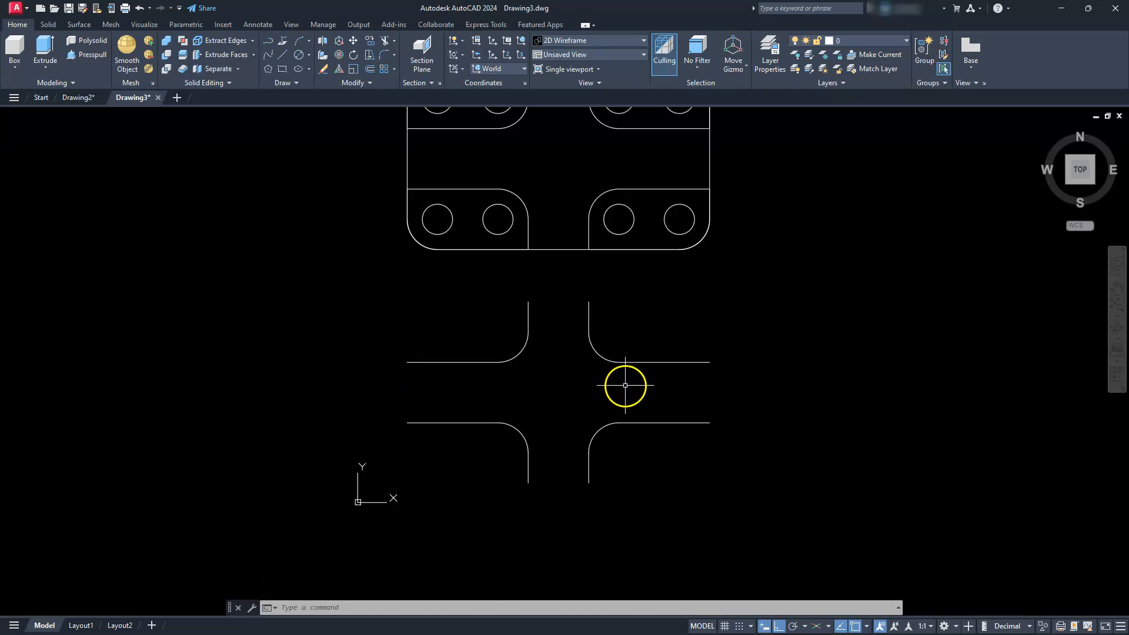
- Delete the original pocket lines and arcs left behind below the moved plan
left_click(649, 321)
left_click(448, 465)
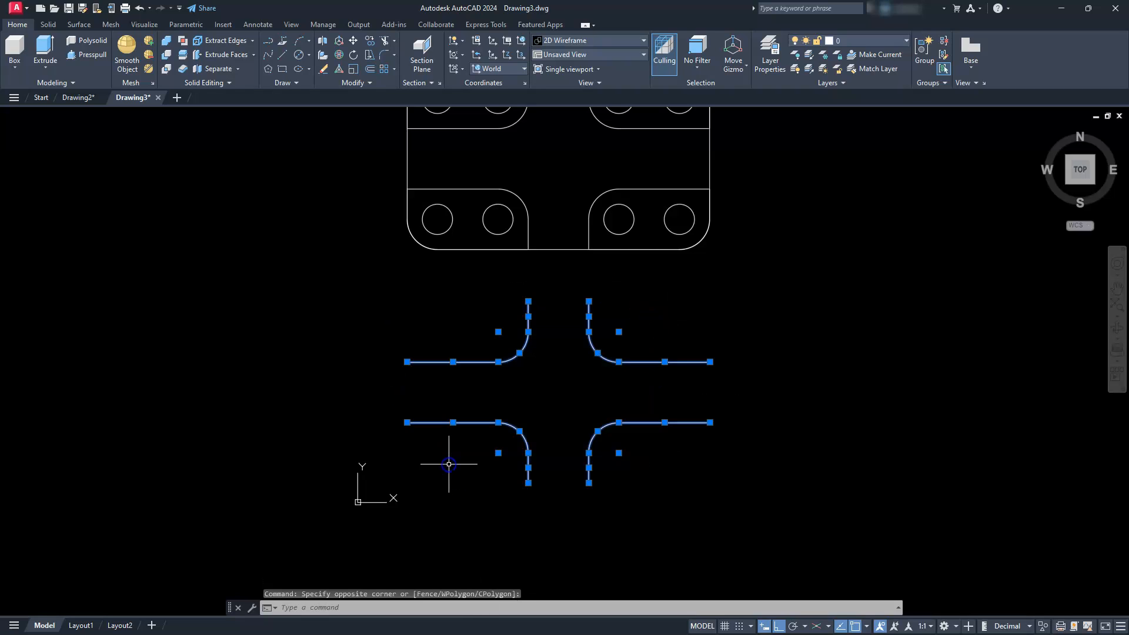
key("Delete")
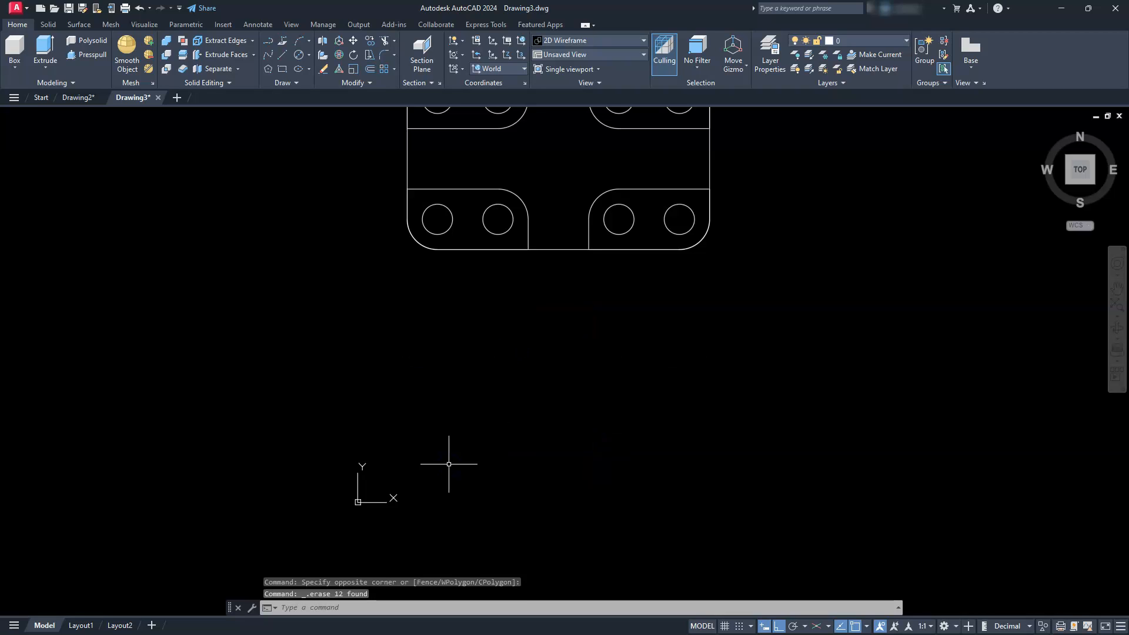
- Show the plan in the SW Isometric view with the Wireframe visual style
middle_click_drag(449, 464, 463, 554)
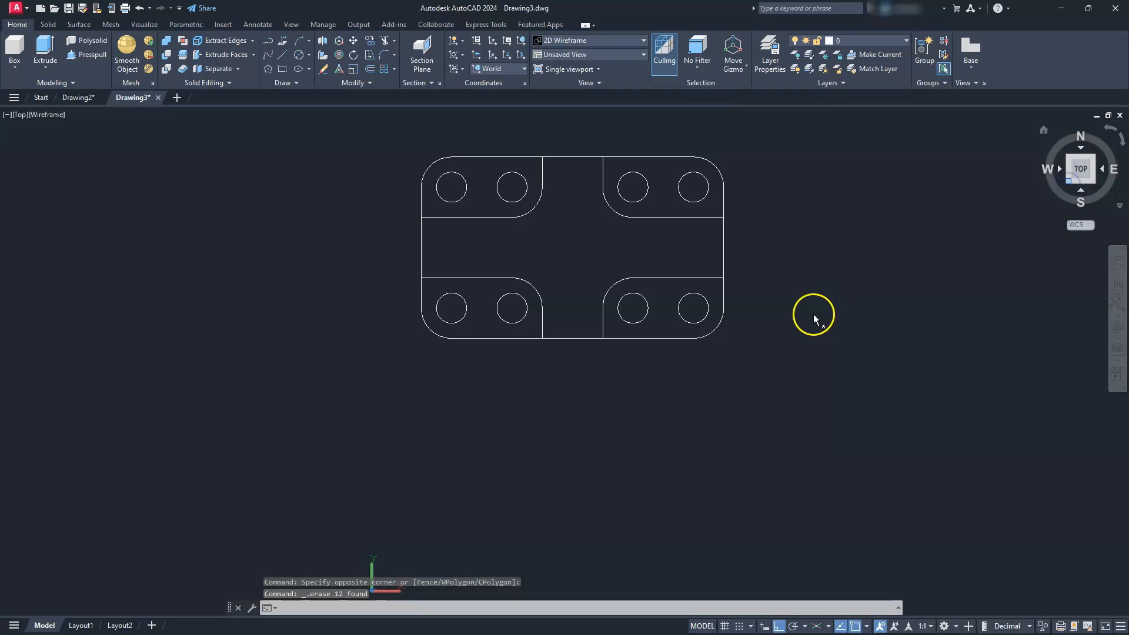
left_click(1097, 159)
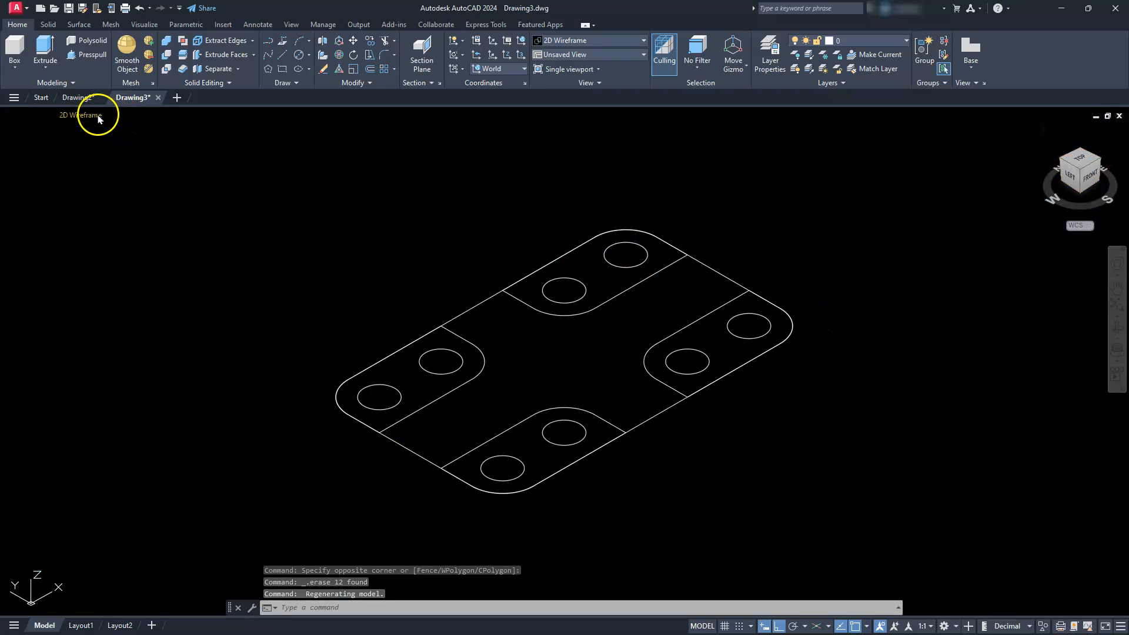
left_click(93, 116)
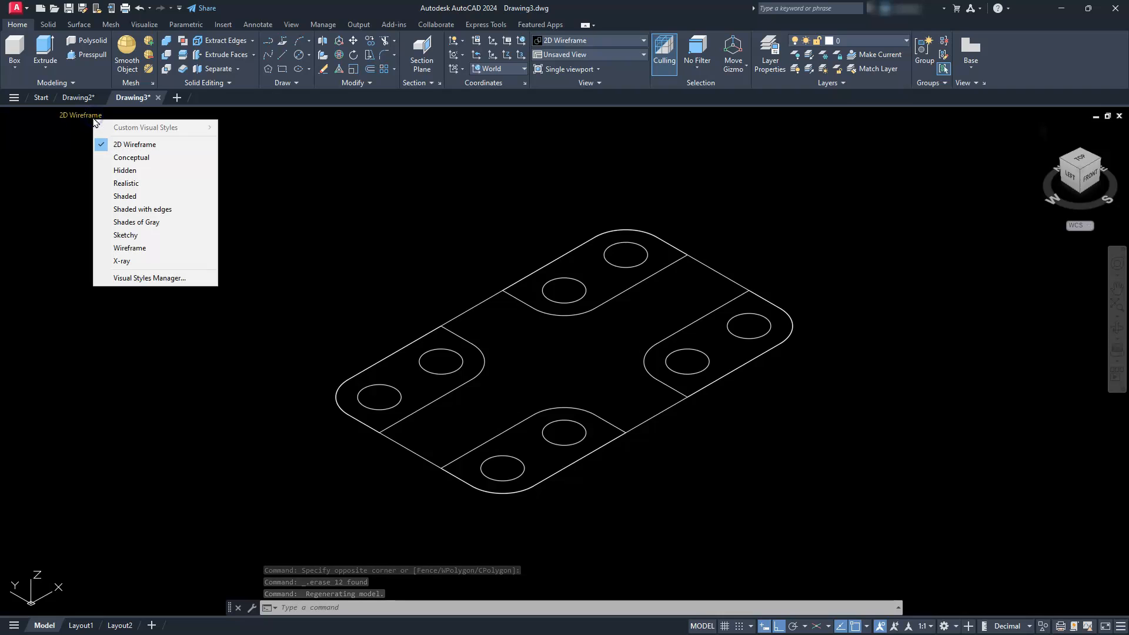
left_click(130, 248)
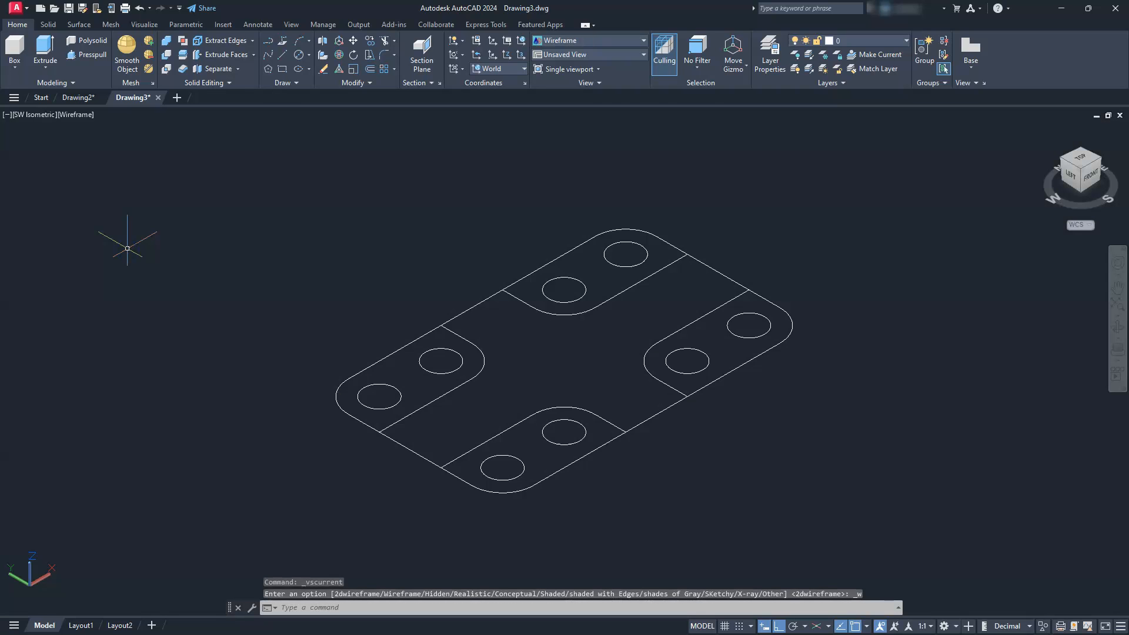
- Check the front view's height dimensions in Drawing2, and extrude the outer outline in Drawing3 downward by 20
middle_click_drag(663, 489, 660, 464)
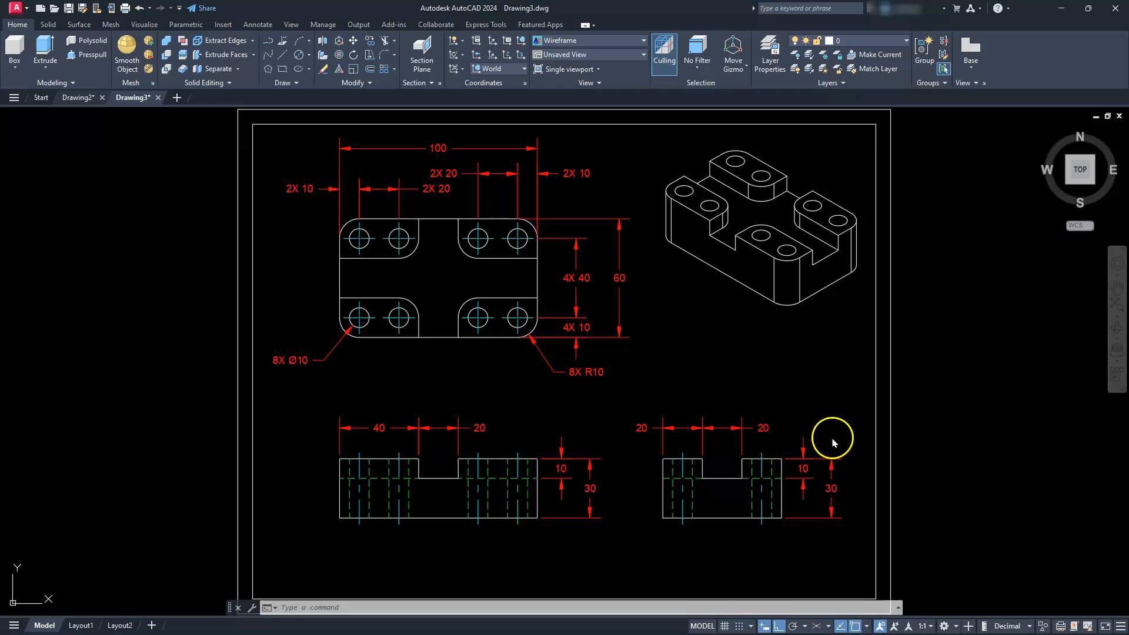
middle_click_drag(664, 488, 853, 414)
scroll(677, 415, "up", 6)
scroll(640, 426, "down", 2)
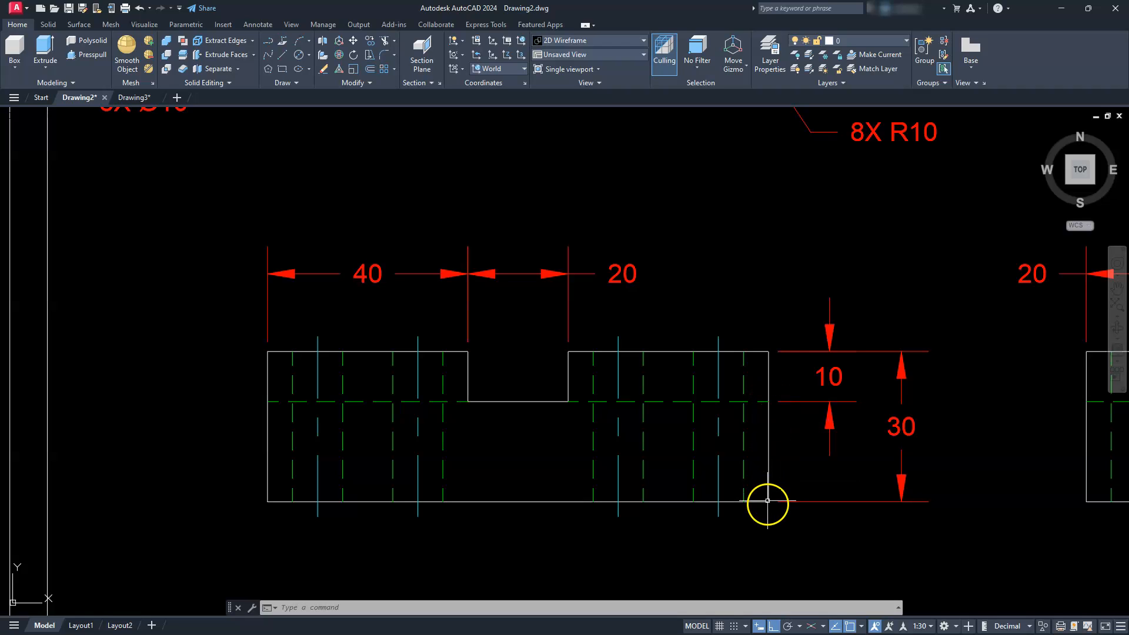
left_click(134, 97)
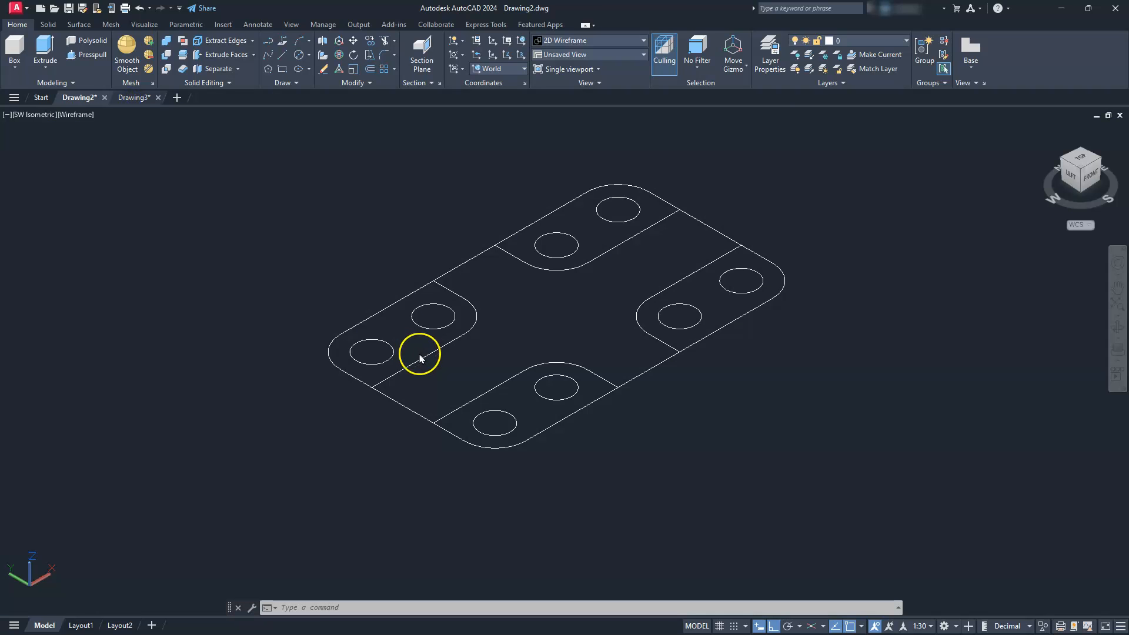
left_click(46, 49)
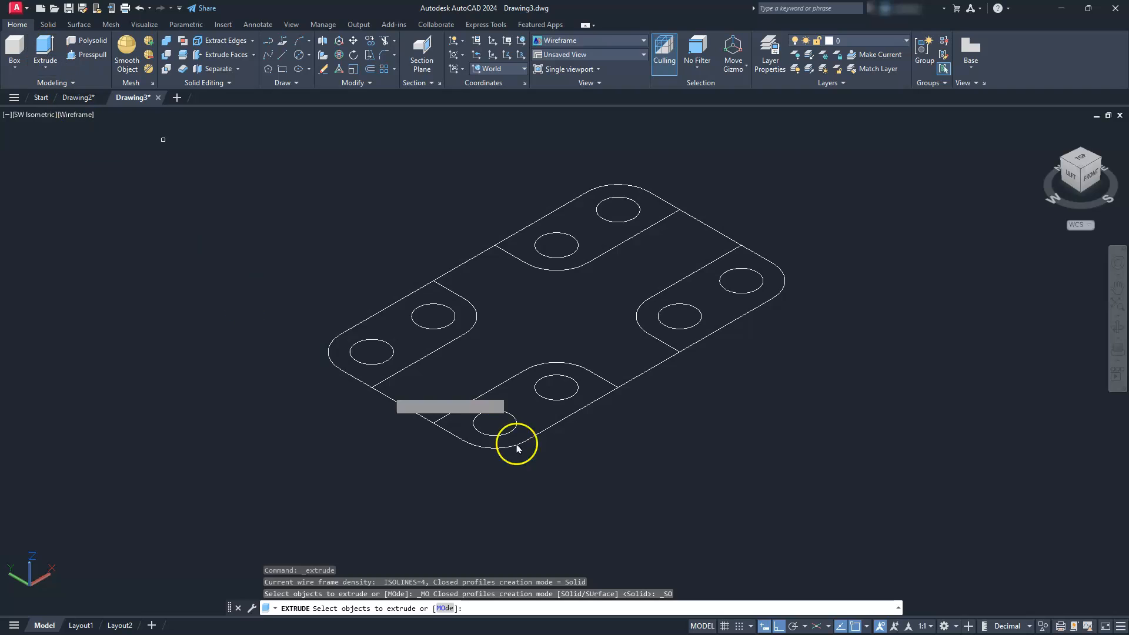
left_click(659, 365)
key("Return")
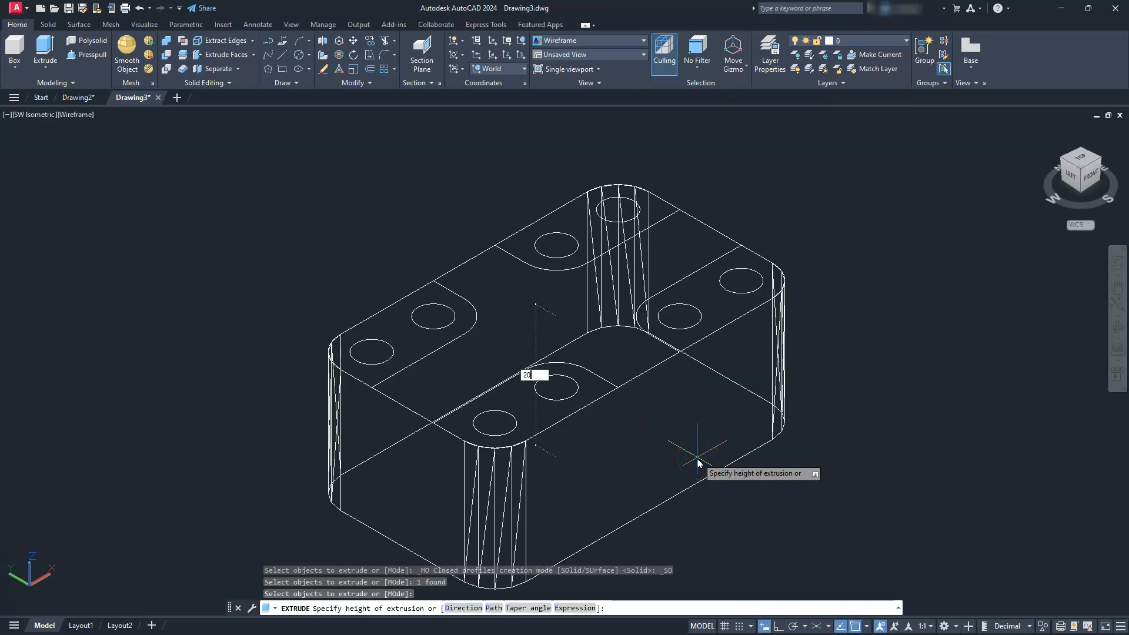
key("Return")
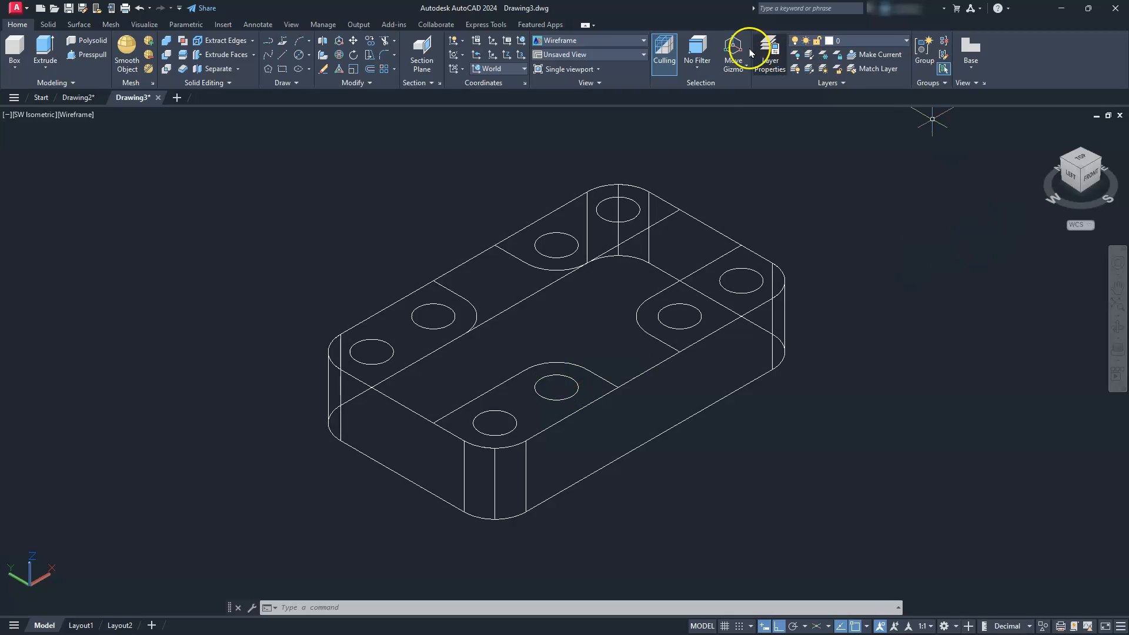
scroll(785, 262, "down", 2)
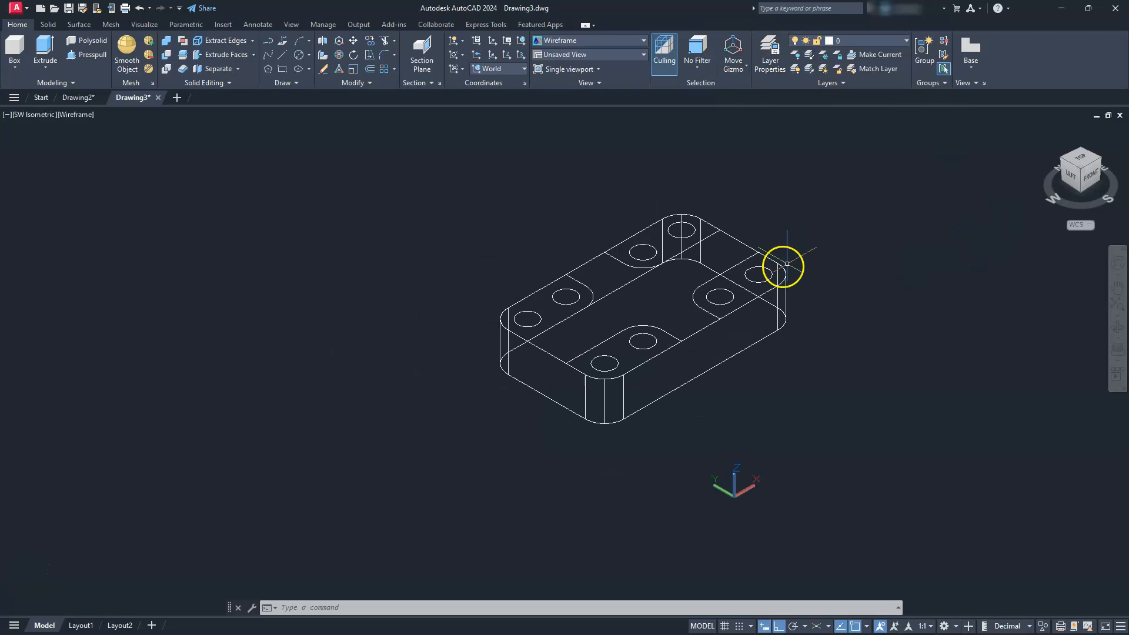
- Move the four inner closed polylines and the eight circles straight up by 10 above the extruded base
left_click(376, 170)
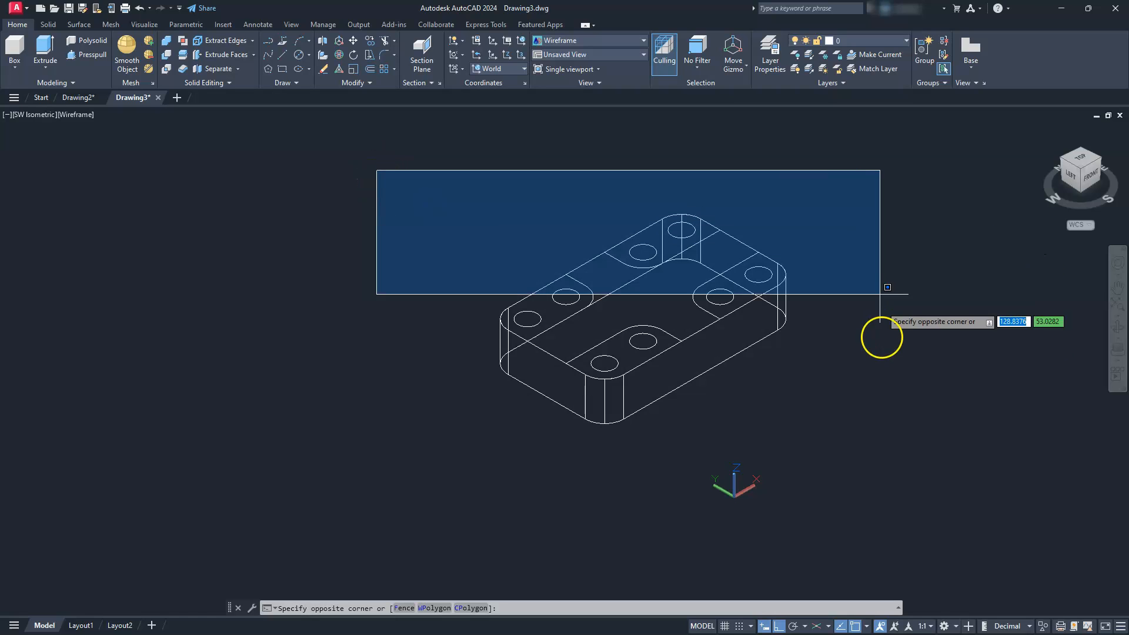
left_click(878, 385)
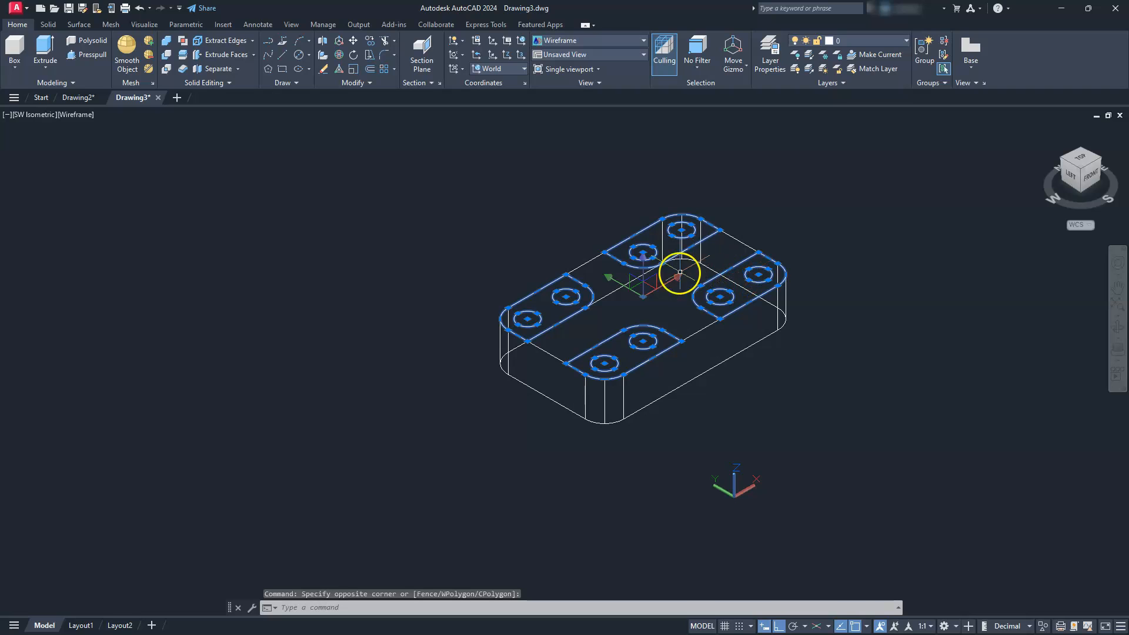
left_click(647, 263)
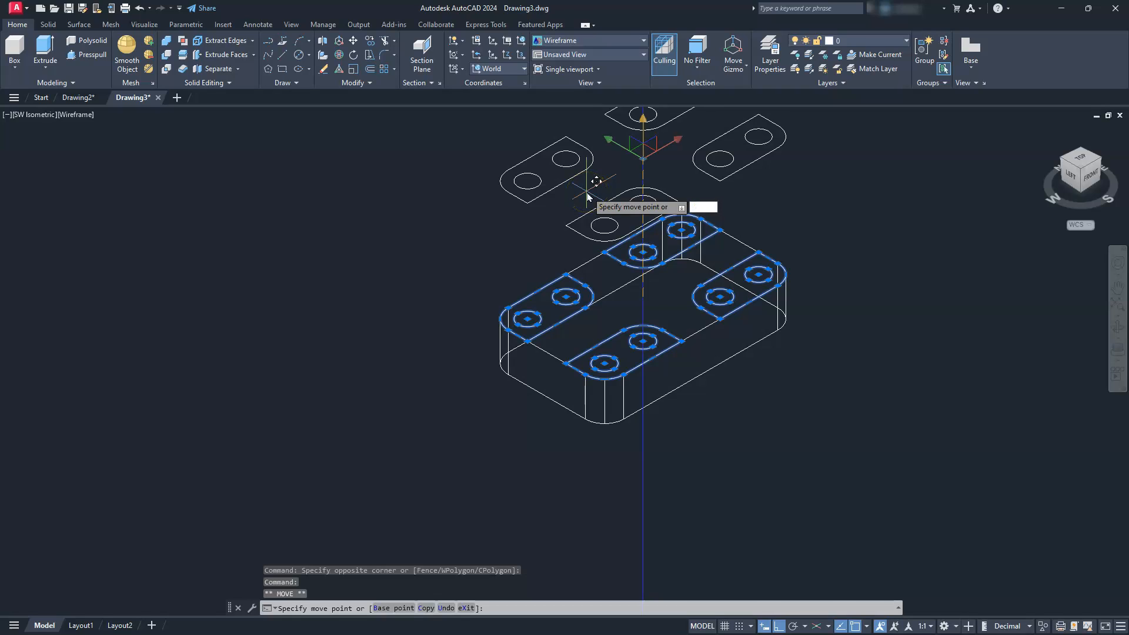
type("10")
key("Return")
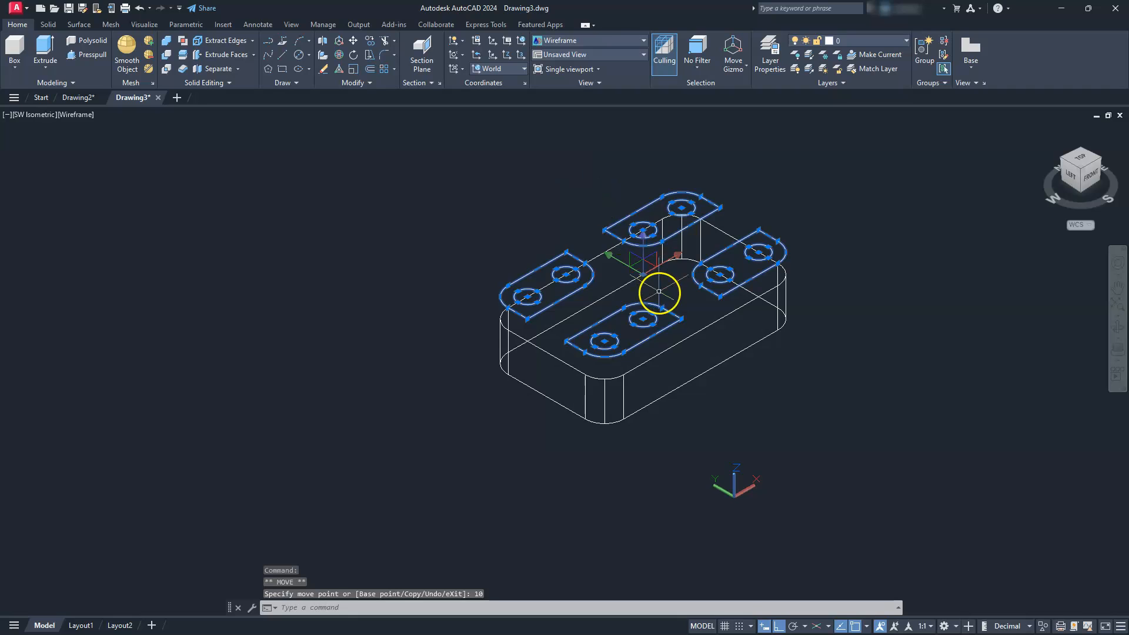
scroll(655, 318, "up", 3)
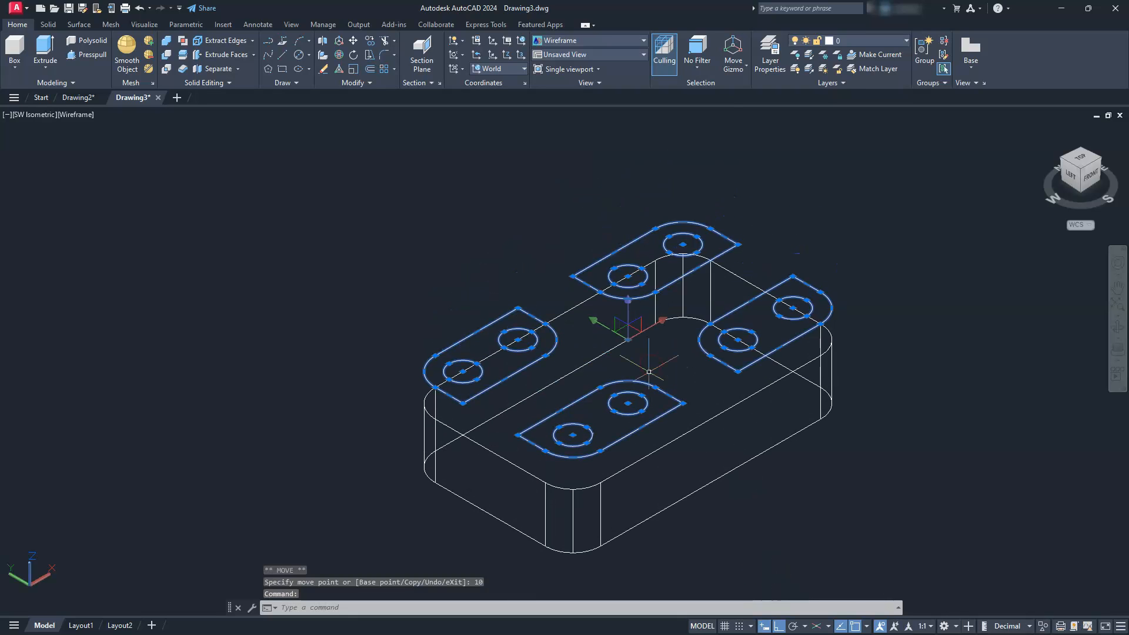
key("Escape")
key("Escape")
- Extrude the four raised polylines downward by 30 as solids and display the model in the Shades of Gray visual style
left_click(39, 47)
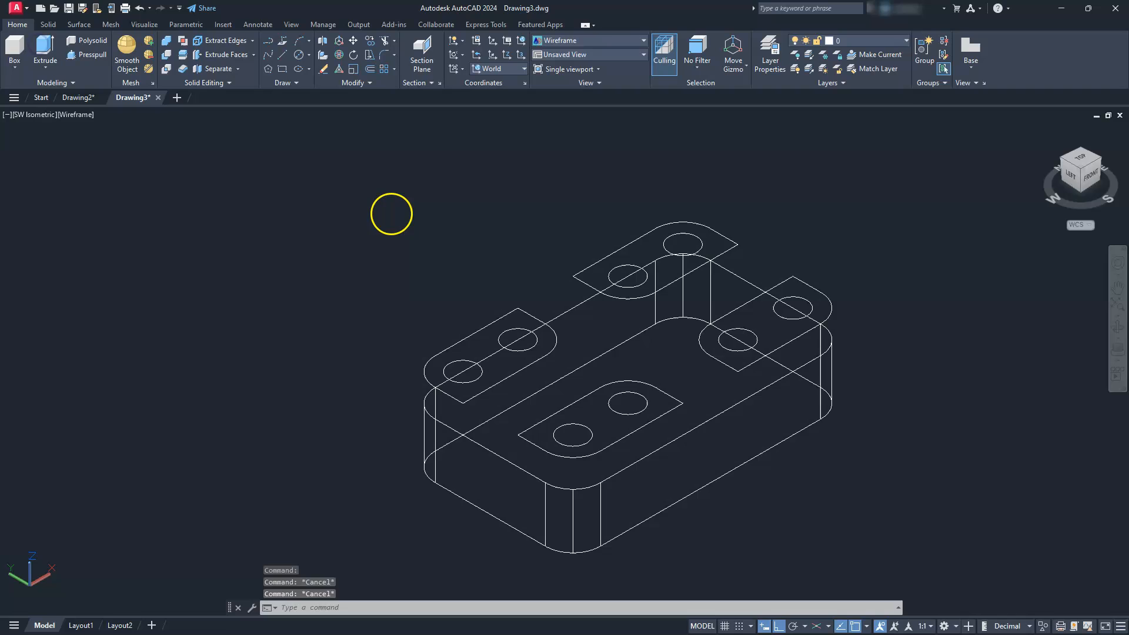
left_click(495, 324)
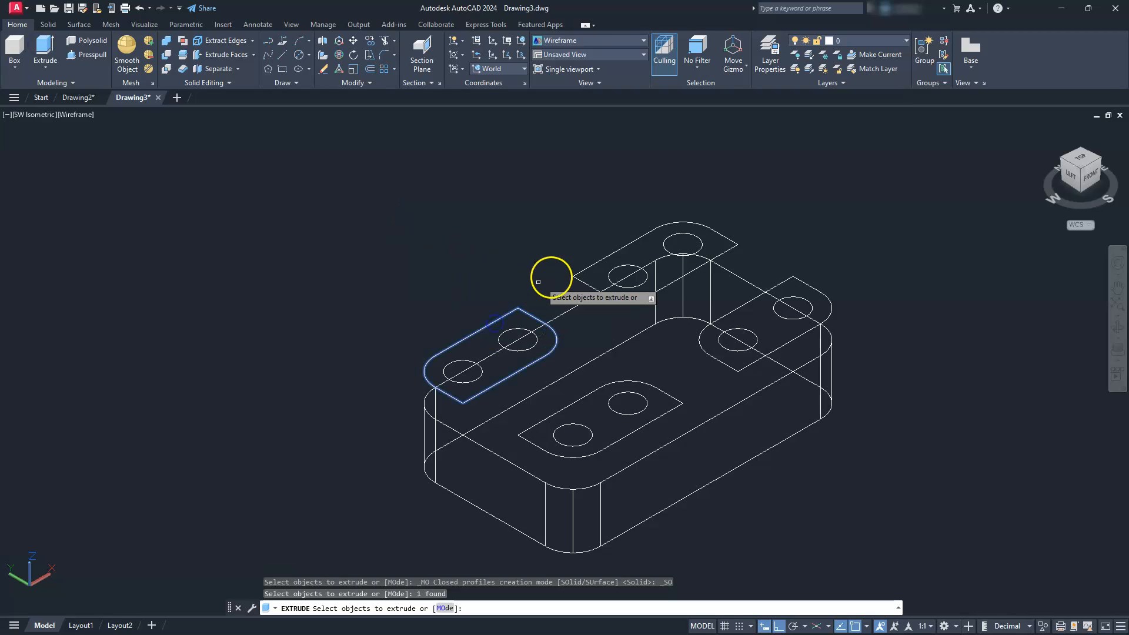
left_click(603, 258)
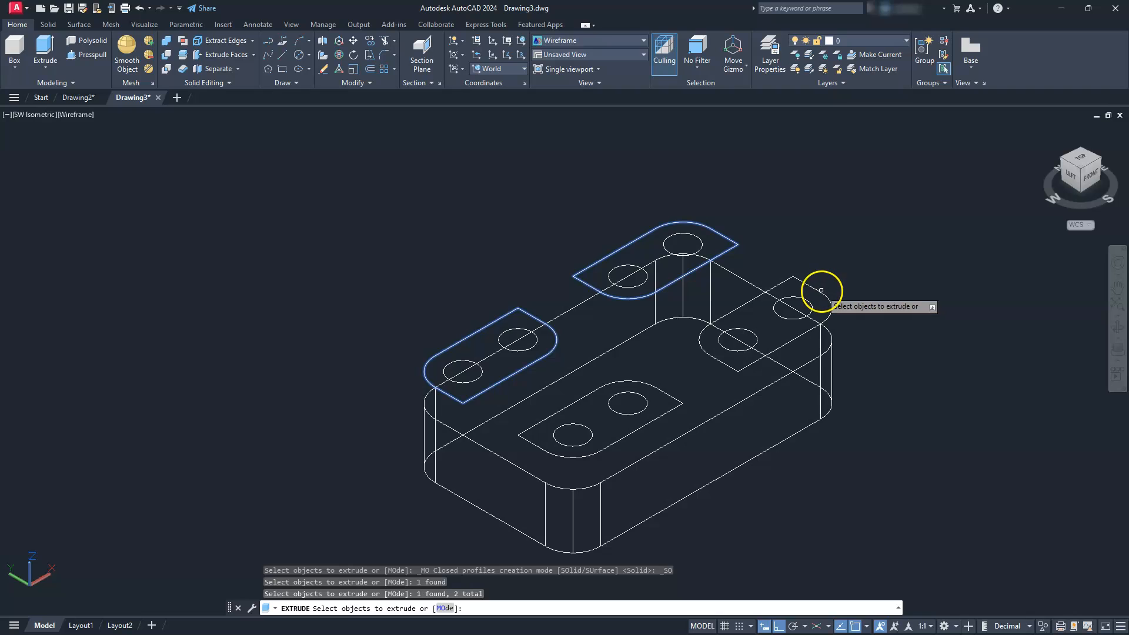
left_click(821, 291)
left_click(680, 404)
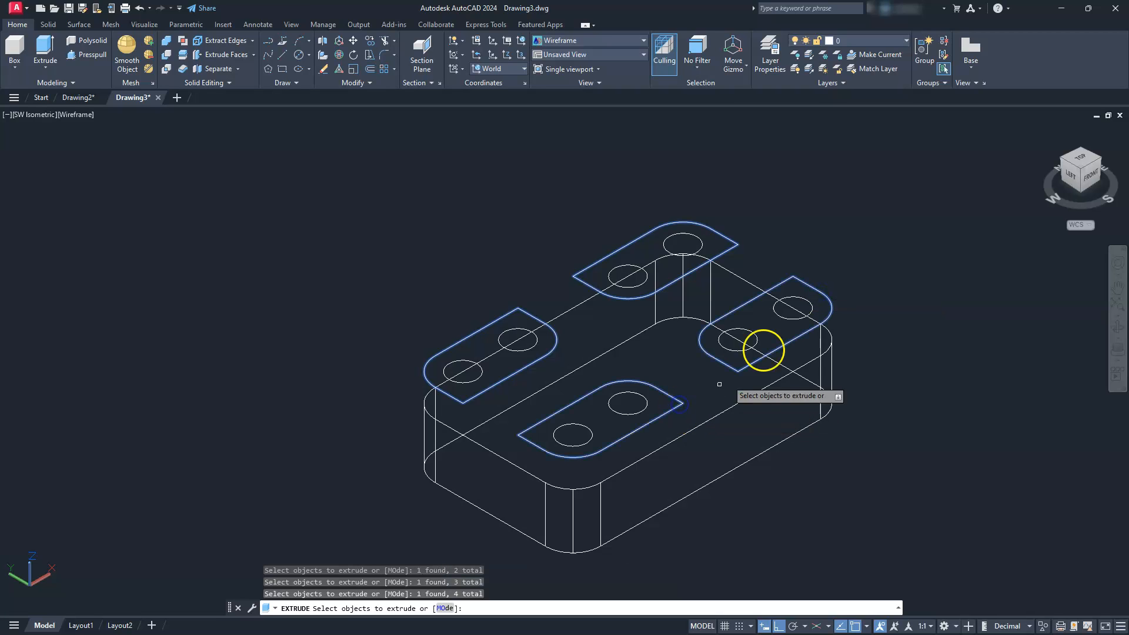
key("Return")
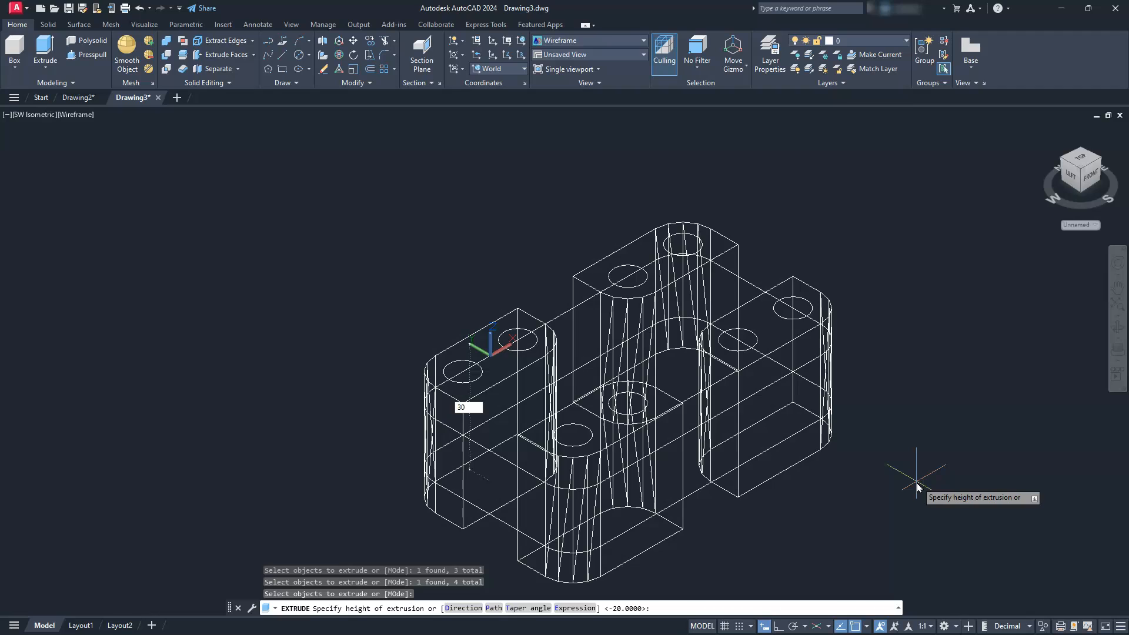
key("Return")
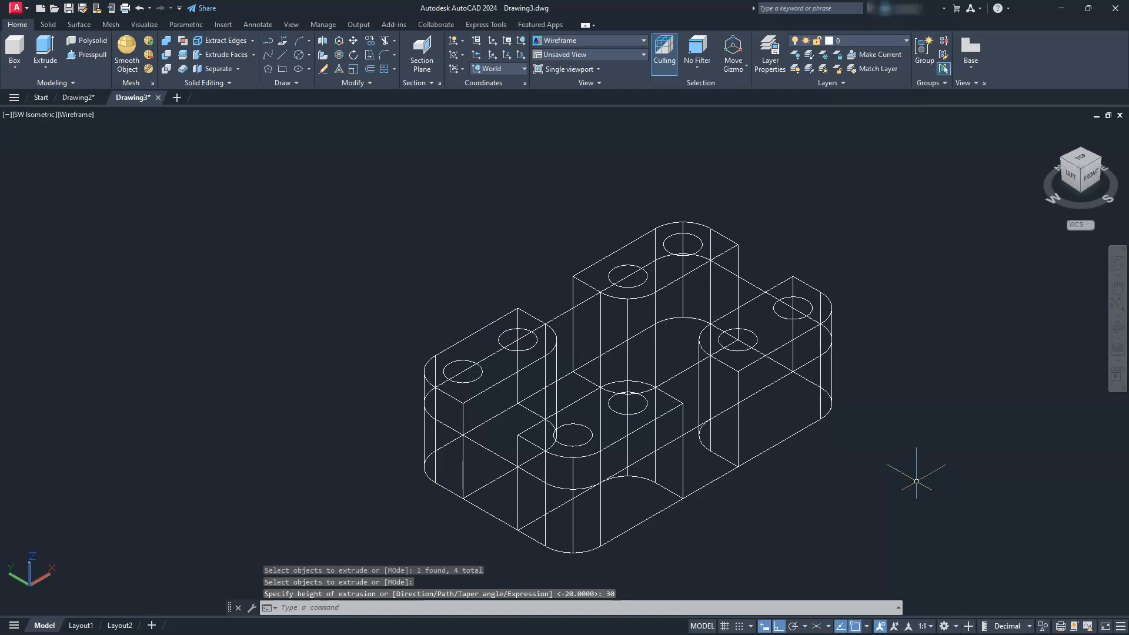
key("Escape")
key("Escape")
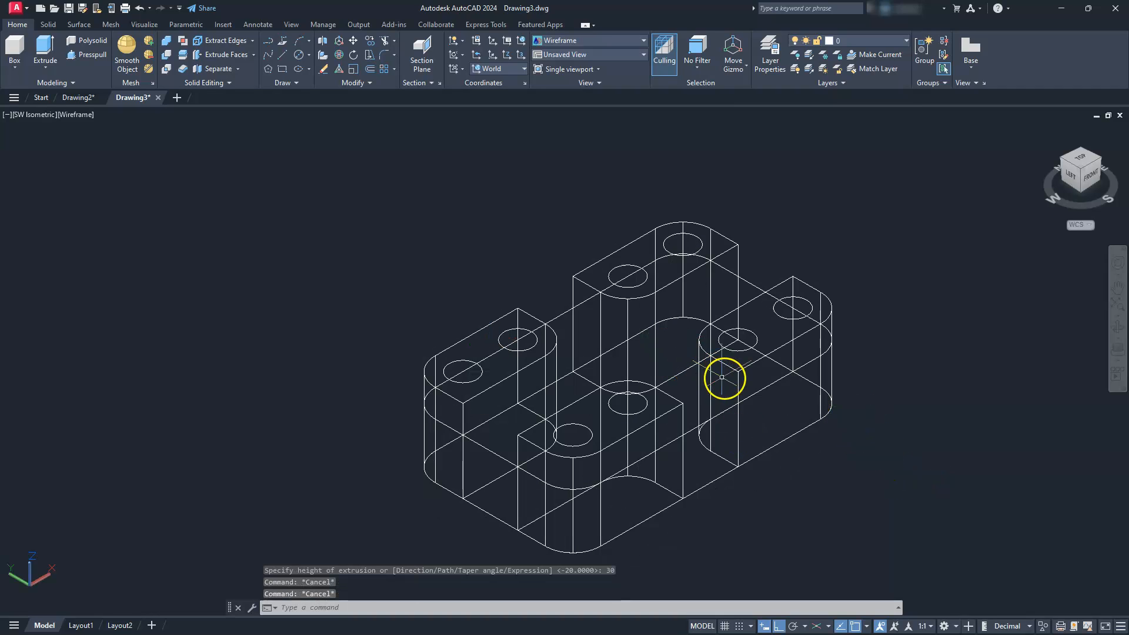
left_click(71, 116)
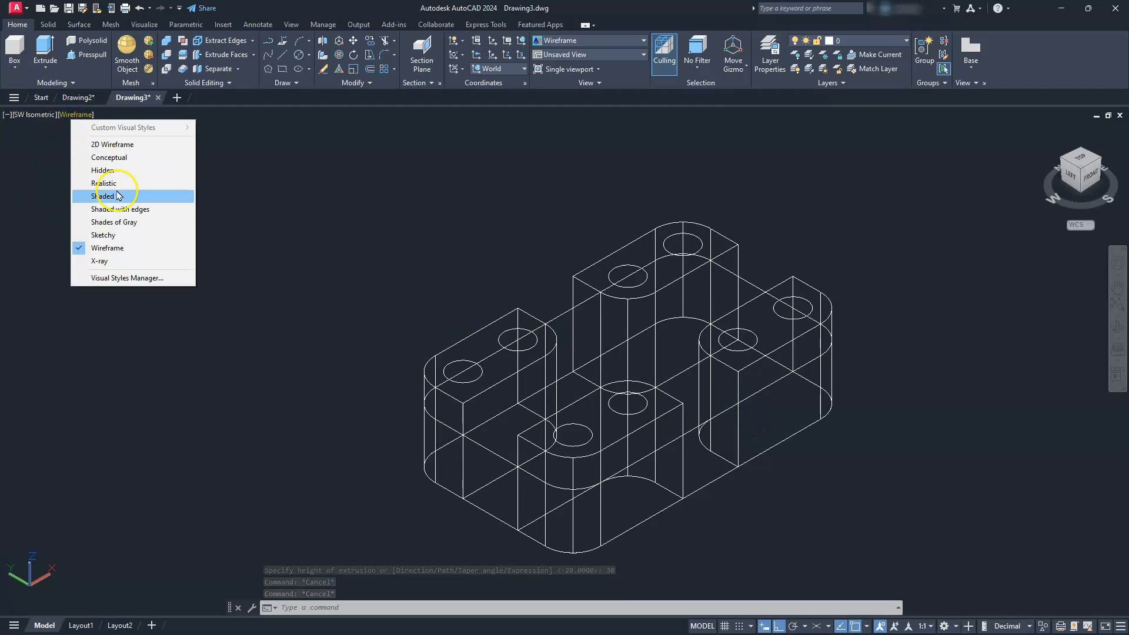
left_click(131, 224)
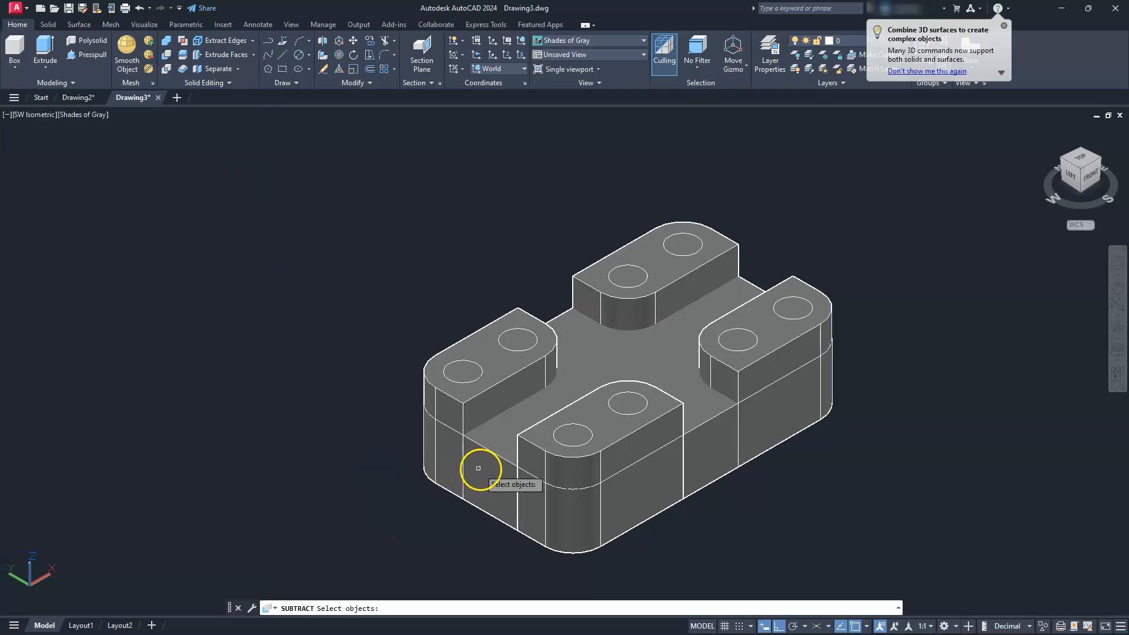
left_click(480, 512)
left_click(471, 503)
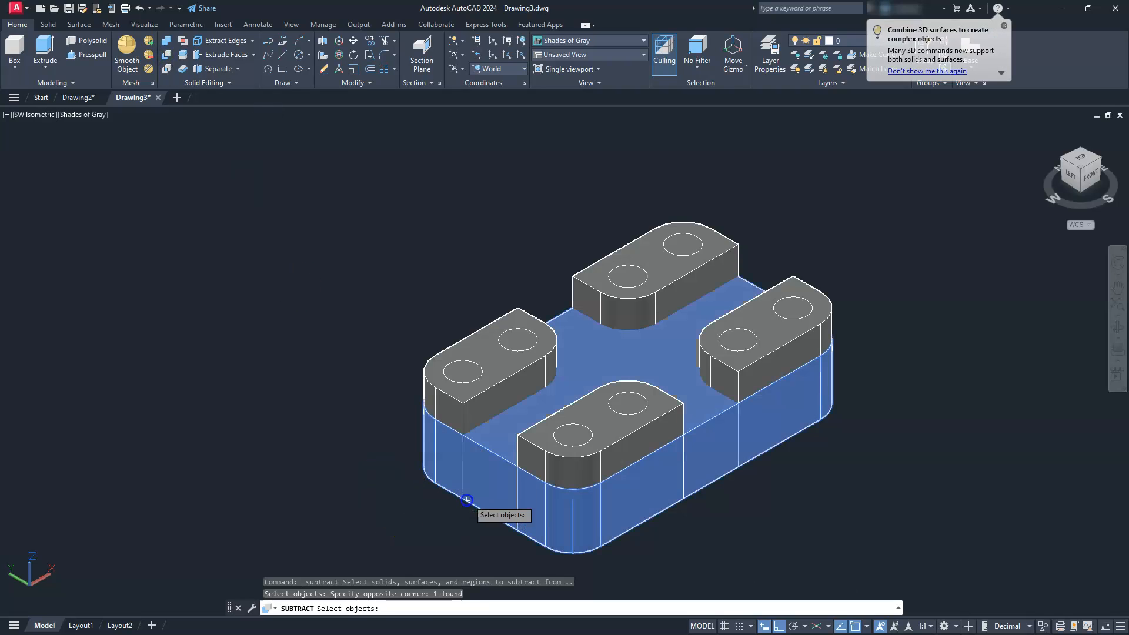
left_click(462, 410)
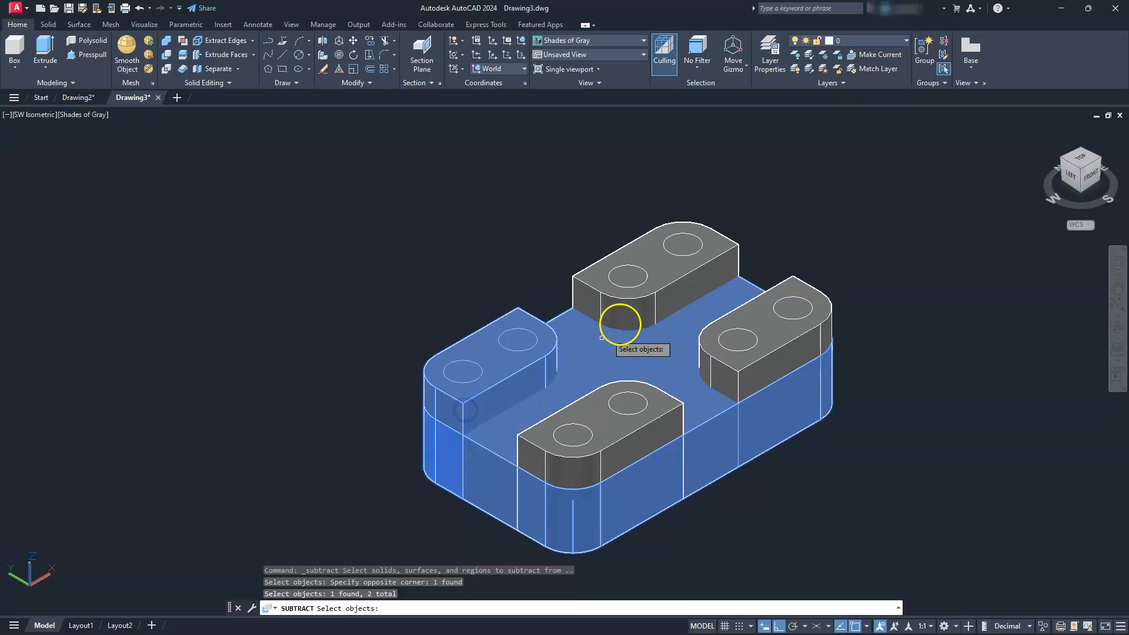
left_click(633, 302)
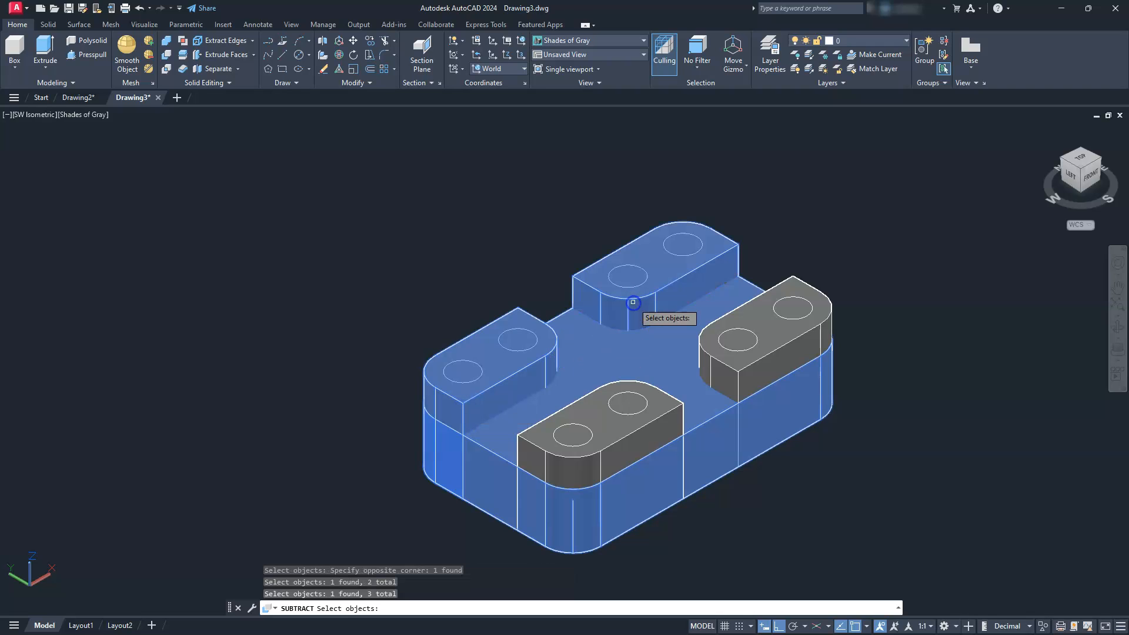
left_click(704, 351)
left_click(673, 394)
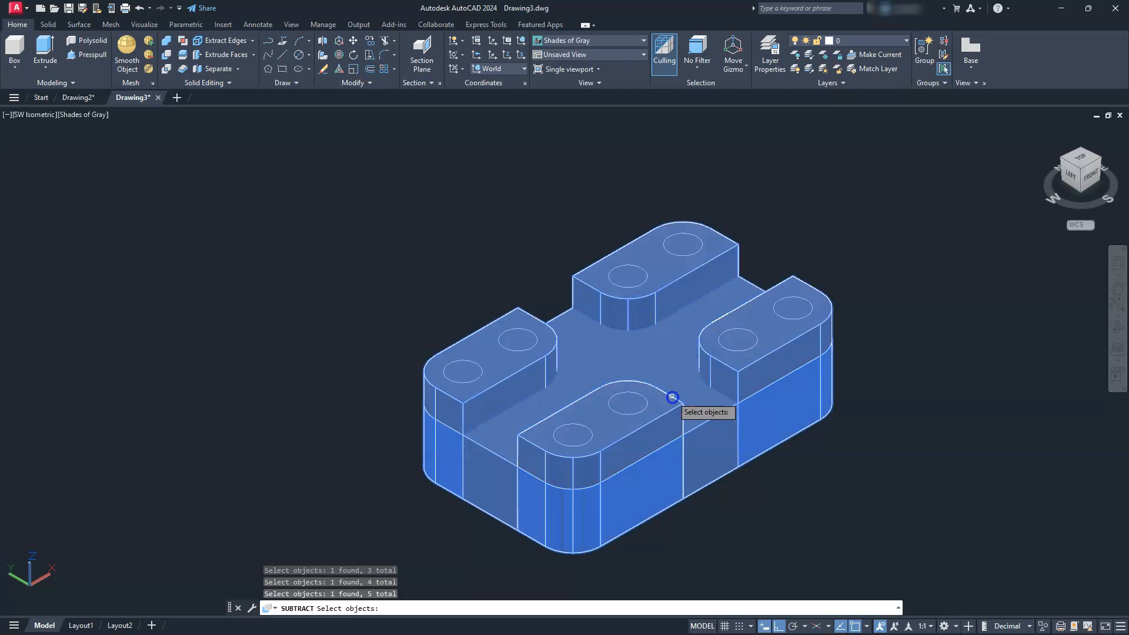
key("Return")
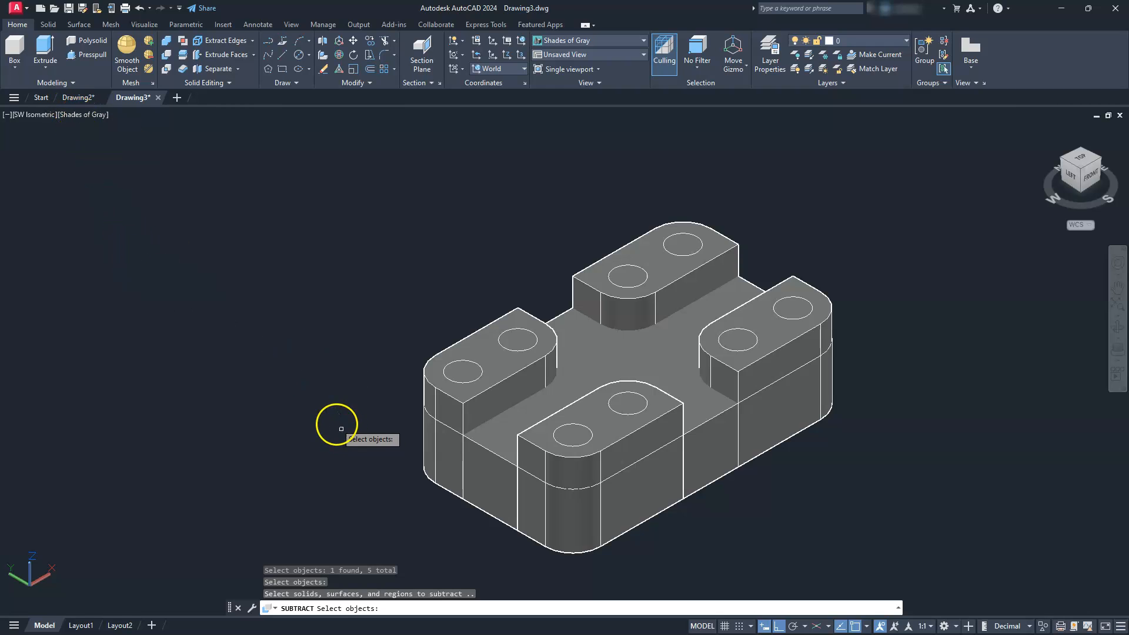
key("Escape")
key("Escape")
key("Escape")
key("Escape")
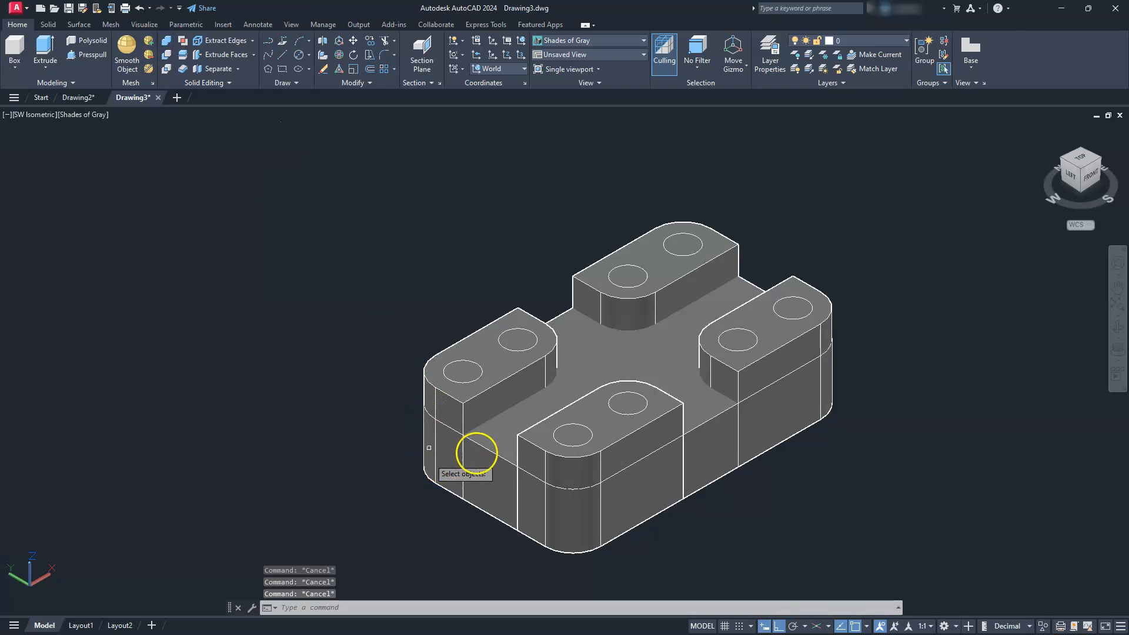
- Union the base solid with the four extruded corner pads
left_click(504, 458)
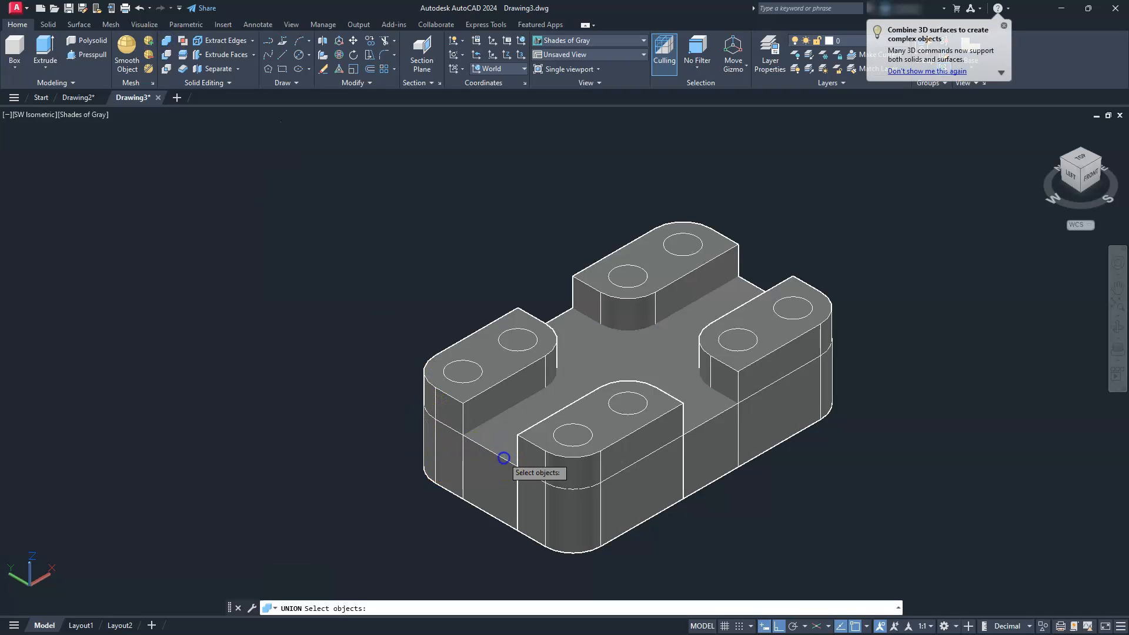
left_click(467, 401)
left_click(619, 296)
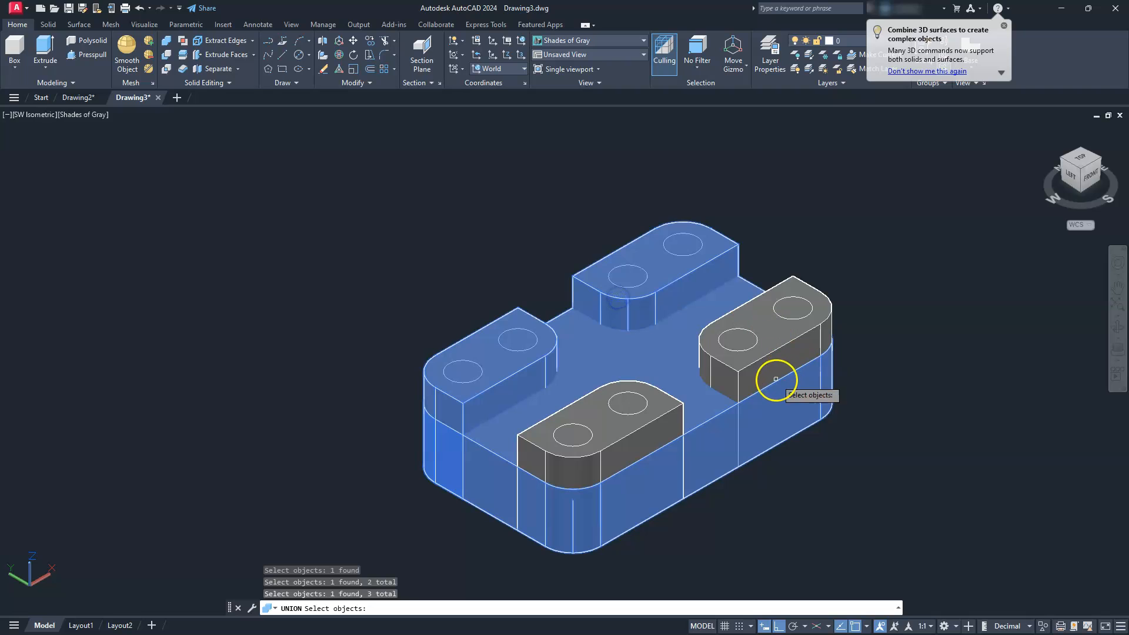
left_click(739, 370)
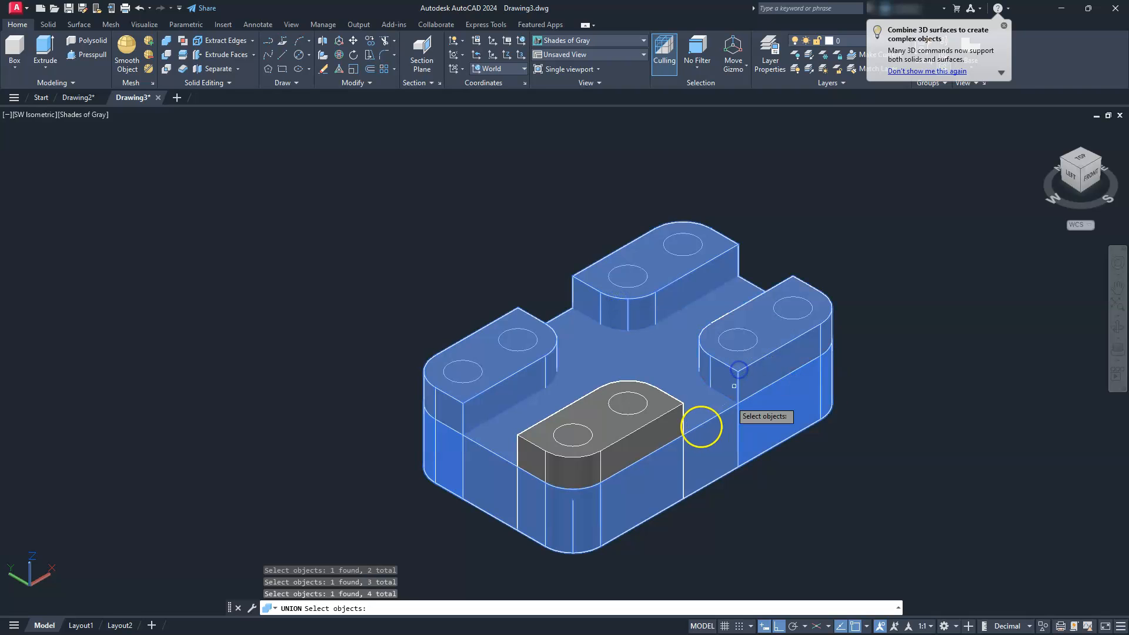
left_click(664, 413)
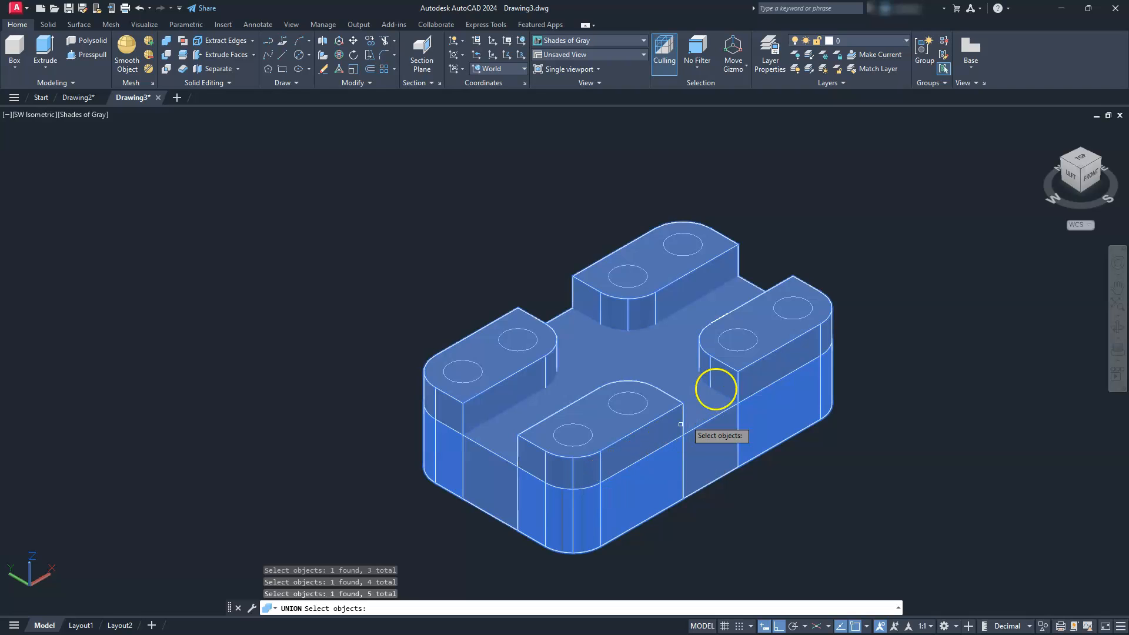
key("Return")
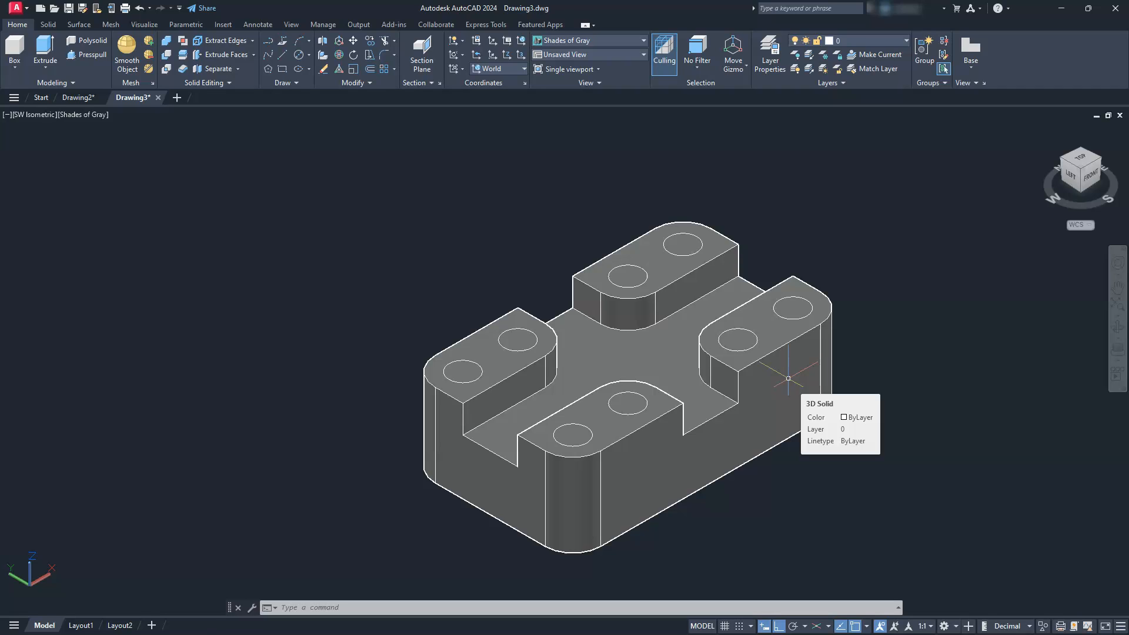
- Set the visual style to Wireframe and extrude the eight circles downward by 1000, through the united block
left_click(74, 115)
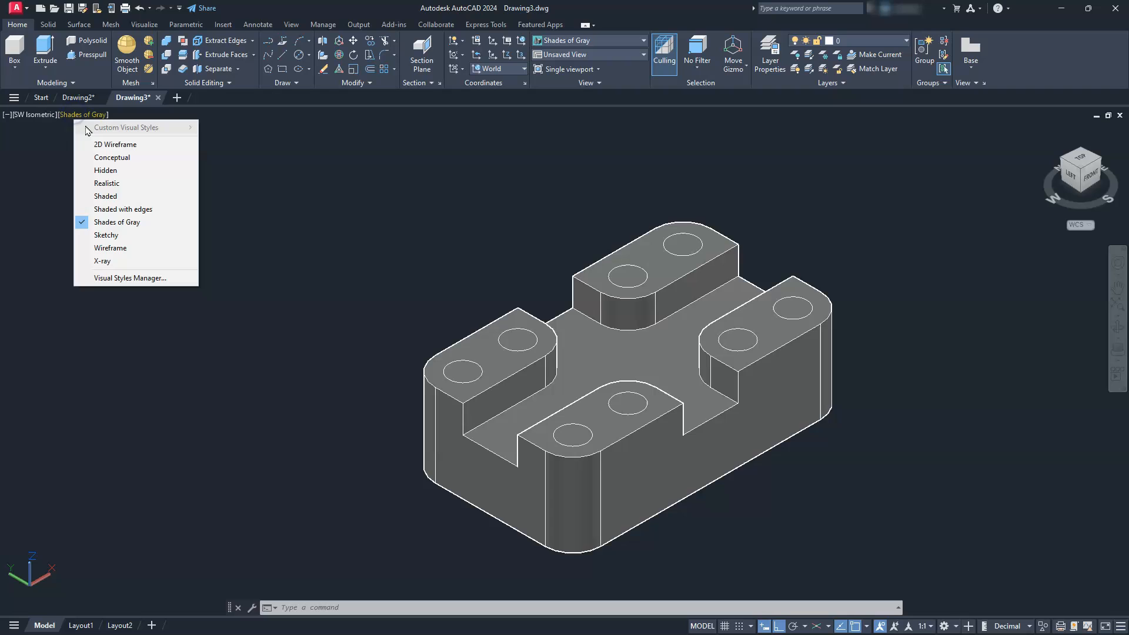
left_click(112, 248)
scroll(652, 229, "down", 2)
middle_click_drag(634, 255, 542, 295)
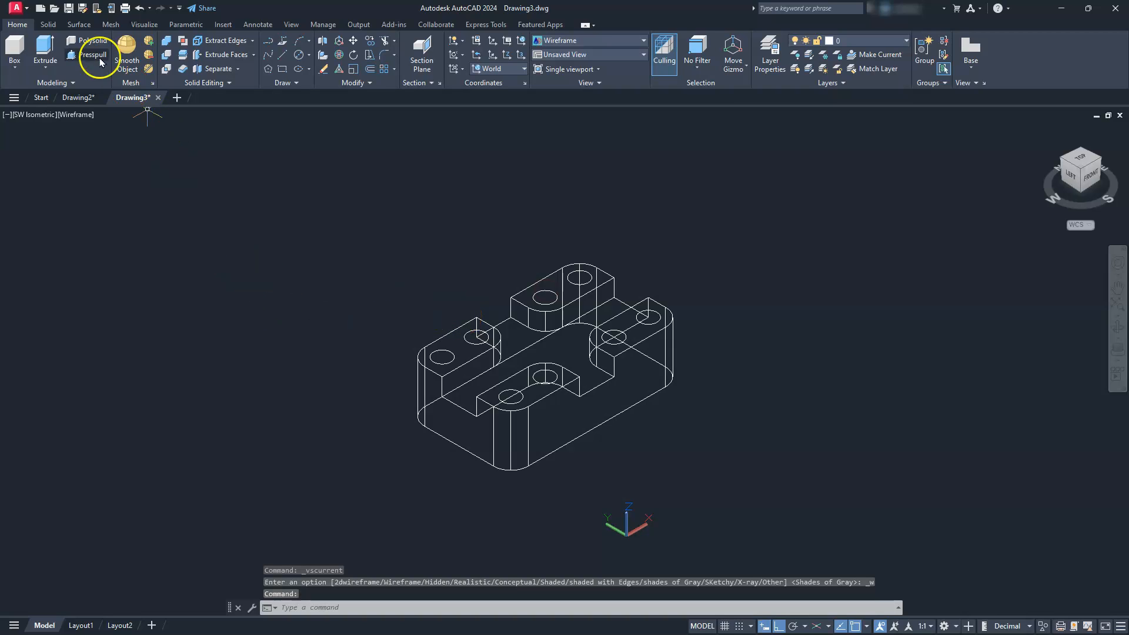
type("ext")
key("Return")
left_click(345, 430)
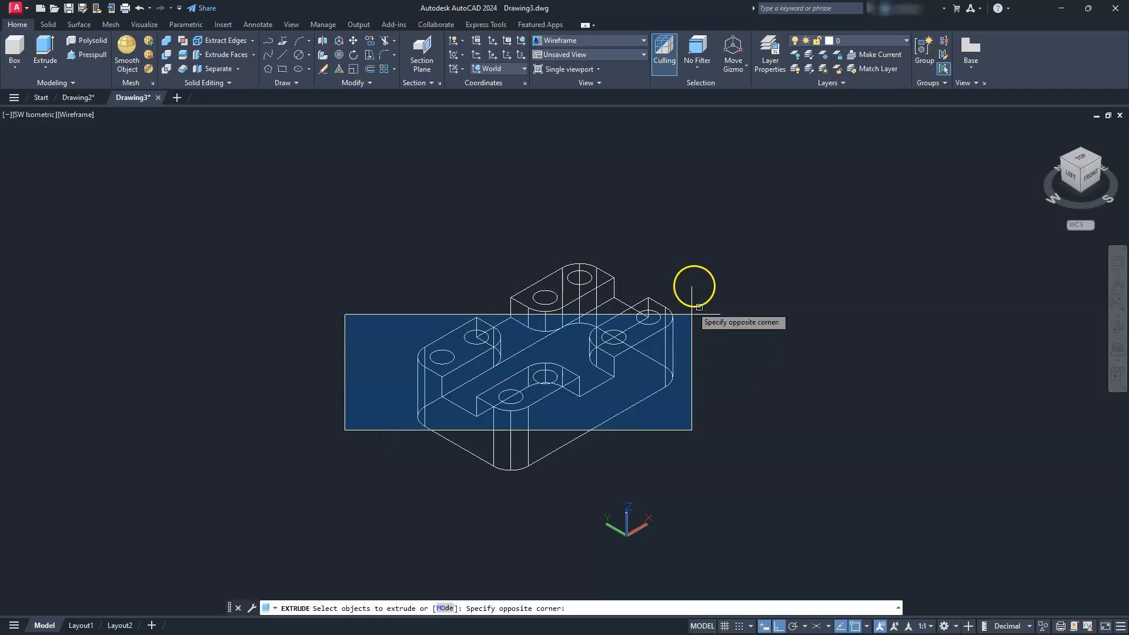
left_click(717, 224)
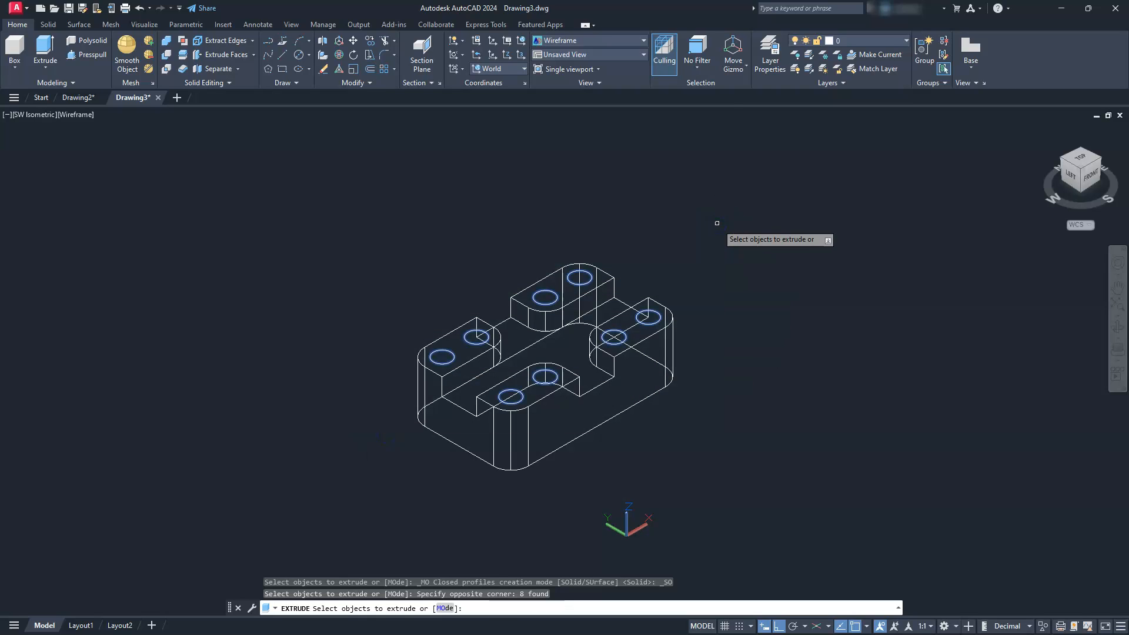
key("Return")
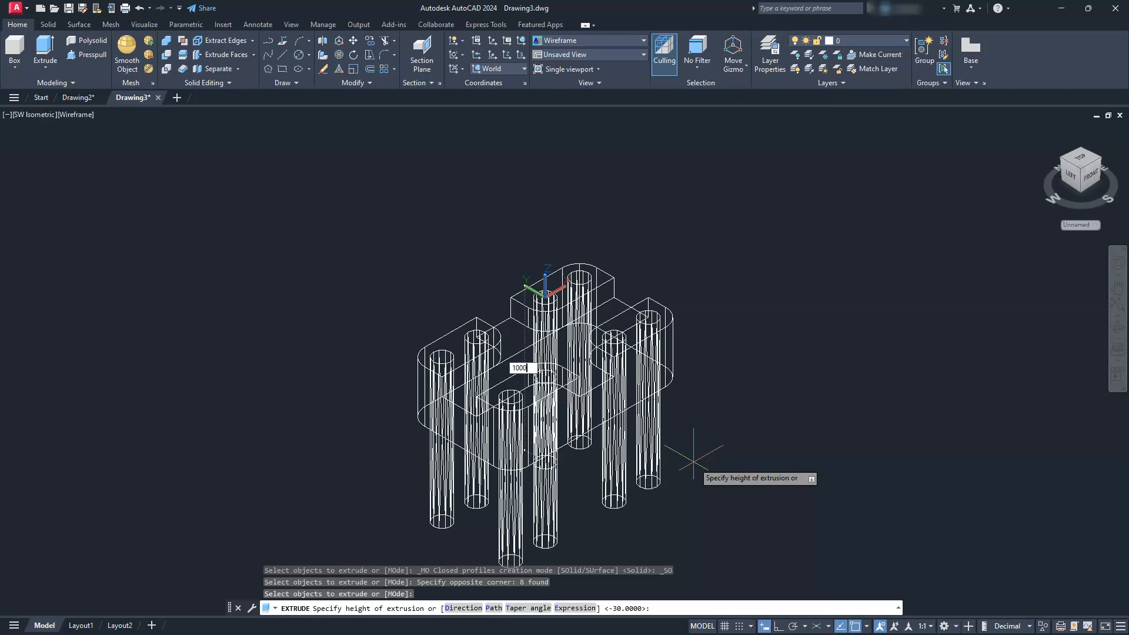
key("Return")
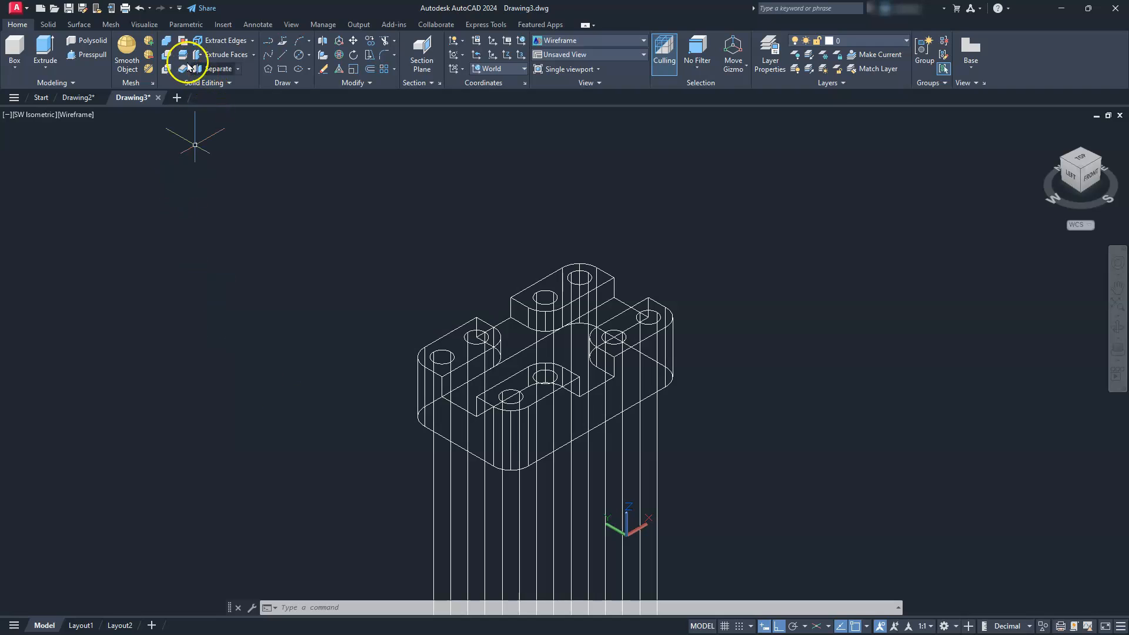
- Subtract the eight long cylinders from the united block to cut the through holes
left_click(167, 55)
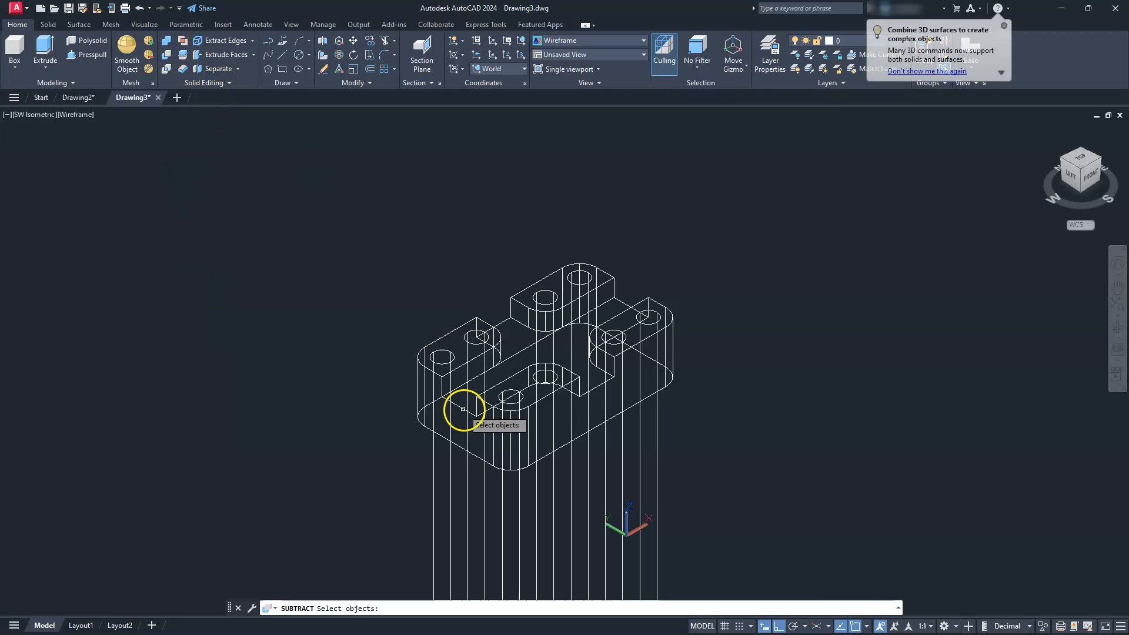
left_click(674, 352)
key("Return")
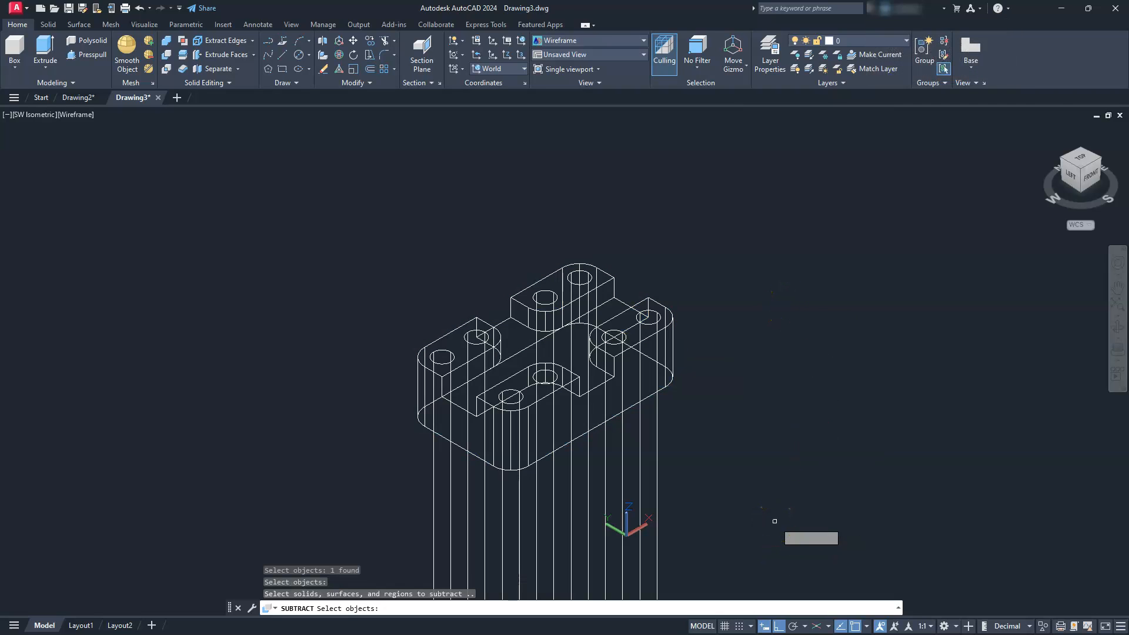
left_click_drag(774, 521, 235, 534)
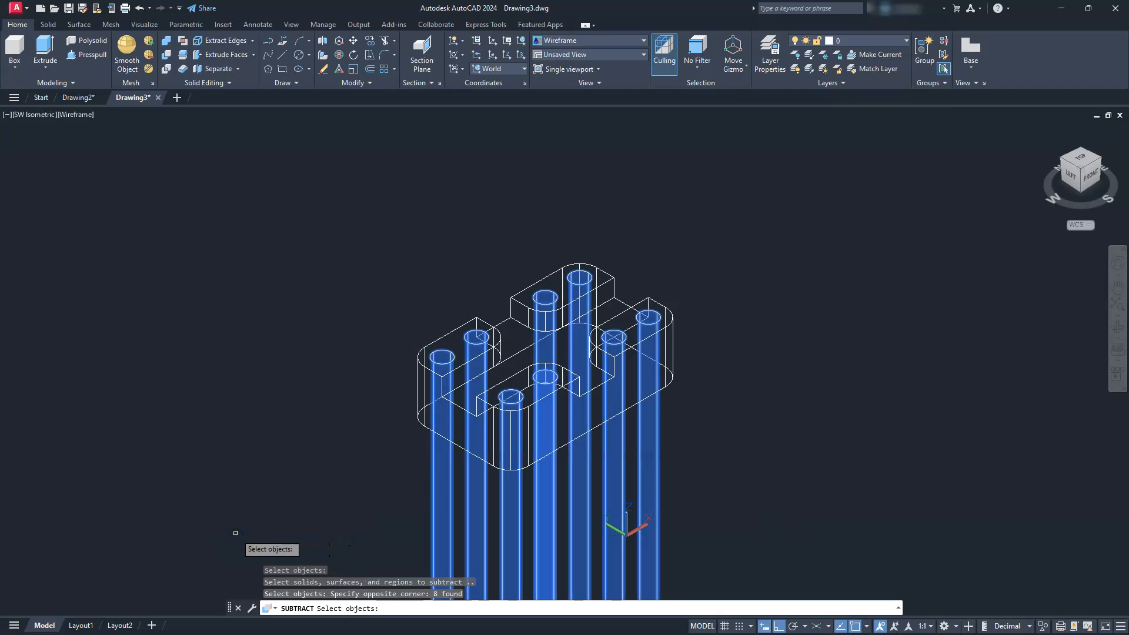
key("Return")
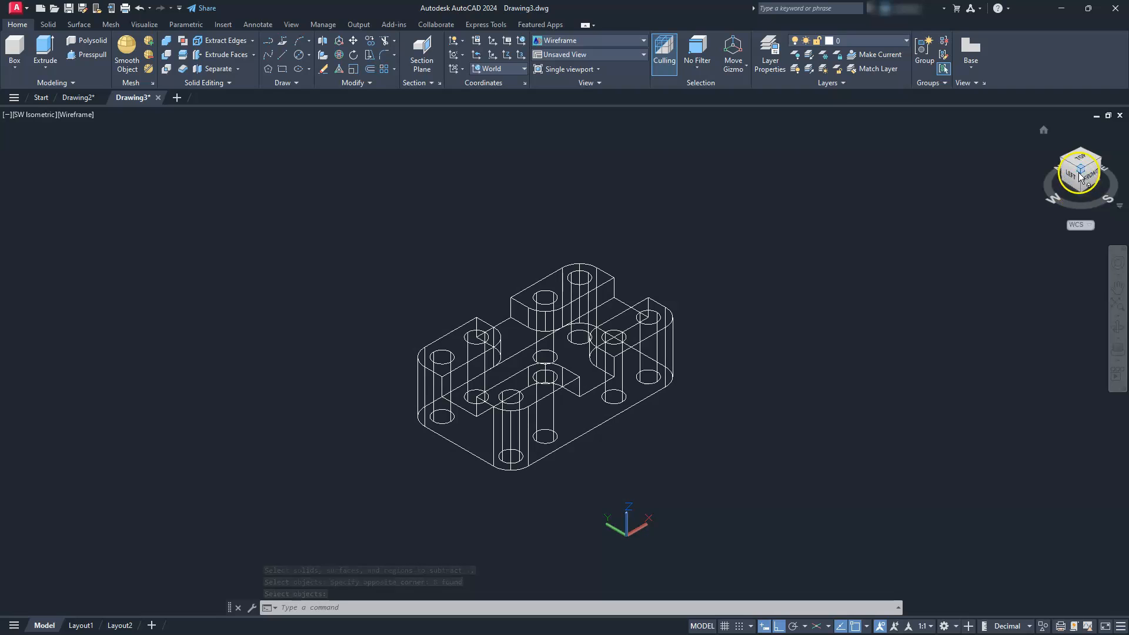
- View the finished block from the southeast isometric direction in the Shades of Gray visual style
left_click(1098, 163)
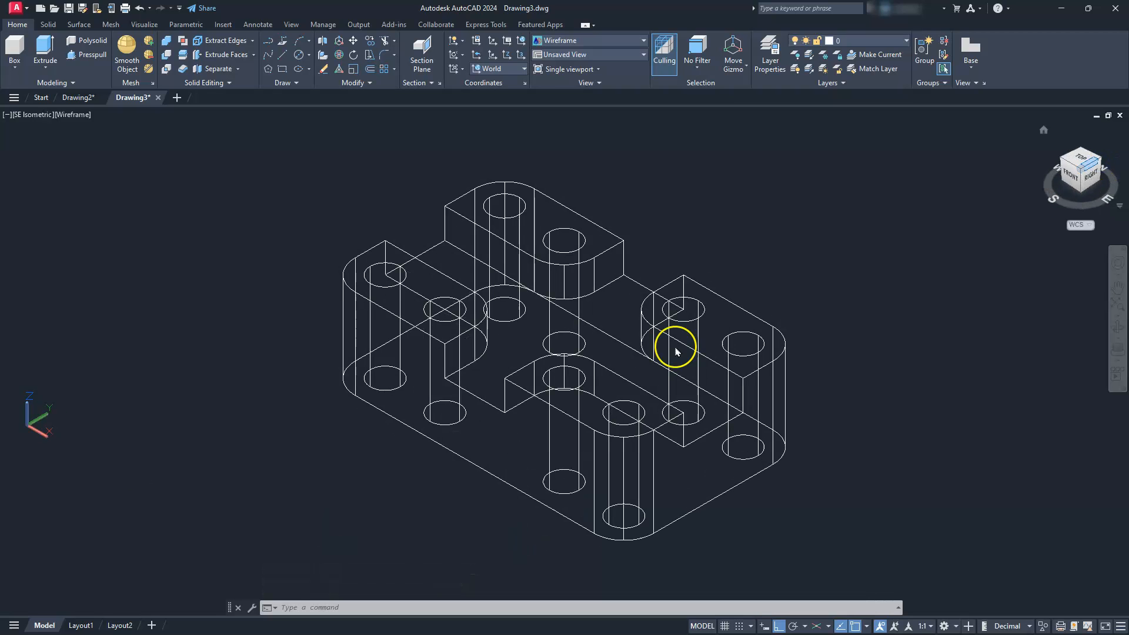
left_click(72, 115)
left_click(94, 218)
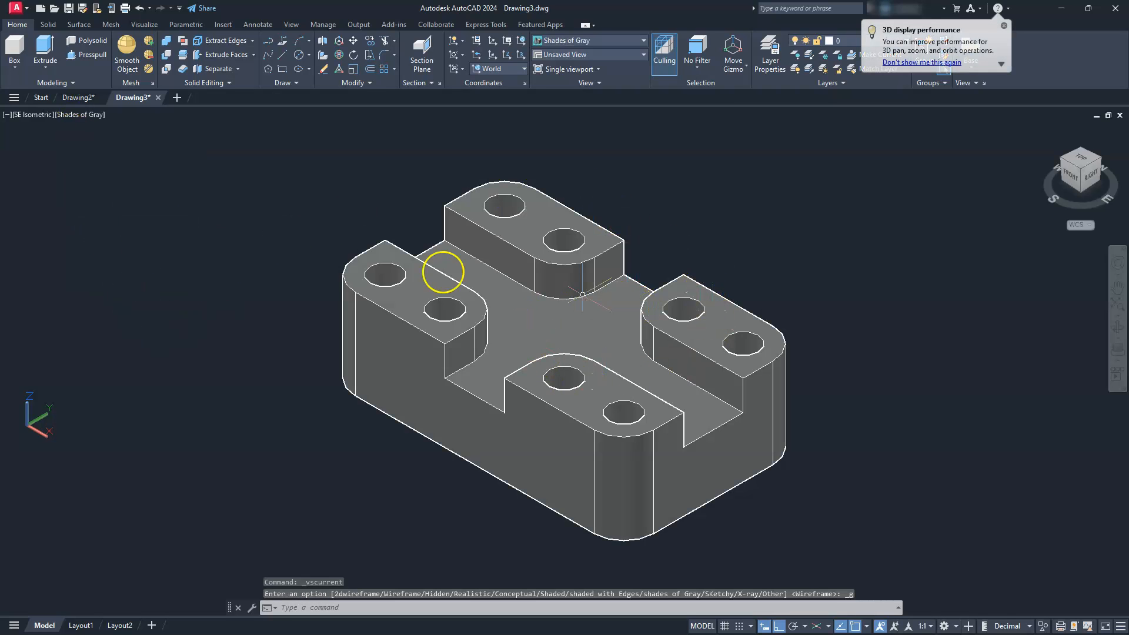
- Examine the reference isometric view in Drawing2 to compare it with the block, and return to Drawing3
left_click(79, 97)
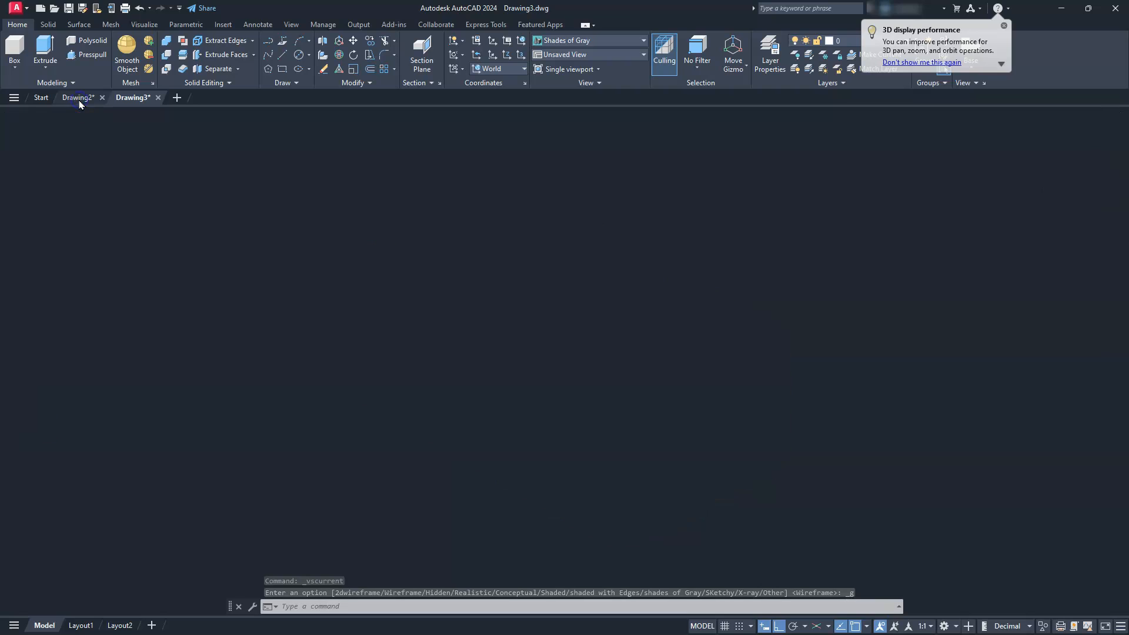
scroll(847, 303, "down", 2)
middle_click_drag(847, 302, 558, 450)
middle_click_drag(891, 217, 796, 401)
scroll(866, 294, "up", 2)
mouse_move(865, 295)
middle_mouse_down()
mouse_move(822, 330)
mouse_move(771, 328)
middle_mouse_up()
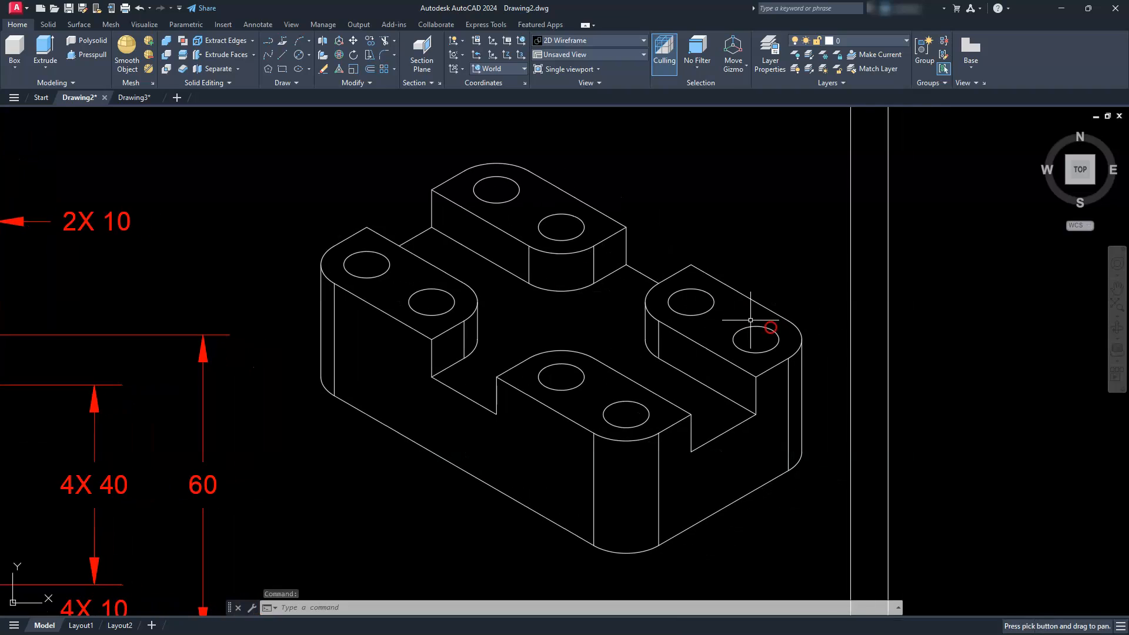
left_click(128, 98)
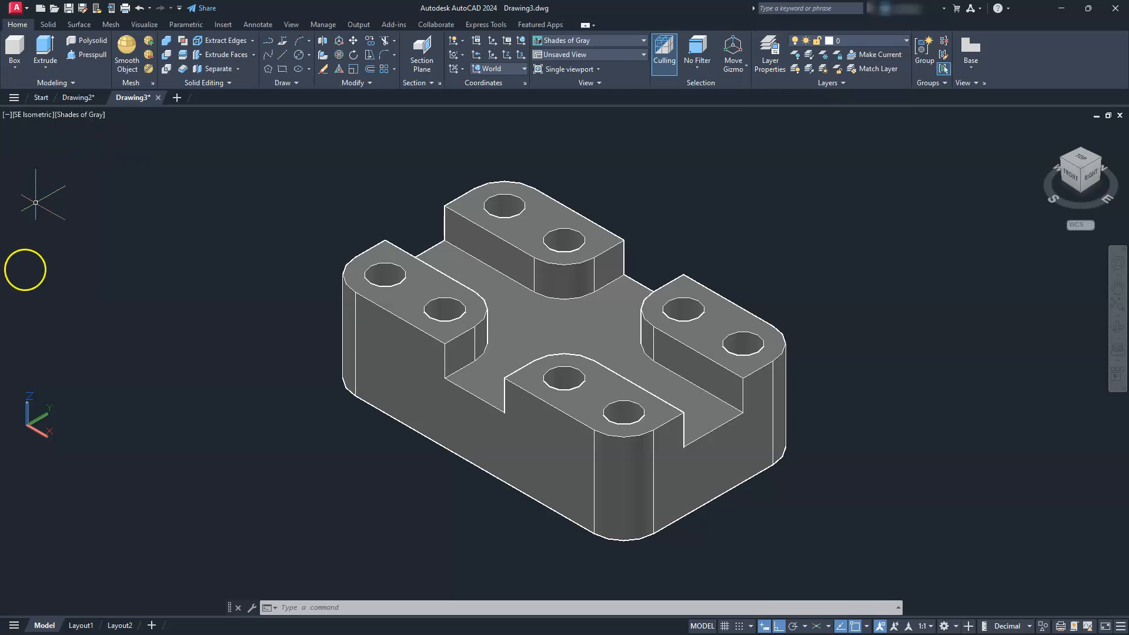
- Open Layout1 and delete its default viewport
left_click(78, 626)
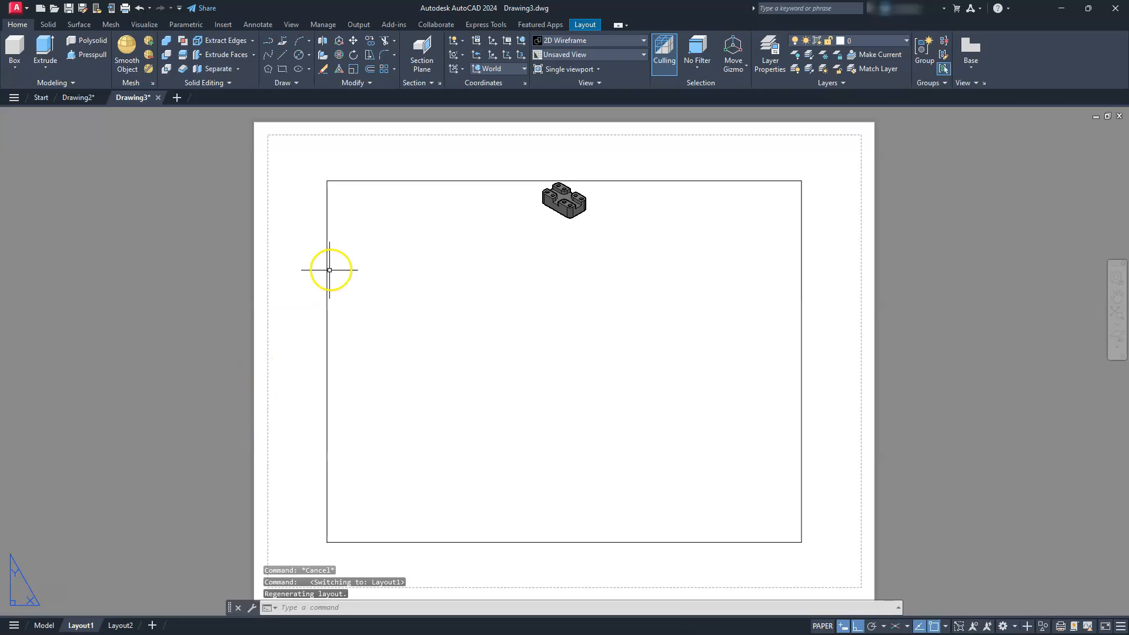
left_click(328, 259)
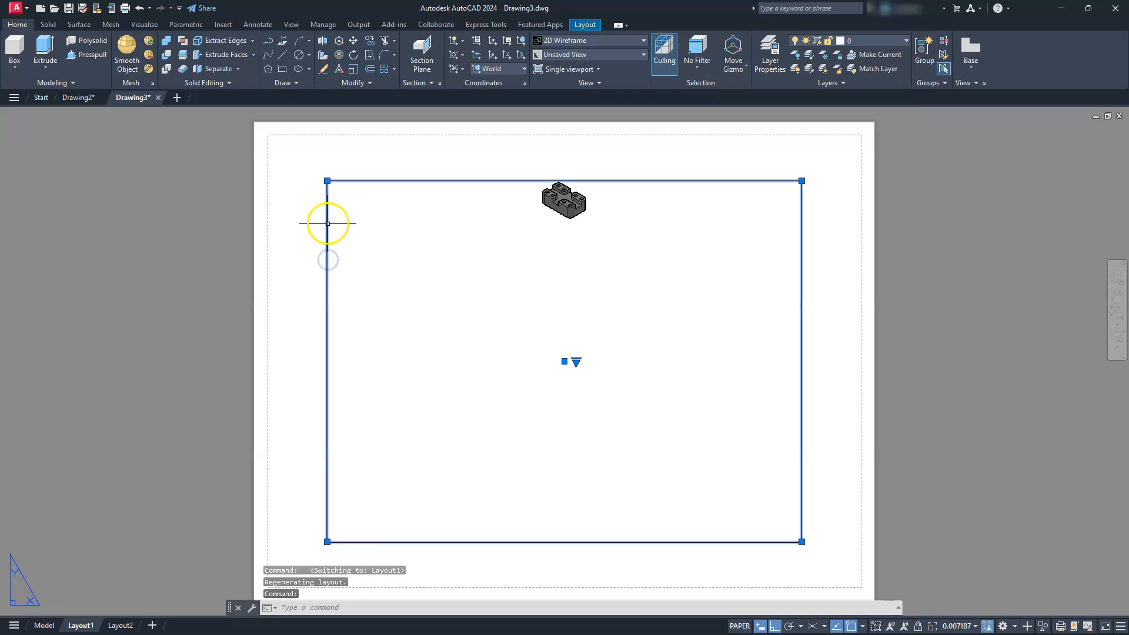
key("Delete")
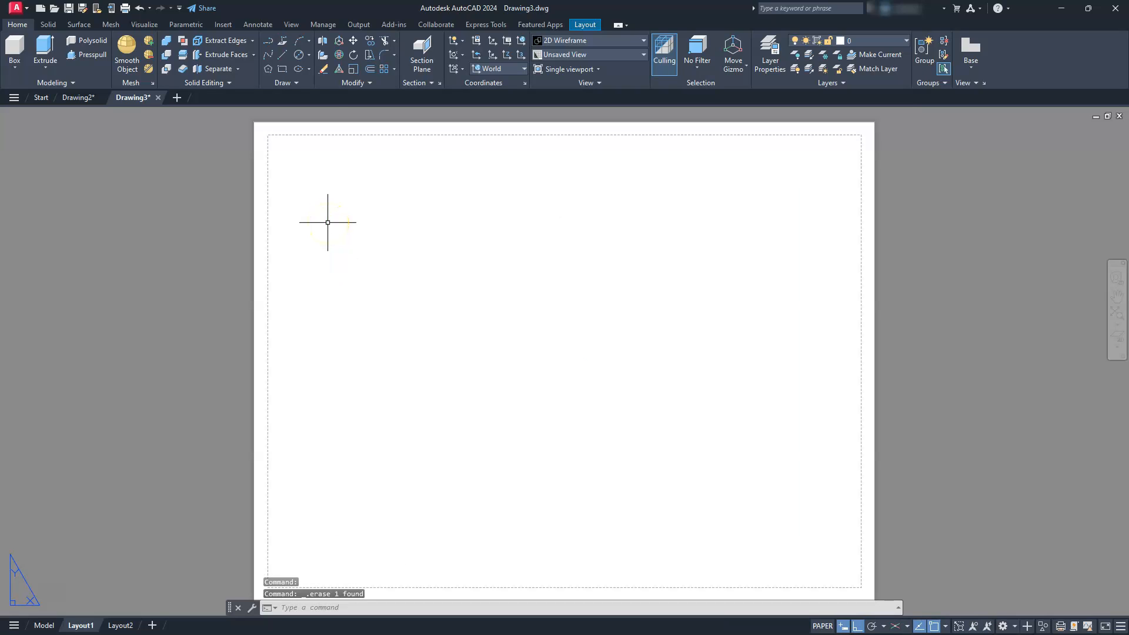
- Draw an 11 by 8.5 rectangle on the layout starting at 0,0 as the sheet border
left_click(281, 69)
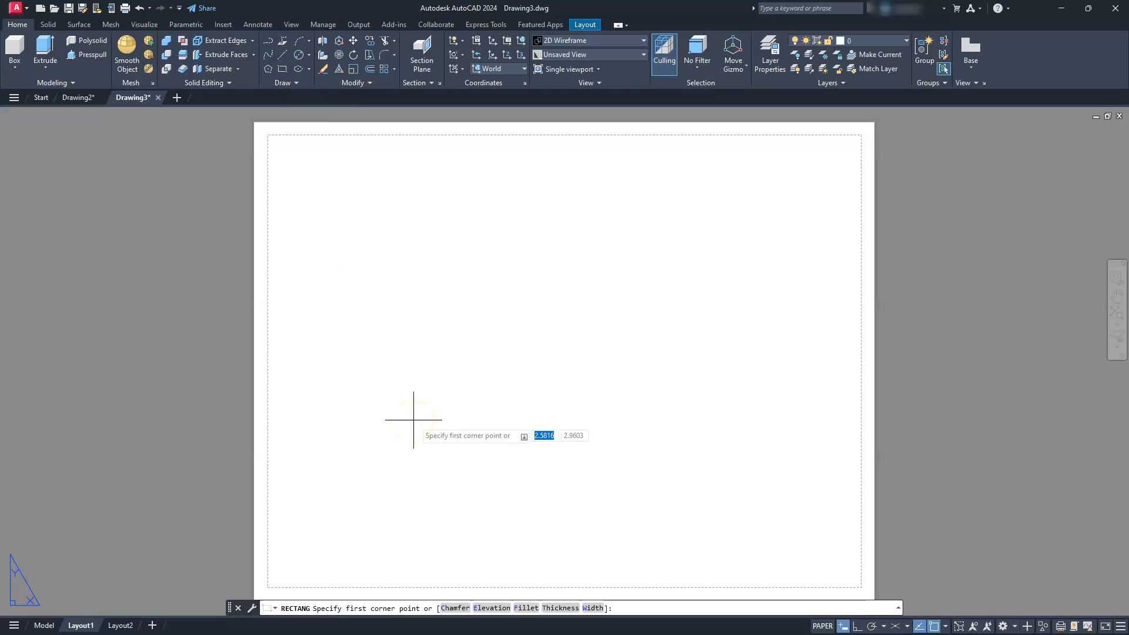
key("Tab")
type("0")
key("Return")
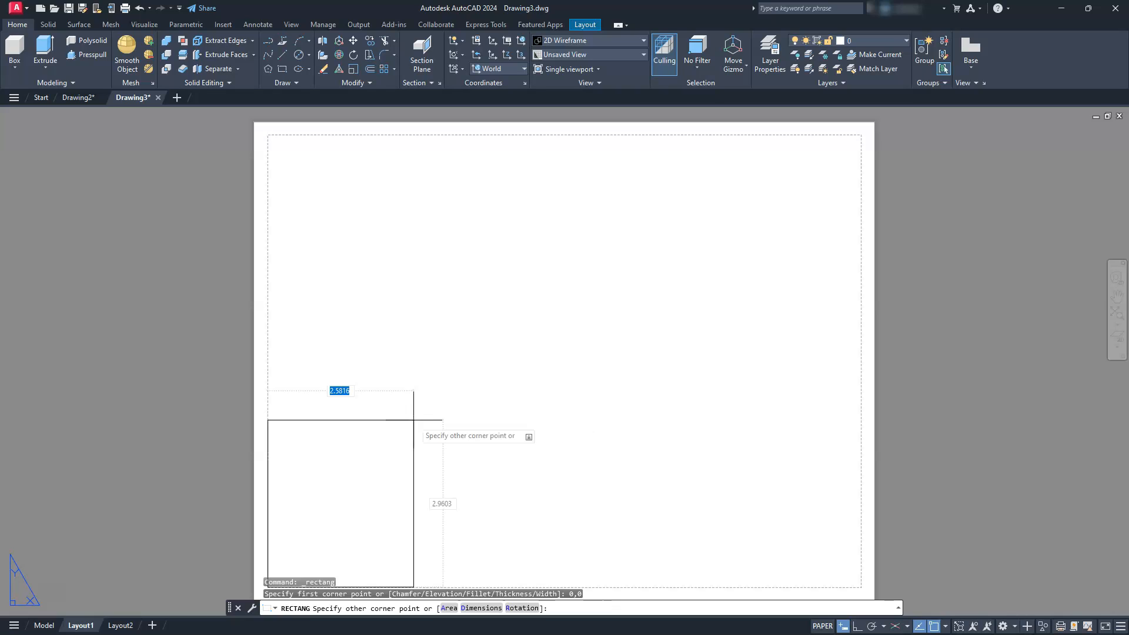
key("Tab")
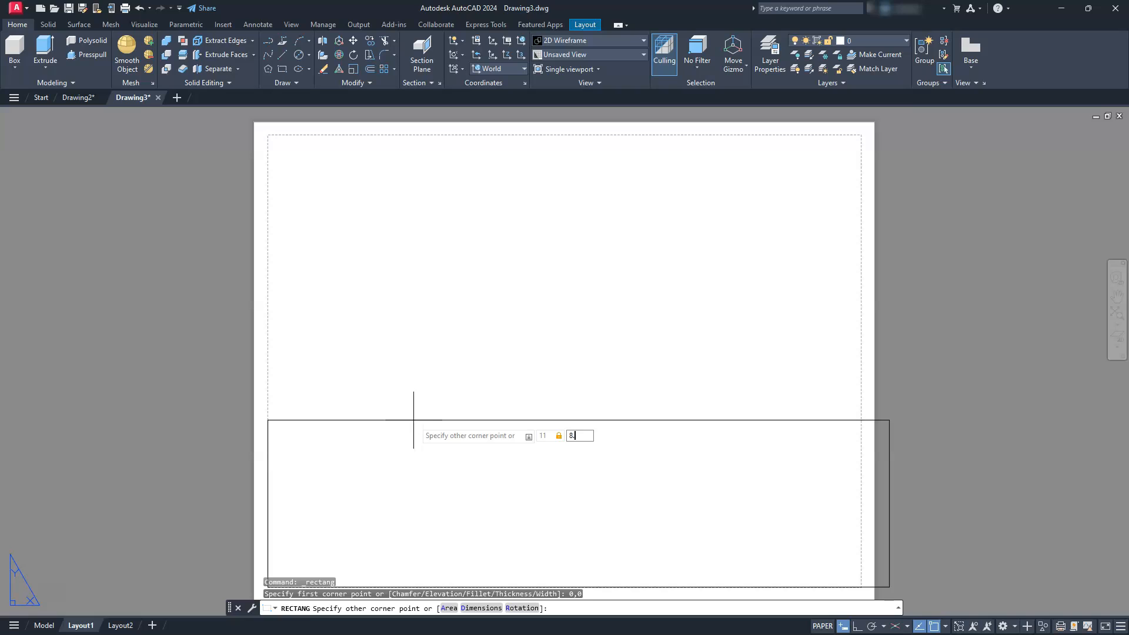
key("Return")
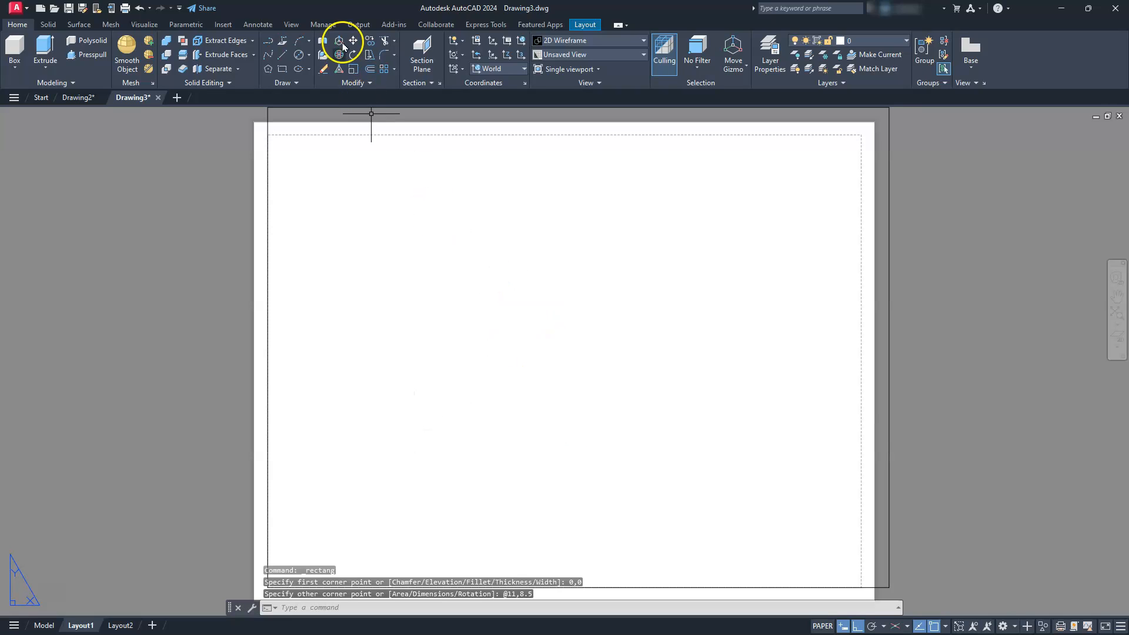
- Offset the sheet rectangle inward by .25 to form the inner border
left_click(369, 69)
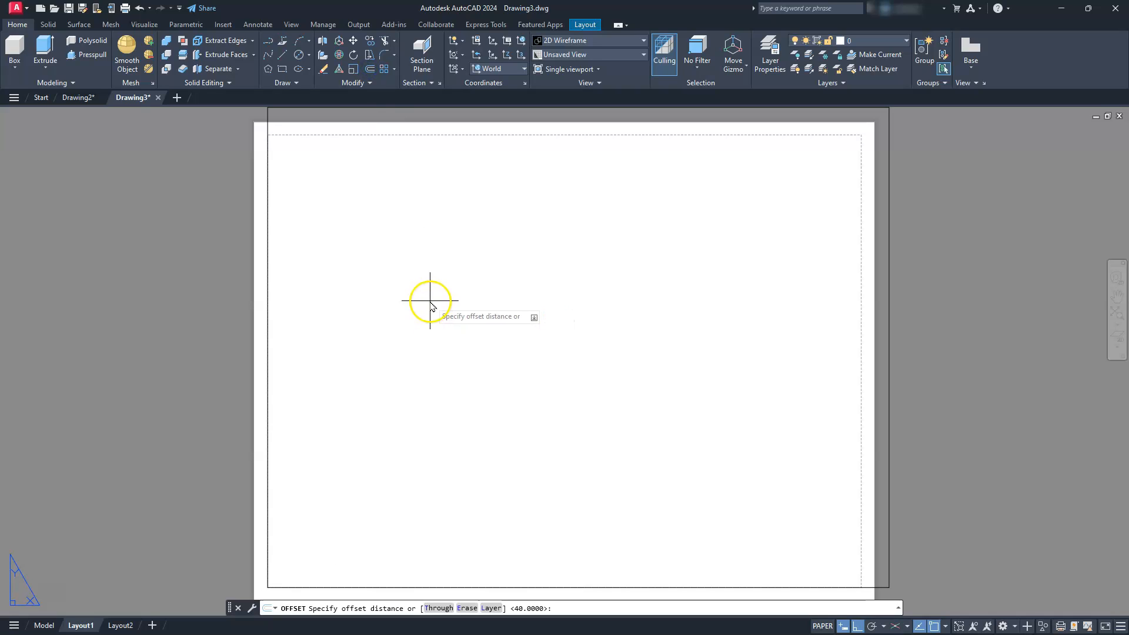
type(".25")
key("Return")
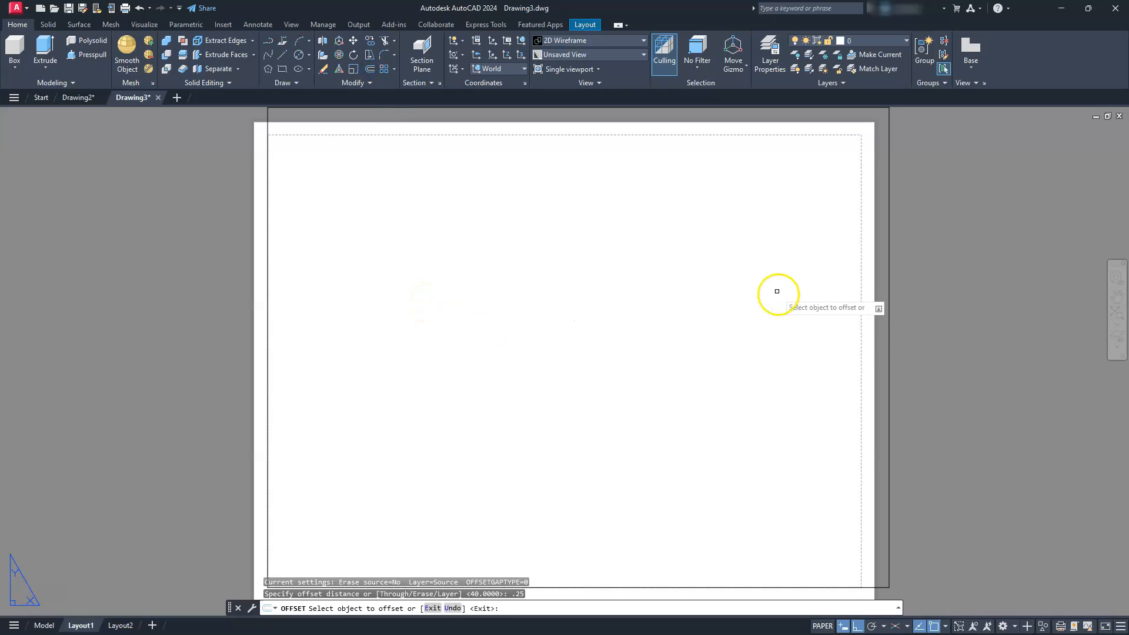
left_click(888, 324)
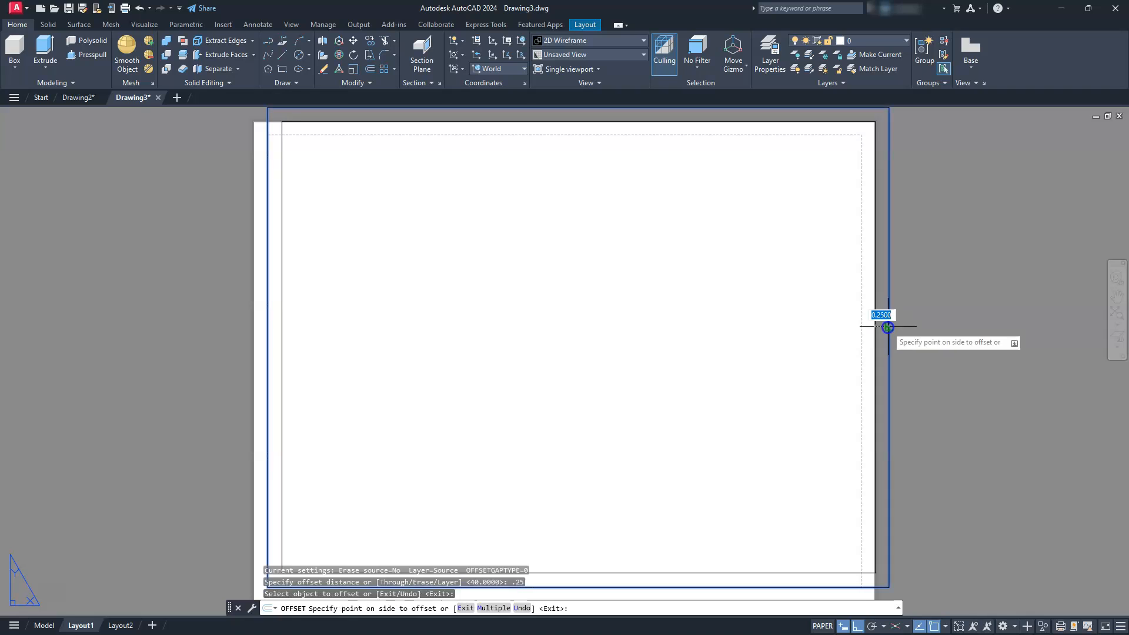
left_click(749, 371)
scroll(724, 371, "down", 2)
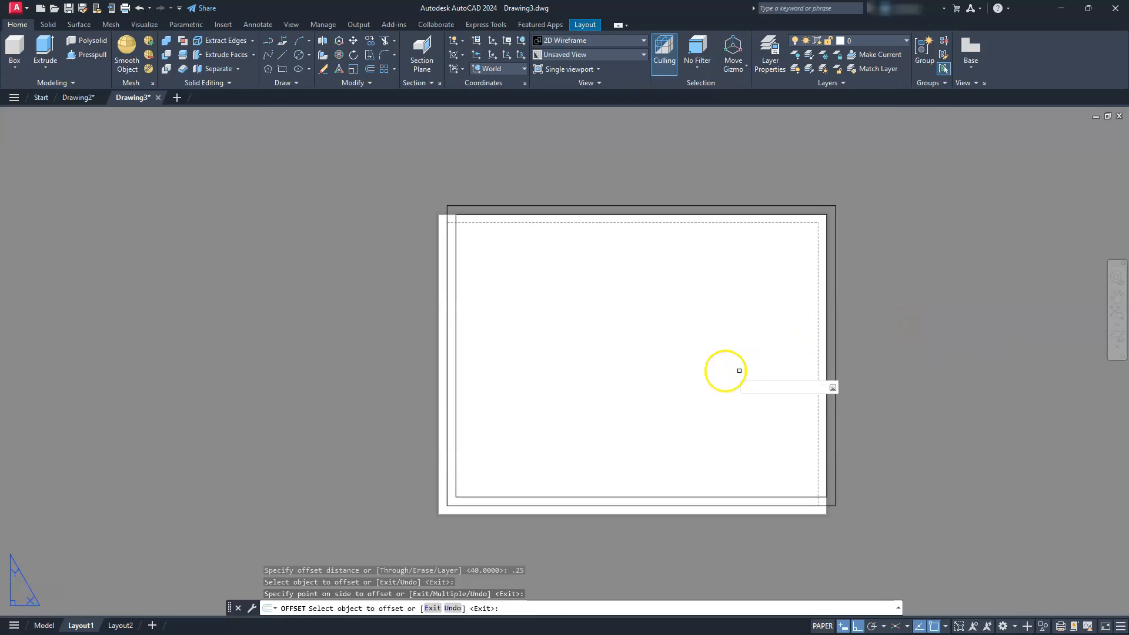
key("Escape")
key("Escape")
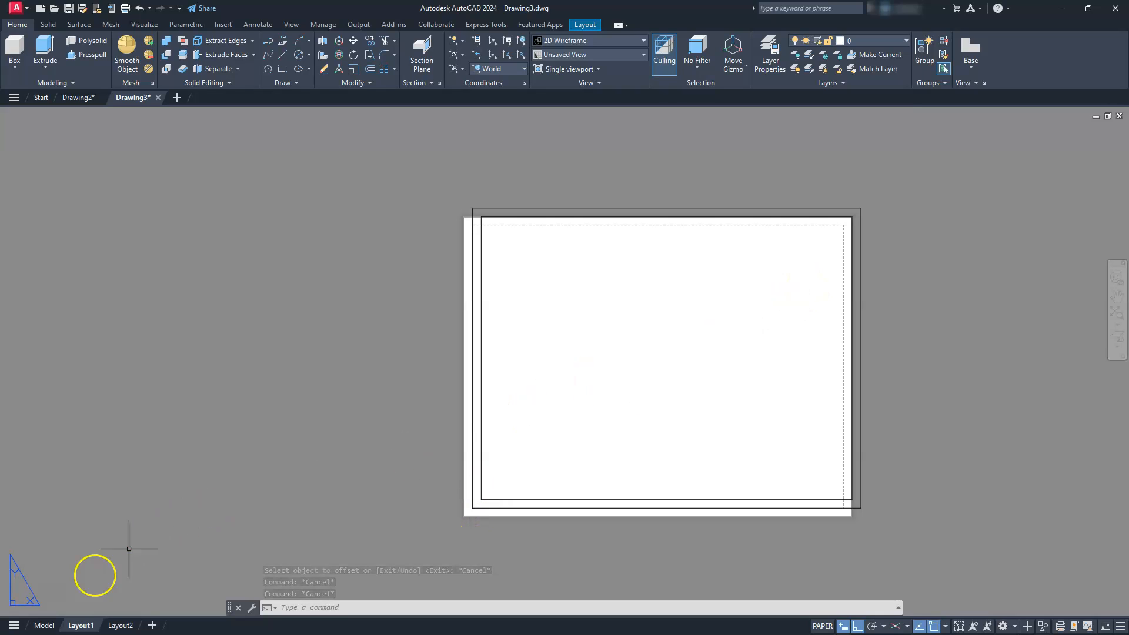
- Modify Layout1's page setup to use DWG To PDF.pc3 with ANSI full bleed A (11.00 x 8.50 Inches) paper
right_click(85, 627)
left_click(141, 466)
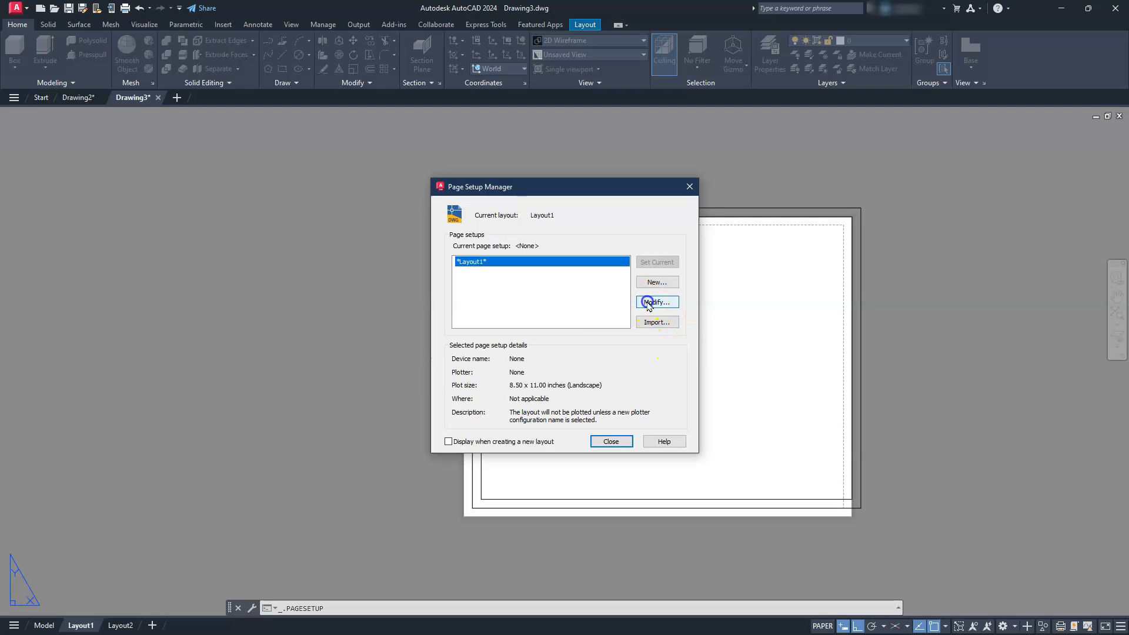
left_click(647, 303)
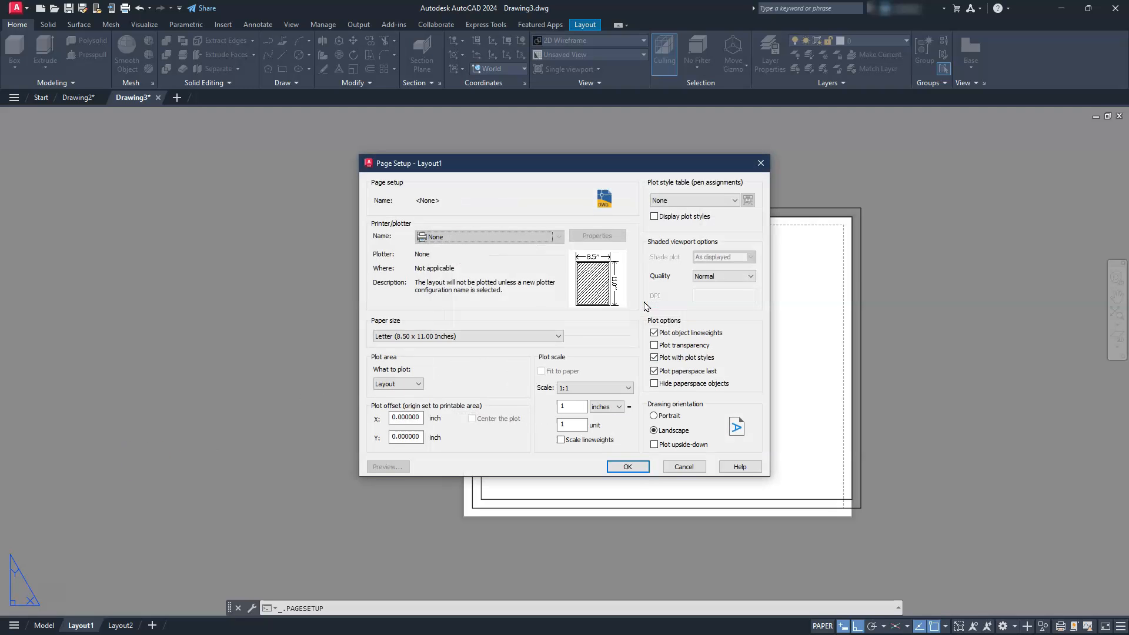
left_click(504, 237)
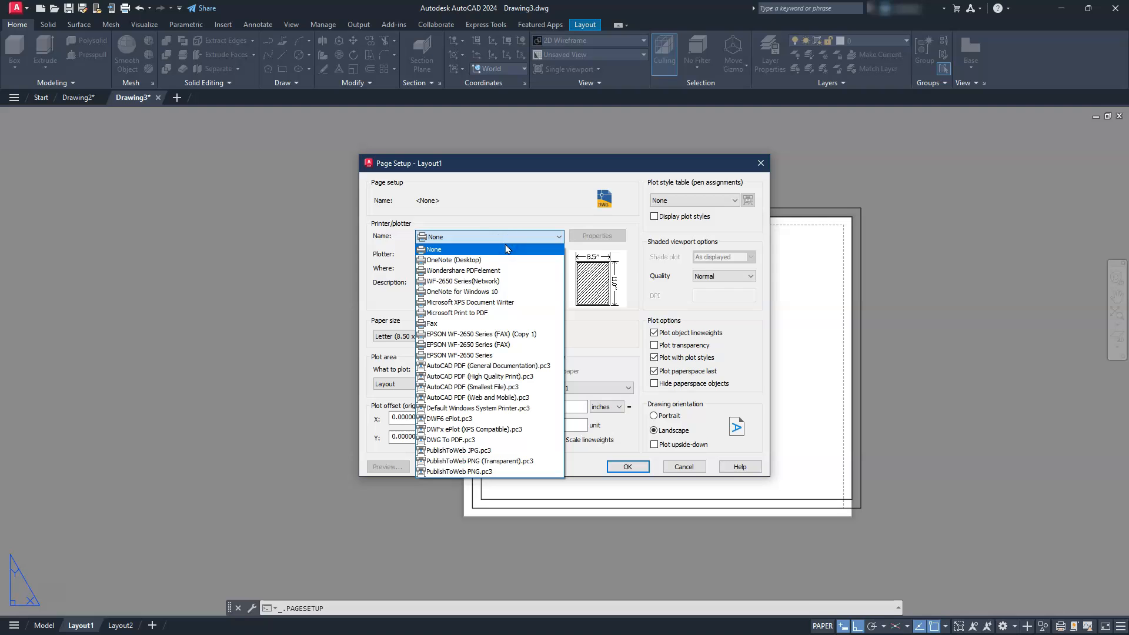
left_click(470, 441)
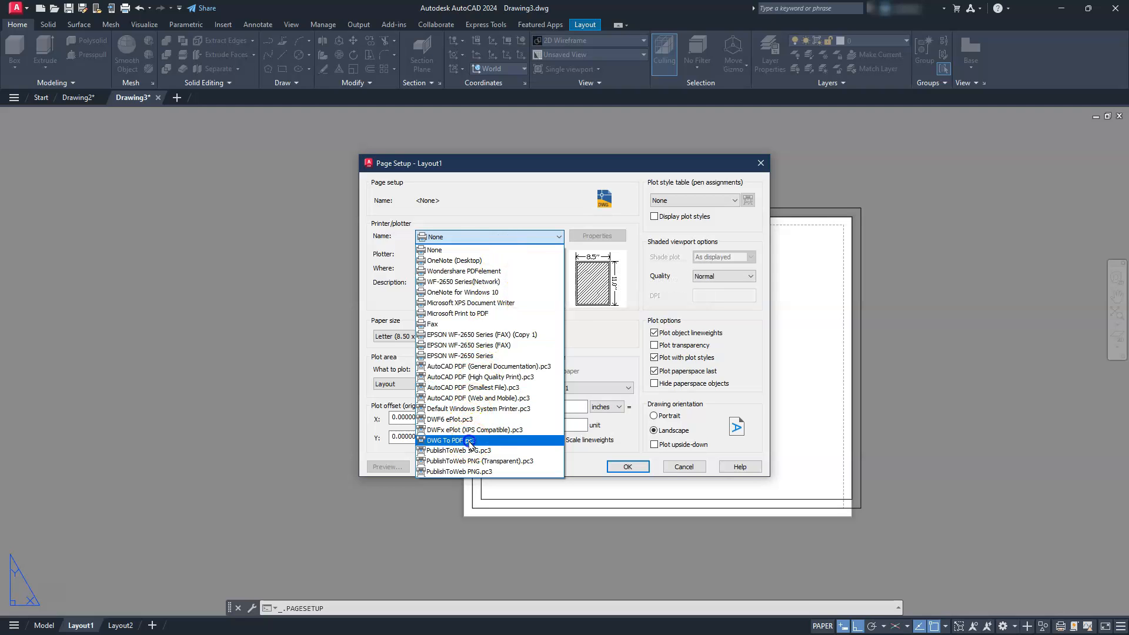
left_click(449, 341)
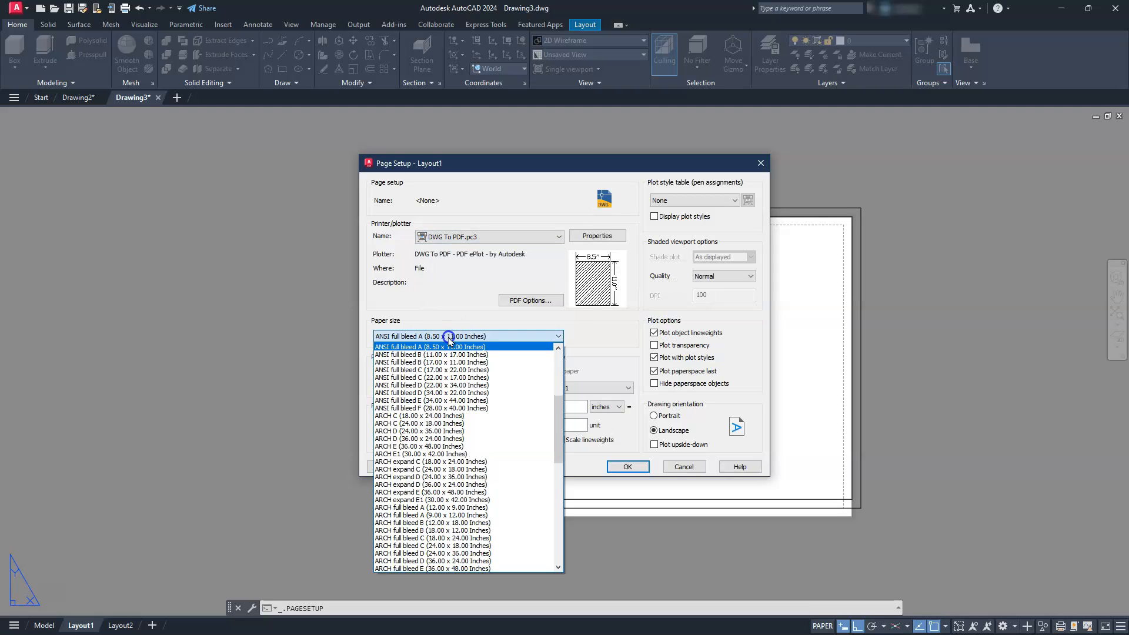
scroll(450, 389, "up", 2)
left_click(441, 363)
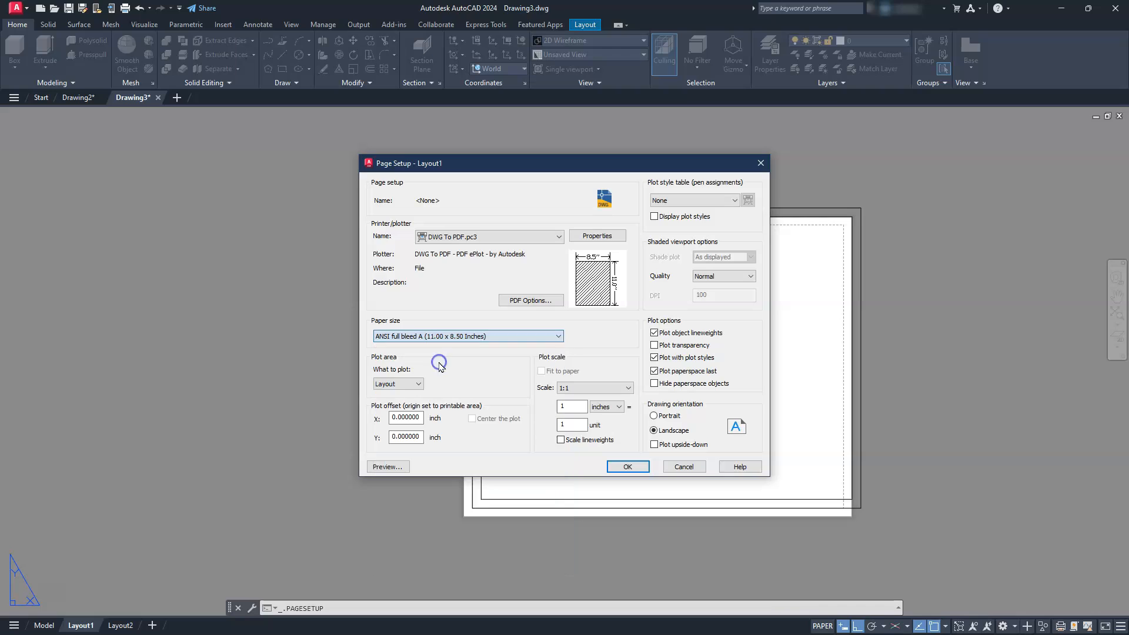
- Set the plot area to a window around the inner border, center the plot, and apply the page setup
left_click(417, 382)
left_click(388, 416)
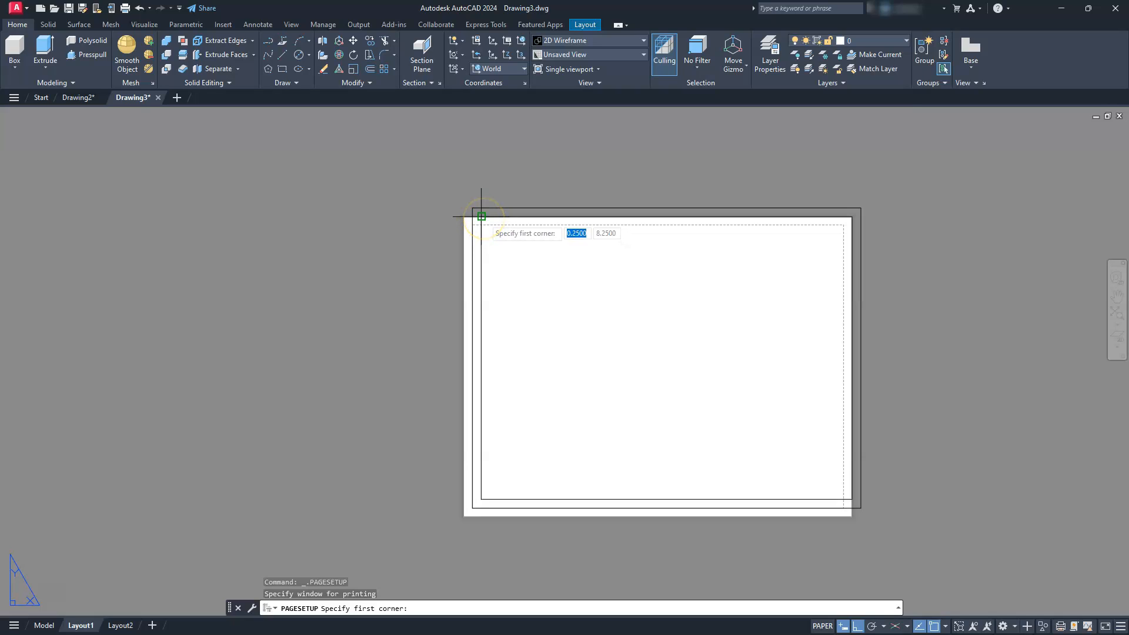
left_click_drag(483, 218, 853, 495)
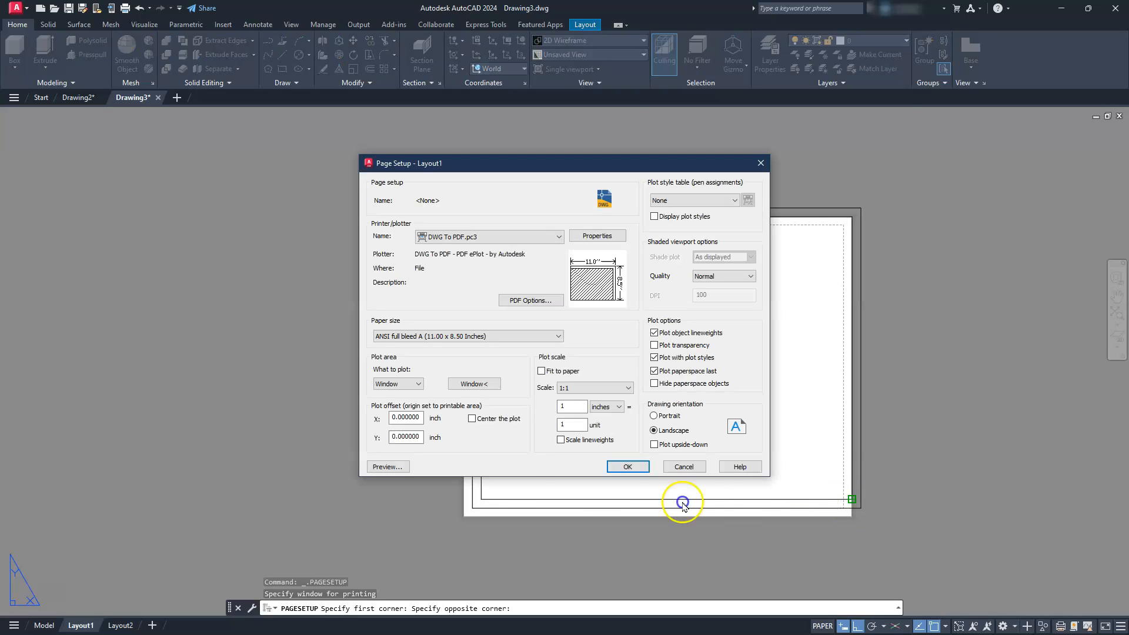
left_click(471, 419)
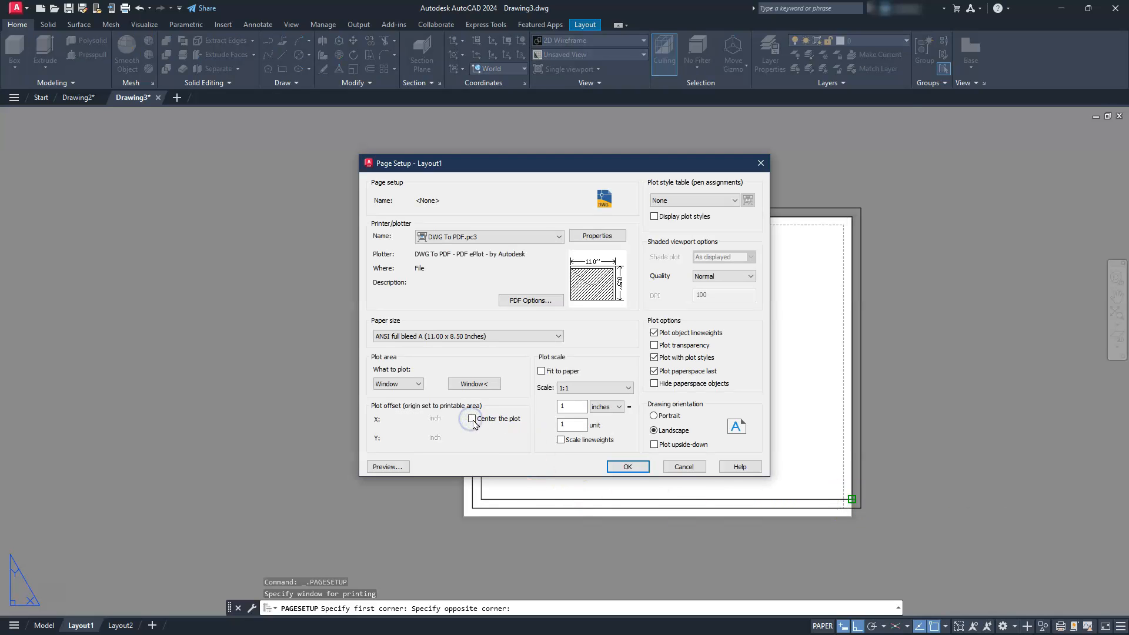
left_click(472, 420)
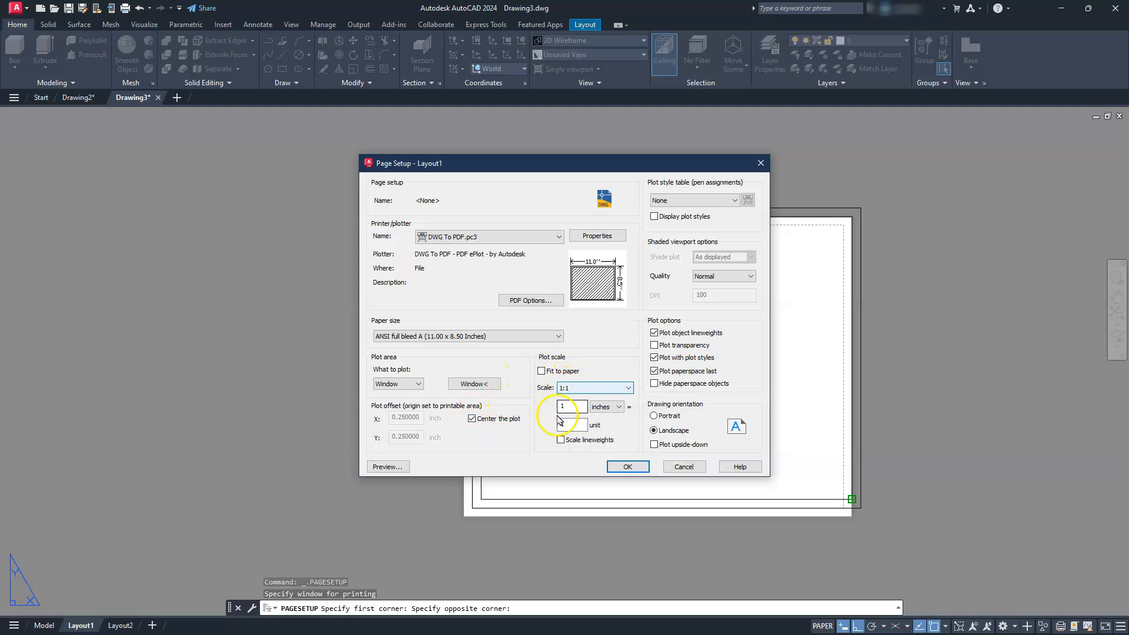
left_click(628, 467)
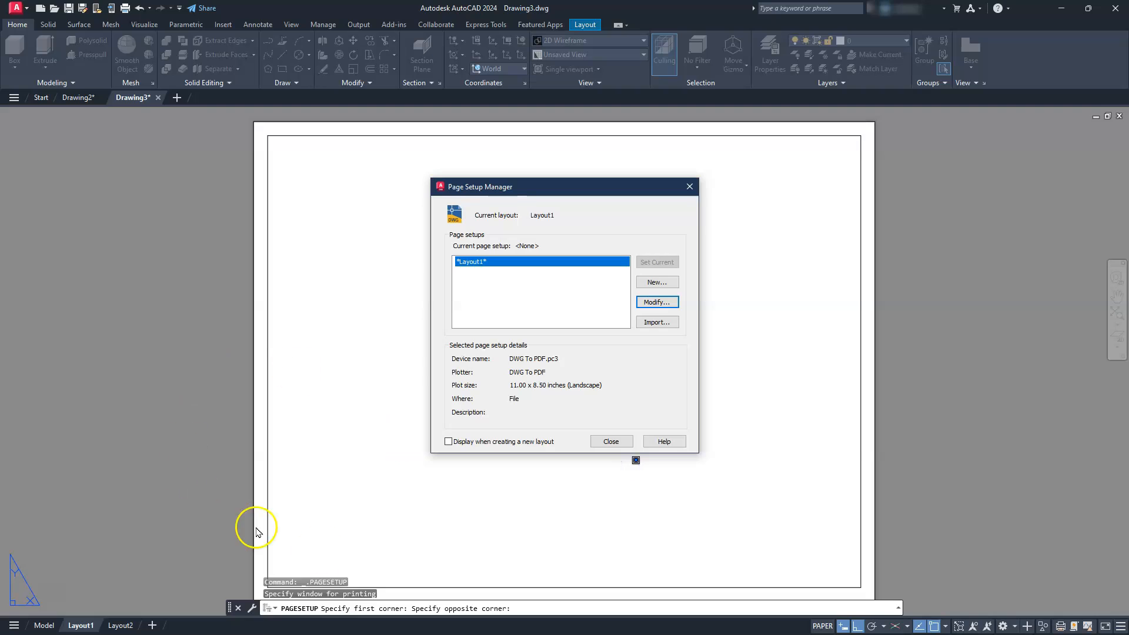
left_click(605, 445)
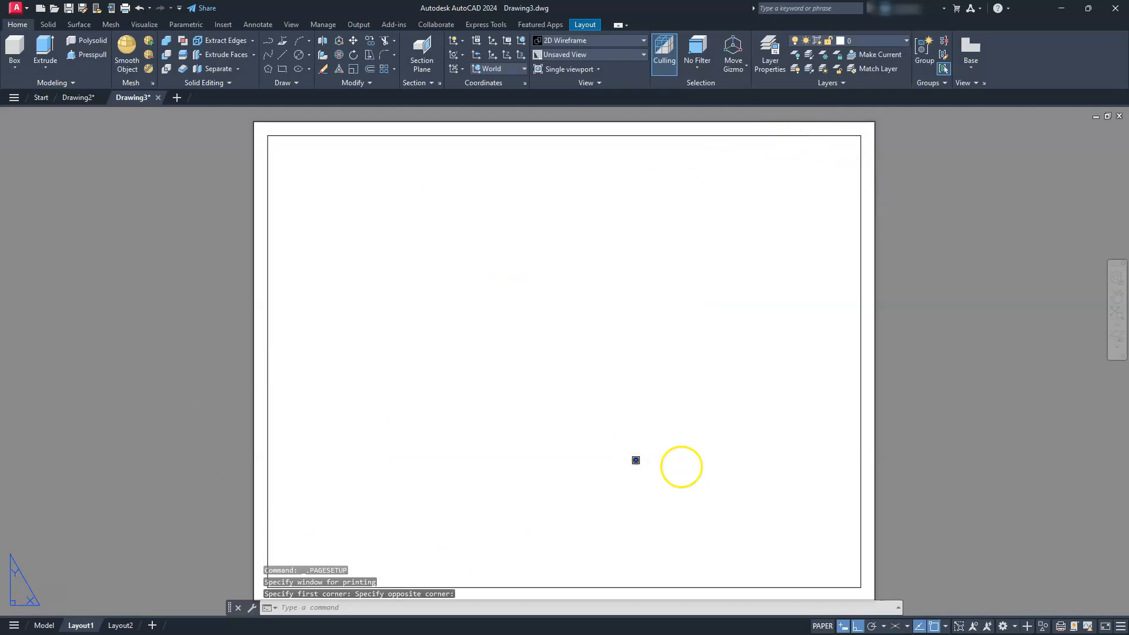
- Place a front base view of the model-space solid at 1:30 scale in the lower left of the sheet
middle_click_drag(595, 458, 593, 444)
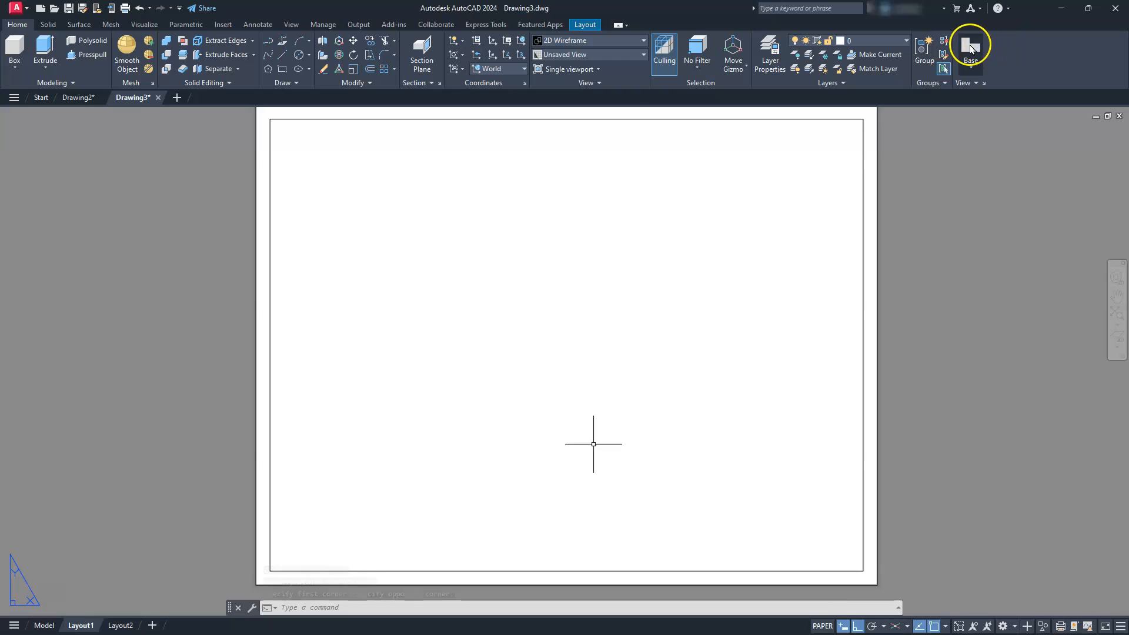
left_click(969, 48)
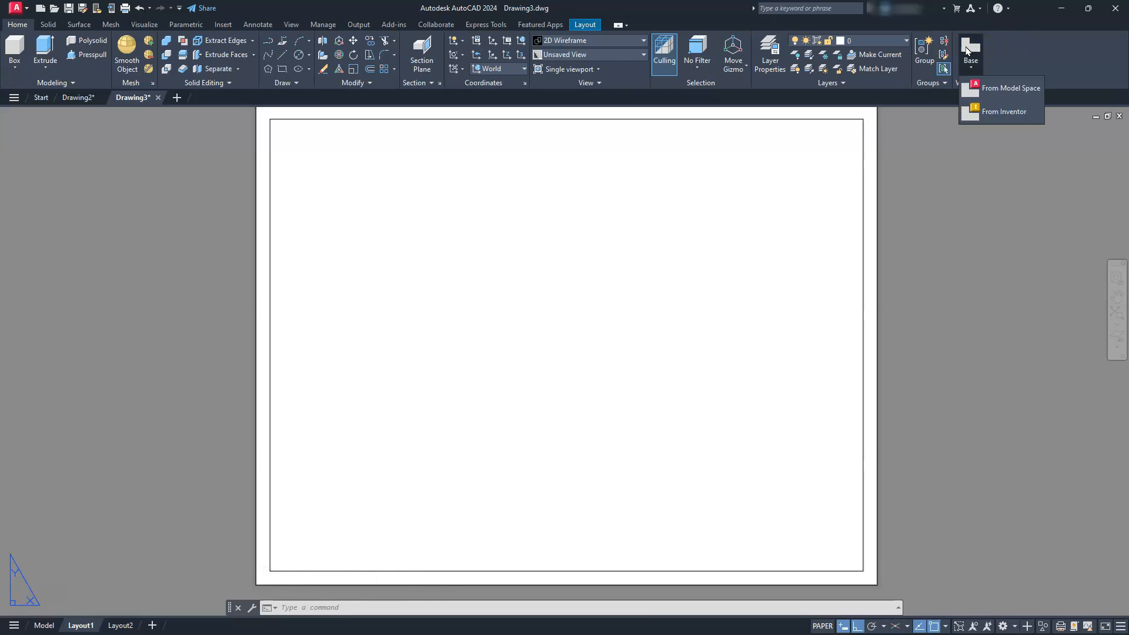
left_click(1004, 90)
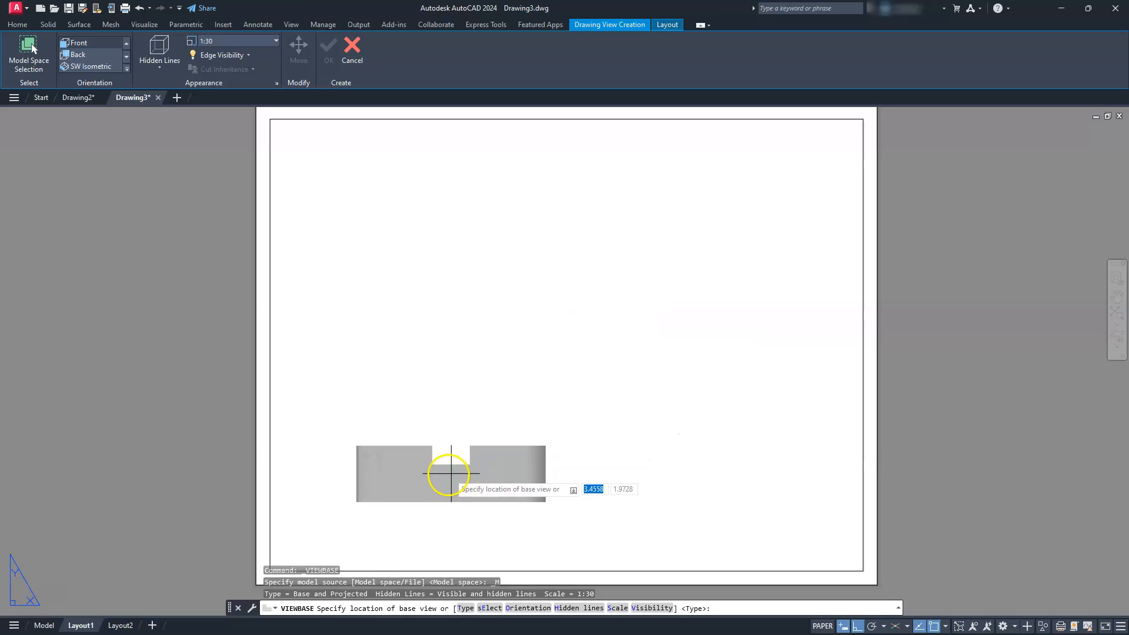
left_click(458, 475)
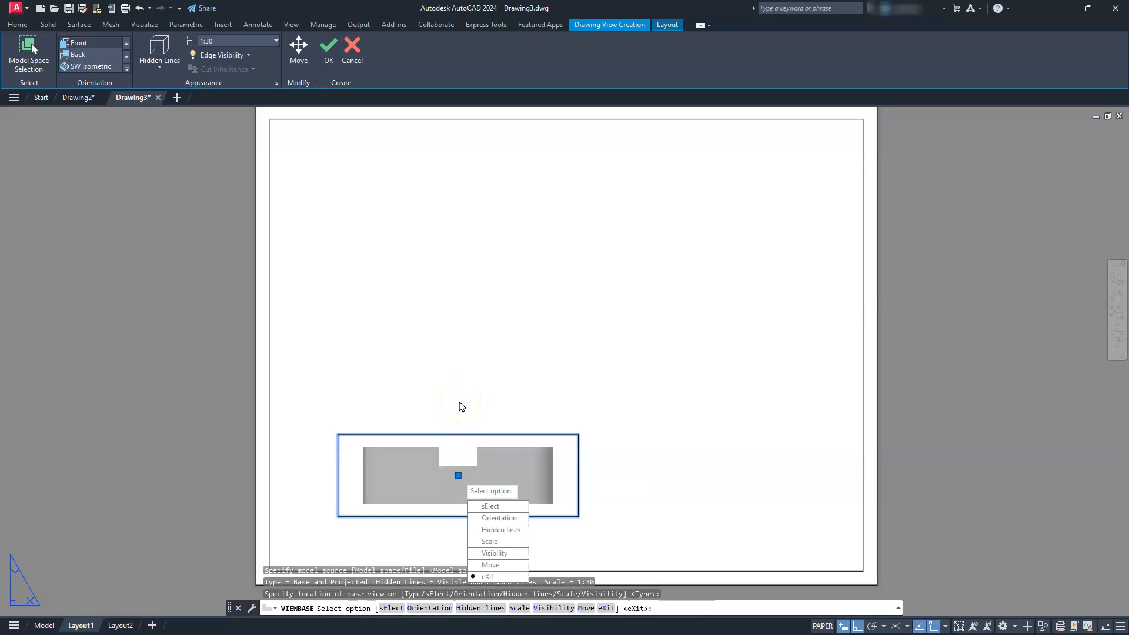
key("Return")
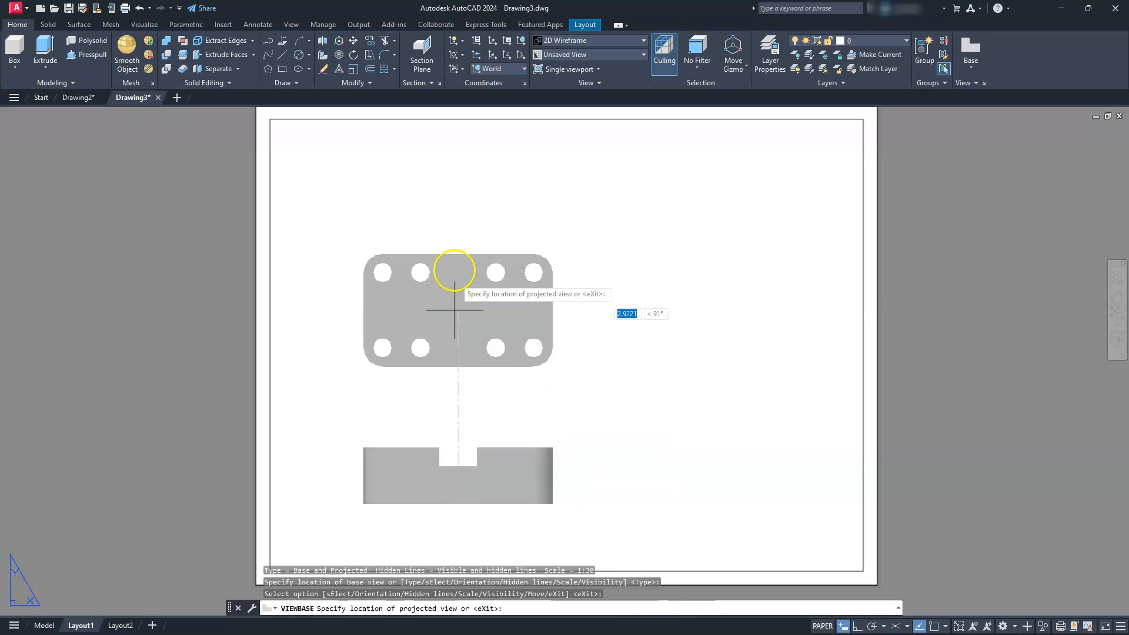
- Project a top view above the base view, a side view to its right and an isometric view in the sheet's upper right corner
left_click(454, 264)
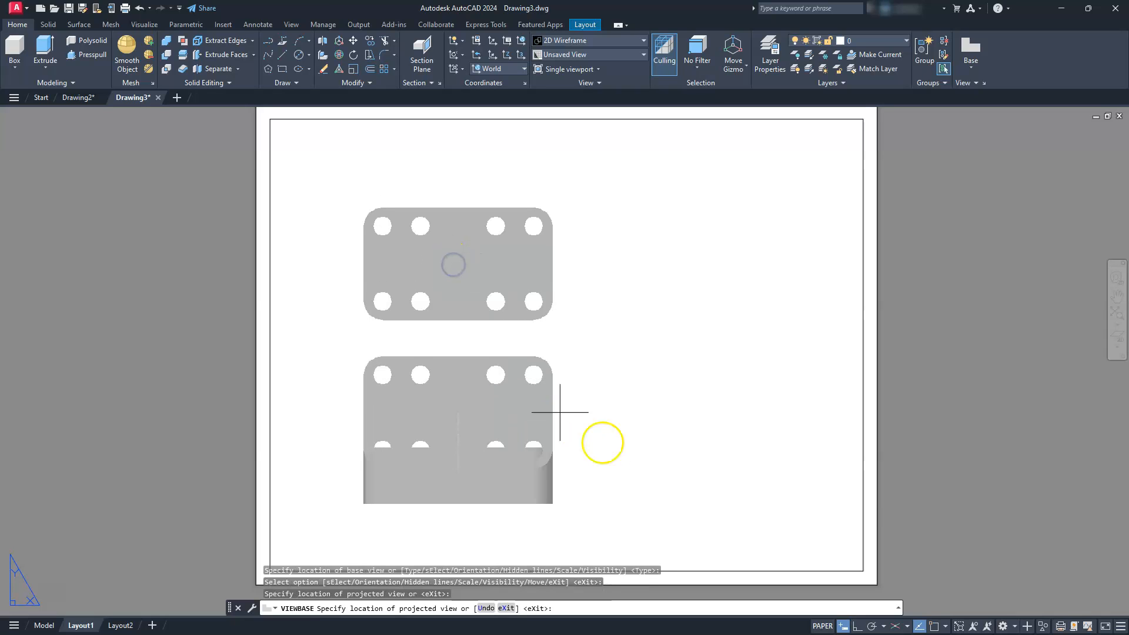
left_click(732, 496)
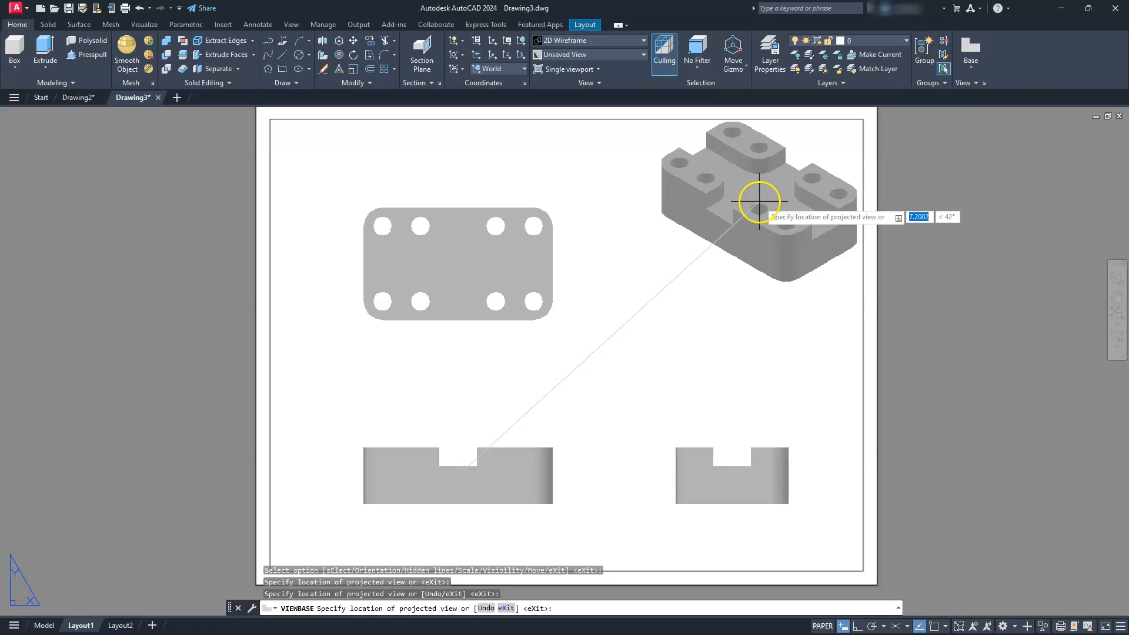
left_click(759, 204)
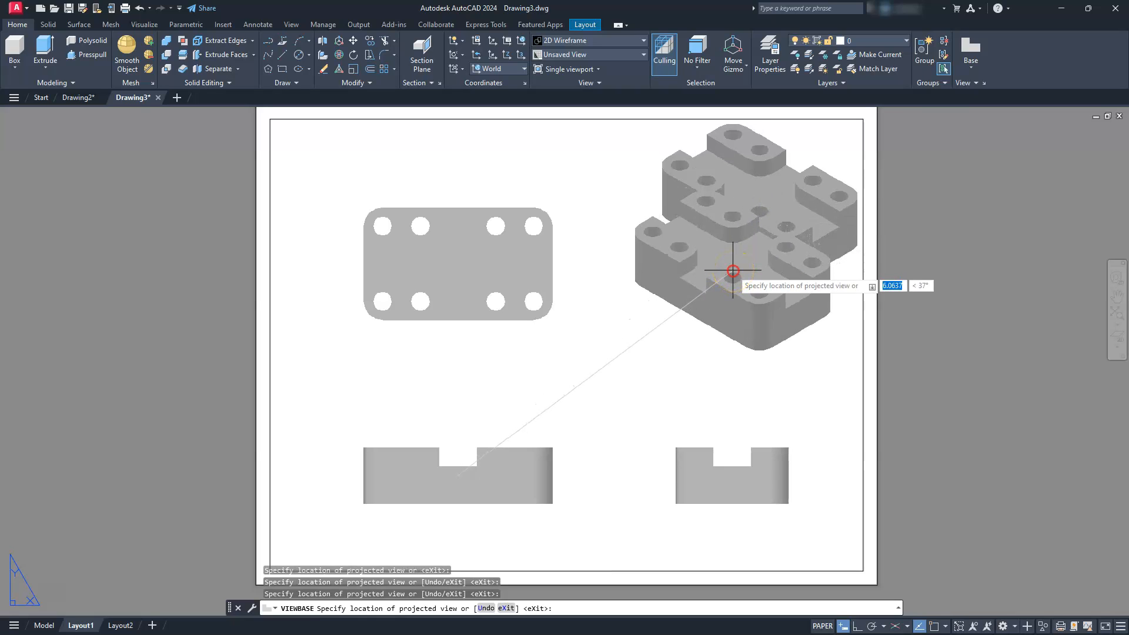
right_click(733, 271)
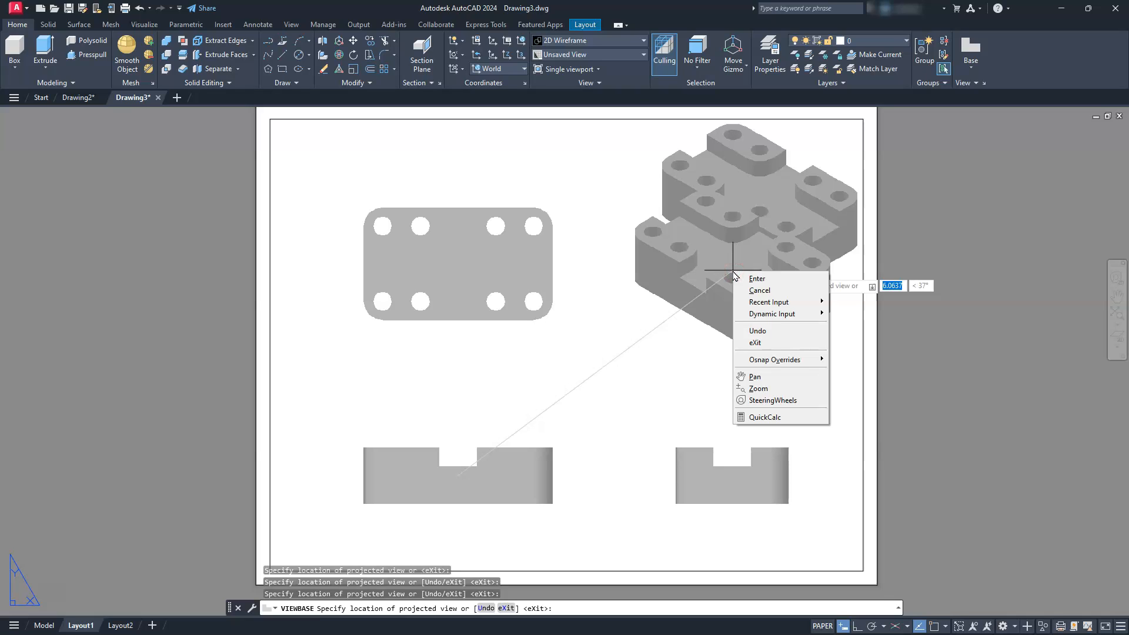
left_click(755, 282)
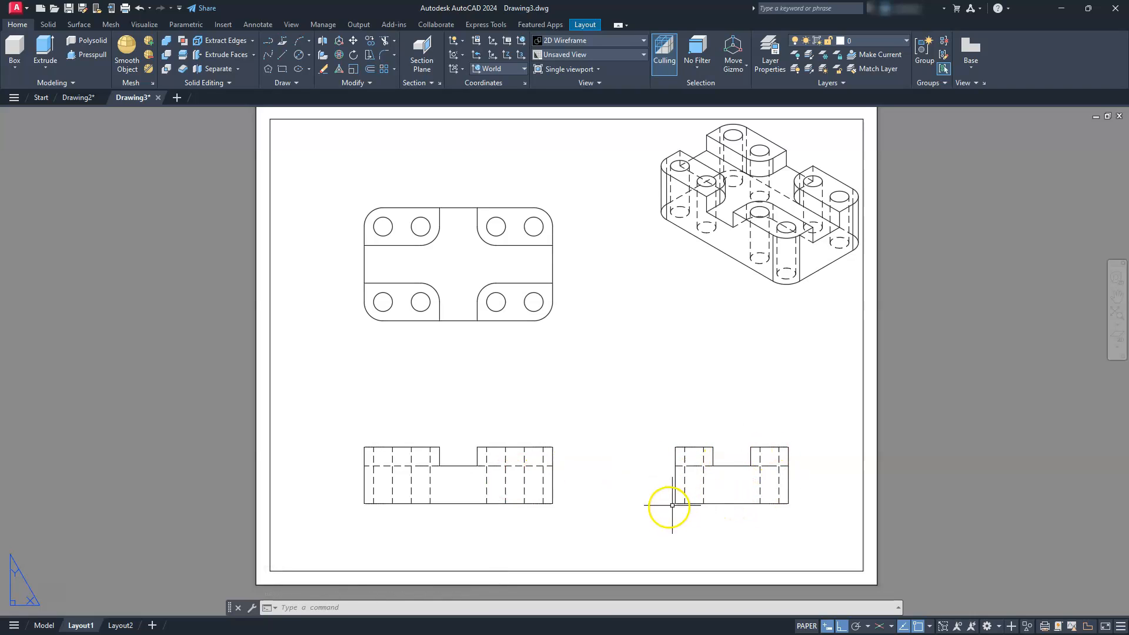
- Edit the isometric drawing view so it shows visible lines only
type("p")
key("Return")
left_click_drag(682, 260, 687, 300)
key("Escape")
left_click(714, 283)
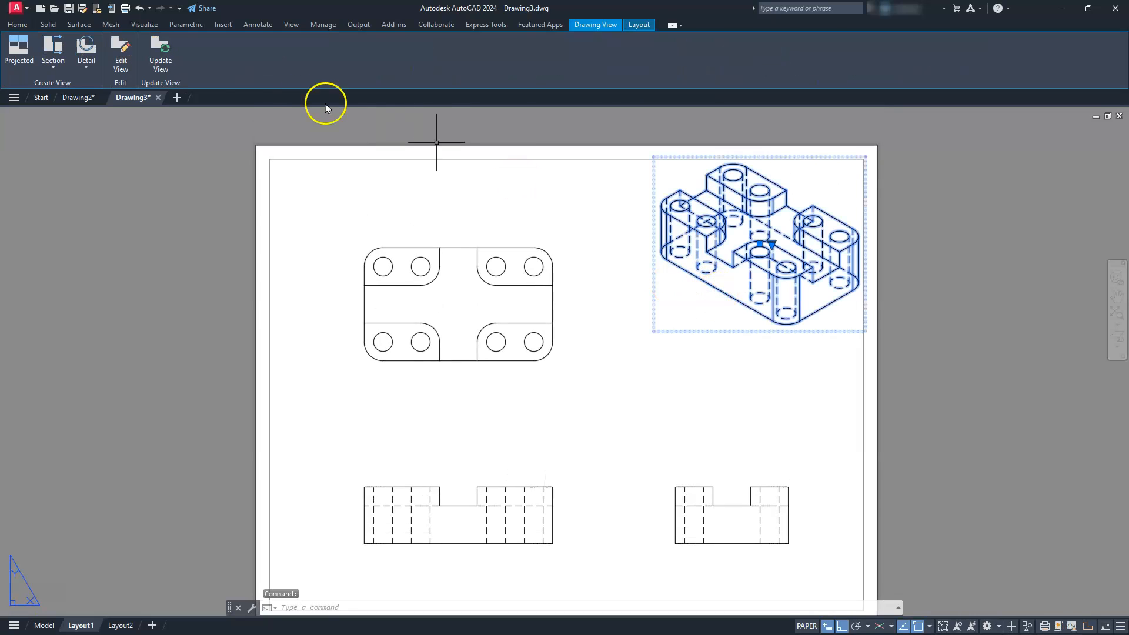
left_click(122, 54)
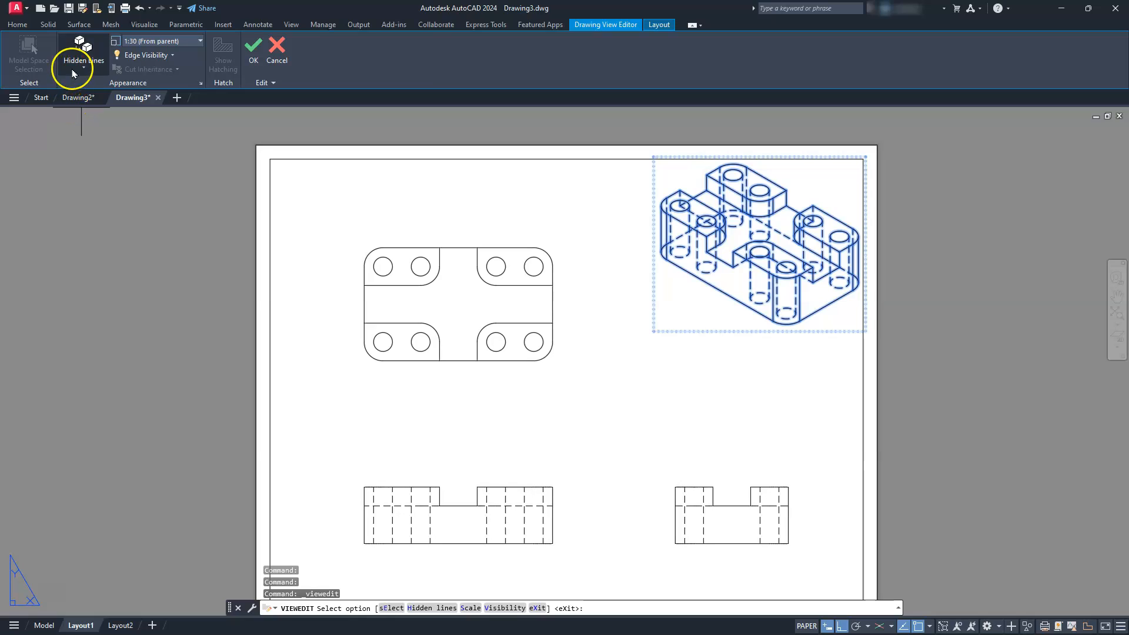
left_click(76, 71)
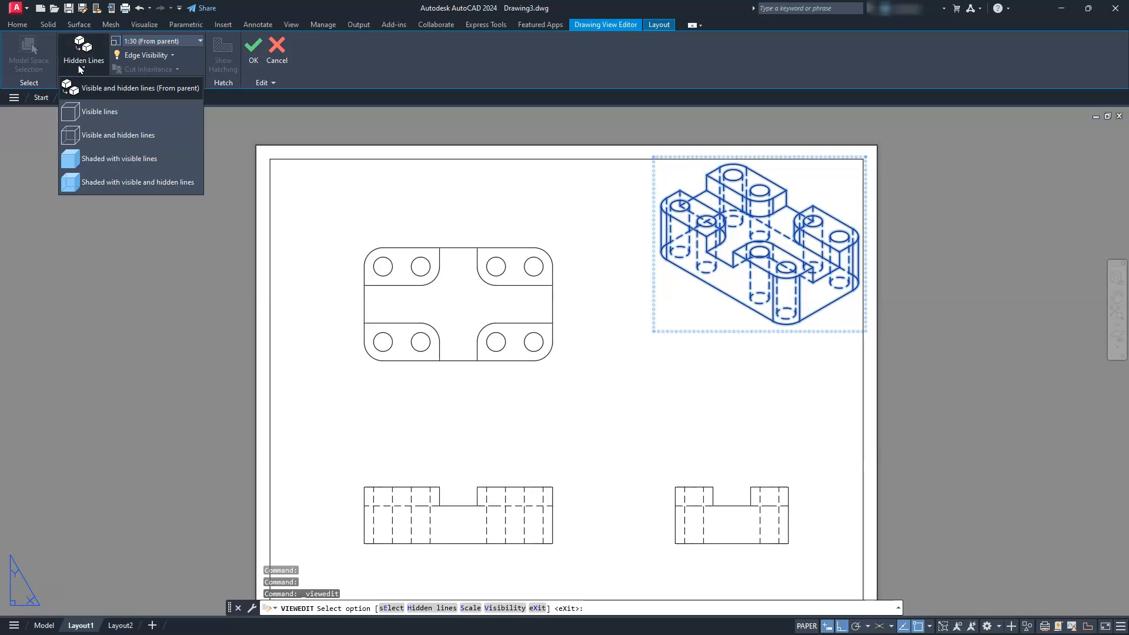
left_click(100, 113)
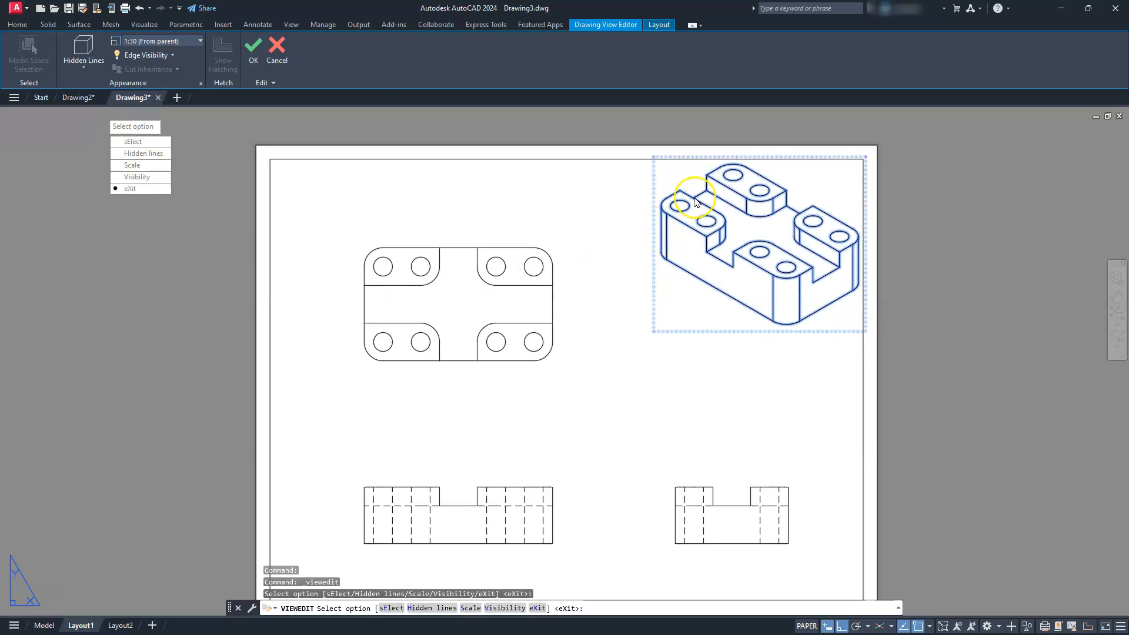
left_click(254, 47)
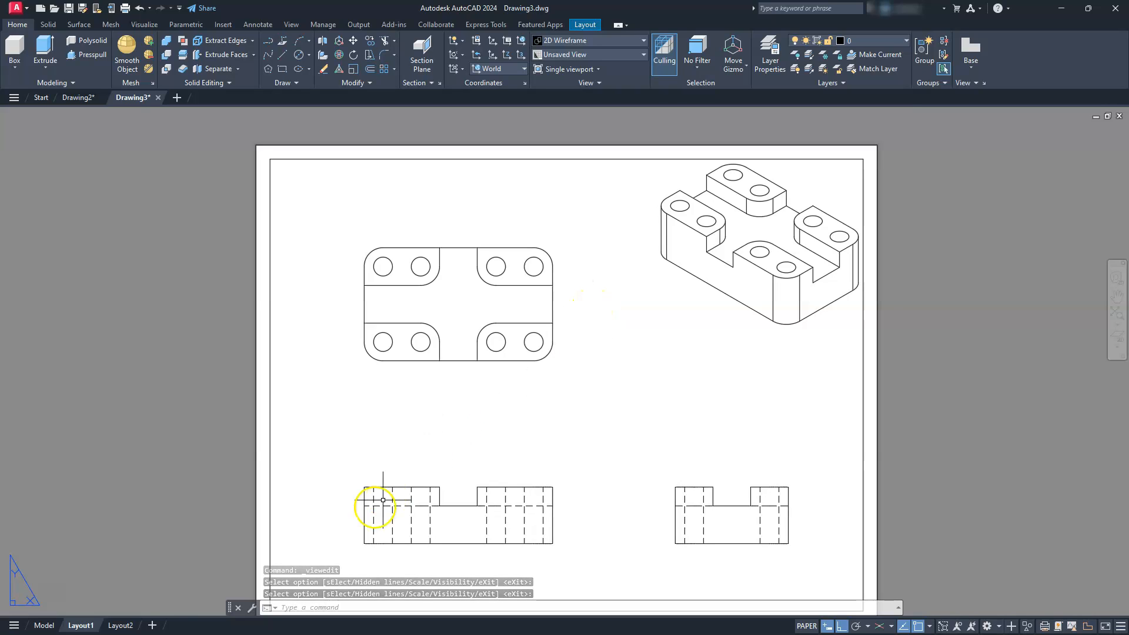
- Check the isometric view in Drawing2 for comparison and return to the Drawing3 layout
left_click(79, 97)
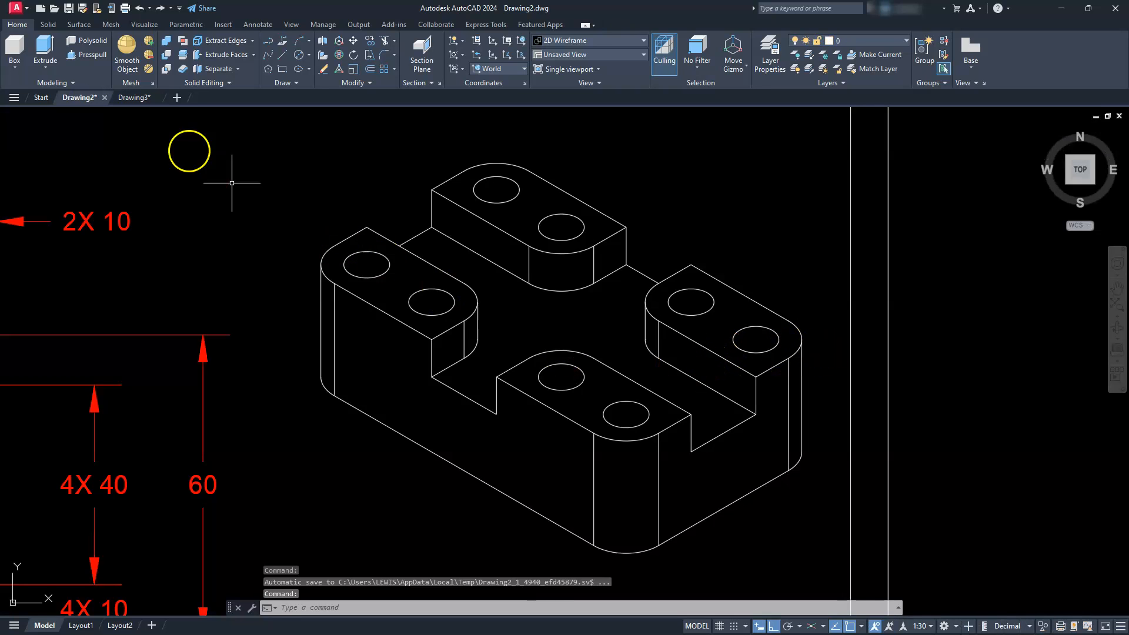
left_click(141, 98)
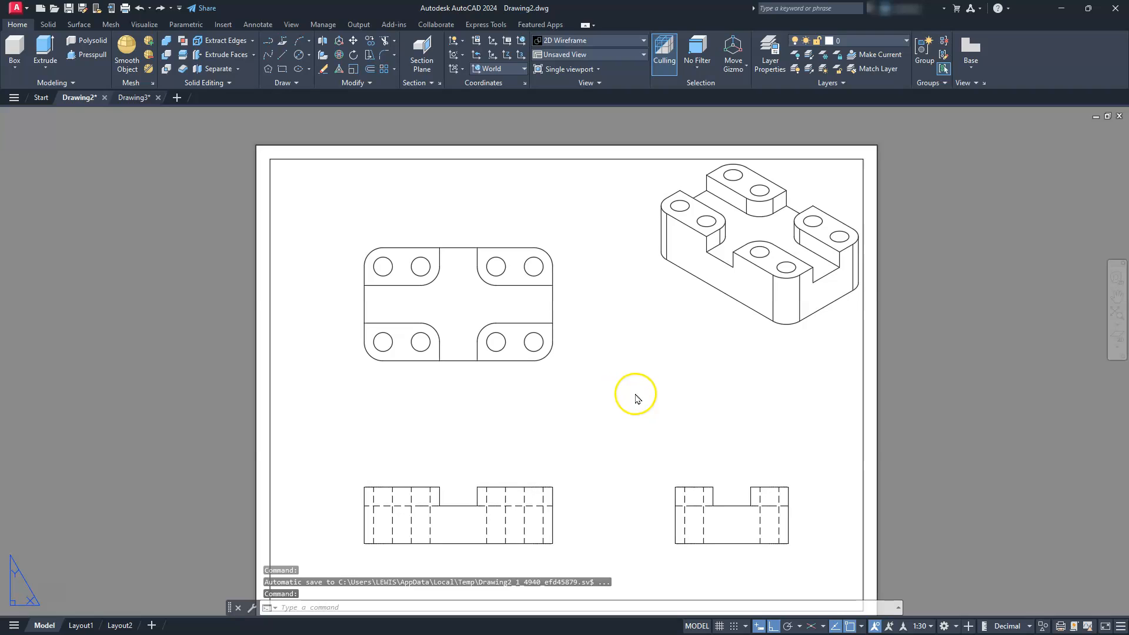
middle_click_drag(678, 447, 706, 423)
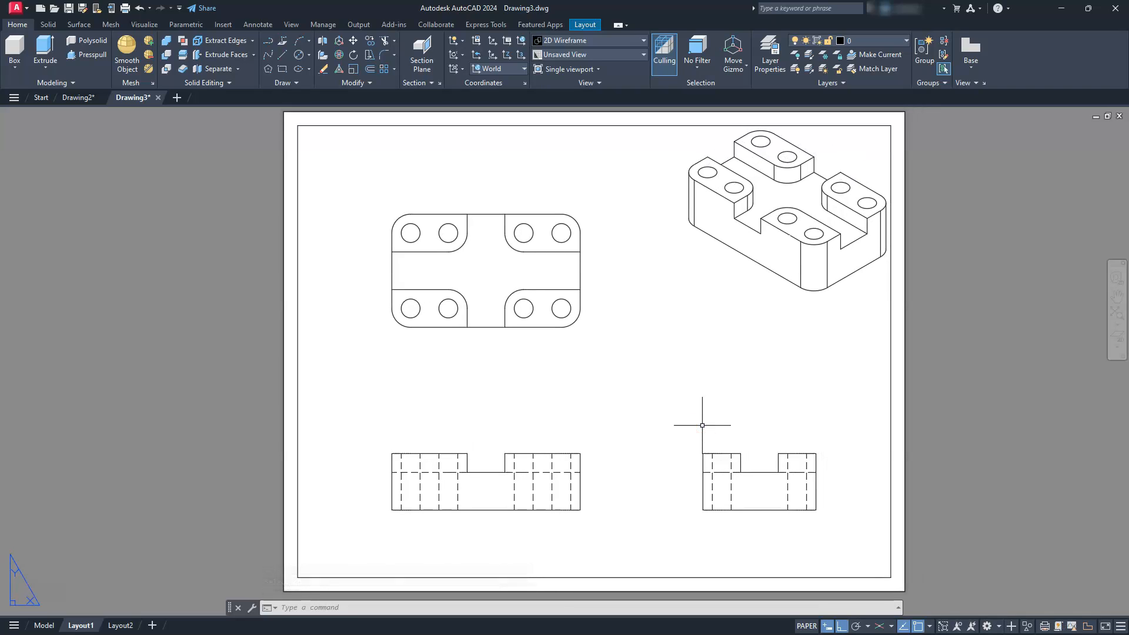
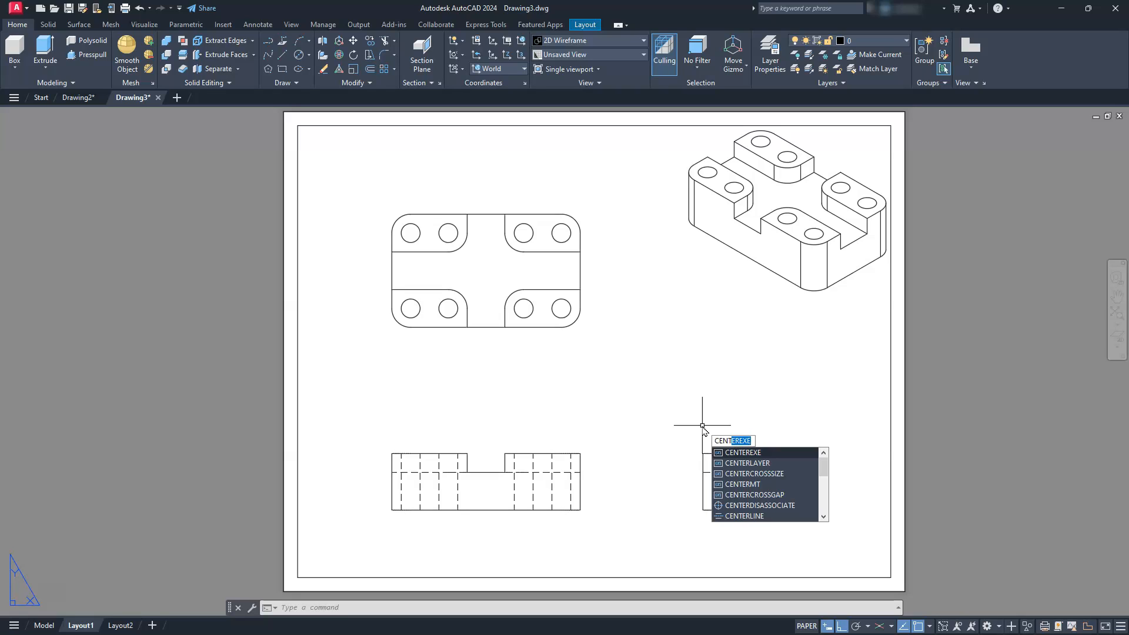
- Set CENTEREXE to .12 and add centerlines between the hidden edges of the two left holes in the front view
key("Return")
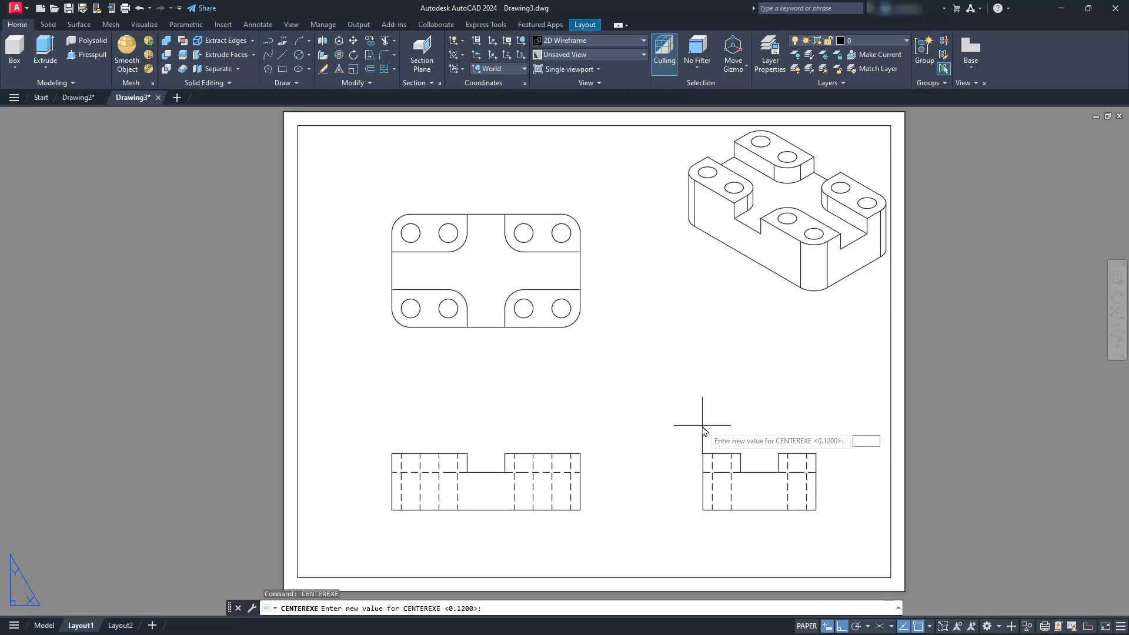
key("Return")
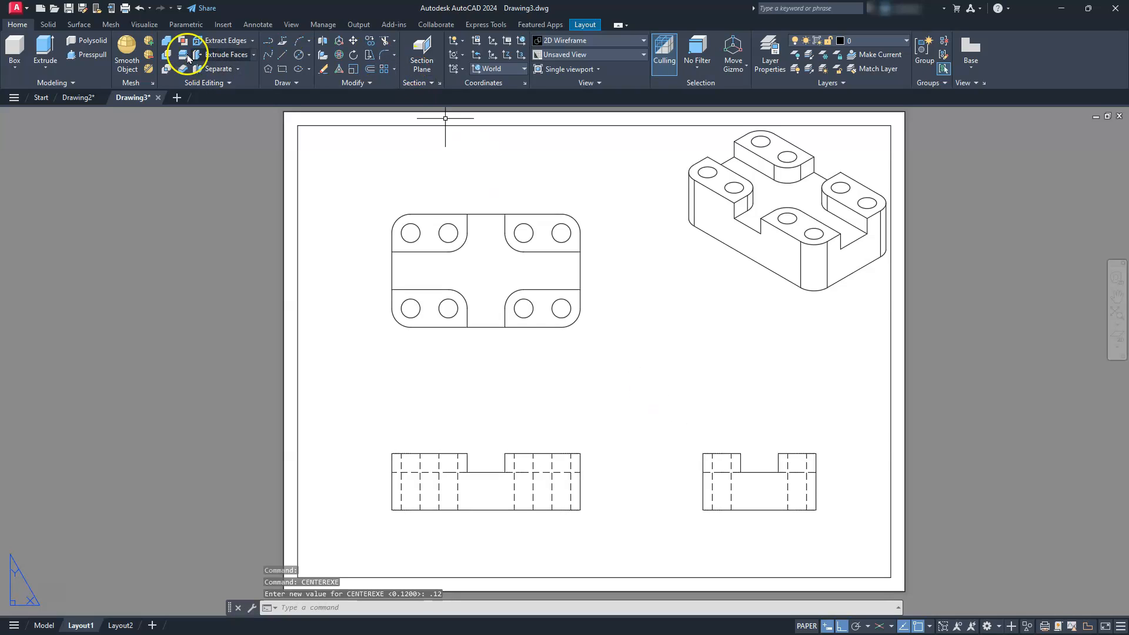
left_click(258, 24)
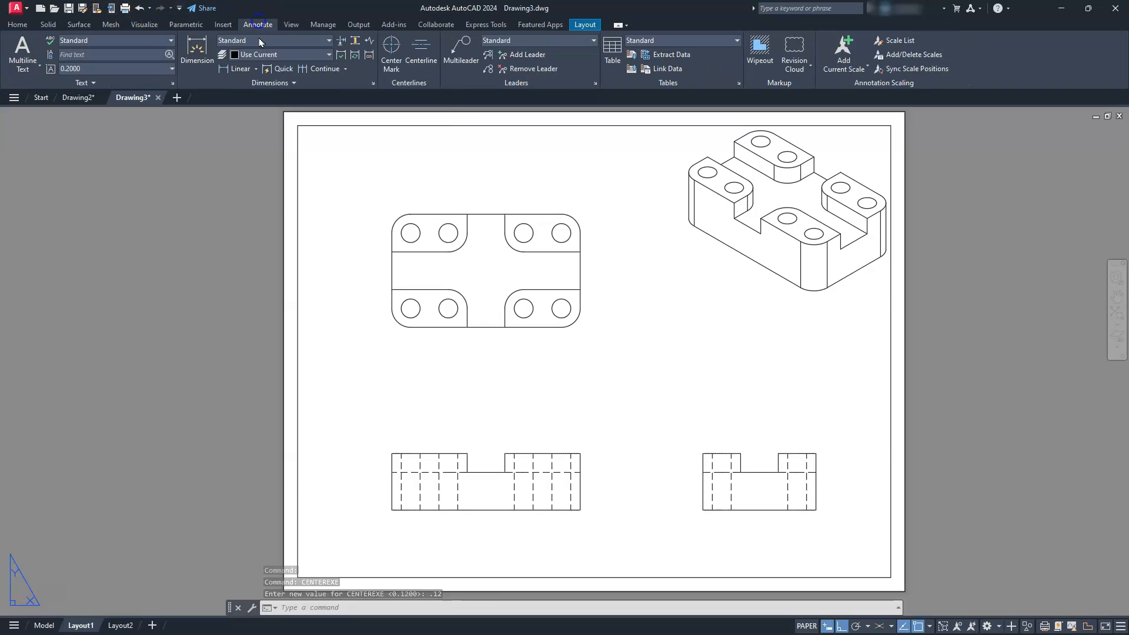
scroll(427, 493, "down", 2)
scroll(425, 488, "up", 7)
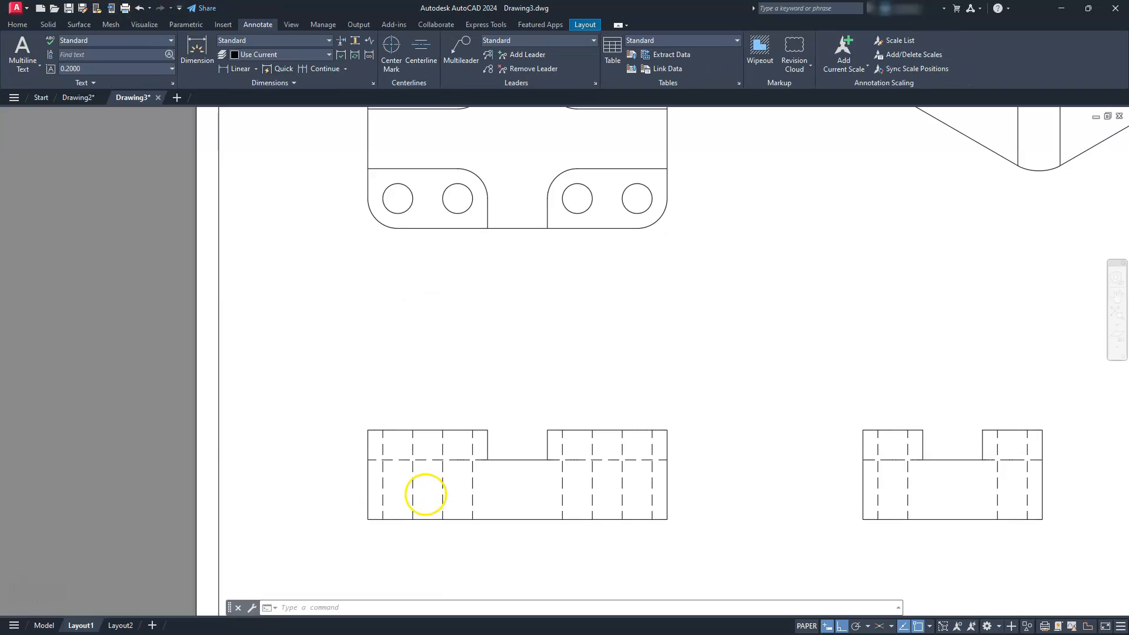
middle_click_drag(443, 469, 542, 408)
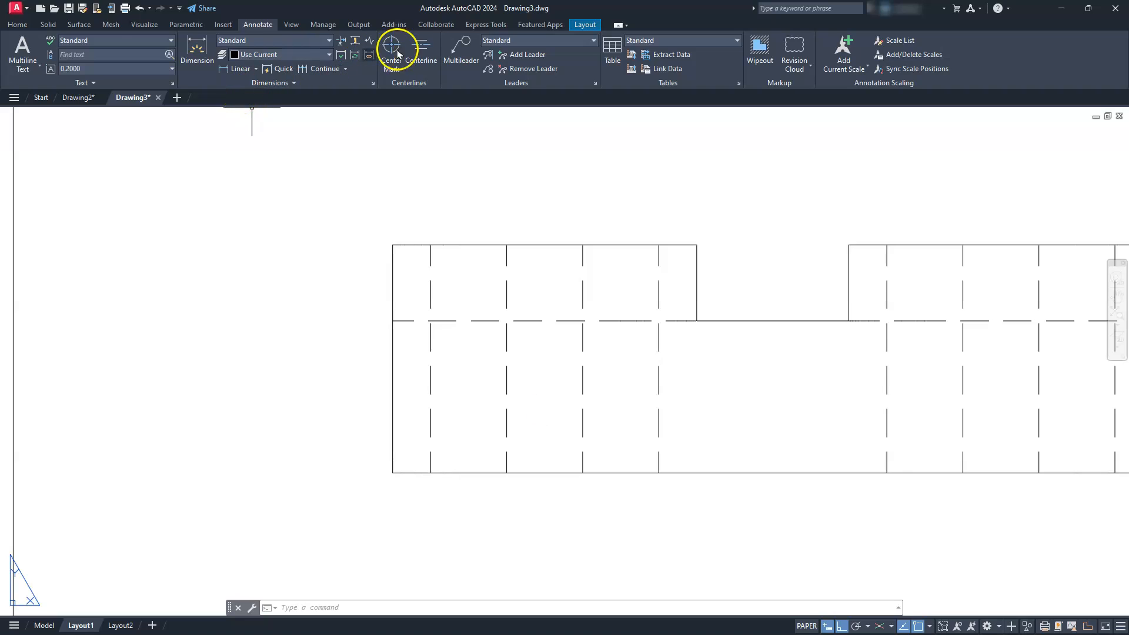
left_click(420, 46)
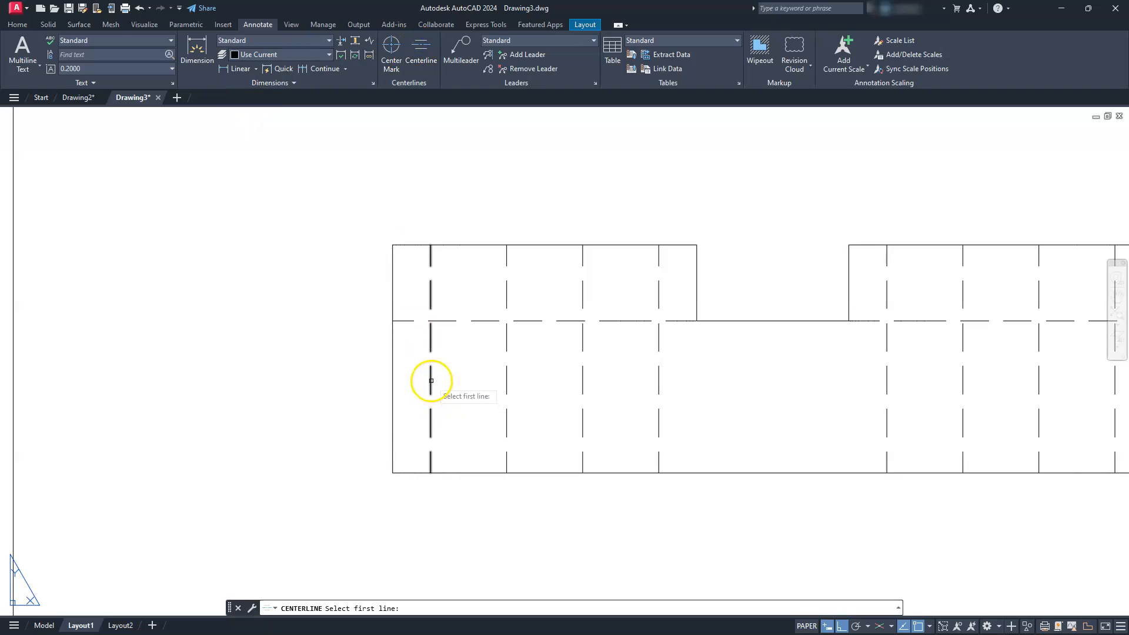
left_click(430, 380)
left_click(508, 379)
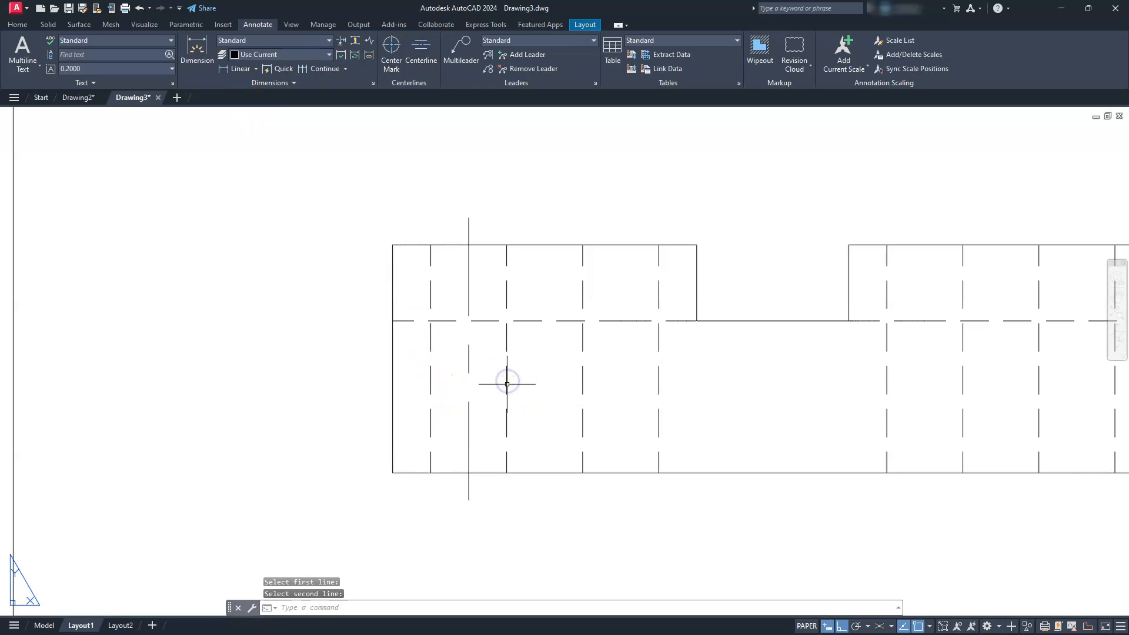
key("Return")
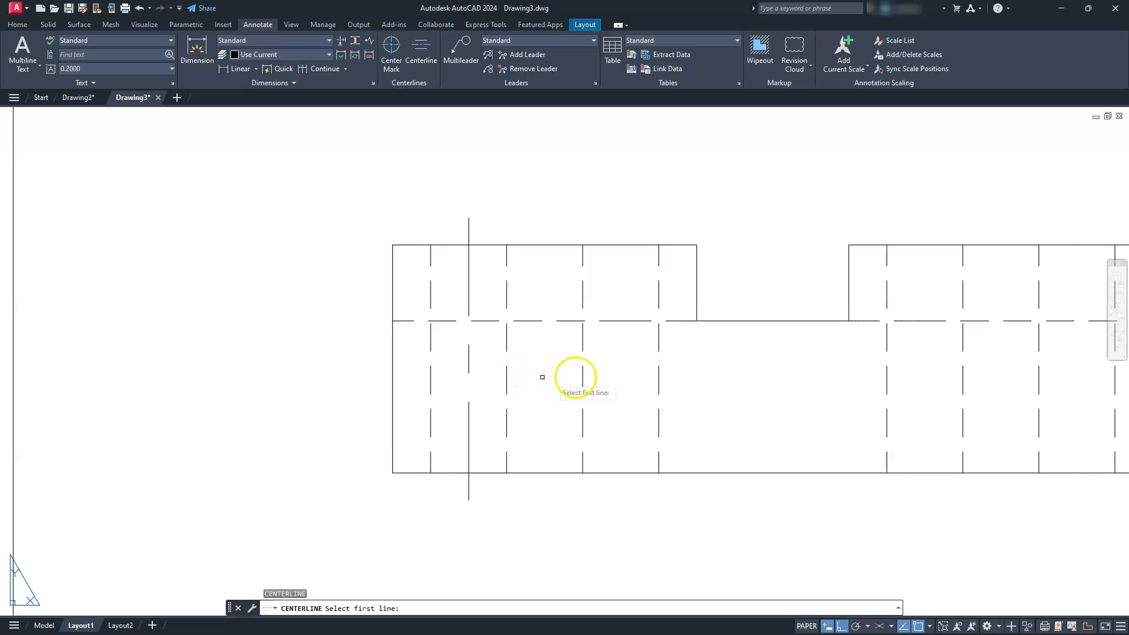
left_click(581, 373)
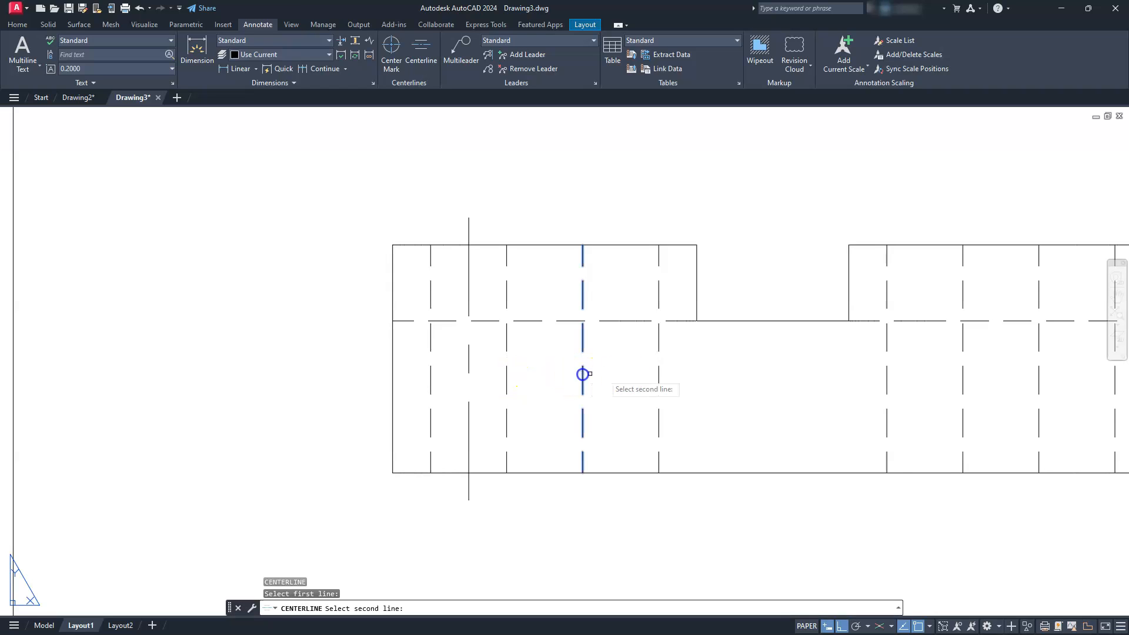
left_click(659, 390)
- Add centerlines between the hidden edges of the two right holes in the front view
middle_click_drag(789, 370, 200, 349)
key("Return")
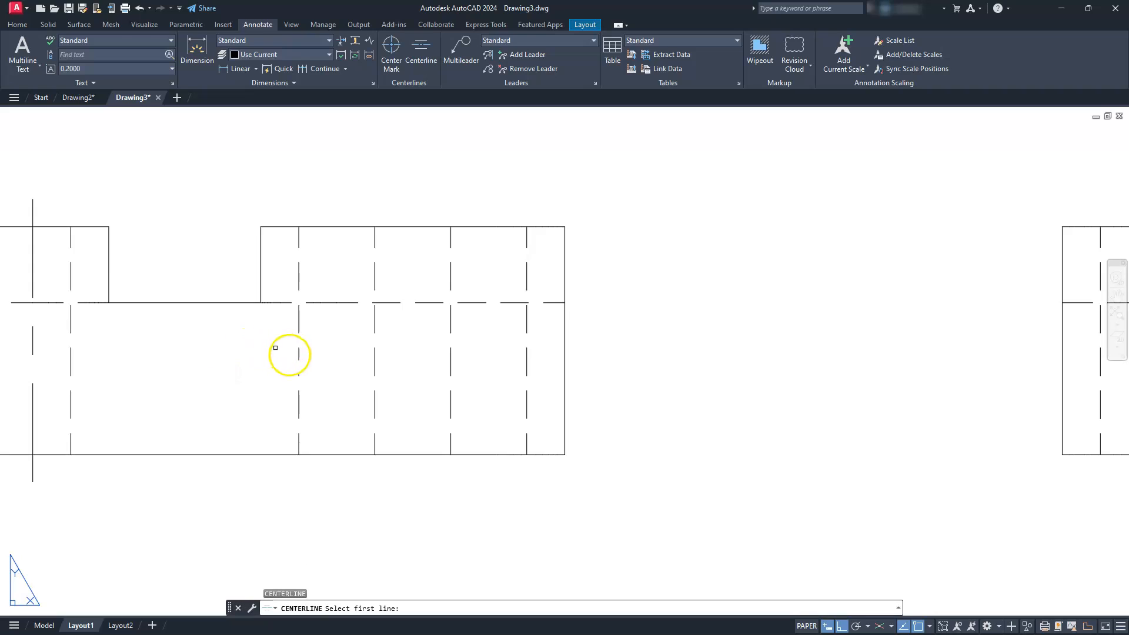
left_click(299, 370)
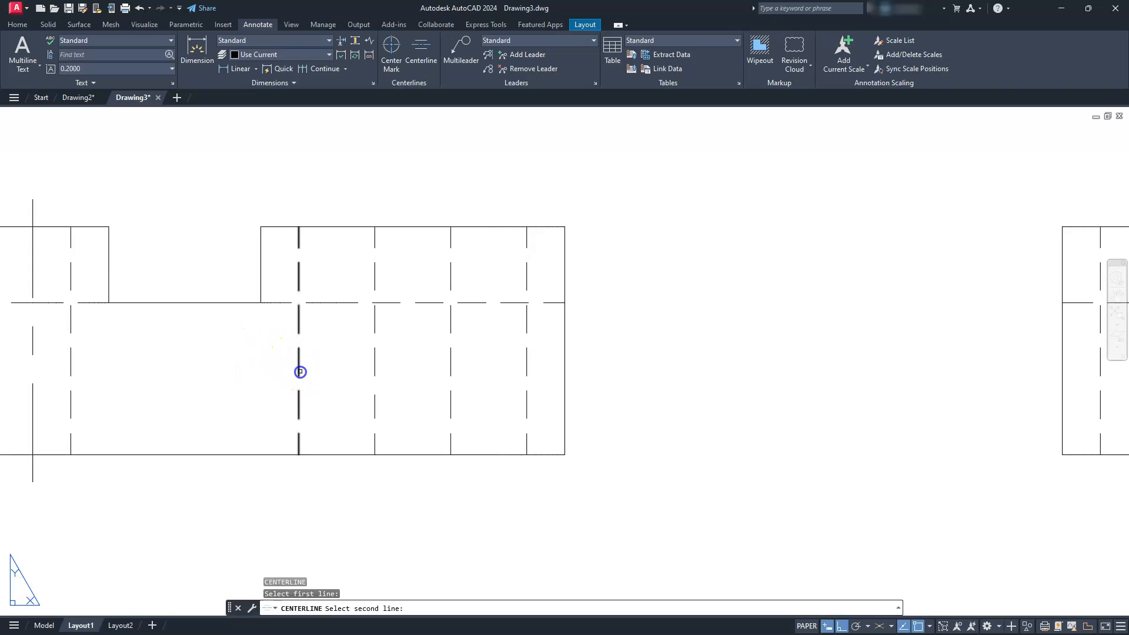
left_click(374, 369)
key("Return")
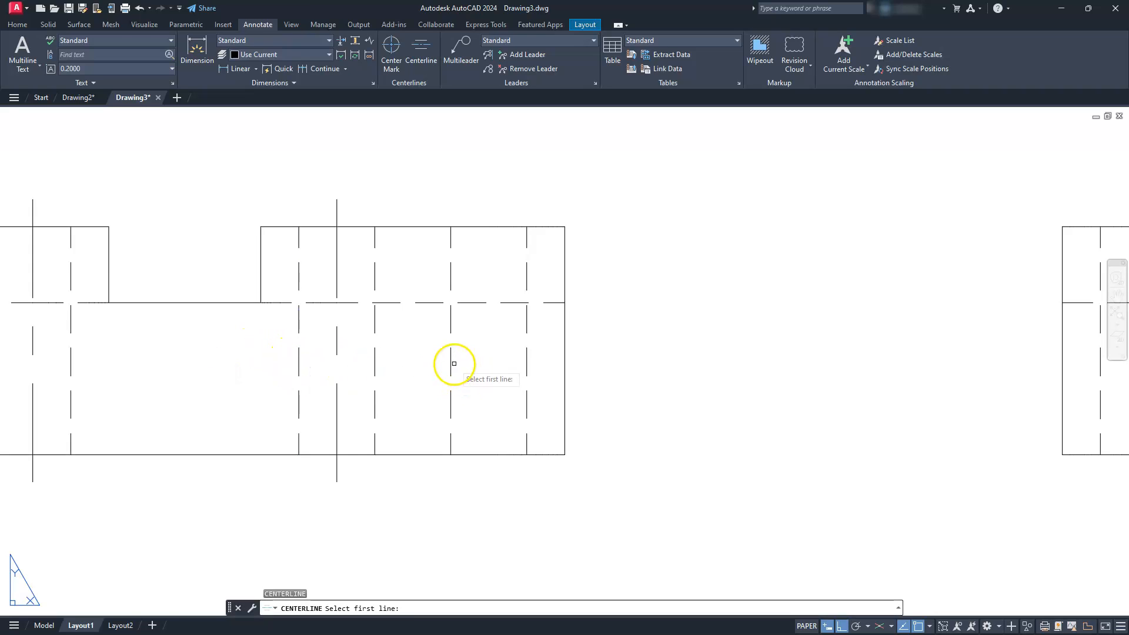
left_click(451, 363)
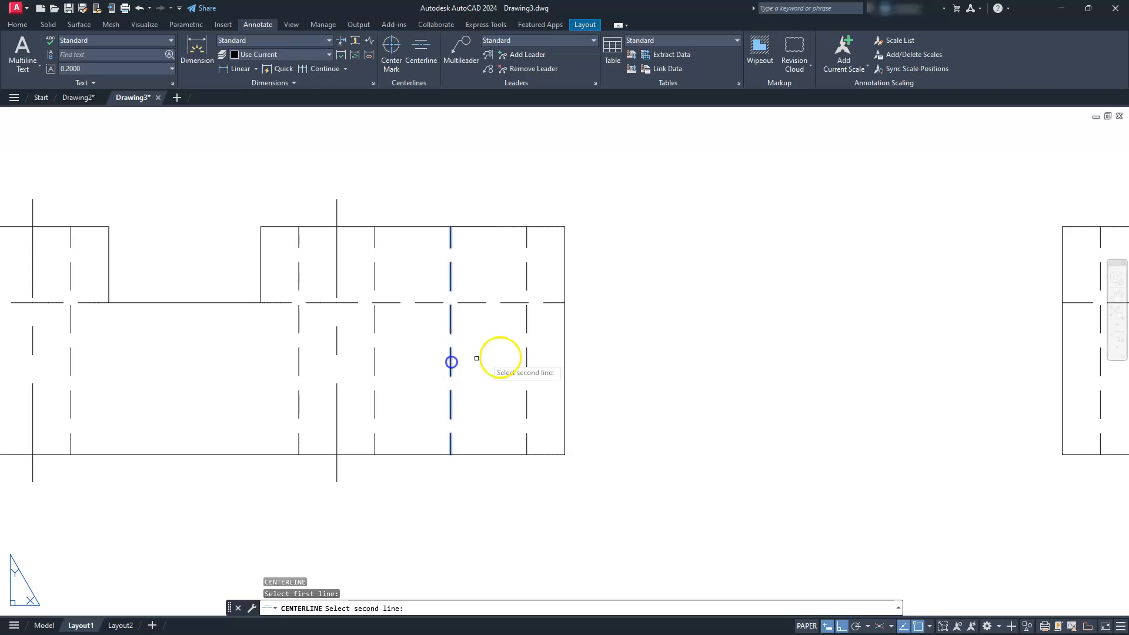
left_click(529, 371)
- Add a centerline between each of the two pairs of hidden hole edges in the side view
middle_click_drag(770, 341, 522, 274)
middle_click_drag(945, 285, 683, 313)
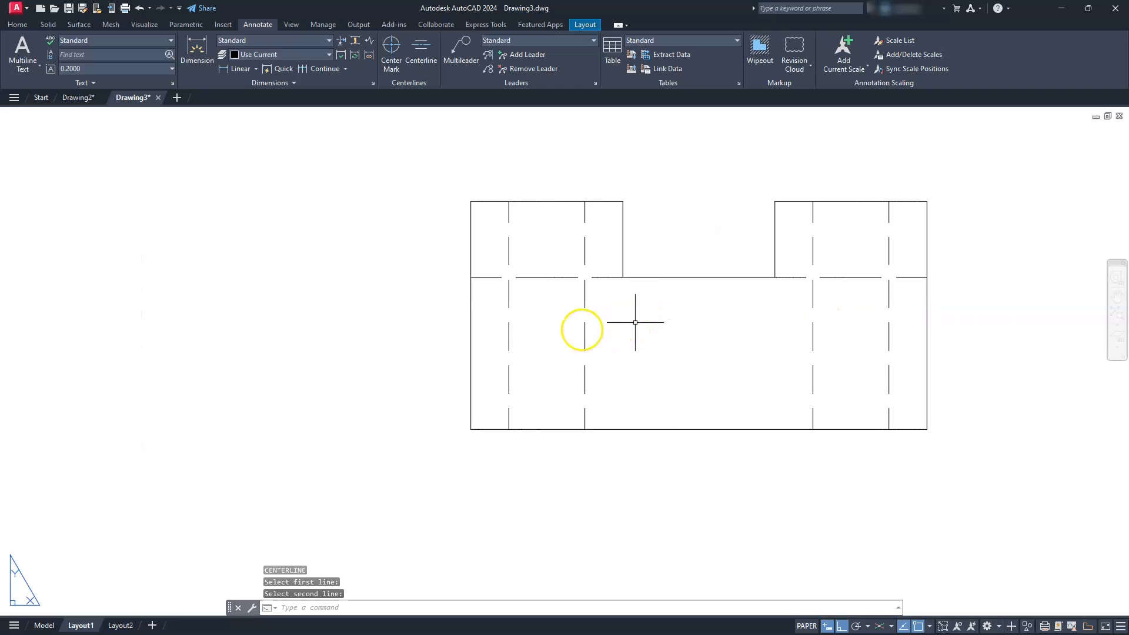
key("Return")
left_click(508, 335)
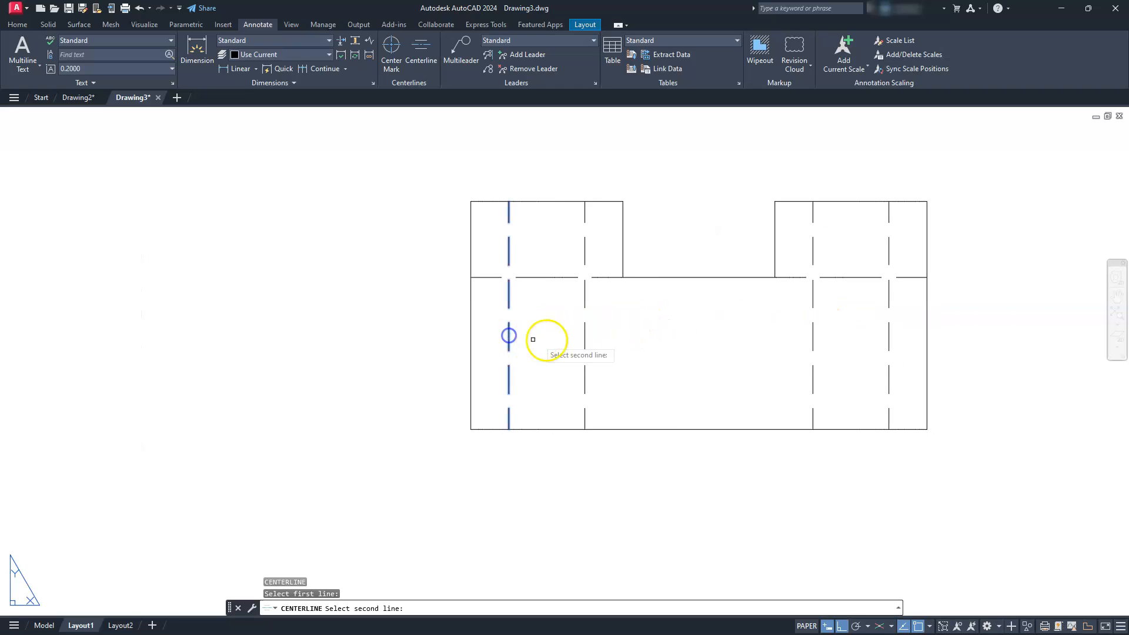
left_click(587, 339)
left_click(585, 338)
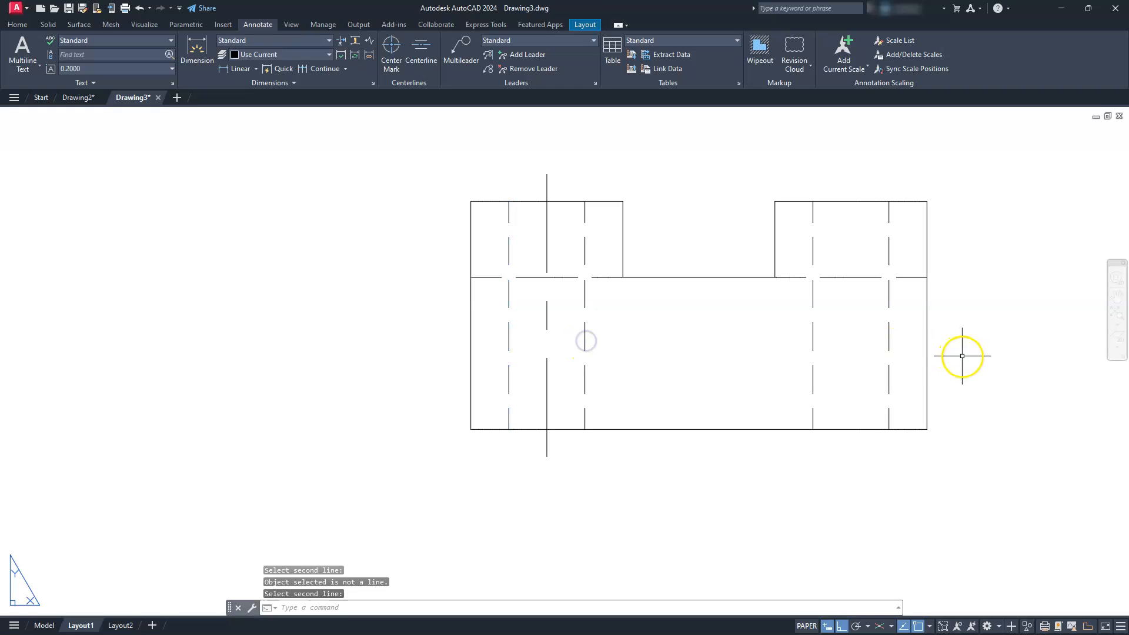
left_click(889, 333)
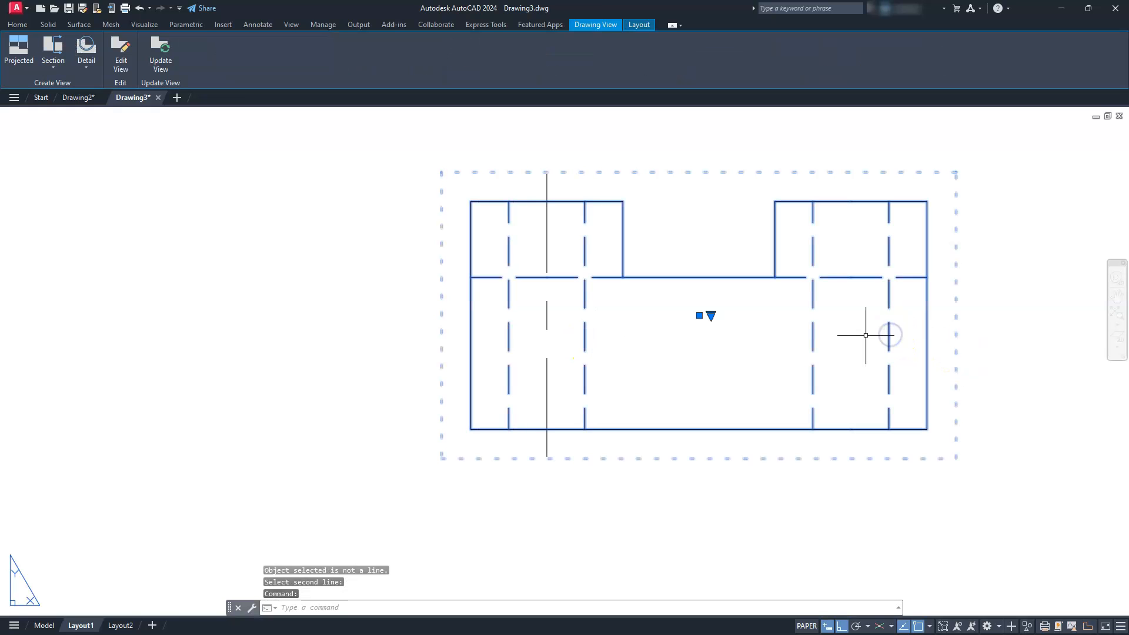
key("Escape")
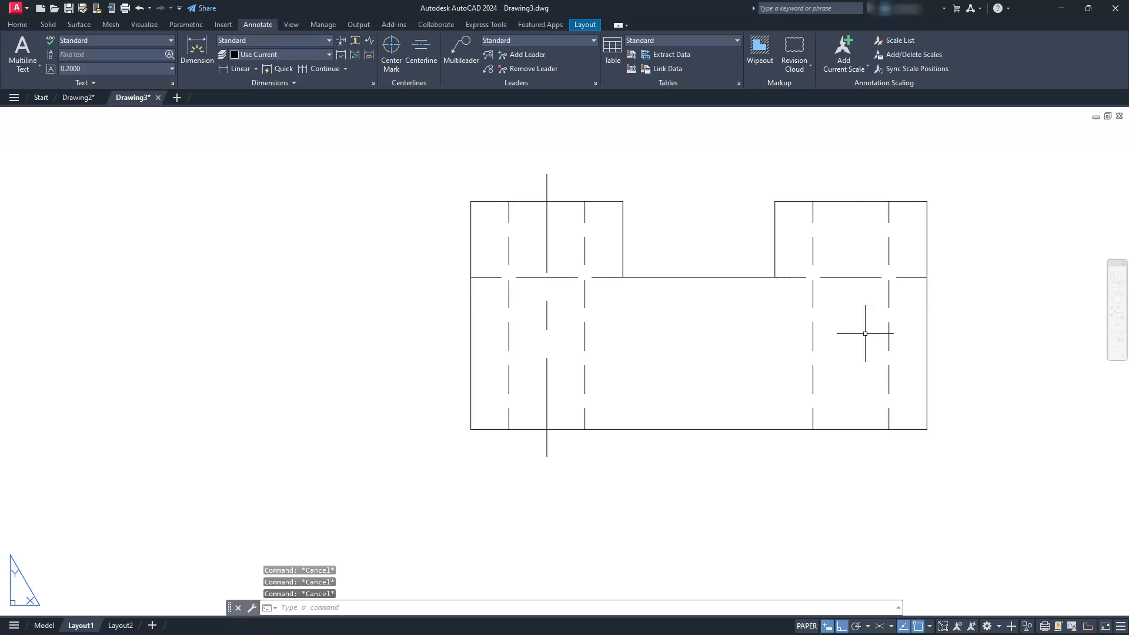
key("Return")
left_click(889, 333)
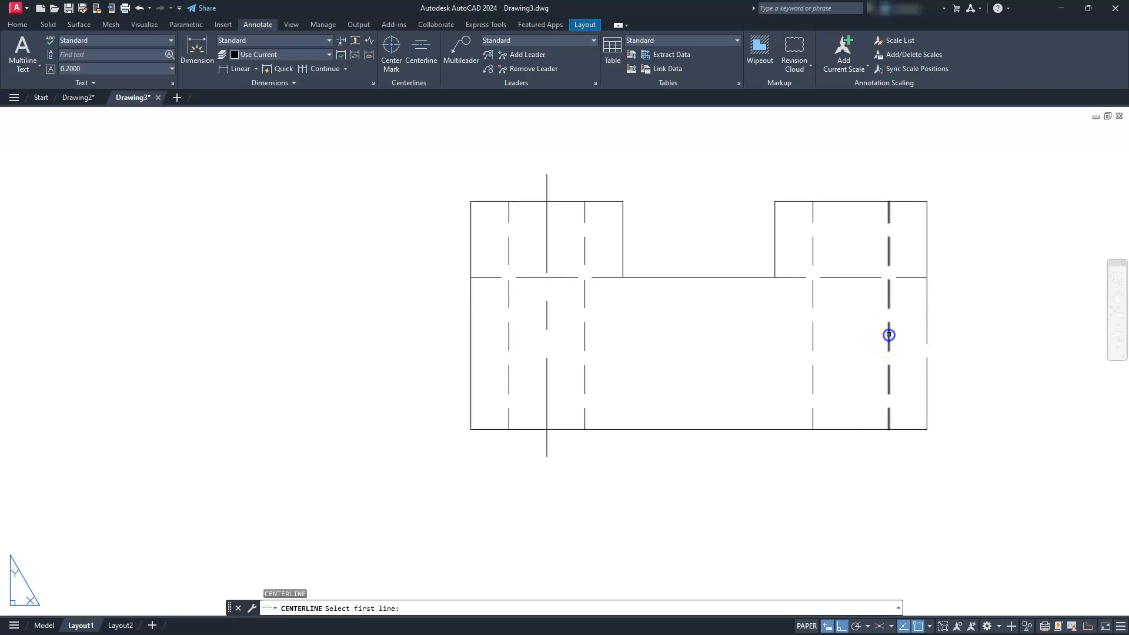
left_click(813, 331)
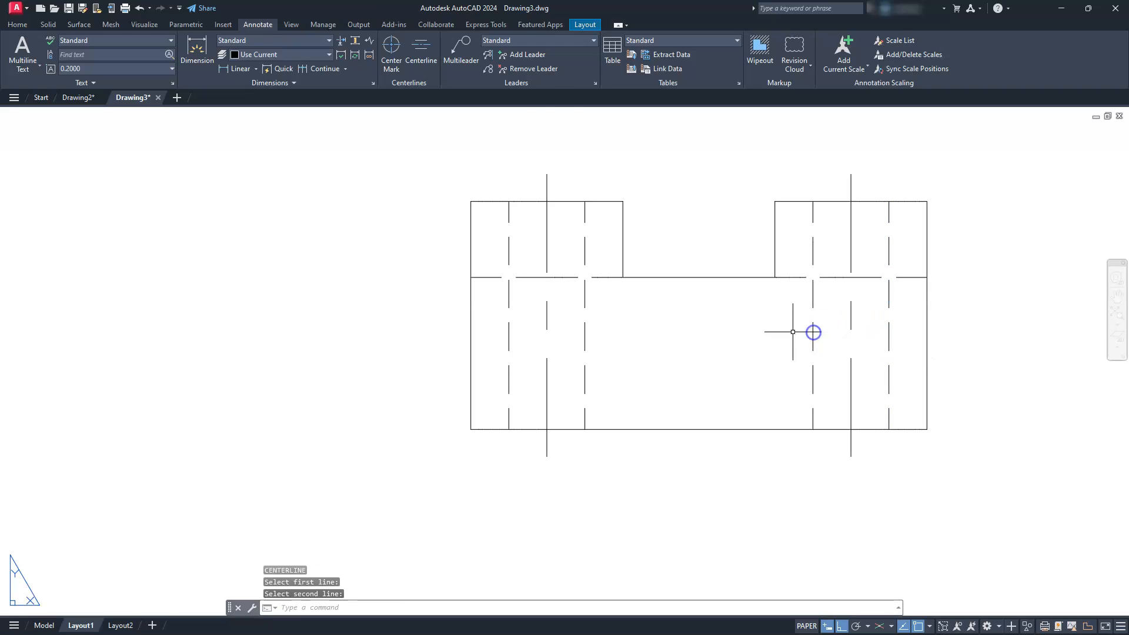
key("Escape")
- Add center marks to the four upper holes and three of the lower holes in the top view, skipping the lower-left one
scroll(605, 324, "down", 4)
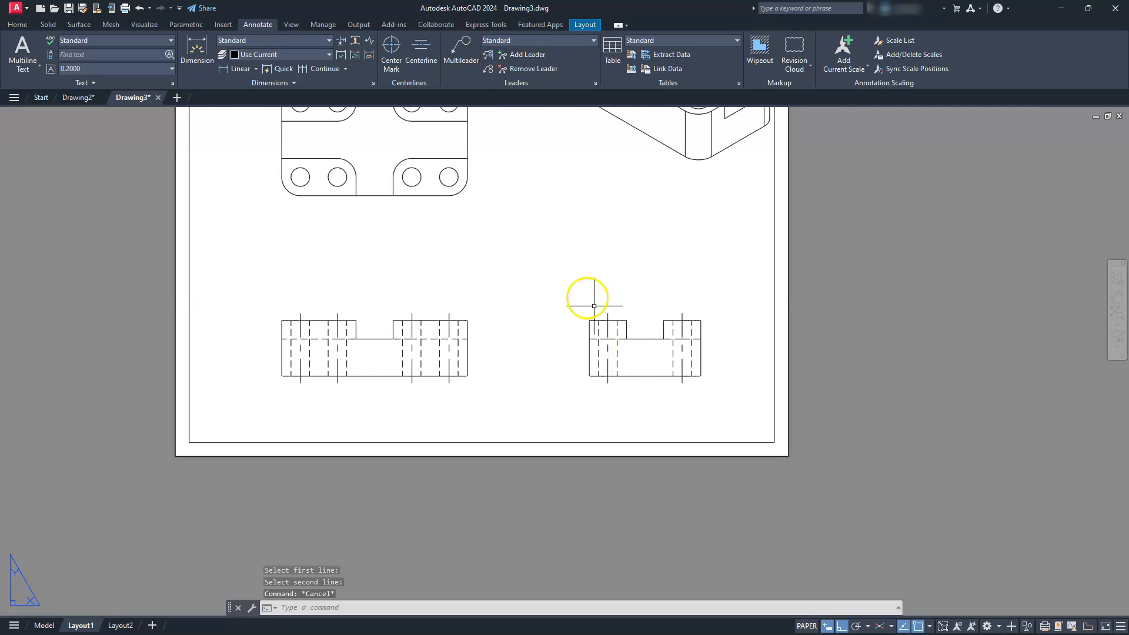
middle_click_drag(587, 294, 678, 400)
scroll(471, 284, "up", 4)
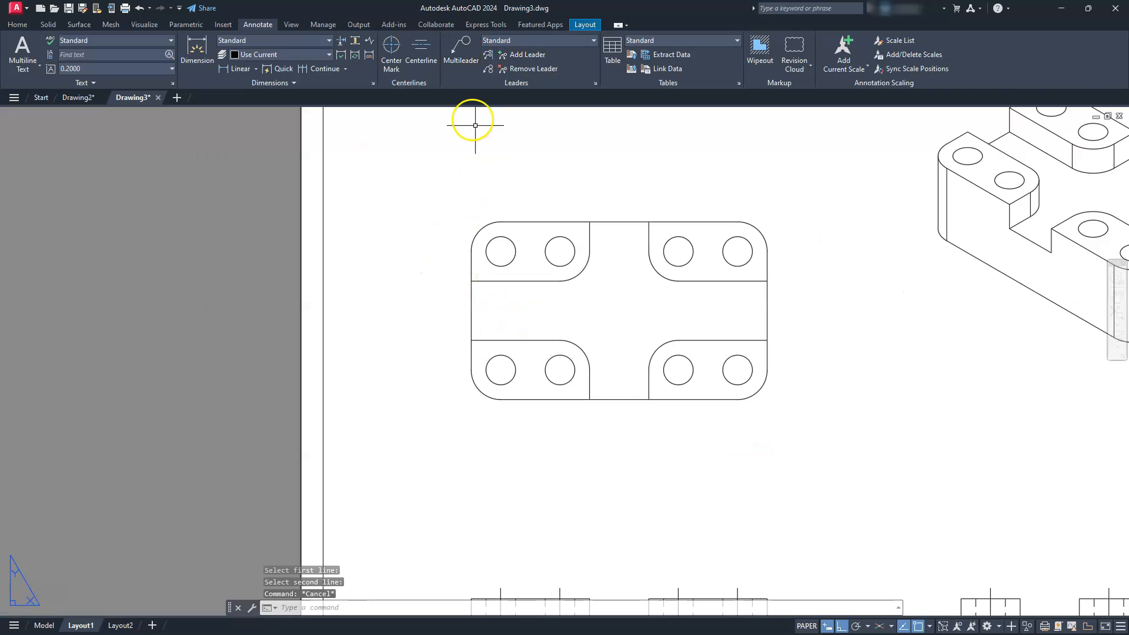
left_click(401, 48)
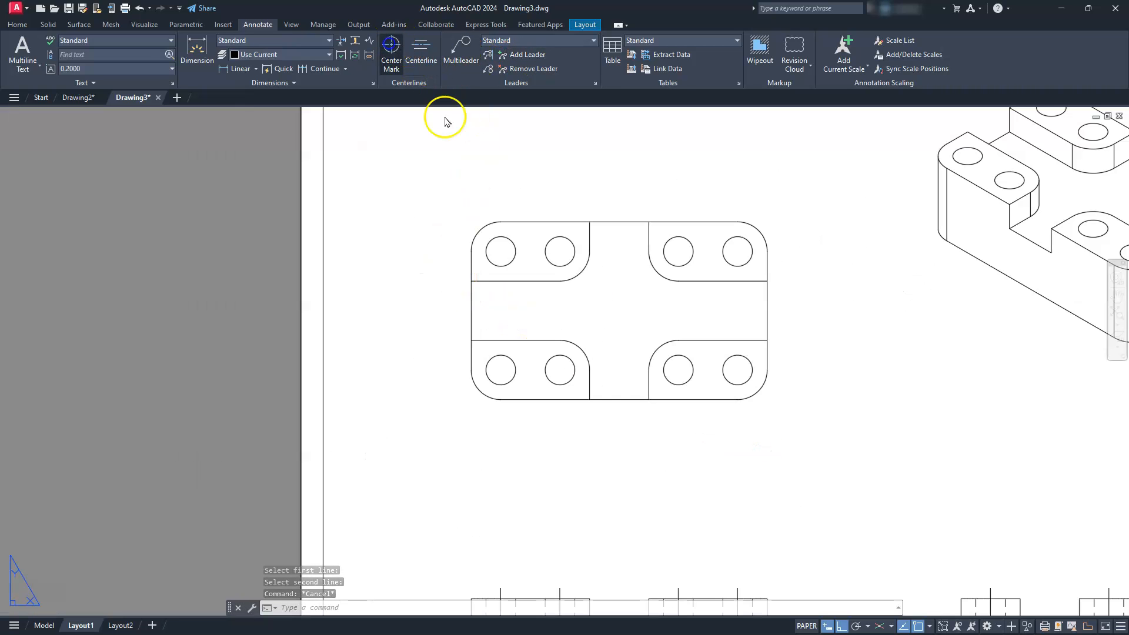
left_click(513, 254)
left_click(546, 251)
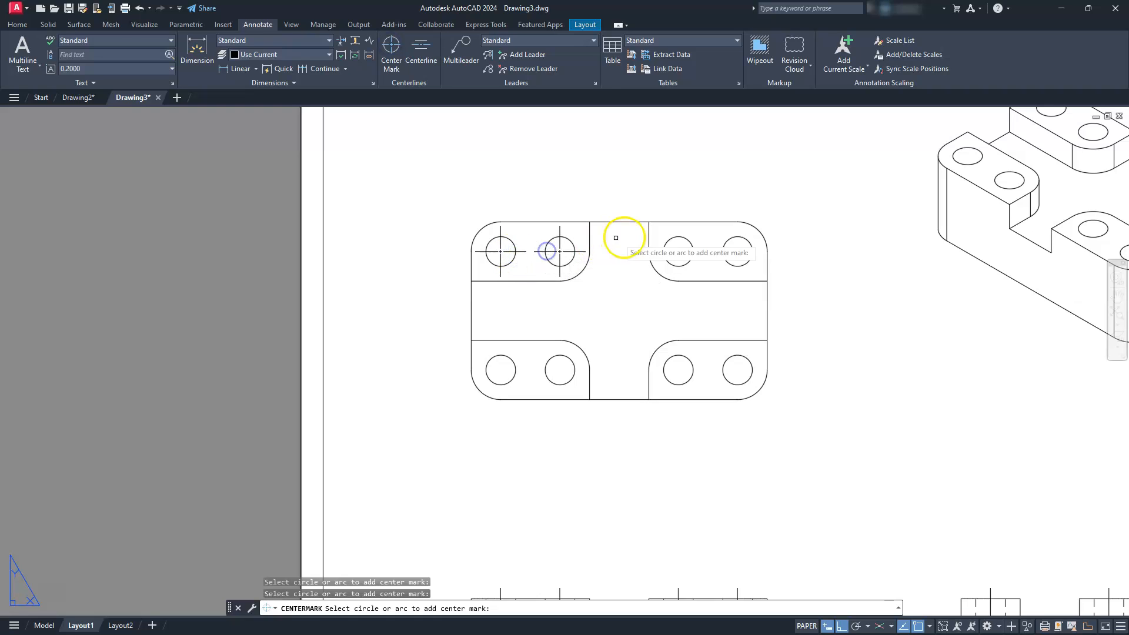
left_click(672, 247)
left_click(730, 243)
left_click(737, 359)
left_click(684, 362)
left_click(558, 367)
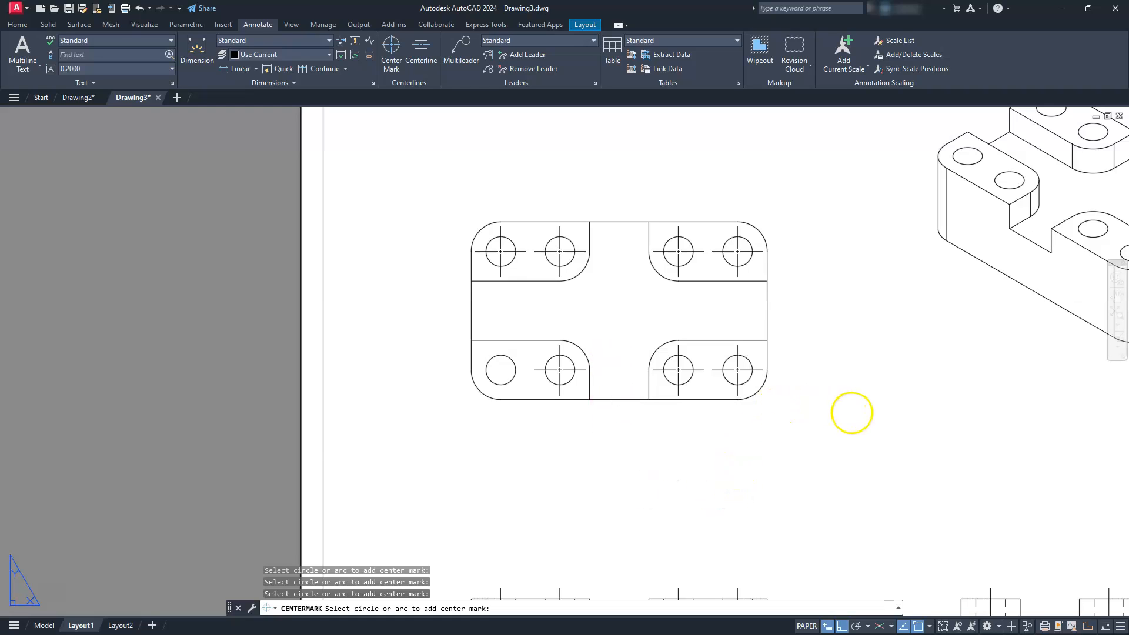
key("Escape")
- Modify the Standard dimension style to suppress trailing zeros in linear dimensions and use a text height of .125
scroll(620, 380, "down", 2)
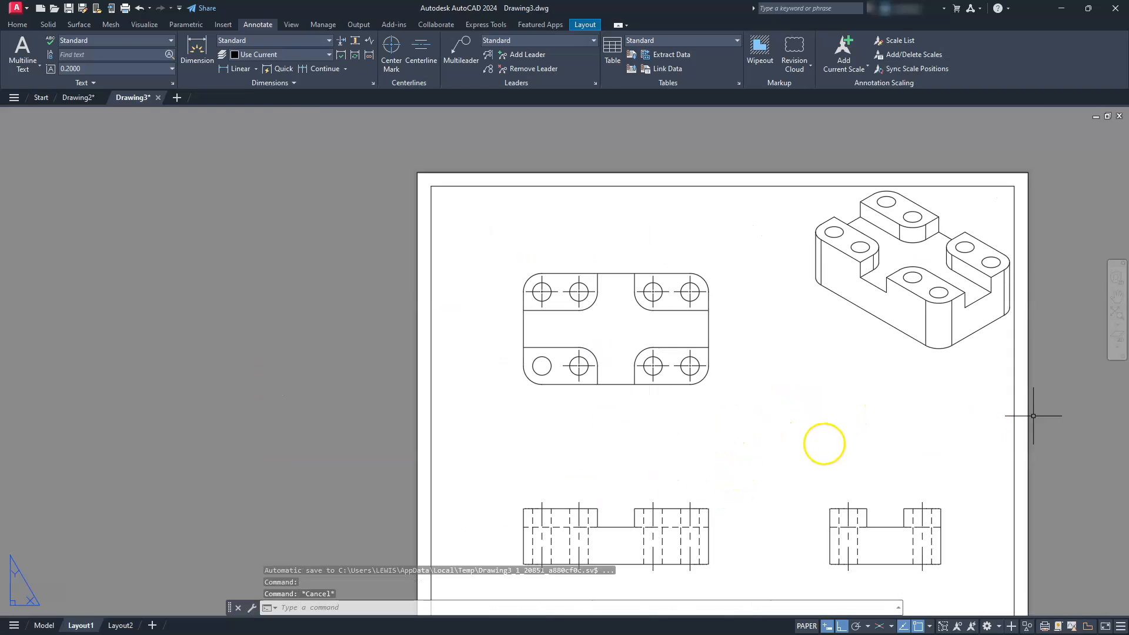
scroll(723, 398, "down", 1)
middle_click_drag(723, 398, 659, 396)
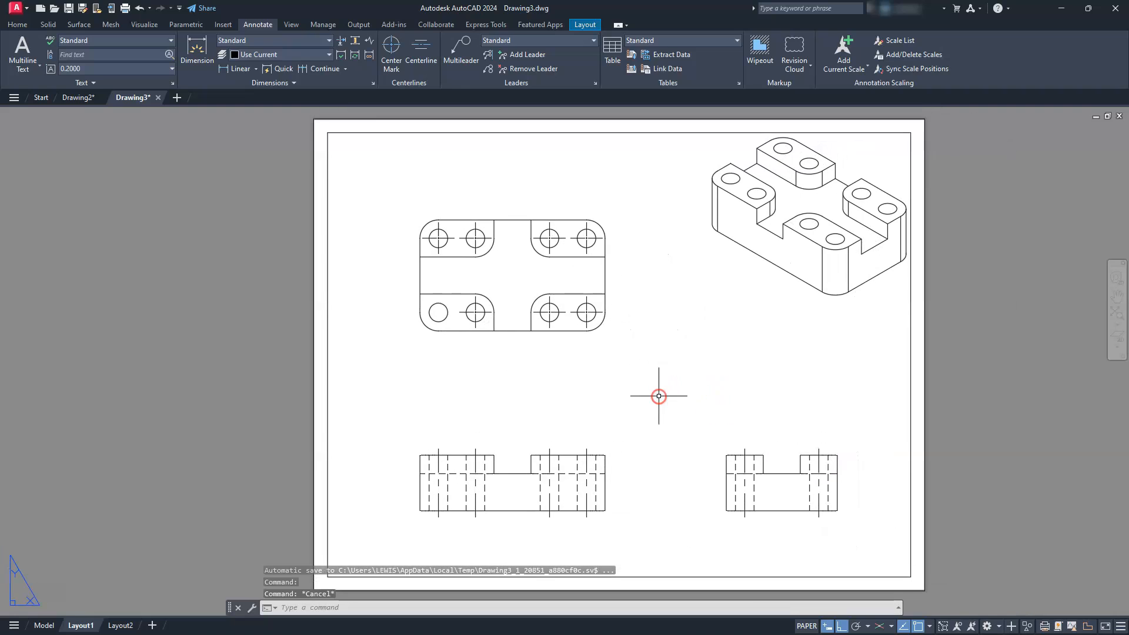
left_click(373, 85)
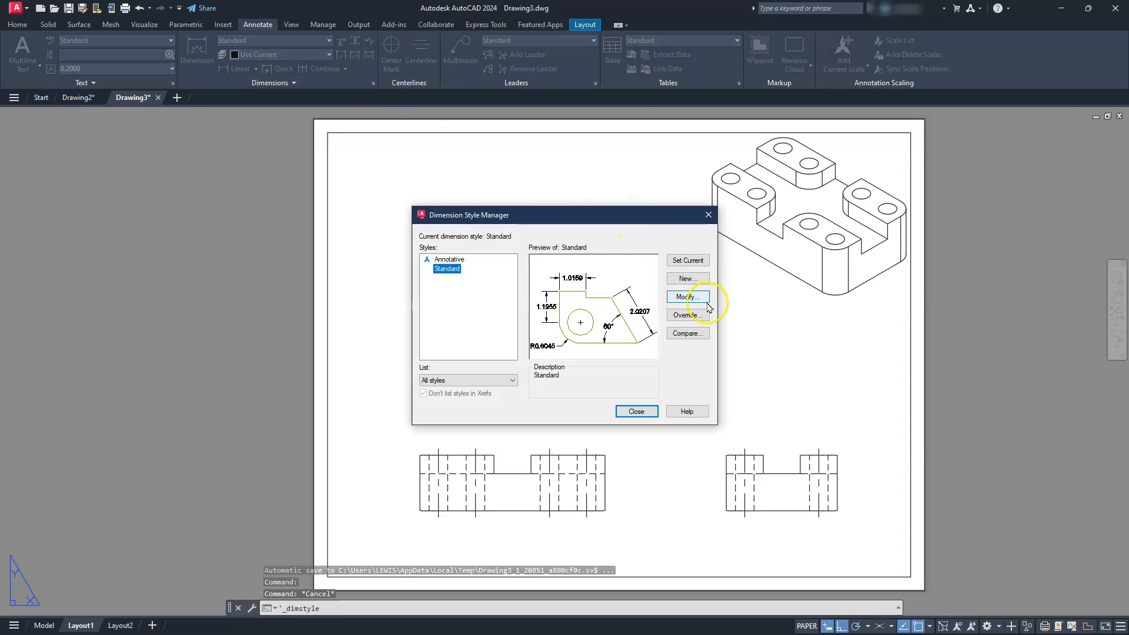
left_click(694, 299)
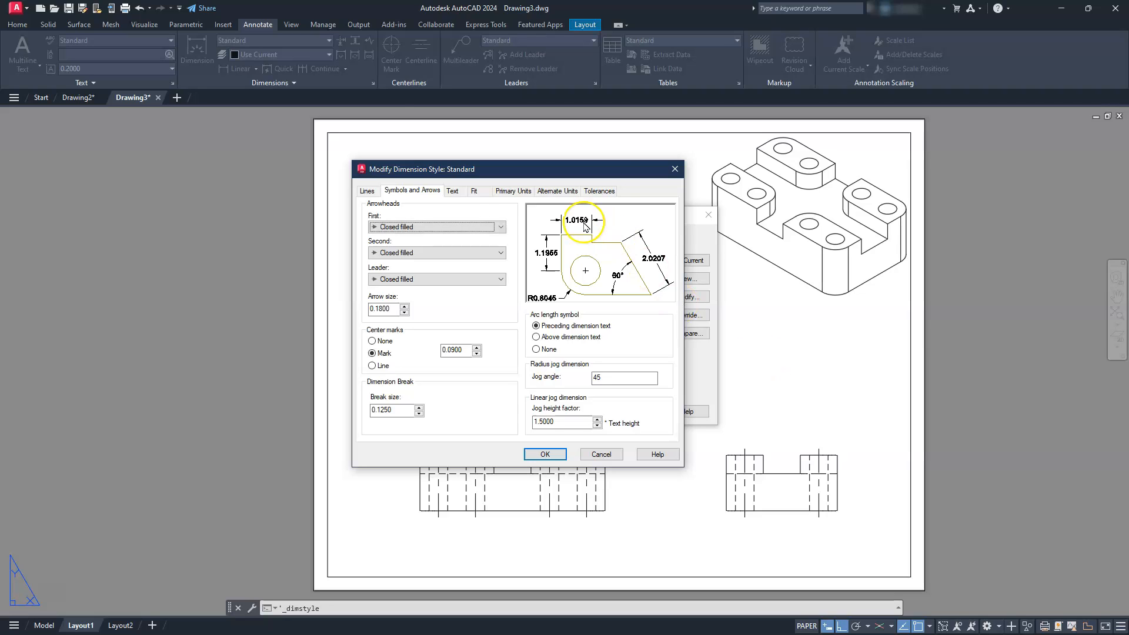
left_click(509, 192)
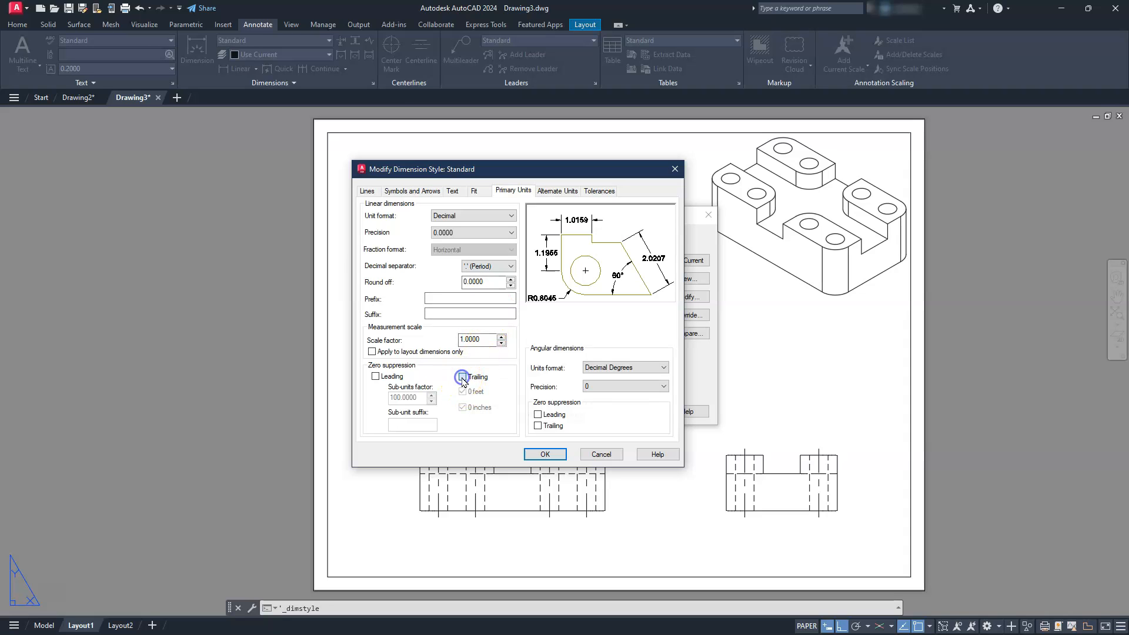
left_click(475, 191)
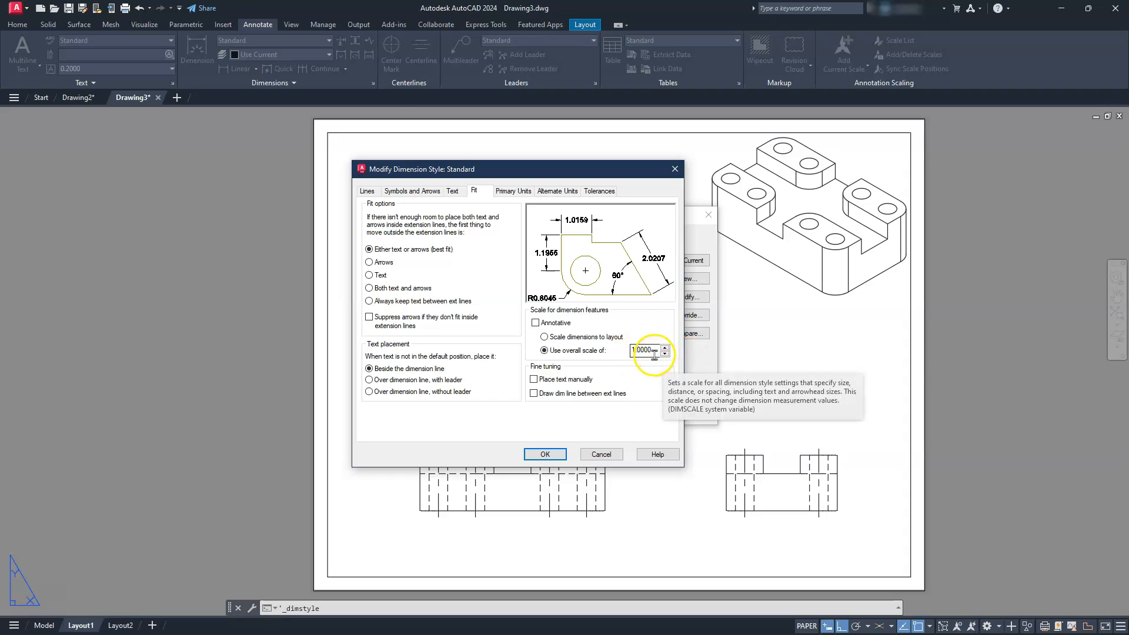
left_click(451, 192)
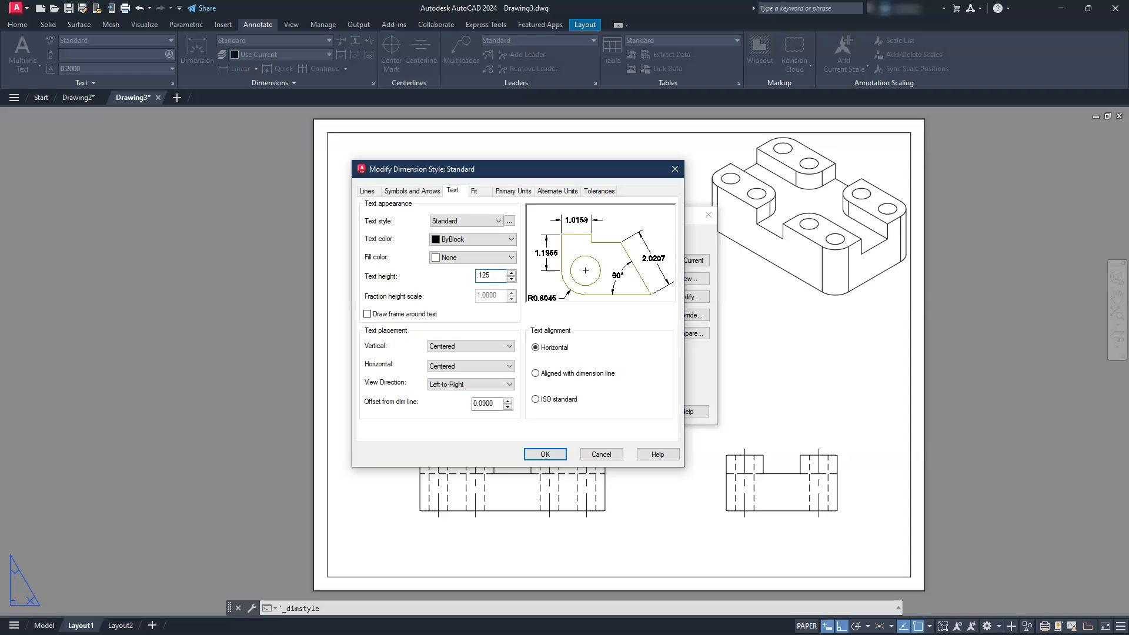
- Set the Standard dimension style's center marks to None, then save the style and close the Dimension Style Manager
left_click(424, 191)
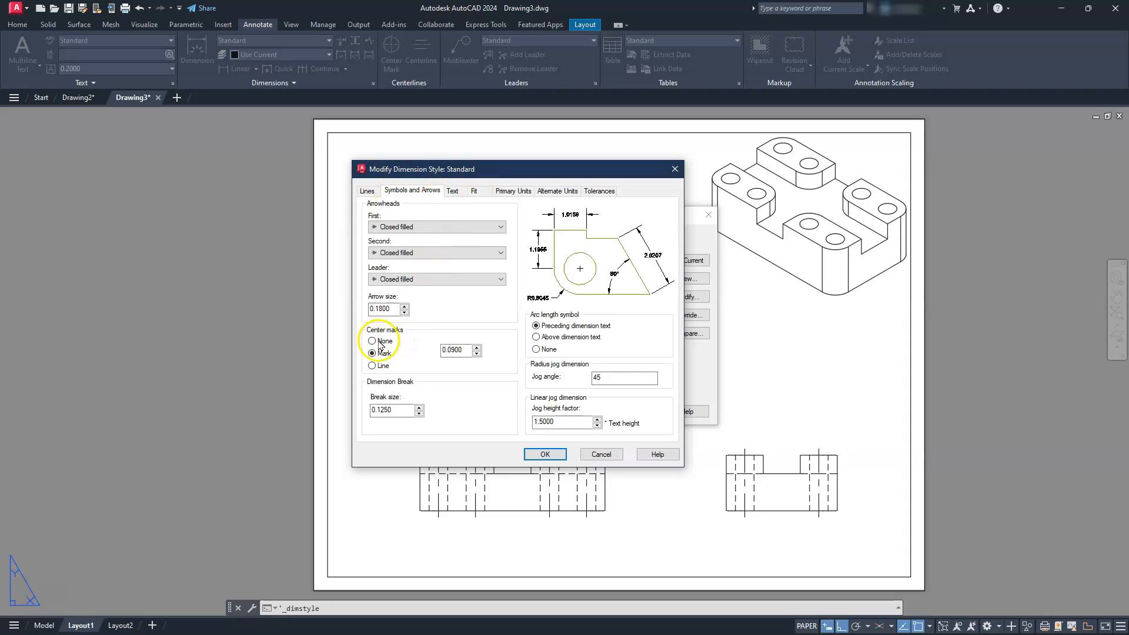
left_click(367, 344)
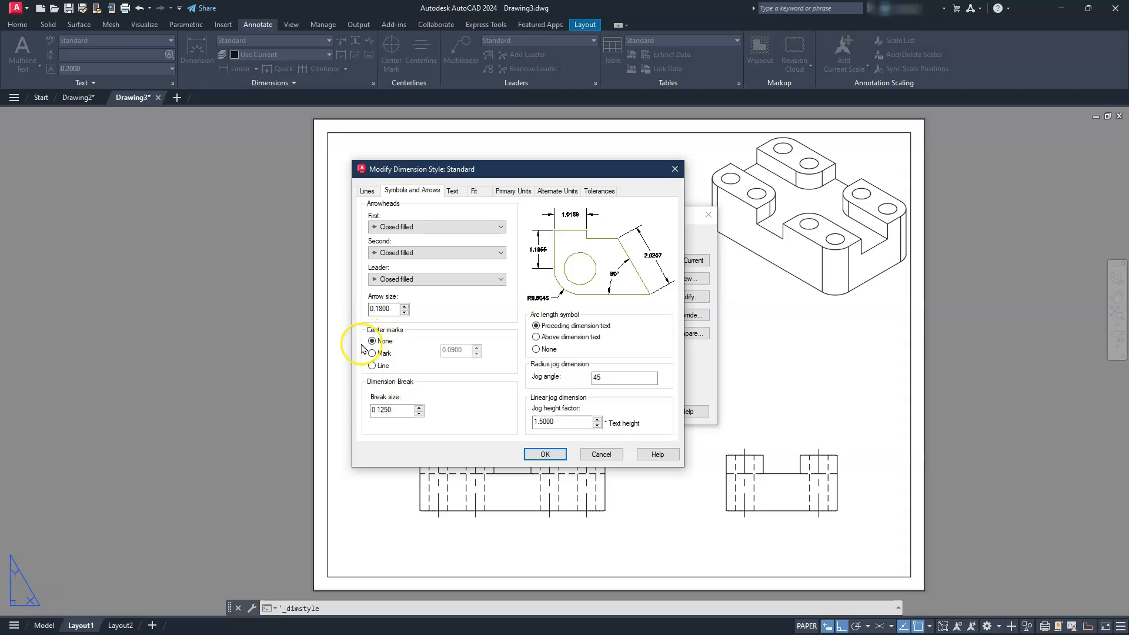
left_click(540, 455)
left_click(621, 413)
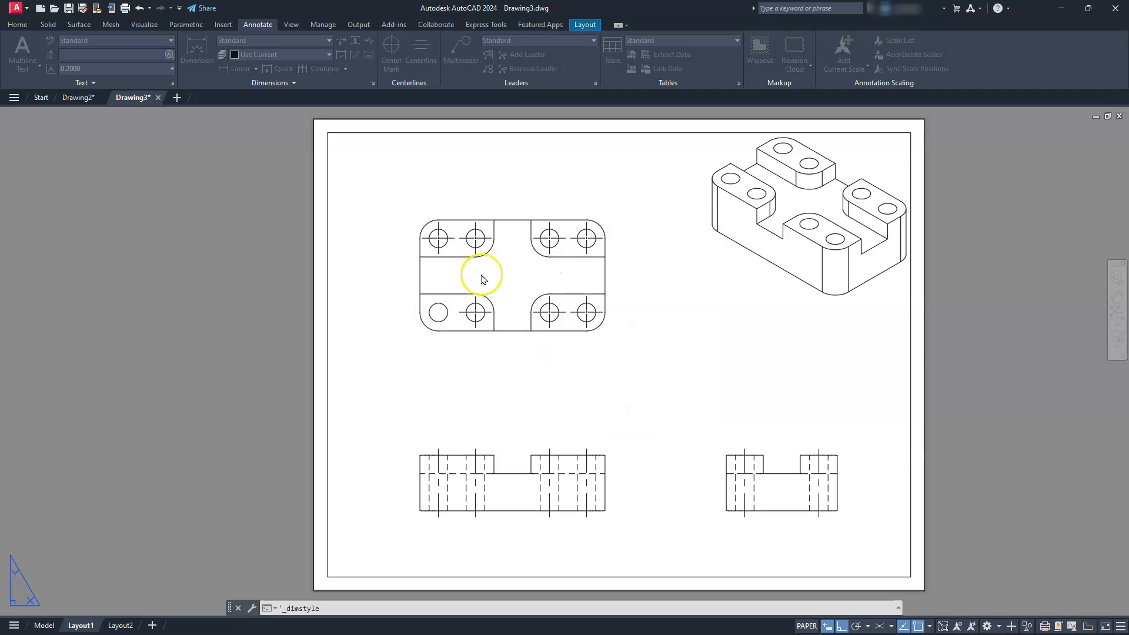
- Add a linear dimension for the overall width of the top view, placed well above the part
scroll(469, 206, "up", 4)
mouse_move(472, 202)
middle_mouse_down()
mouse_move(401, 368)
mouse_move(323, 376)
middle_mouse_up()
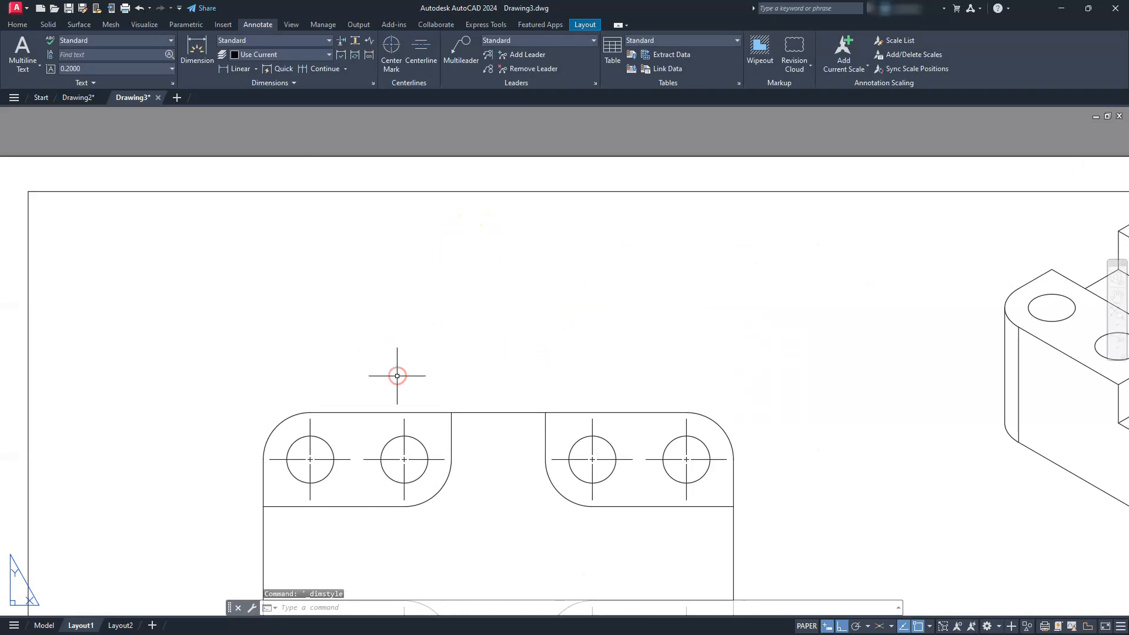
left_click(224, 68)
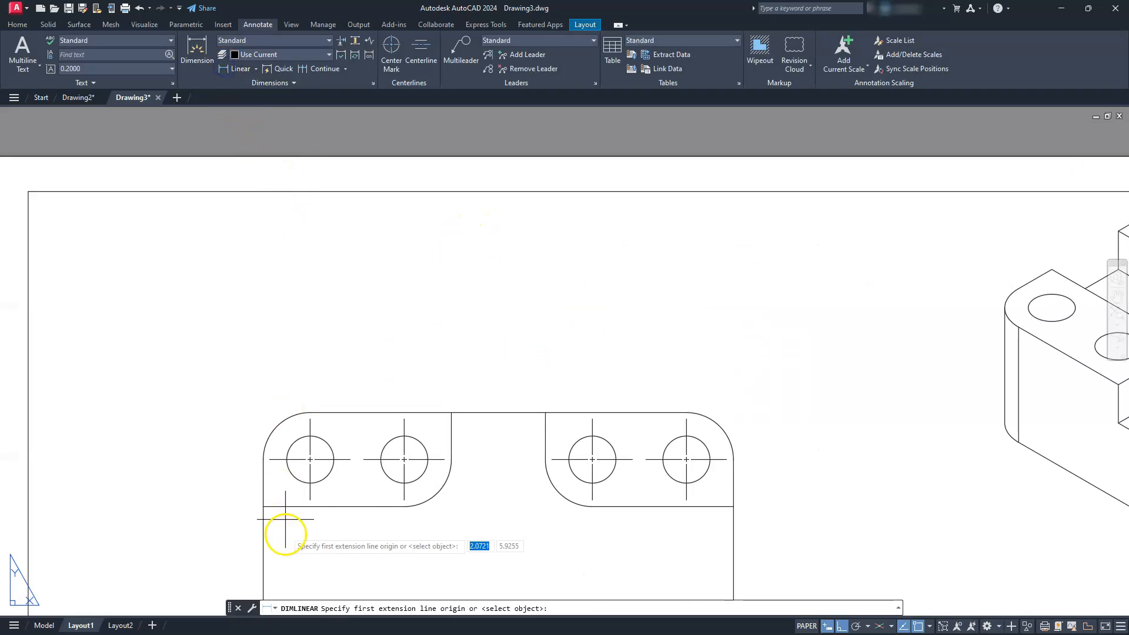
left_click(263, 458)
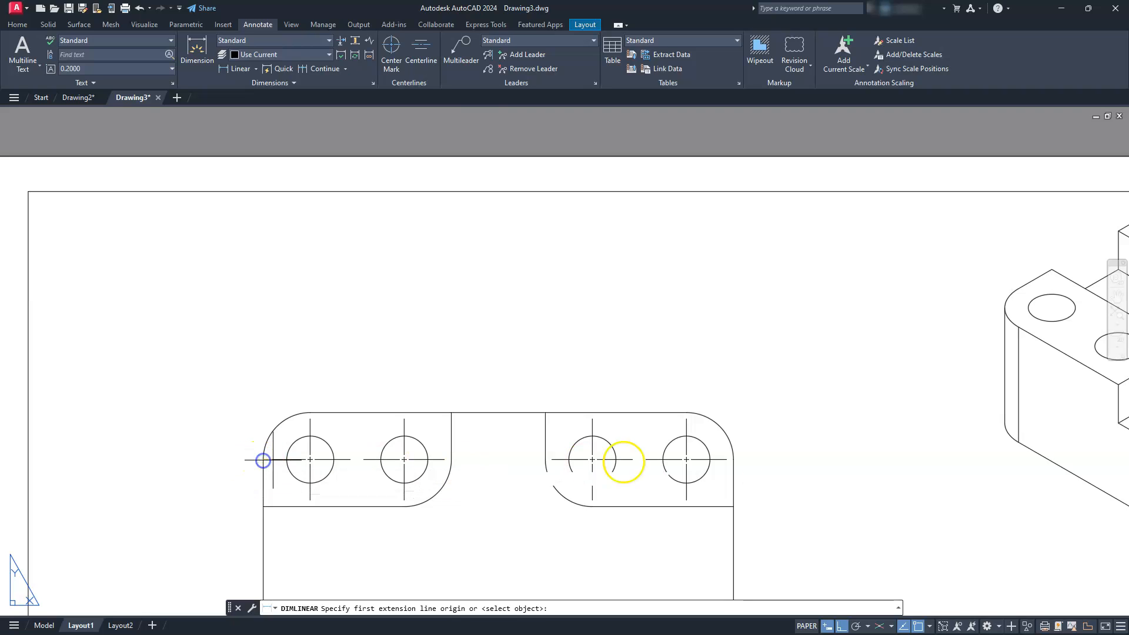
left_click(734, 459)
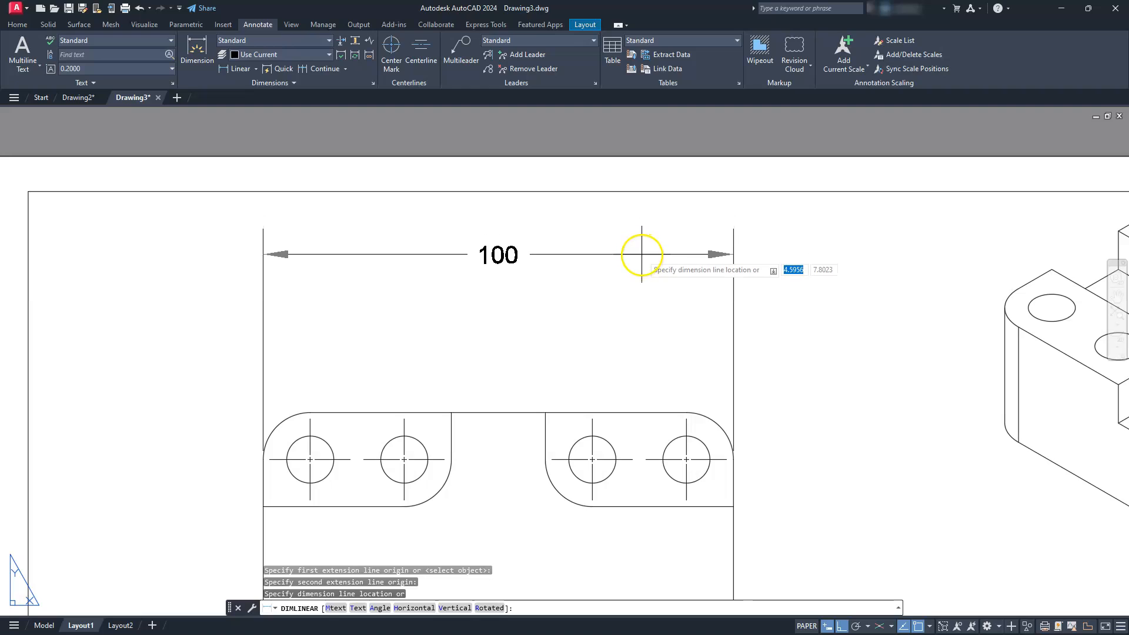
left_click(639, 251)
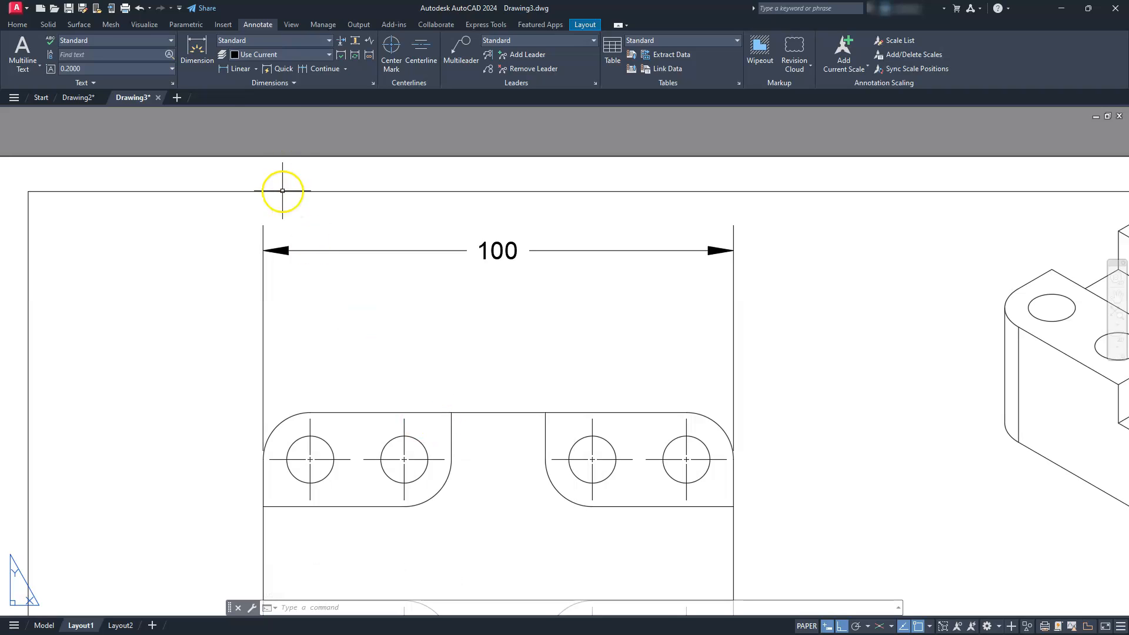
- Dimension the horizontal distances from the upper-right and upper-left corner hole centers to their nearest side edges, between the part and the overall width dimension
left_click(231, 69)
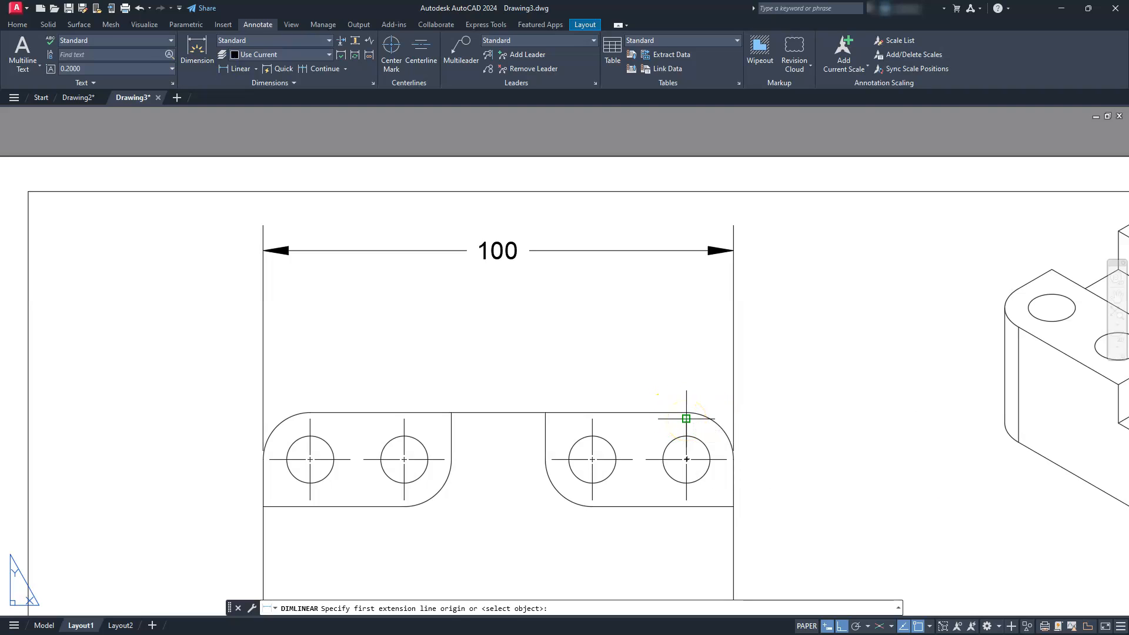
left_click(687, 419)
left_click(733, 458)
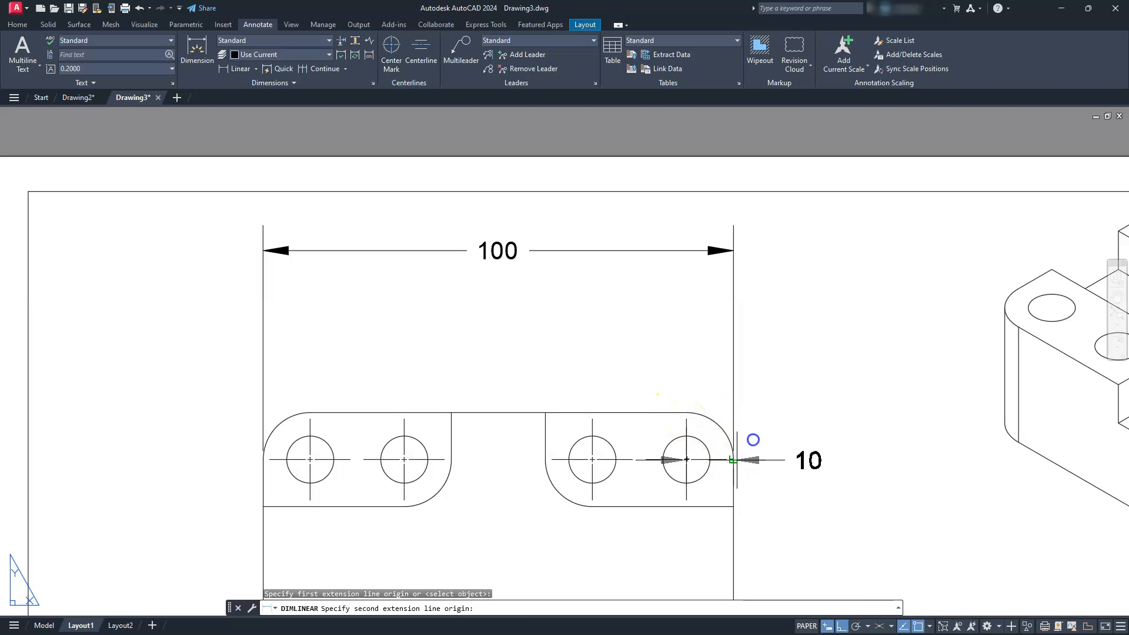
left_click(785, 319)
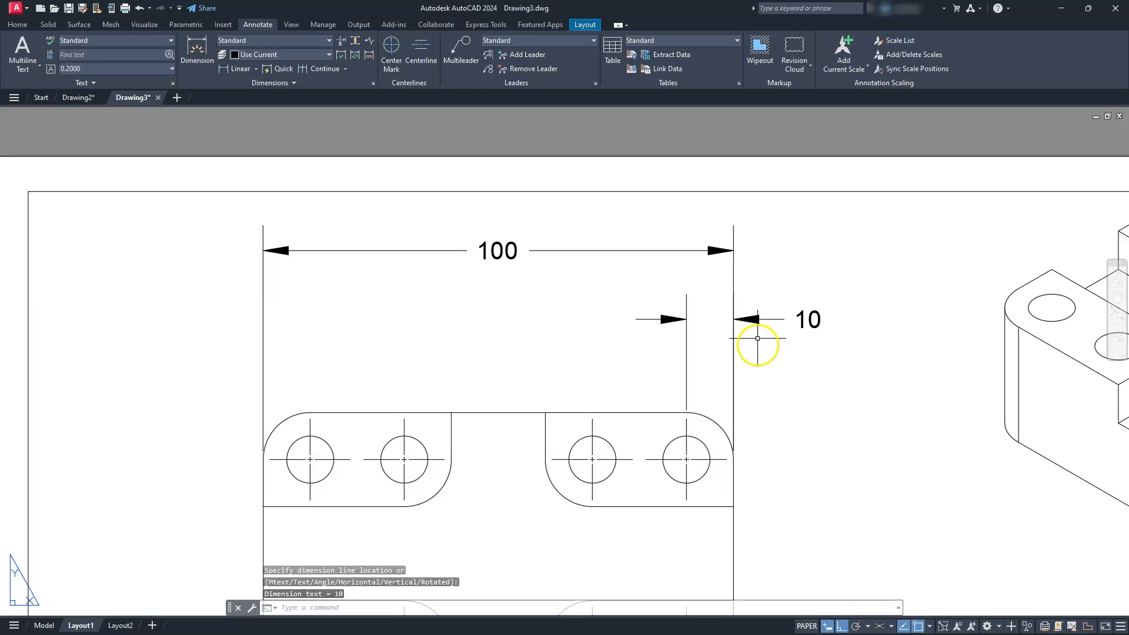
key("Return")
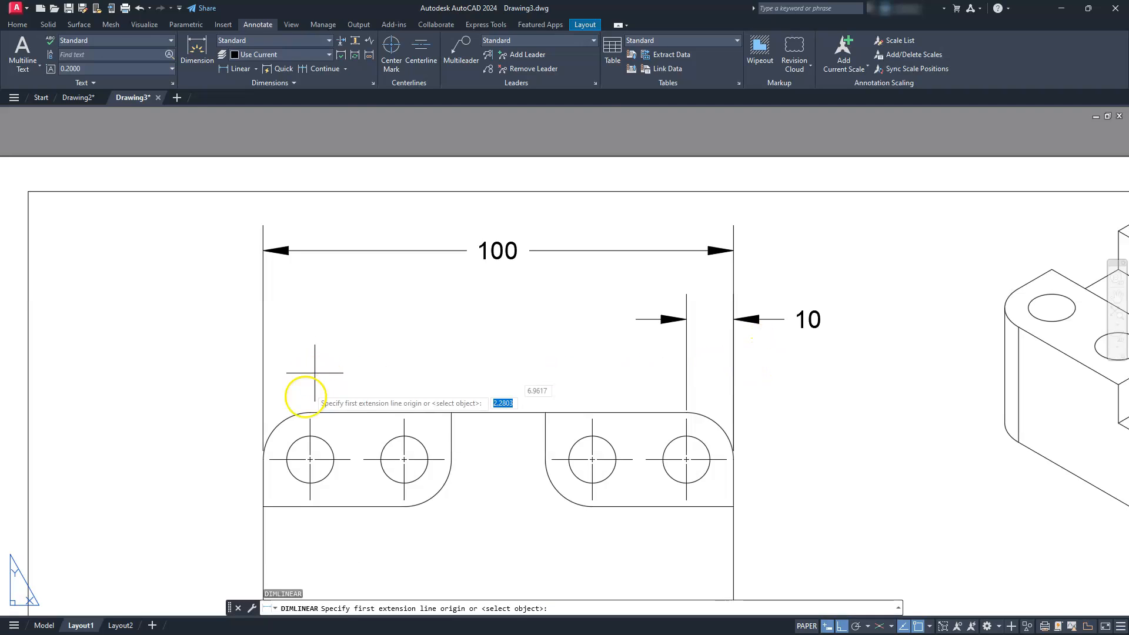
left_click(309, 420)
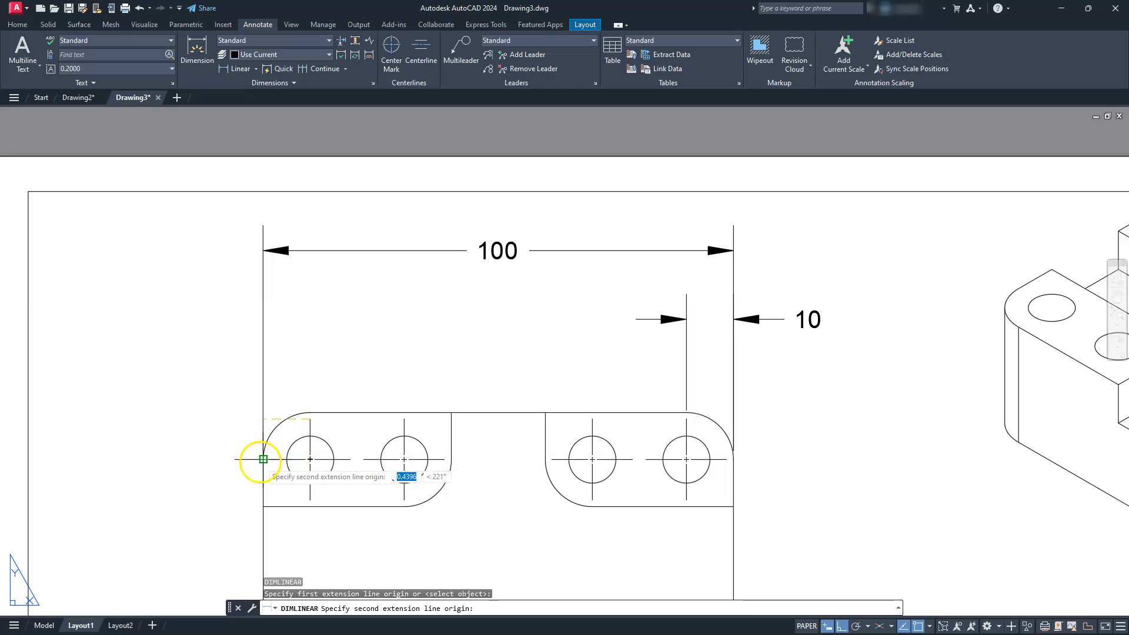
left_click(263, 460)
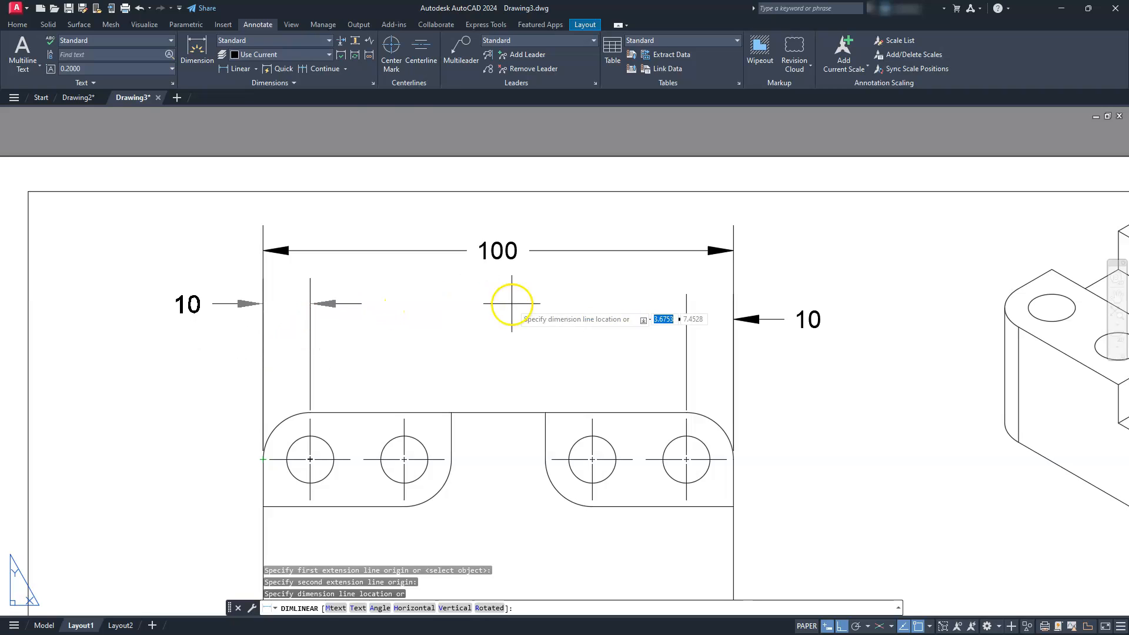
left_click(304, 358)
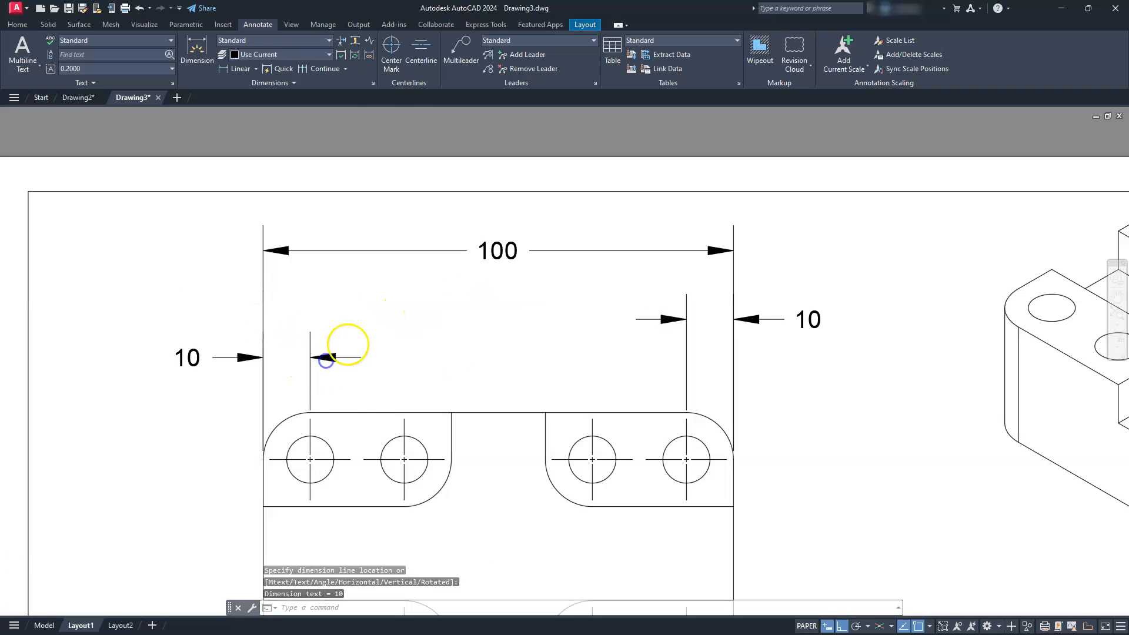
- Add a vertical linear dimension for the overall depth of the top view, placed to the right of the part
scroll(578, 421, "down", 4)
scroll(476, 323, "up", 4)
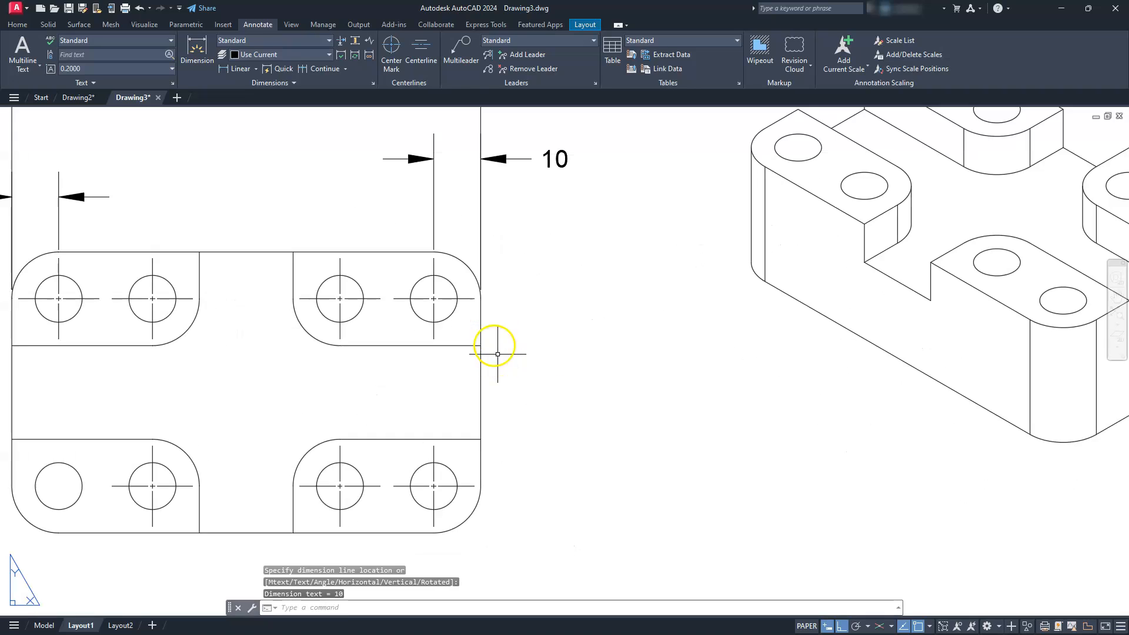
key("Return")
left_click(434, 252)
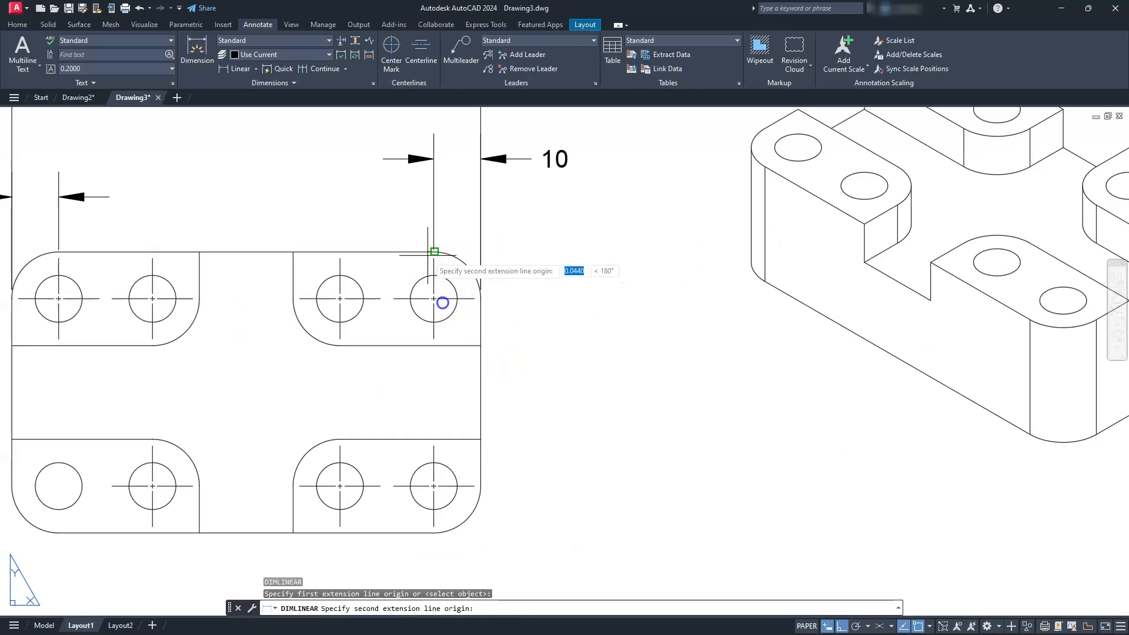
left_click(434, 533)
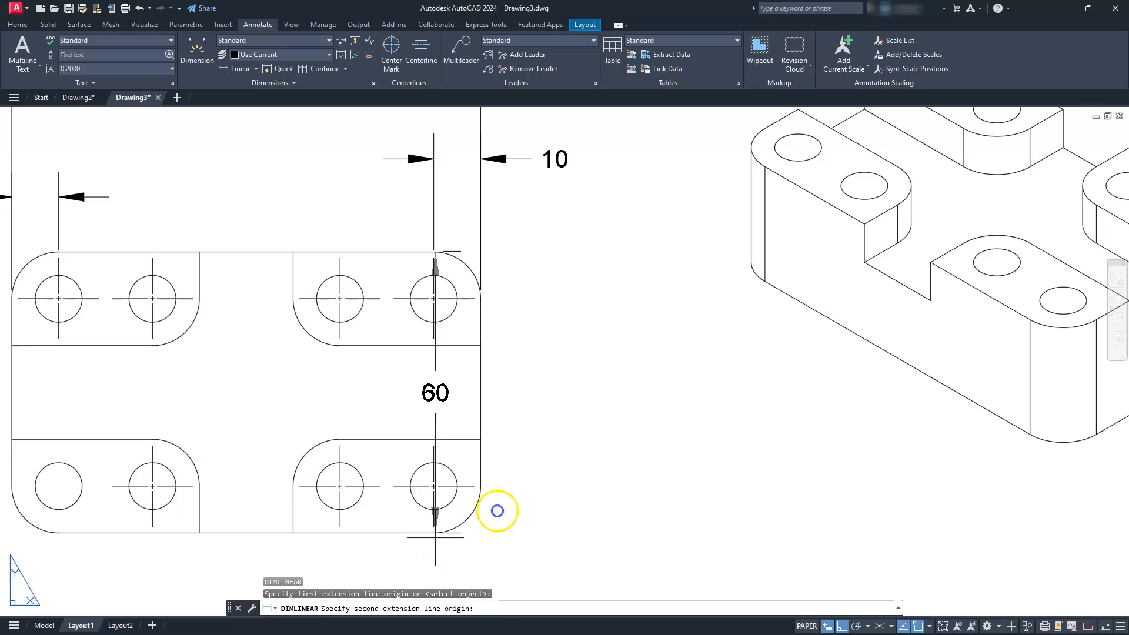
left_click(673, 445)
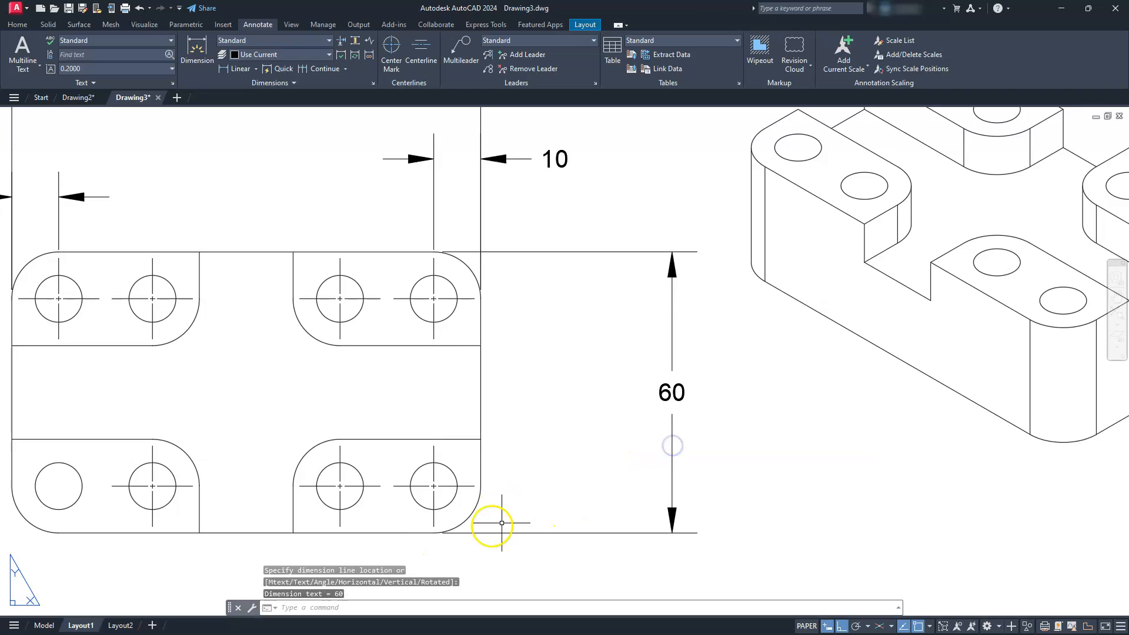
- Dimension the lower-right hole's vertical offset from the bottom edge and the vertical spacing of the two rightmost holes, with both dimension lines aligned
key("Return")
left_click(475, 485)
left_click(434, 533)
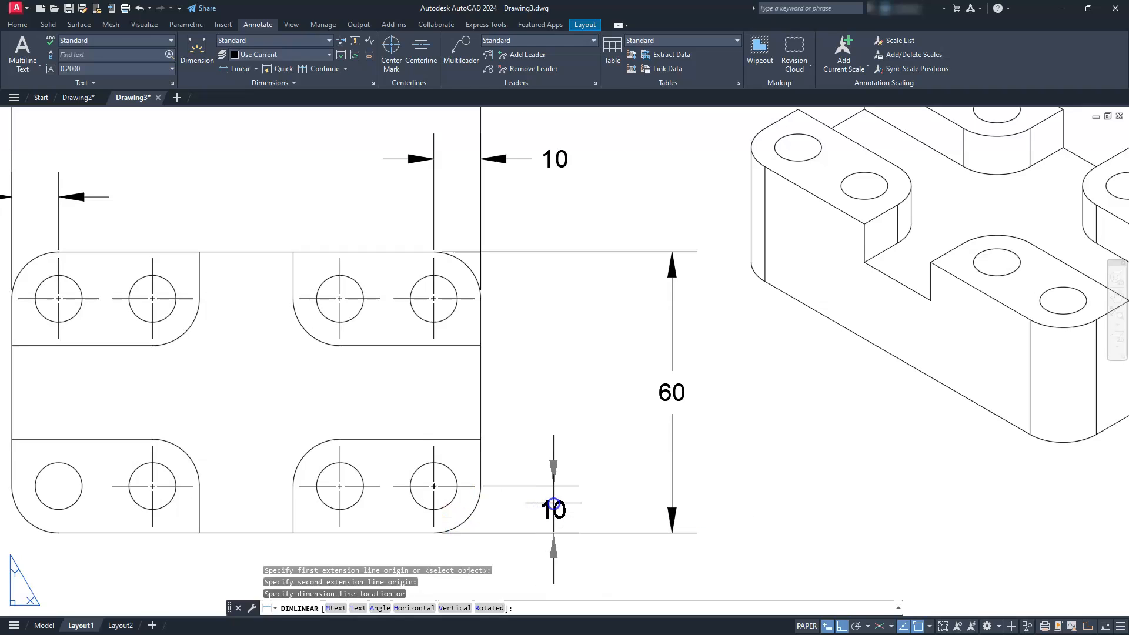
left_click(553, 502)
key("Return")
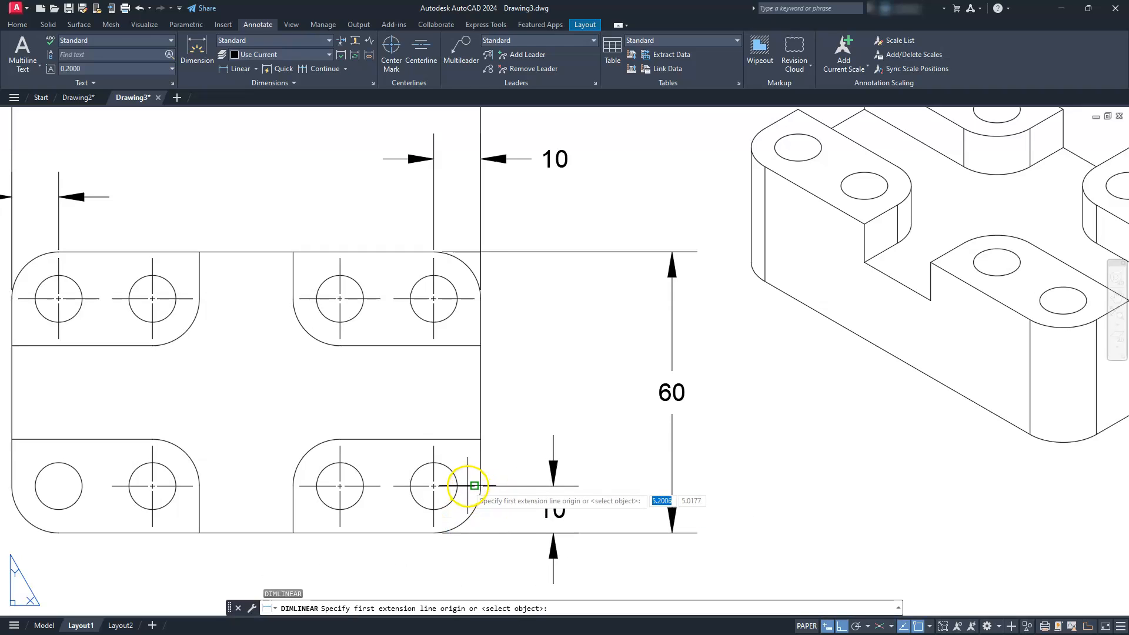
left_click(475, 485)
left_click(475, 298)
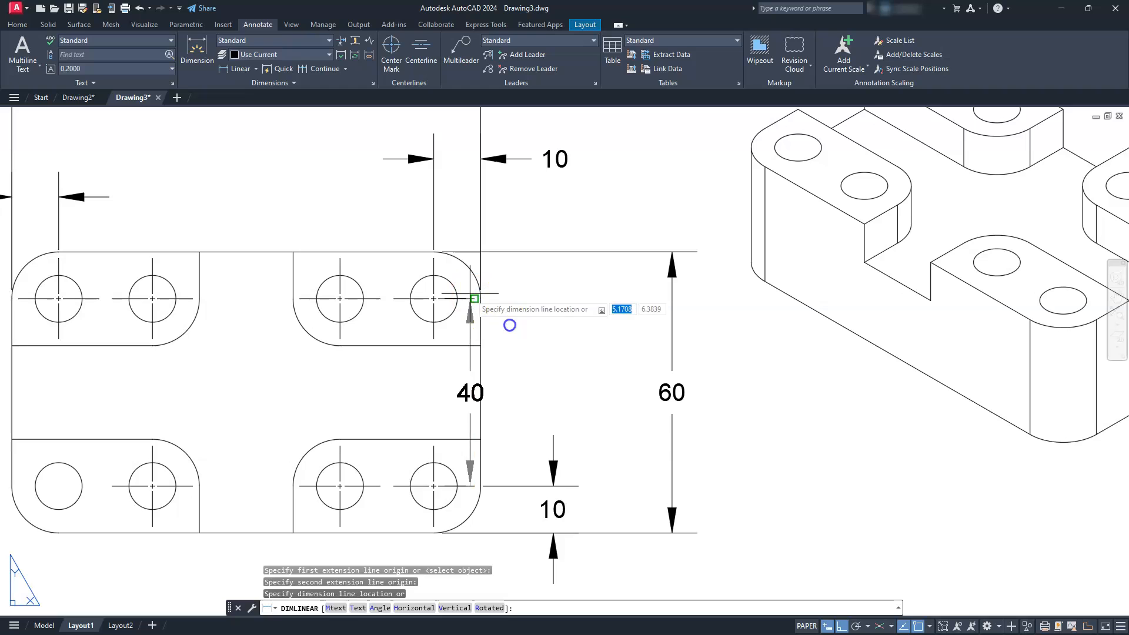
left_click(553, 486)
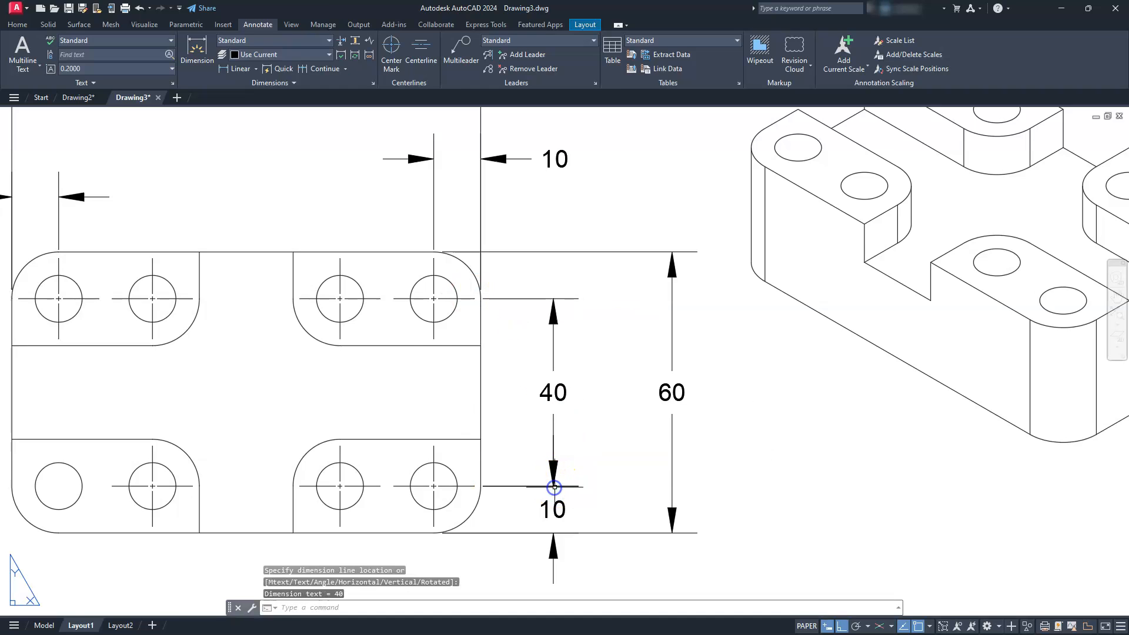
- Add a radius dimension to the lower-right outer corner of the top view, with its text below the part
scroll(555, 487, "down", 4)
scroll(688, 478, "up", 1)
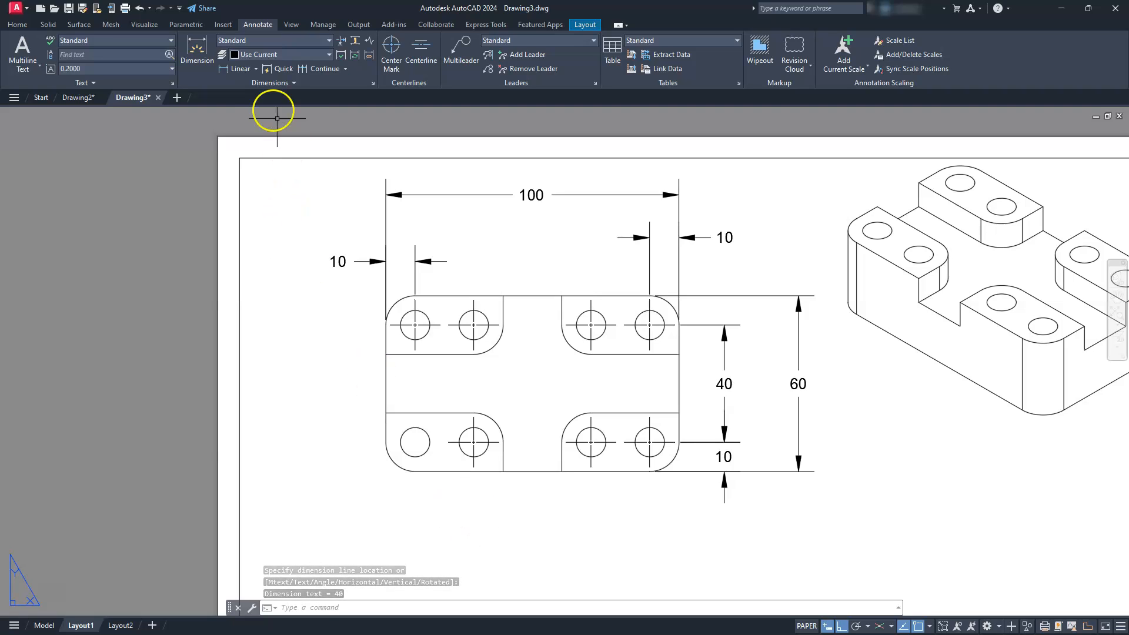
left_click(256, 69)
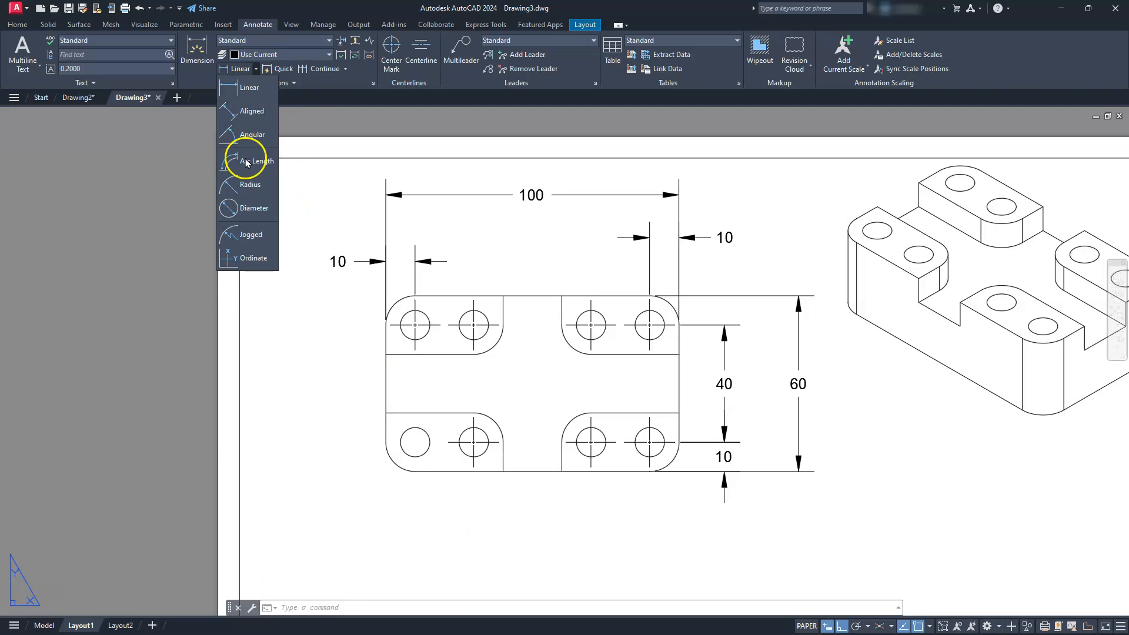
left_click(247, 185)
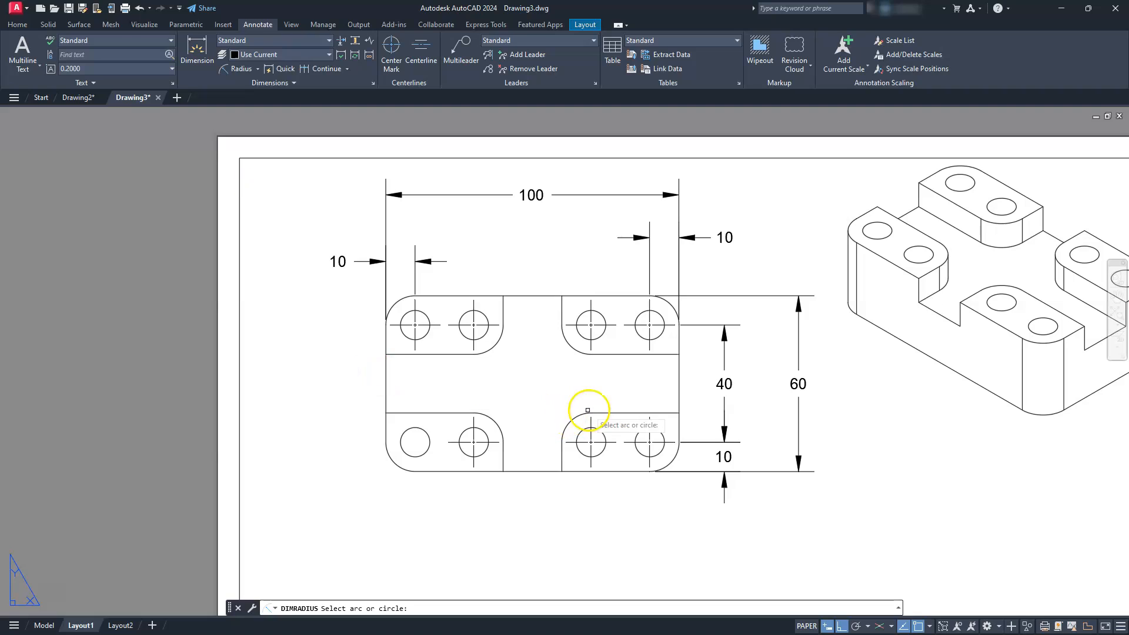
left_click(670, 462)
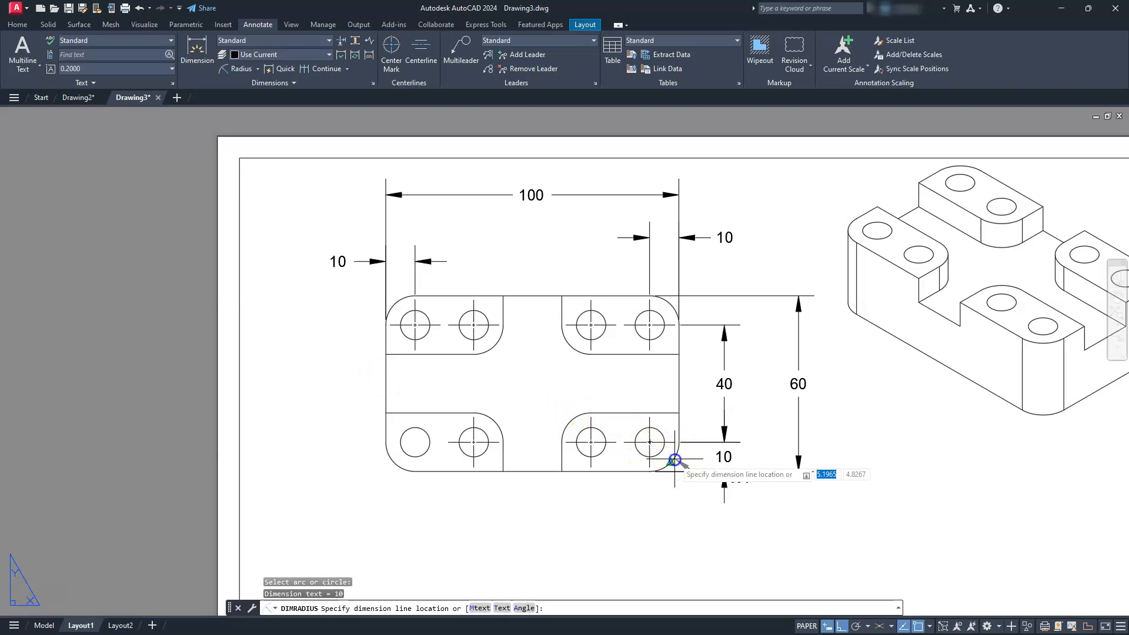
left_click(686, 522)
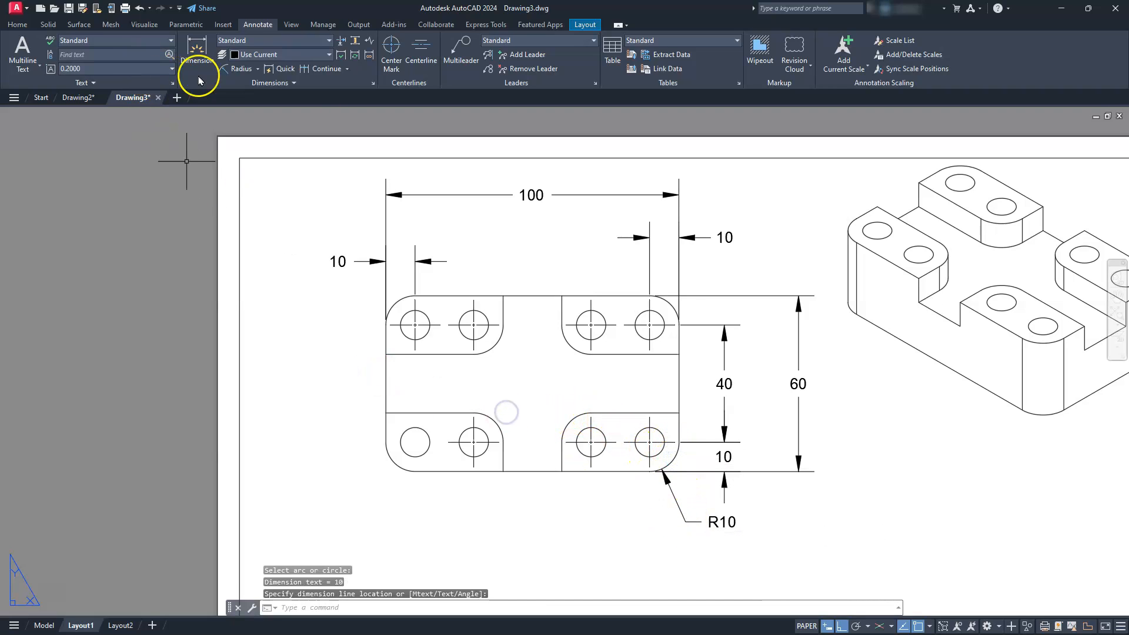
- Add a diameter dimension to the lower-left hole of the top view, with its text outside the part below and left
left_click(258, 69)
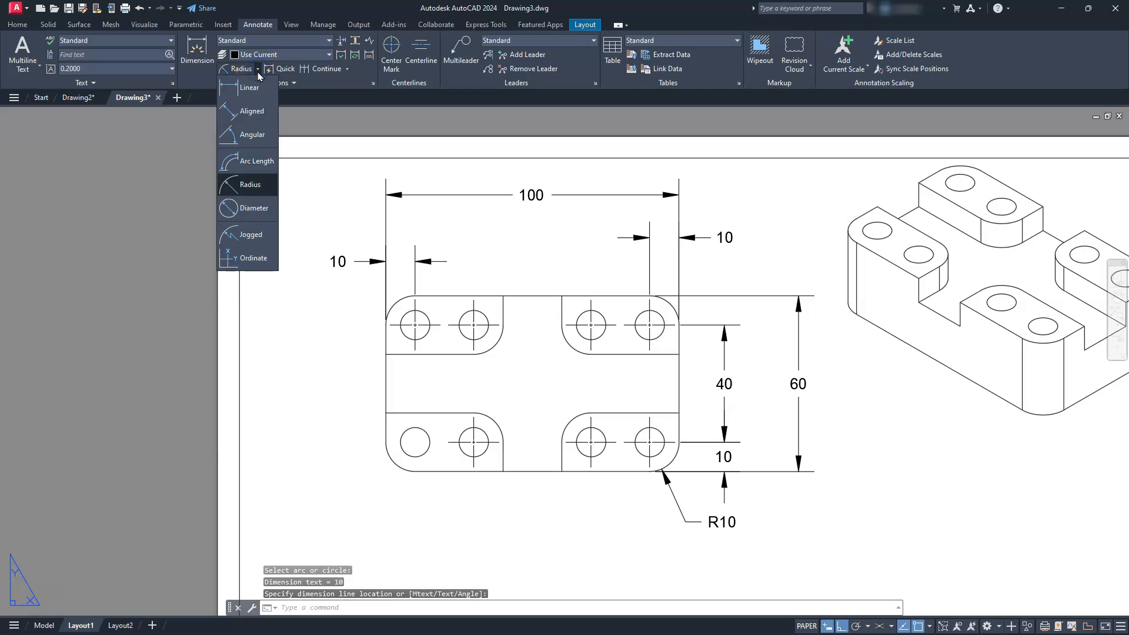
left_click(254, 207)
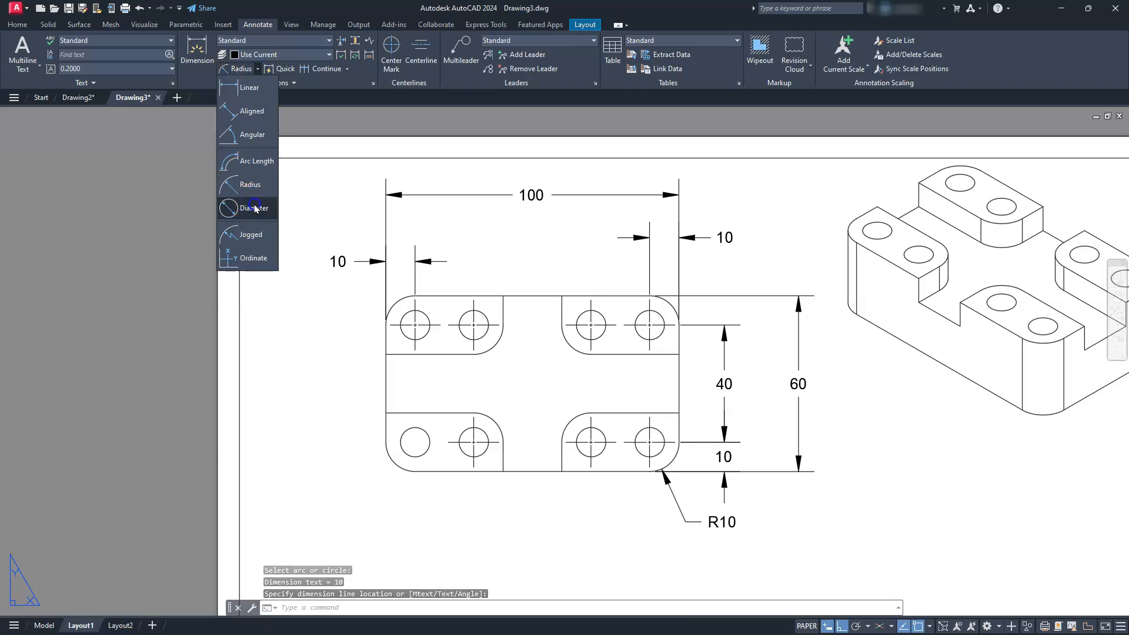
left_click(403, 454)
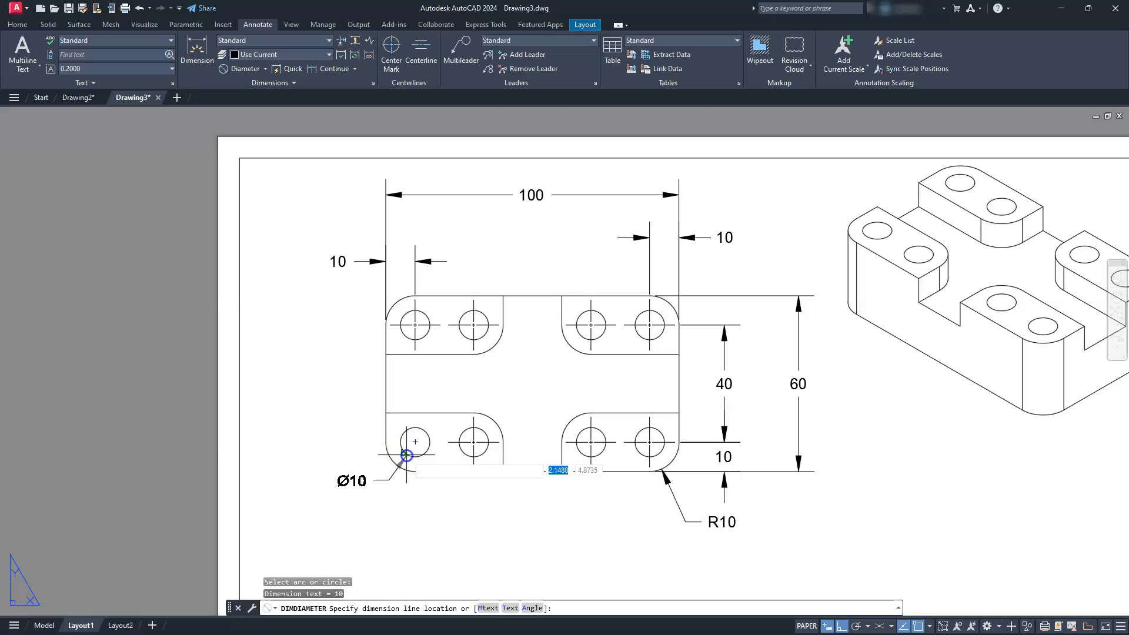
left_click(372, 498)
key("Escape")
key("Escape")
key("Escape")
- Add the missing center mark to the lower-left hole in the top view
left_click(377, 55)
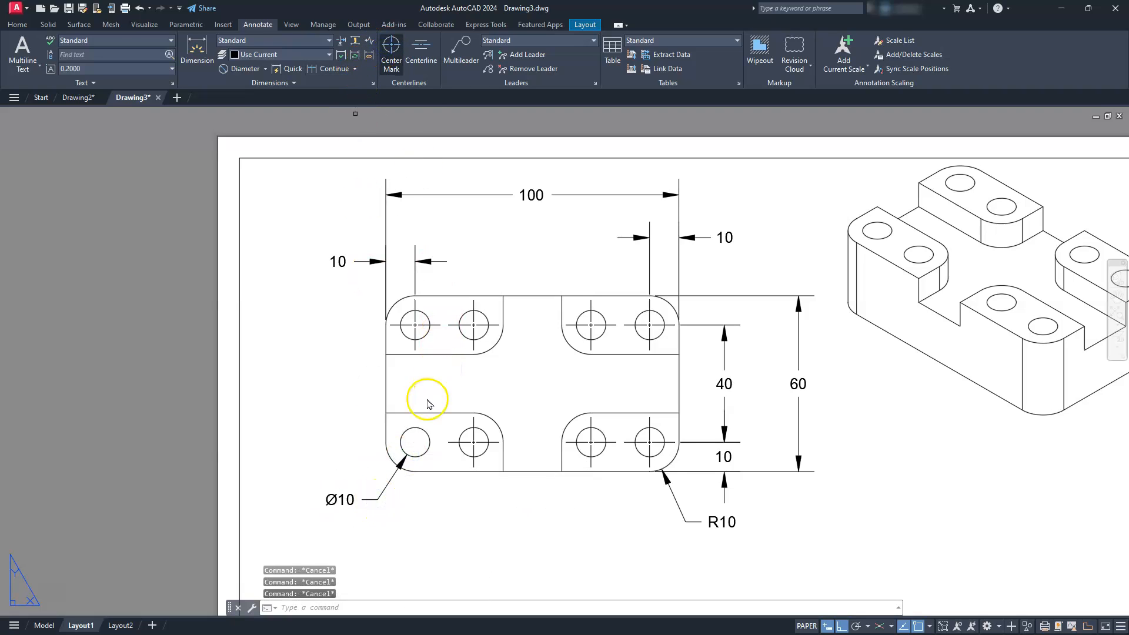
left_click(424, 434)
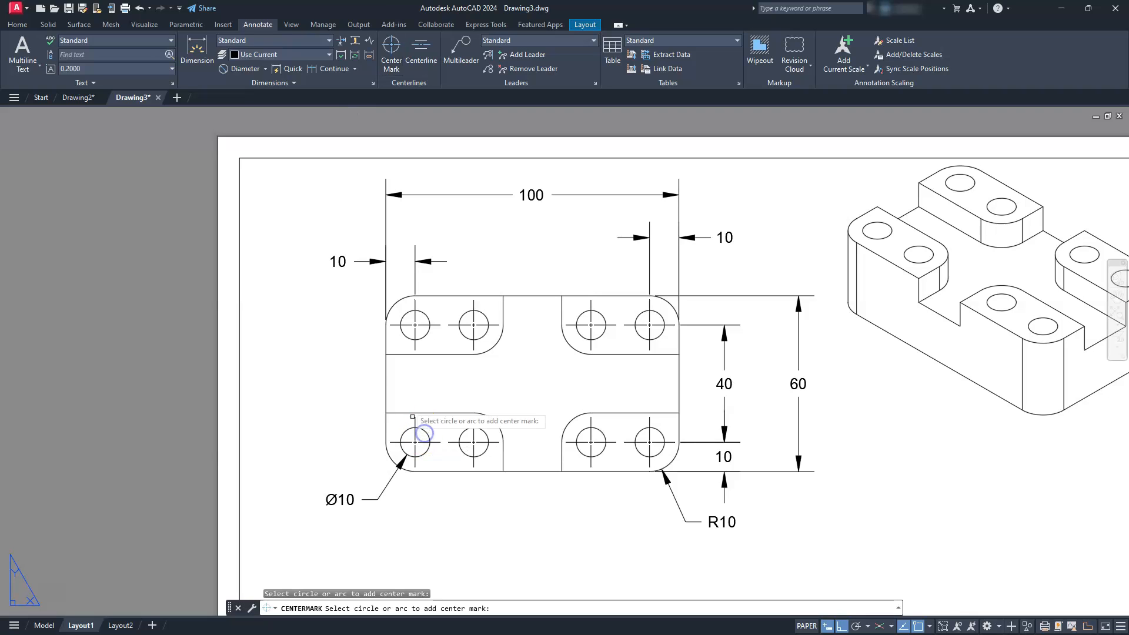
key("Escape")
- Add a linear dimension for the width of the left raised block in the front view, placed above it
middle_click_drag(660, 438, 612, 156)
middle_click_drag(612, 527, 677, 435)
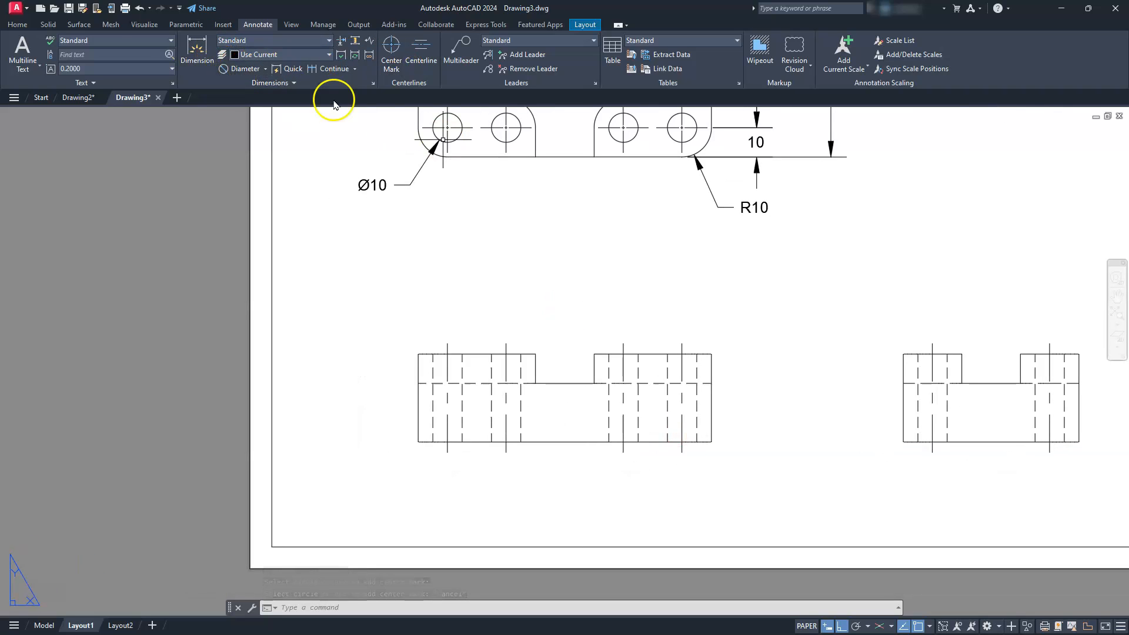
left_click(264, 69)
left_click(259, 98)
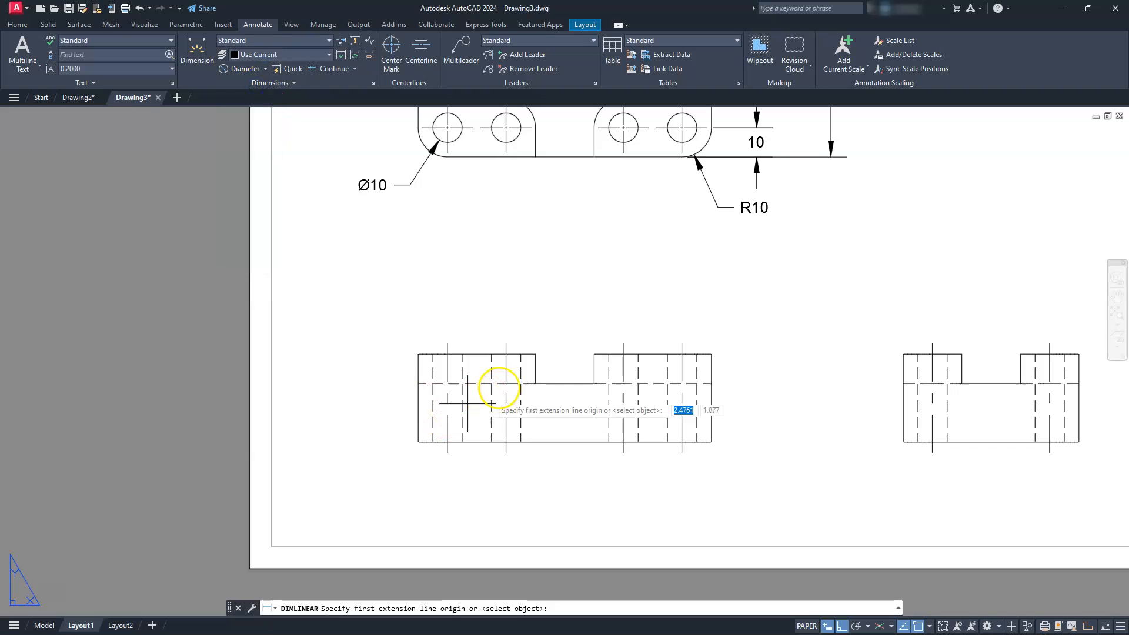
left_click(535, 355)
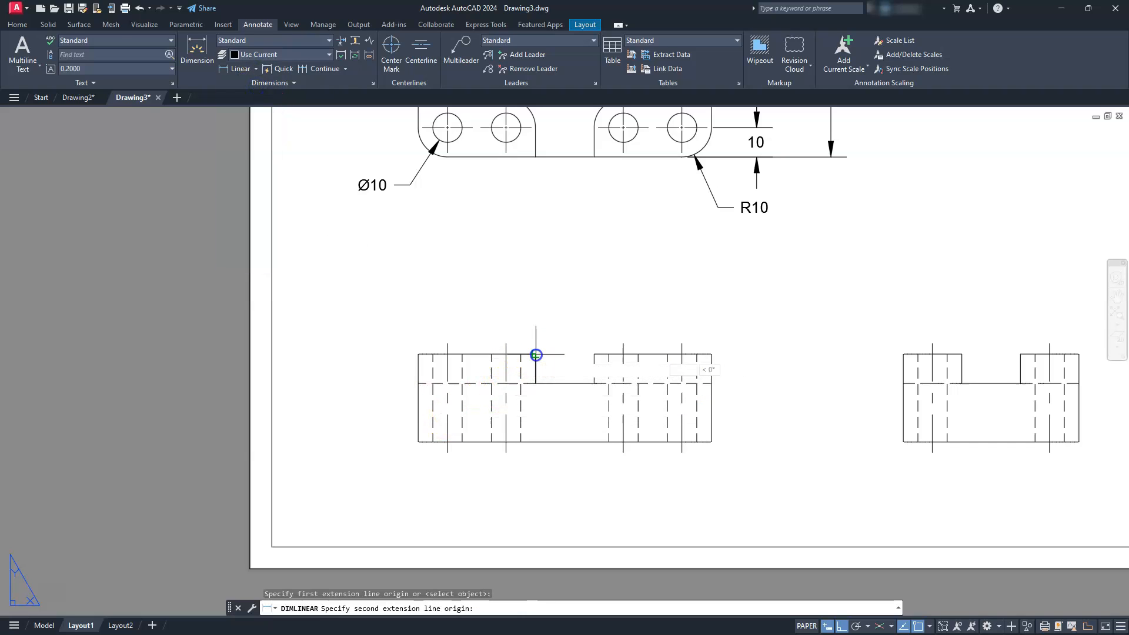
left_click(418, 354)
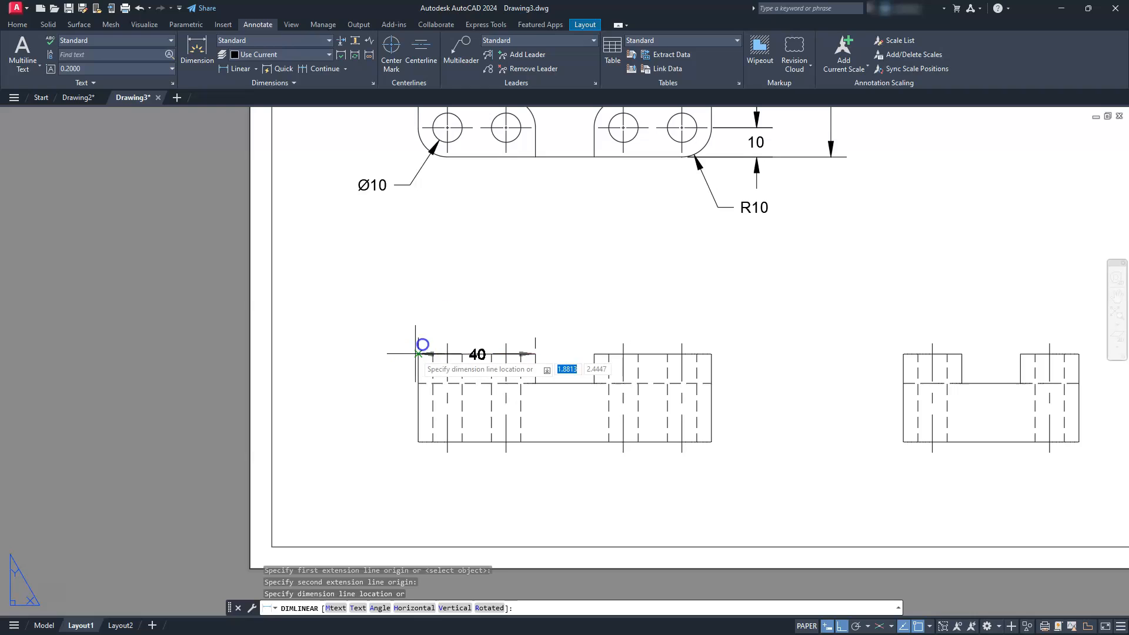
left_click(451, 313)
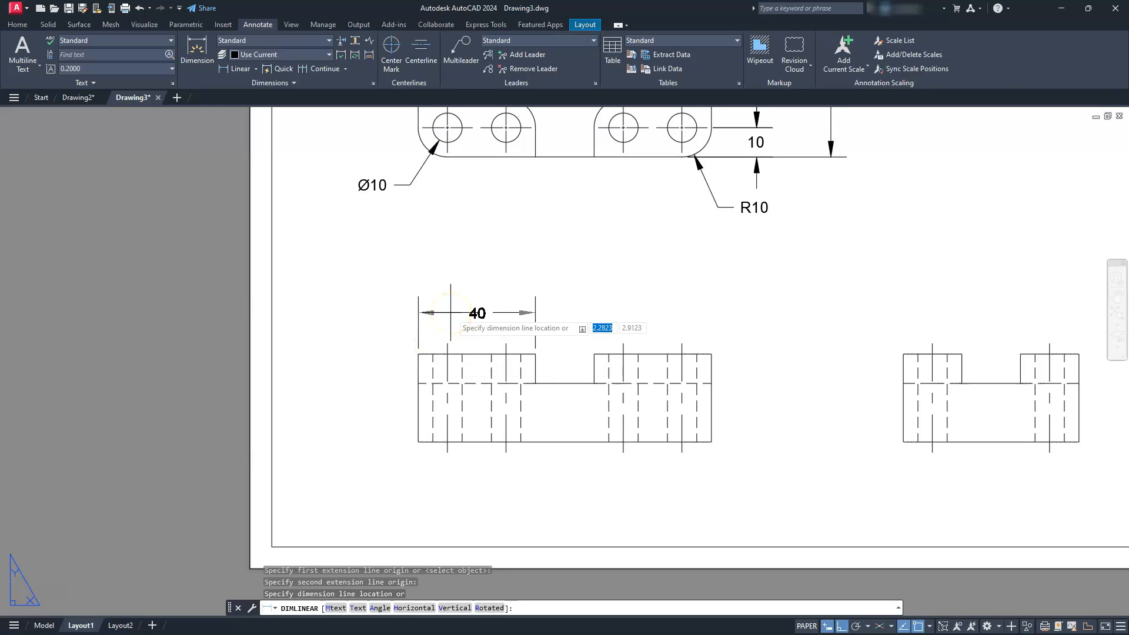
- Try to add a linear dimension to the left raised block's top edge in the front view by selecting the edge itself
key("Escape")
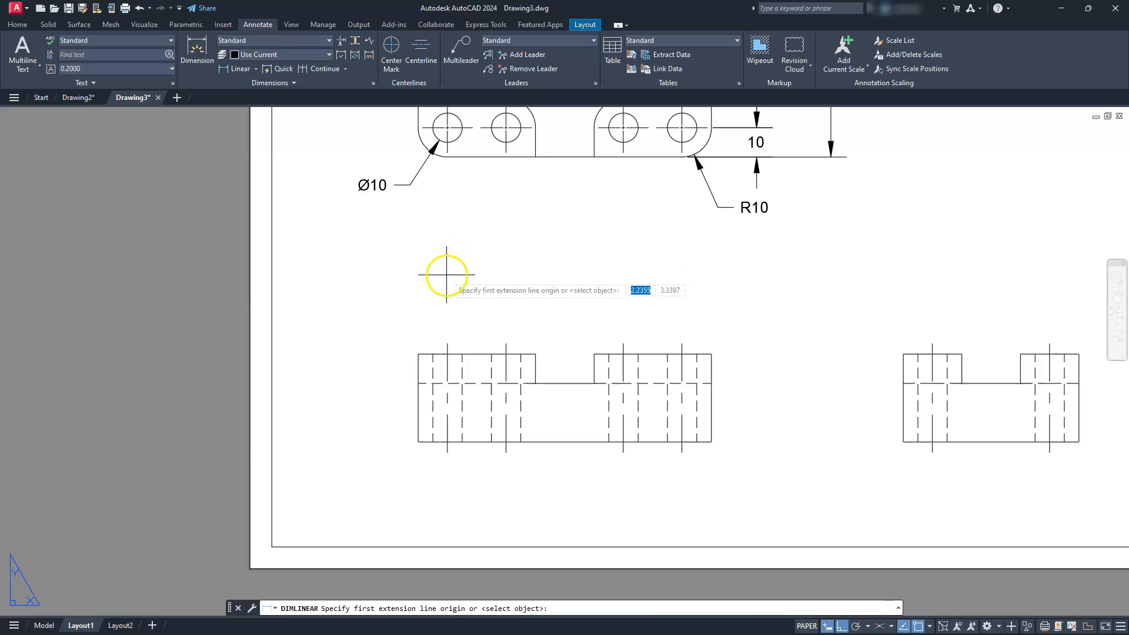
key("Return")
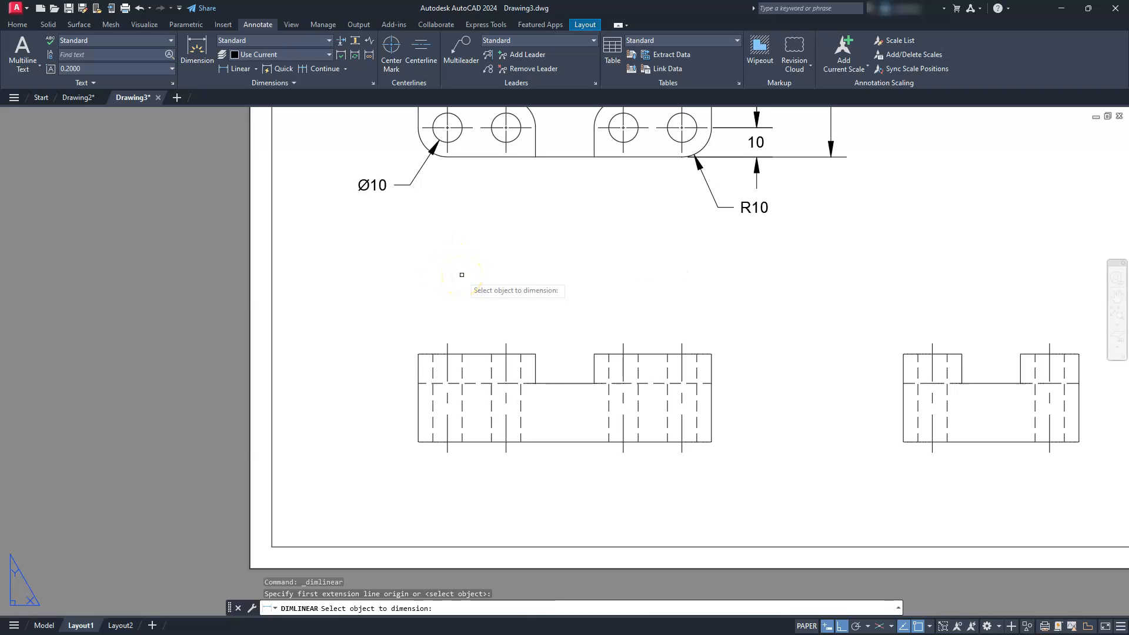
left_click(490, 354)
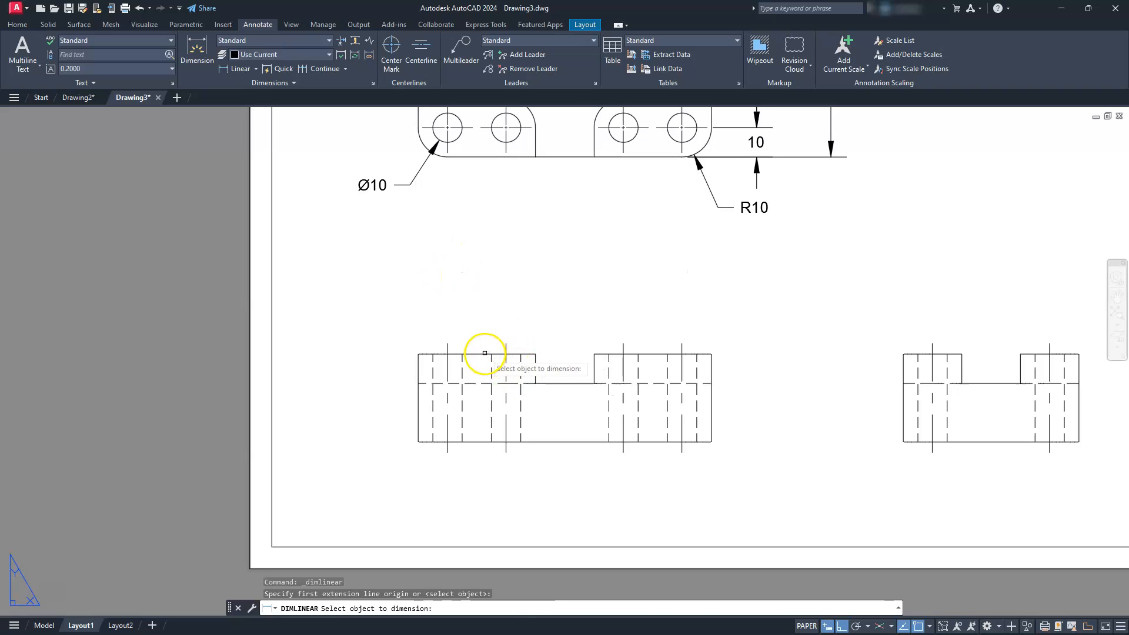
left_click(484, 354)
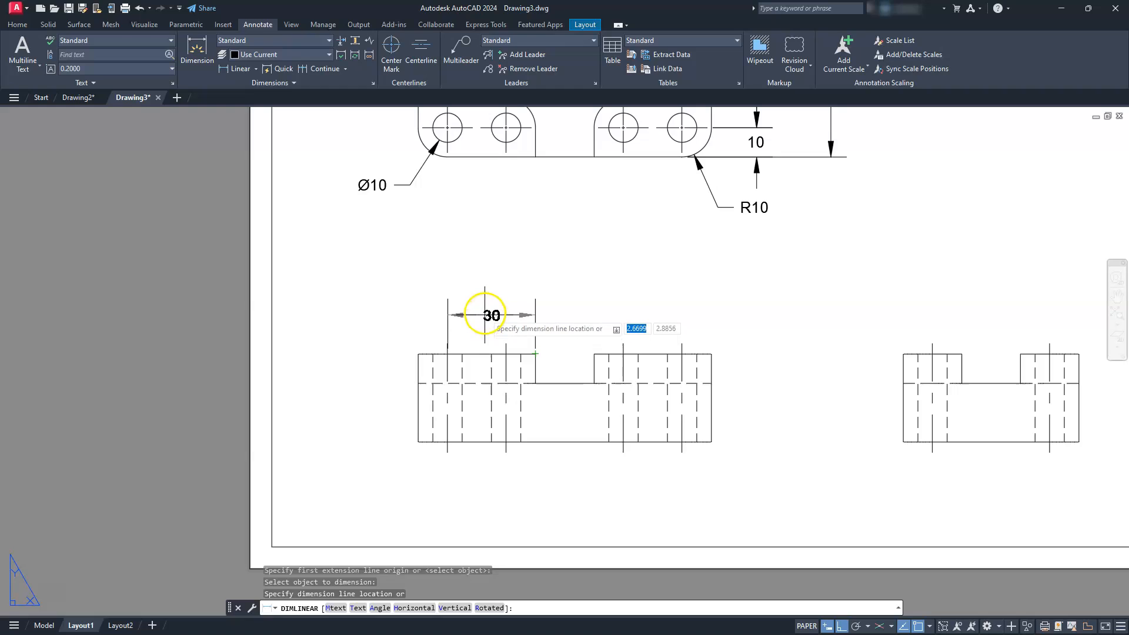
left_click(486, 318)
key("Escape")
- Delete the incorrect 30 dimension above the left raised block in the front view
left_click(476, 354)
key("Escape")
key("Escape")
left_click(477, 321)
left_click(446, 302)
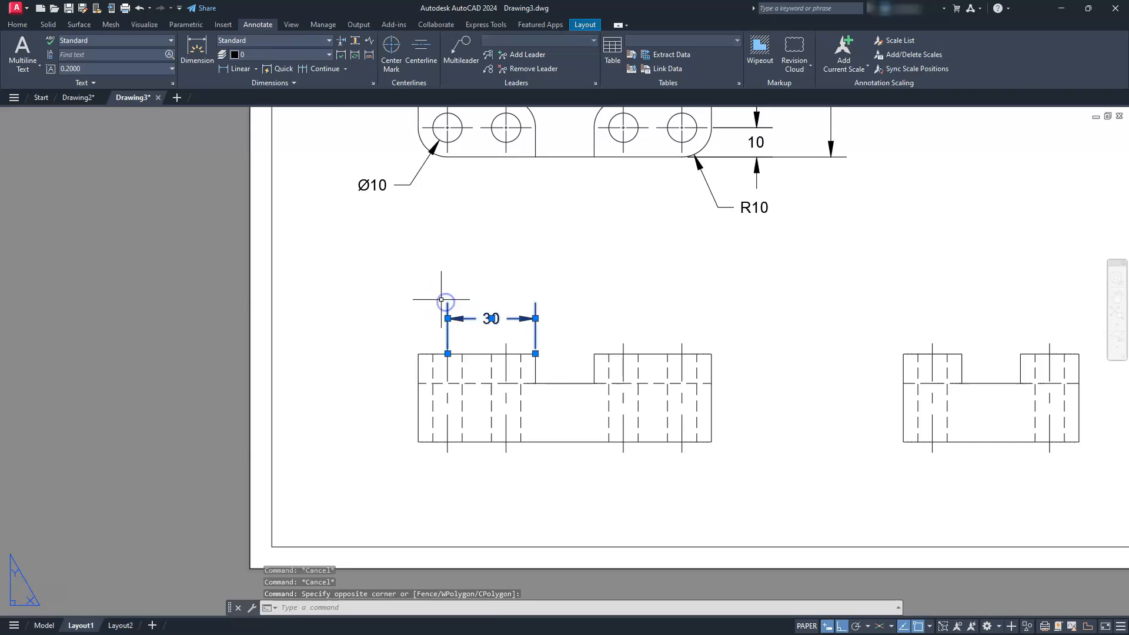
key("Delete")
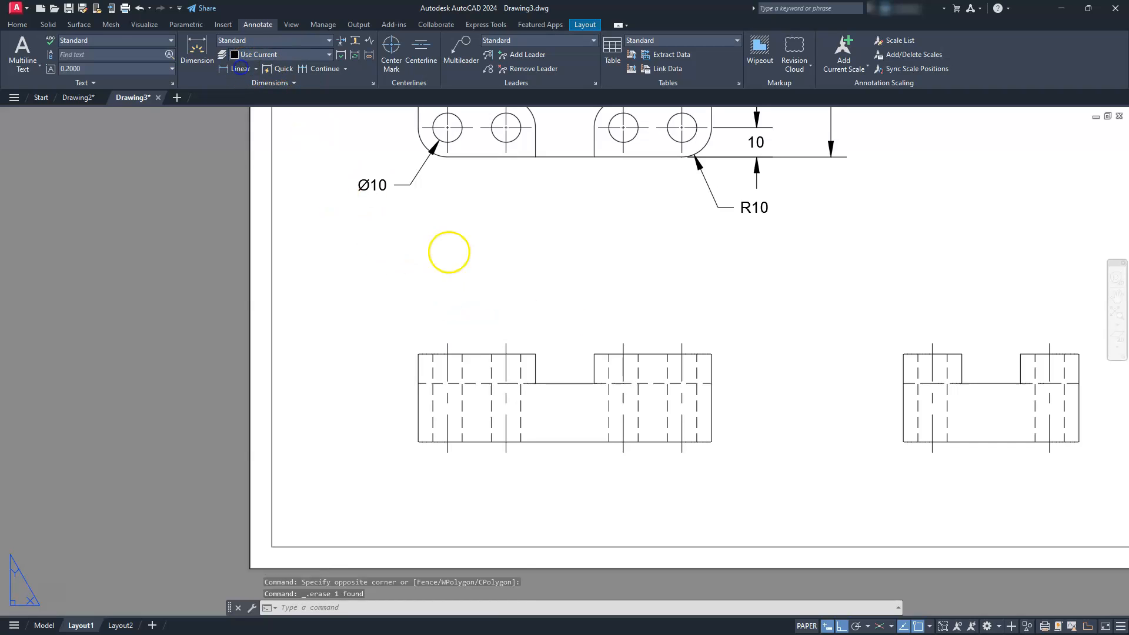
- Add a linear dimension between the two top corners of the front view's left raised block, placed above it
left_click(240, 65)
left_click(530, 354)
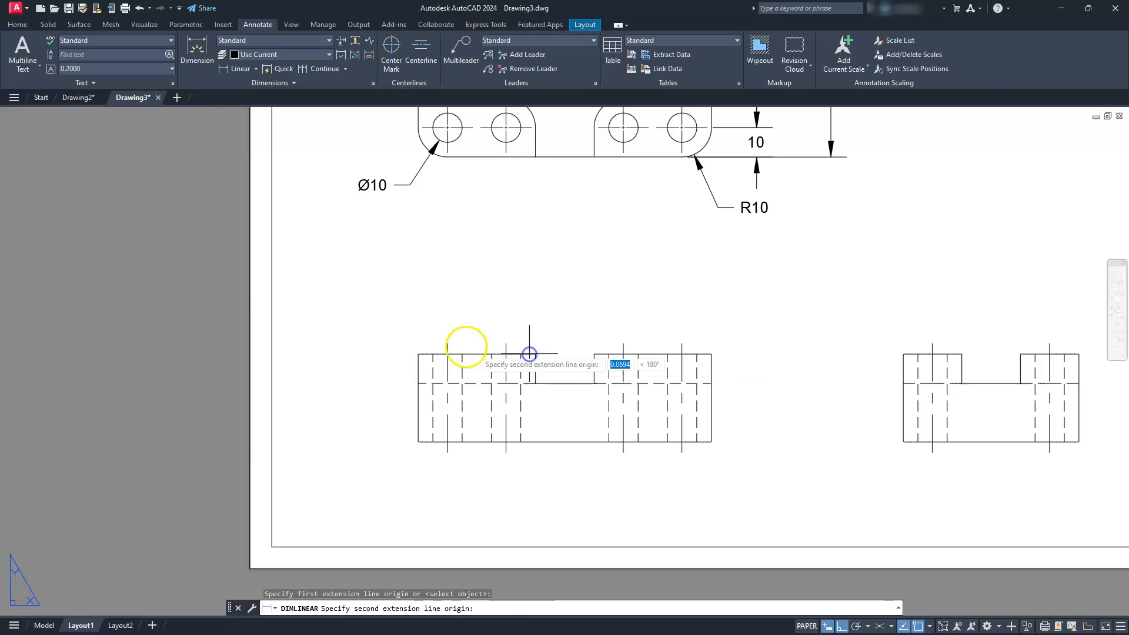
left_click(419, 353)
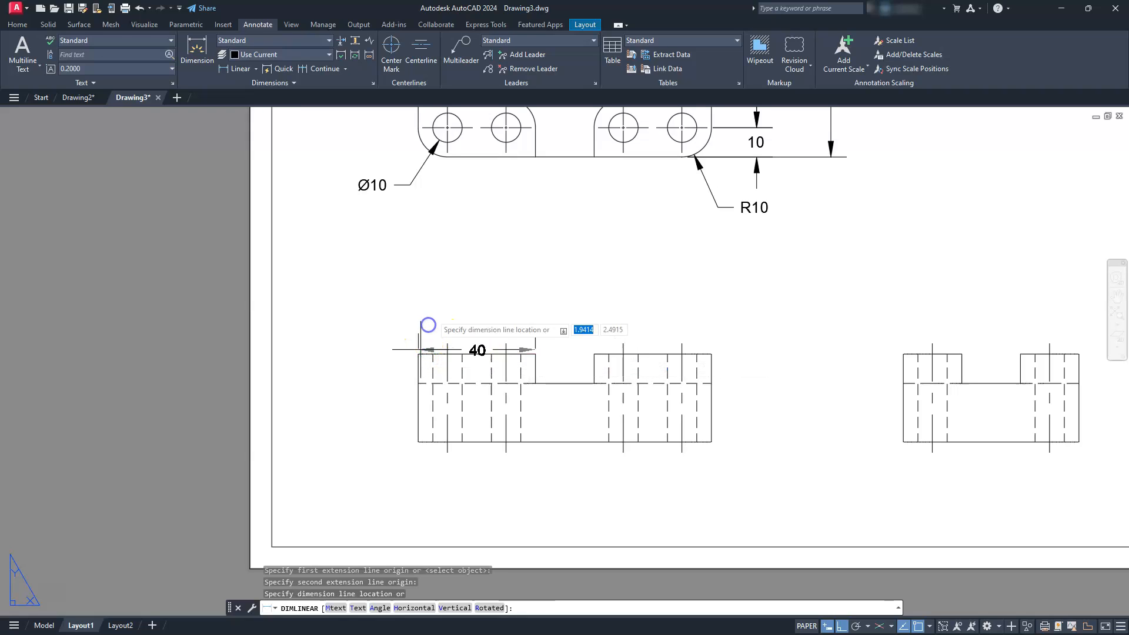
left_click(444, 299)
- Add a linear dimension for the slot width in the front view, in line with the left block's width dimension
left_click(240, 68)
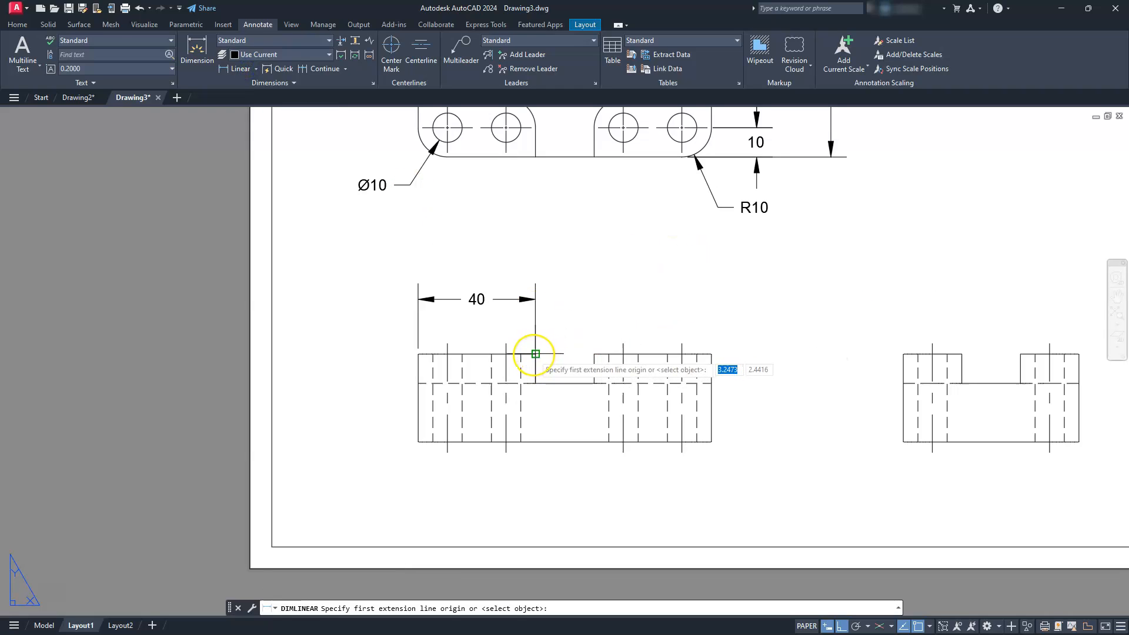
left_click(534, 355)
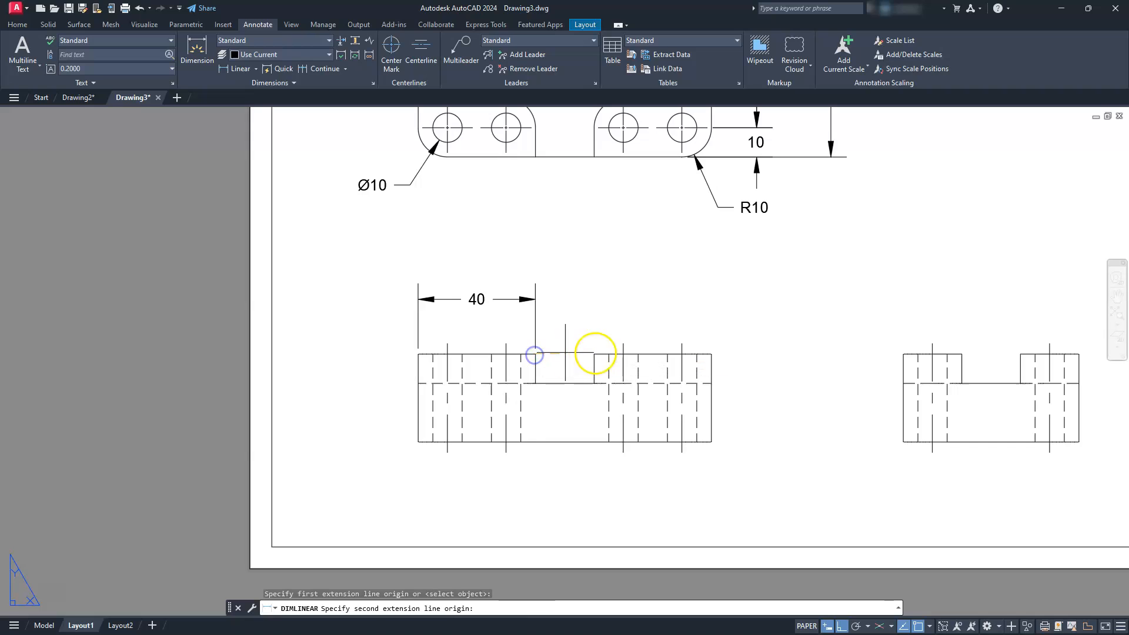
left_click(594, 354)
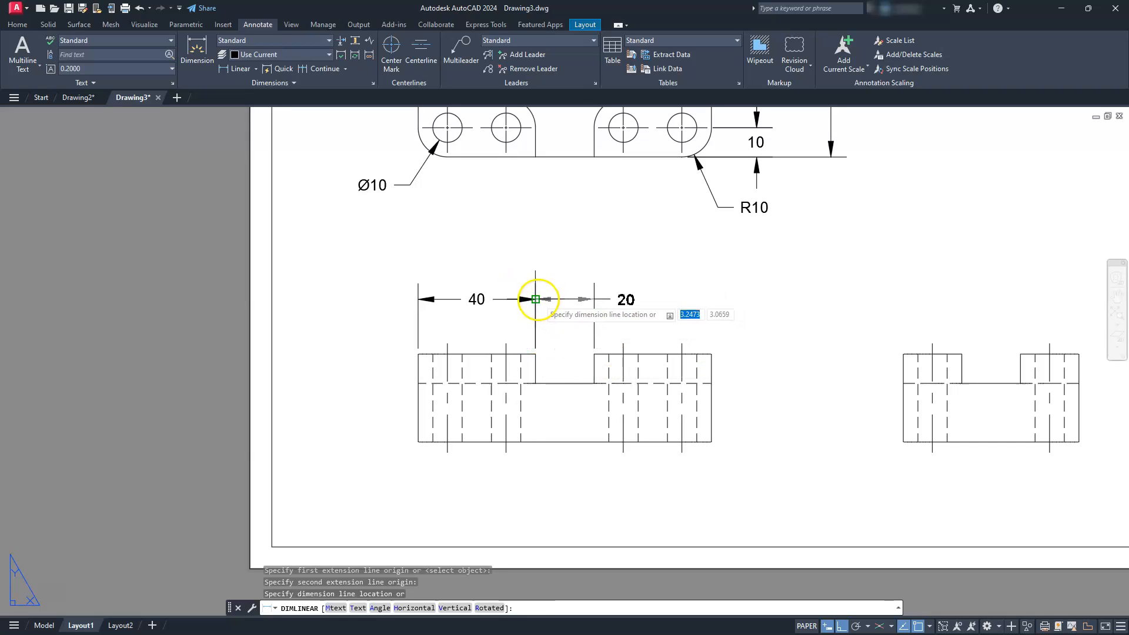
left_click(538, 300)
key("Escape")
key("Escape")
key("Escape")
- Add a vertical linear dimension for the raised block's height above the slot floor, placed just right of the front view
middle_click_drag(751, 441, 615, 410)
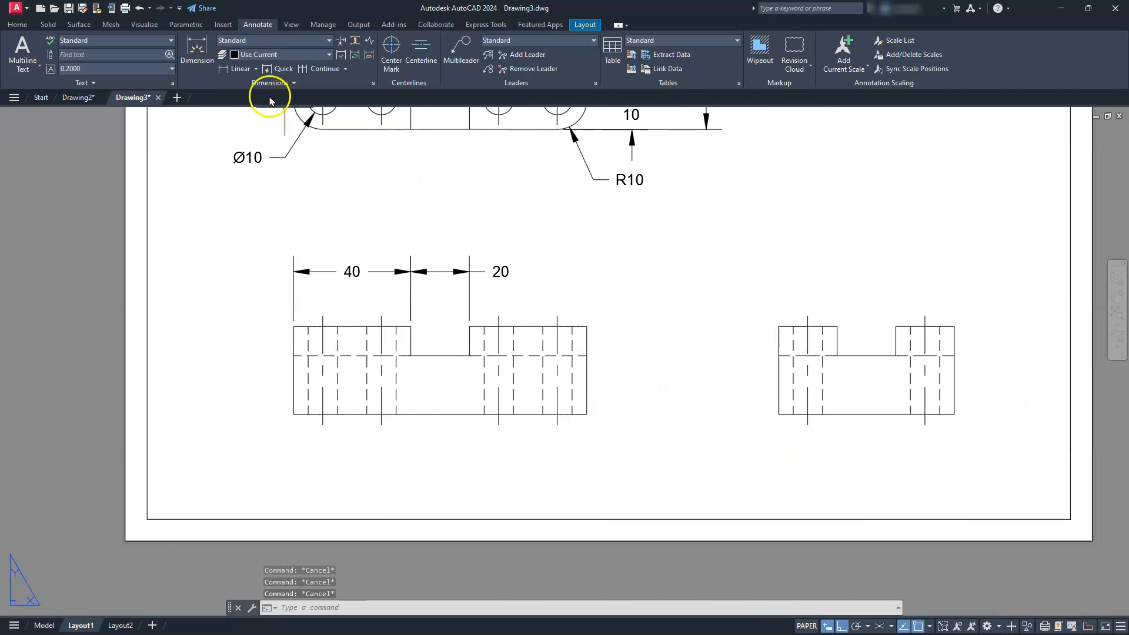
left_click(231, 69)
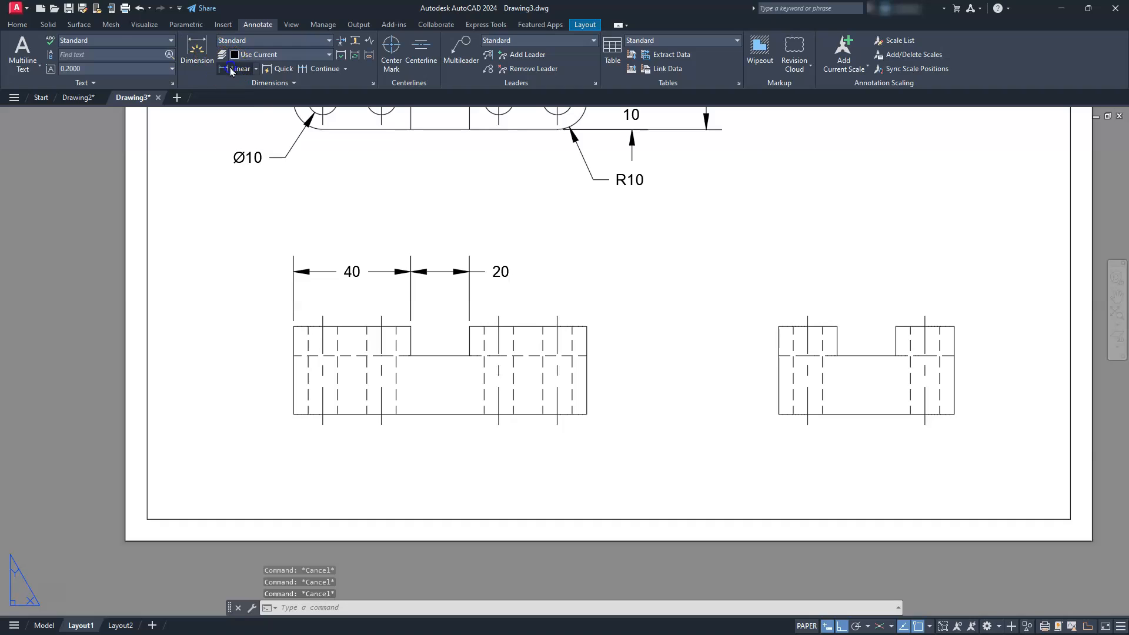
left_click(586, 356)
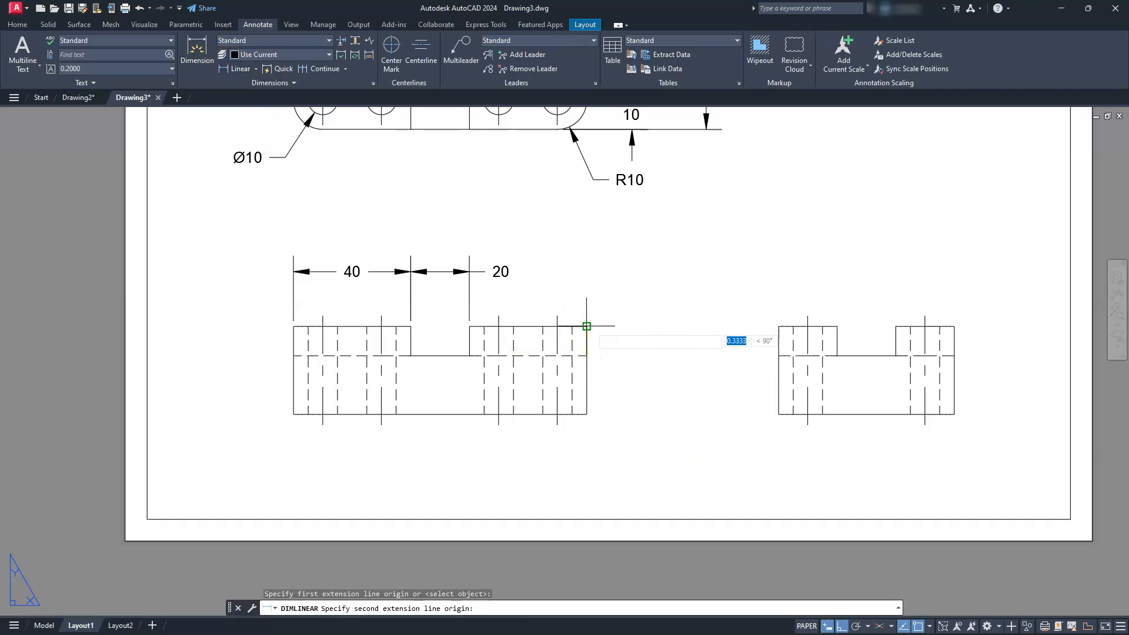
left_click(587, 327)
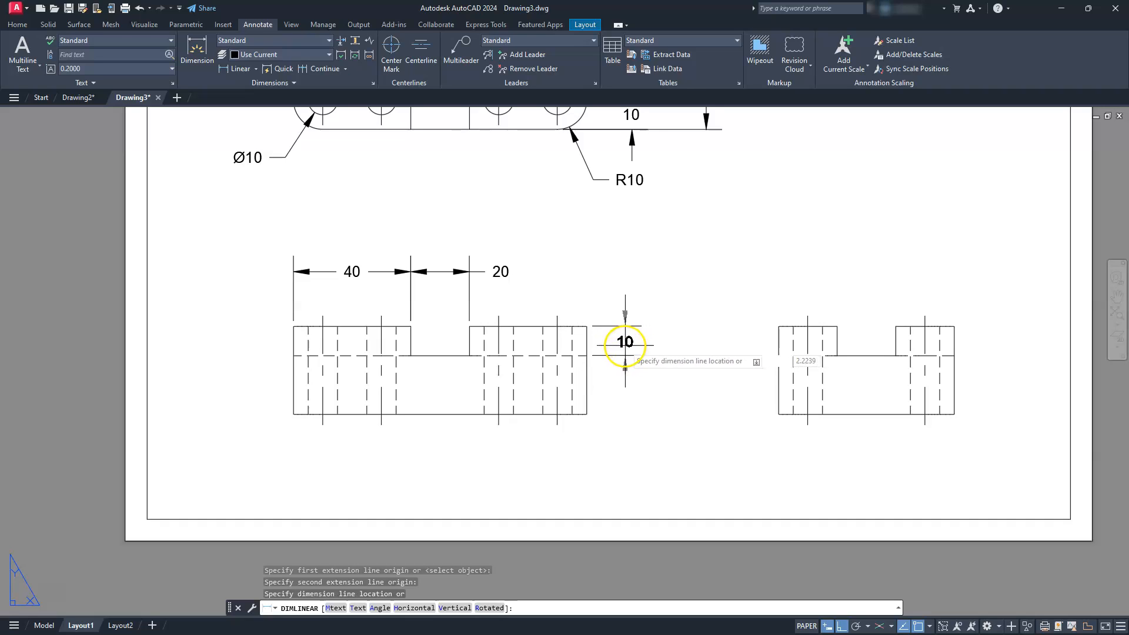
left_click(624, 345)
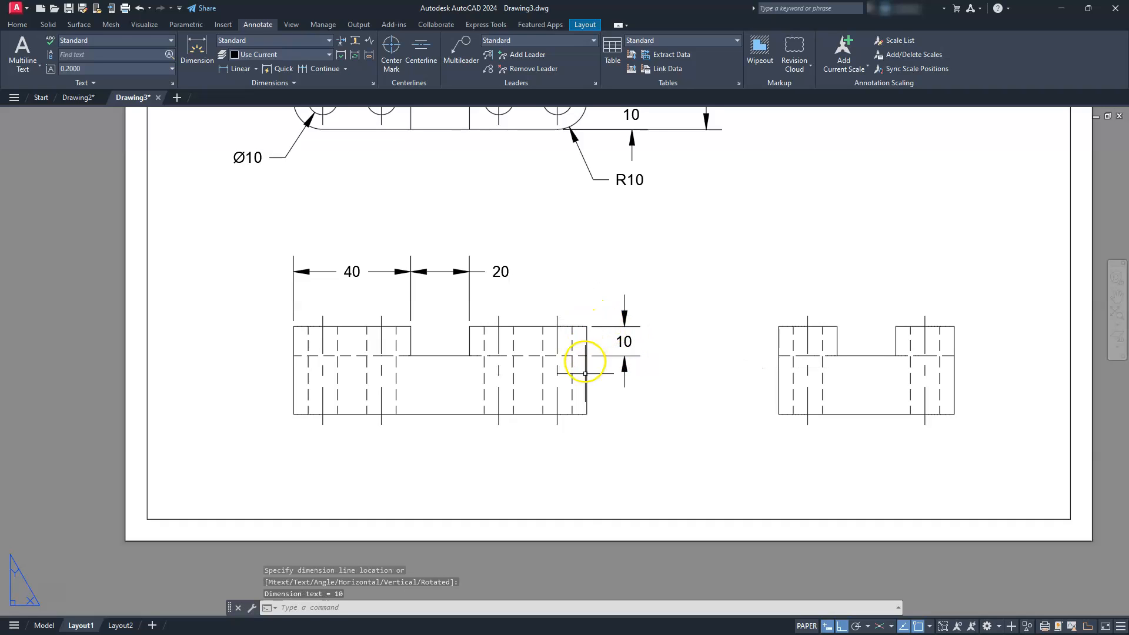
- Add a linear dimension for the overall height of the front view, placed outside the raised block's height dimension
left_click(224, 75)
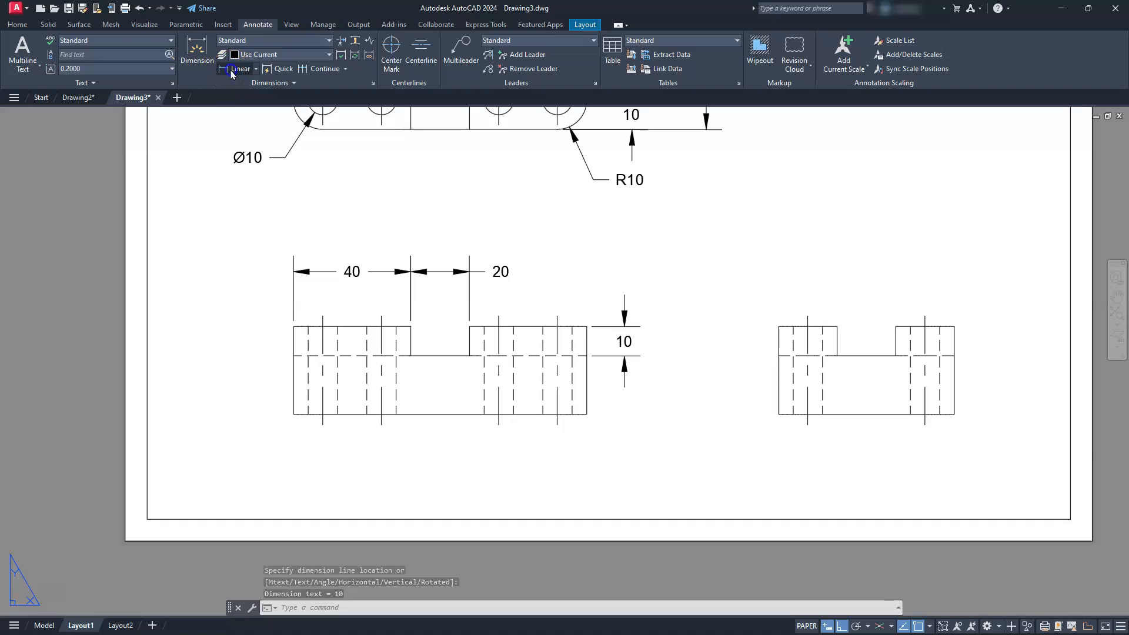
key("Return")
left_click(586, 380)
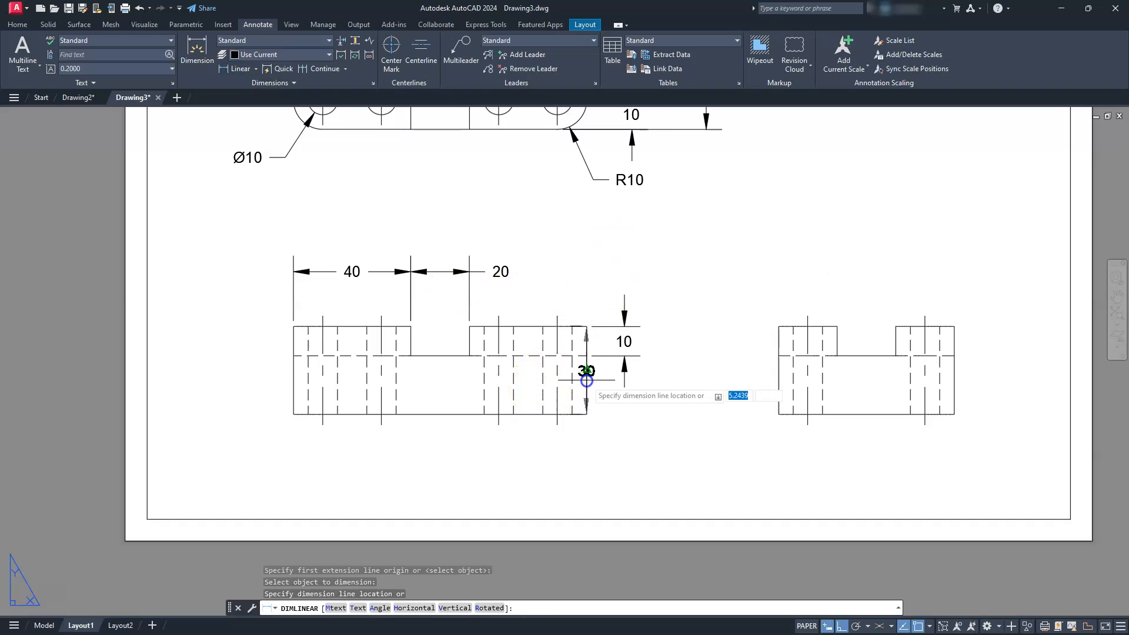
left_click(663, 394)
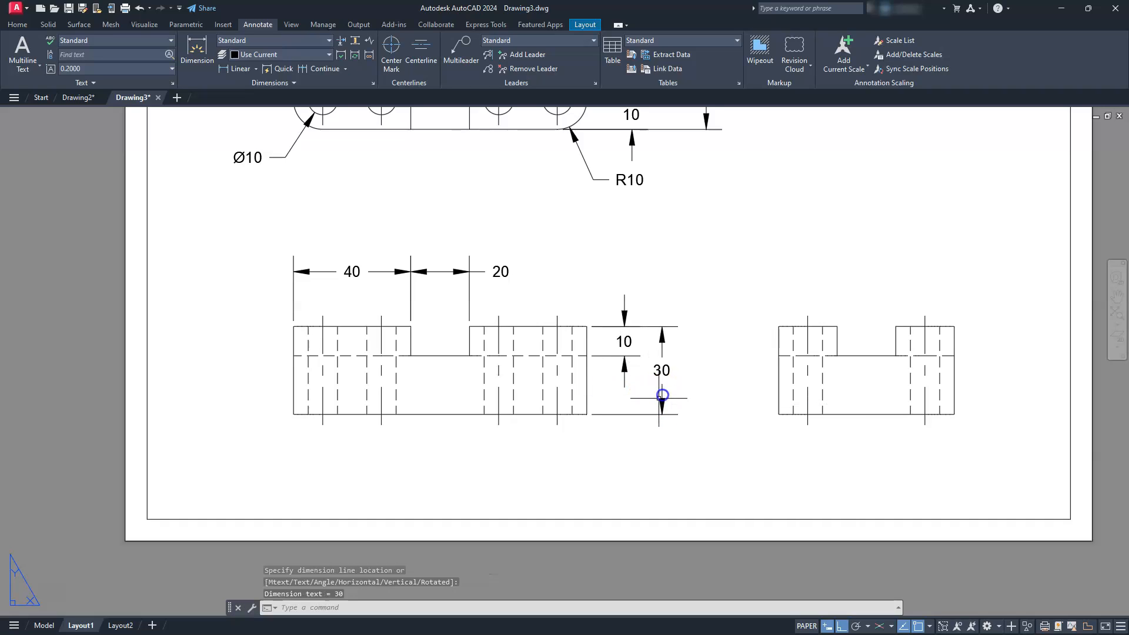
key("Escape")
key("Escape")
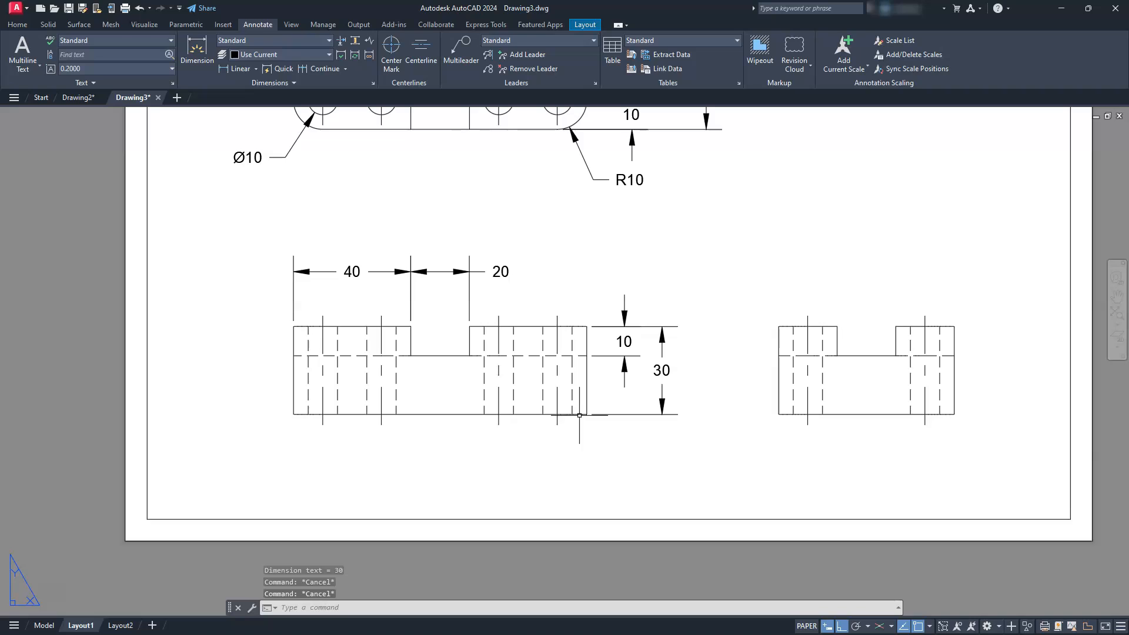
- Add a linear dimension for the left raised block's width in the side view, level with the front view's width dimensions
left_click(240, 69)
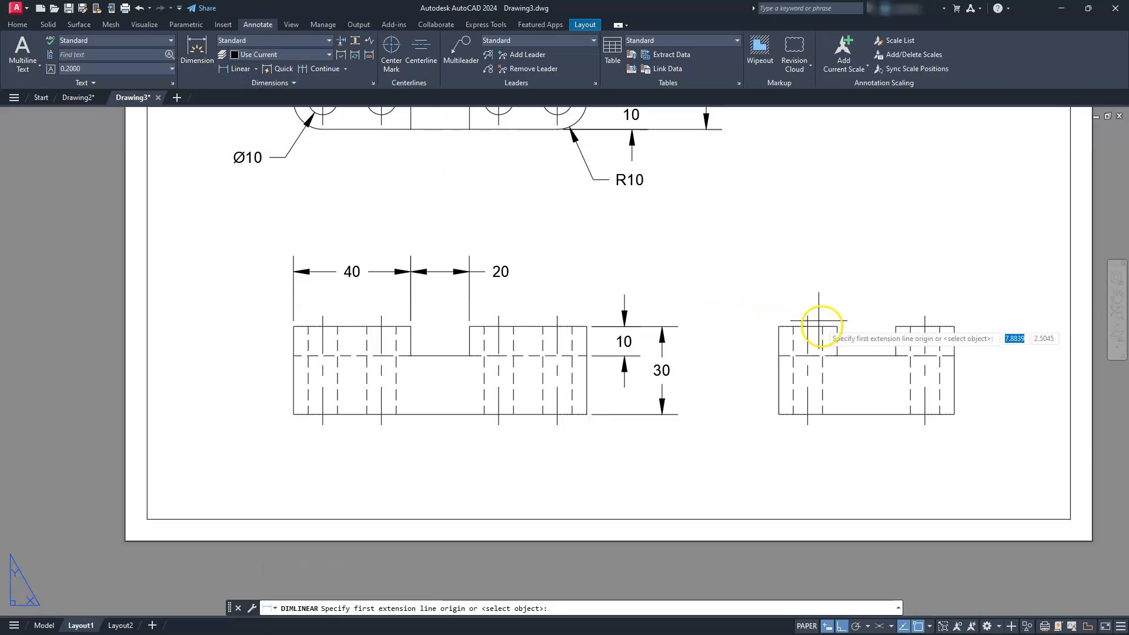
left_click(836, 326)
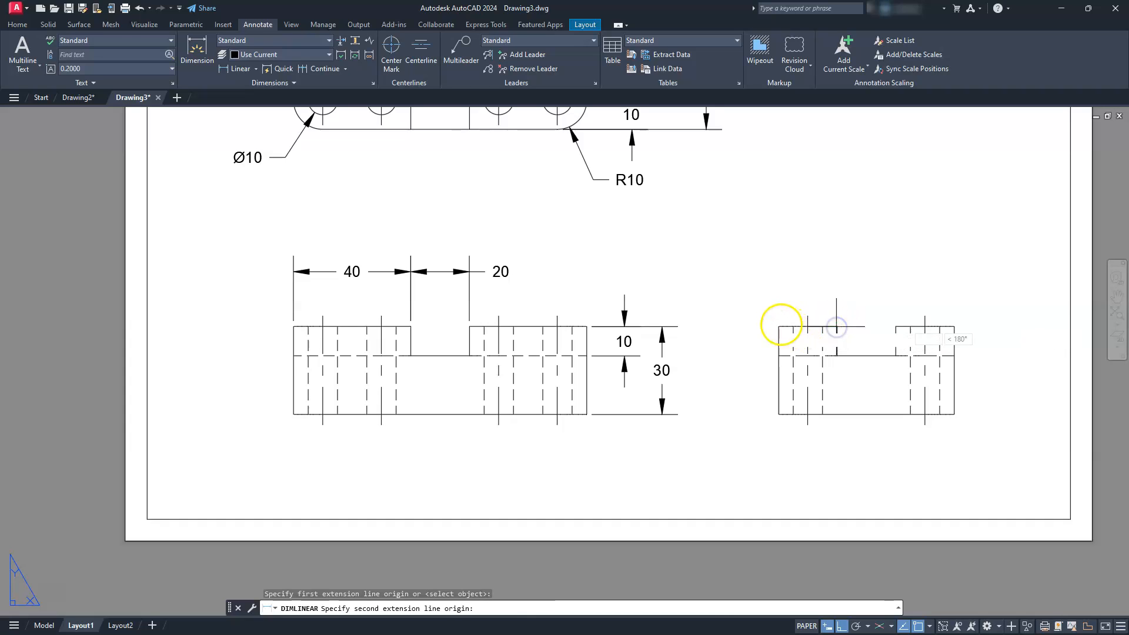
left_click(779, 326)
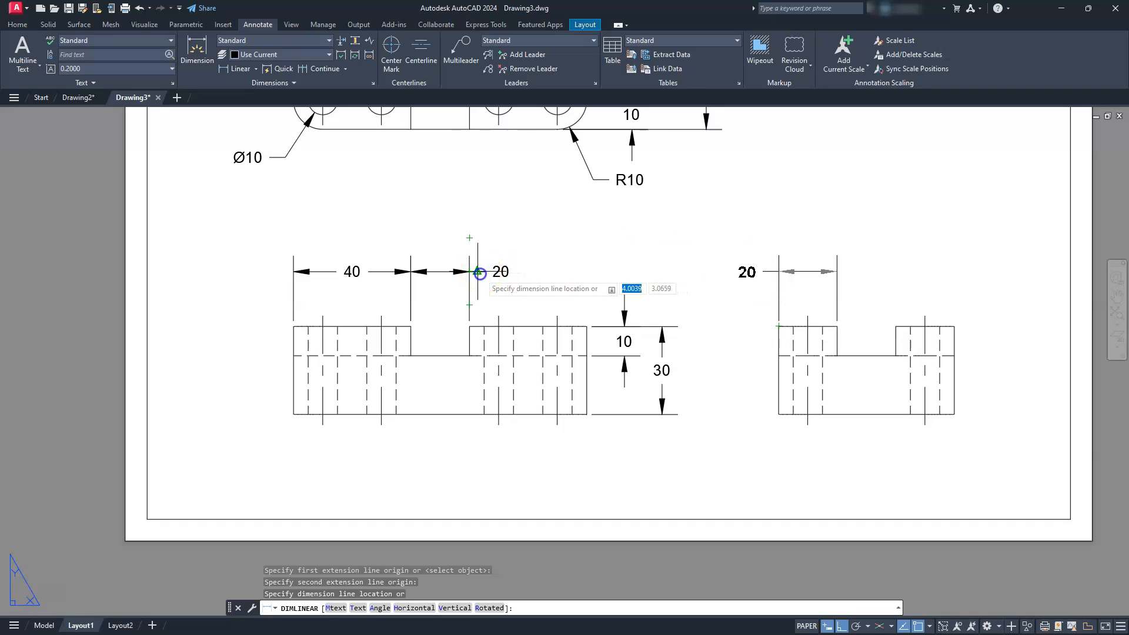
left_click(491, 271)
- Add a linear dimension for the slot width in the side view, in line with the adjacent block width dimension
left_click(230, 68)
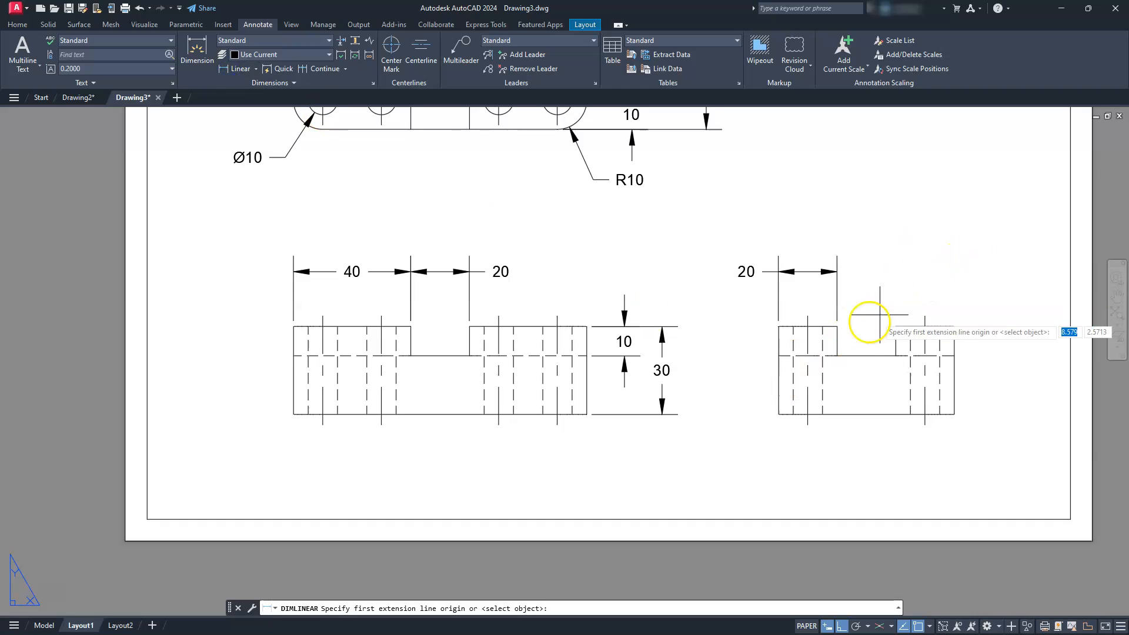
left_click(837, 326)
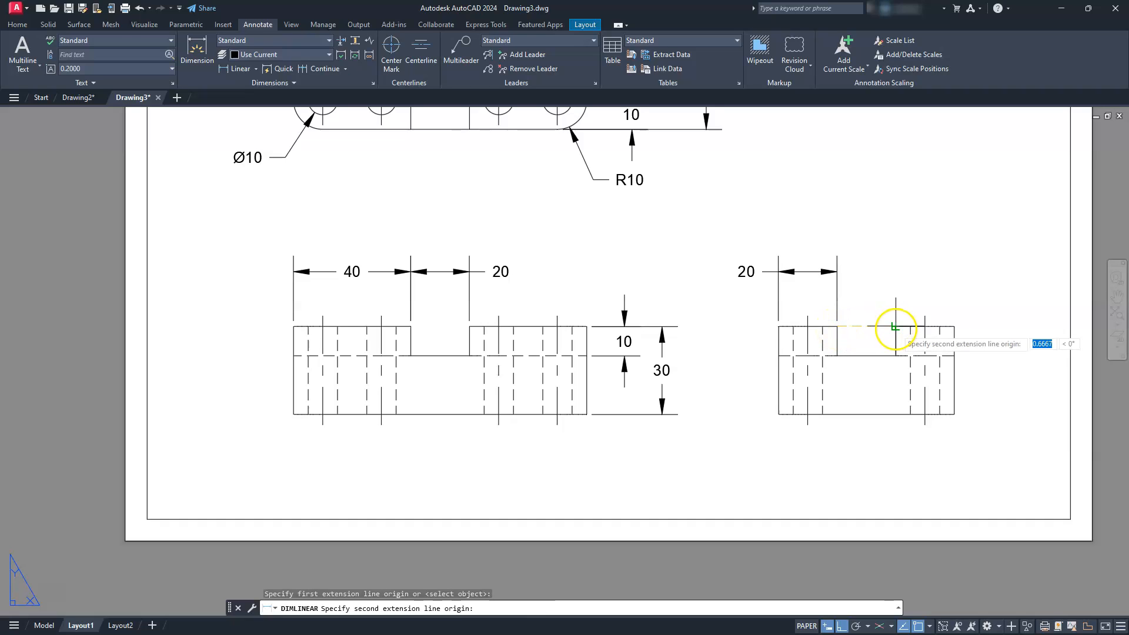
left_click(896, 327)
left_click(838, 272)
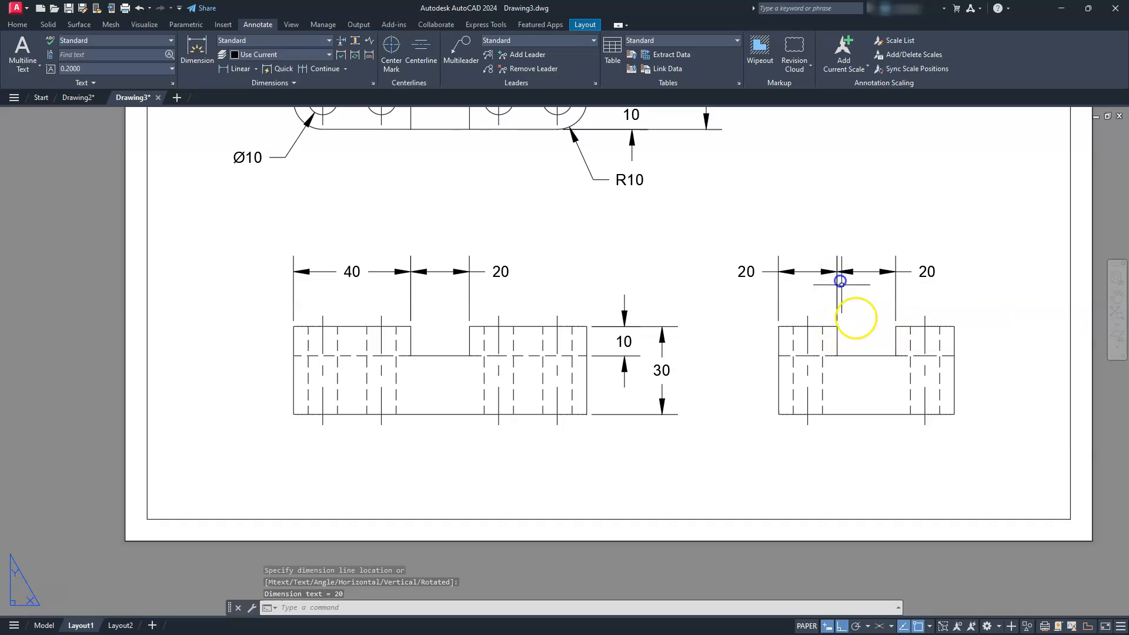
middle_click_drag(907, 396, 755, 364)
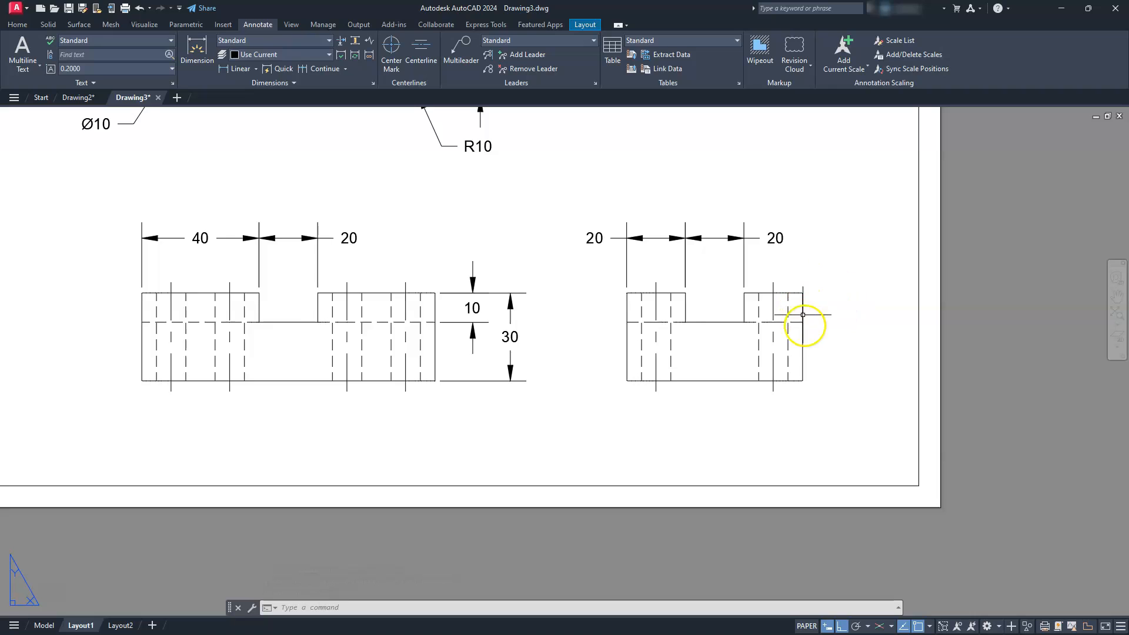
scroll(595, 398, "down", 5)
scroll(566, 407, "up", 5)
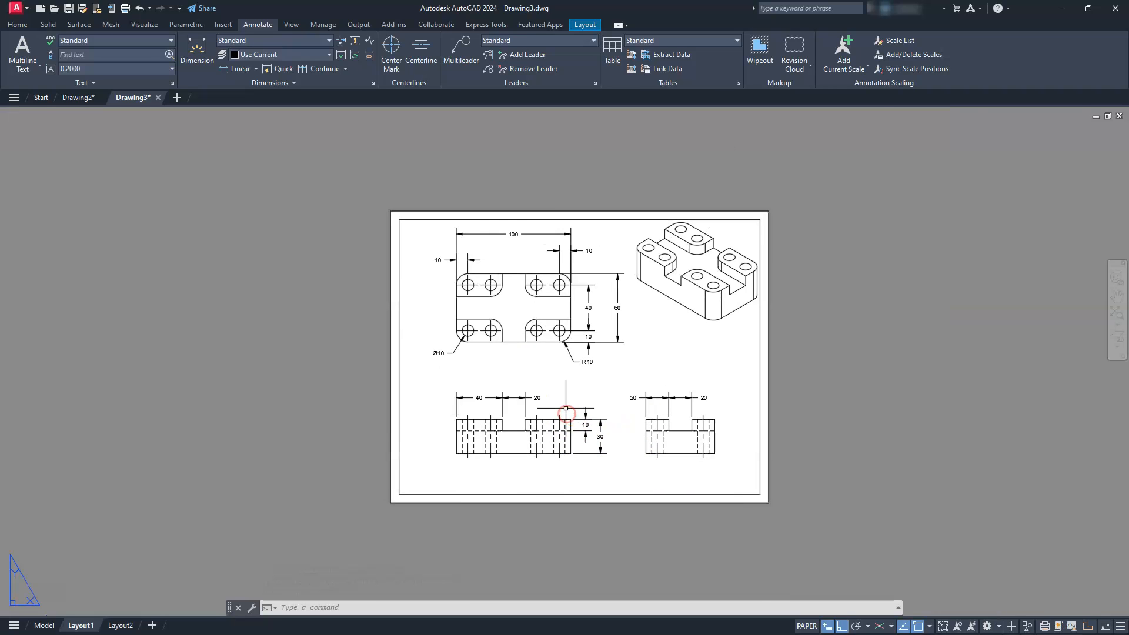
scroll(566, 407, "down", 2)
middle_click_drag(566, 407, 556, 443)
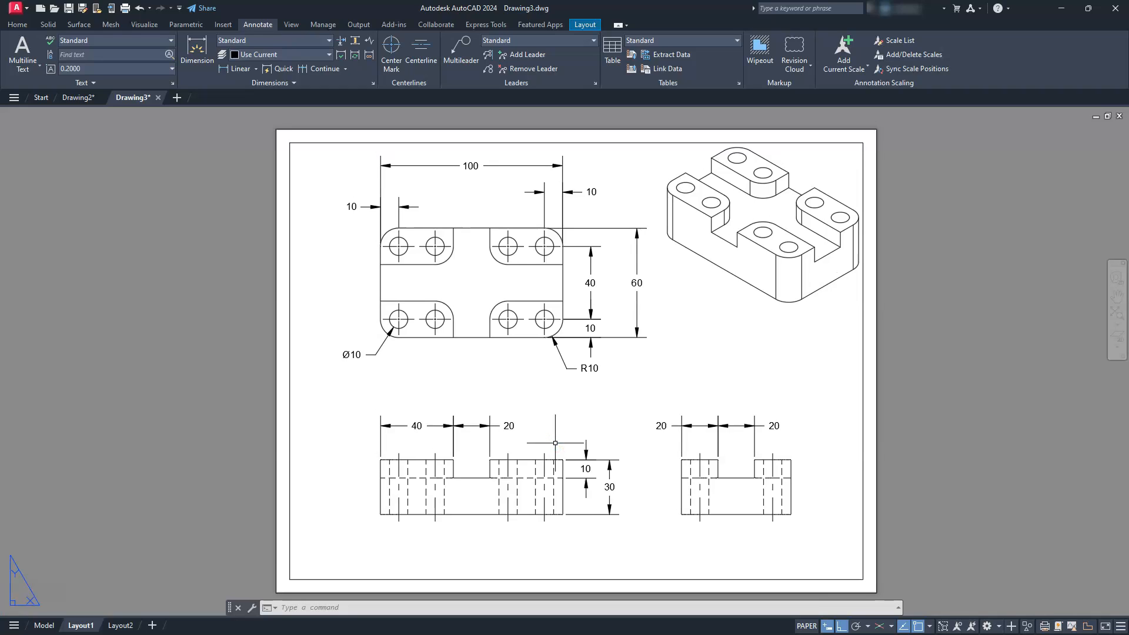